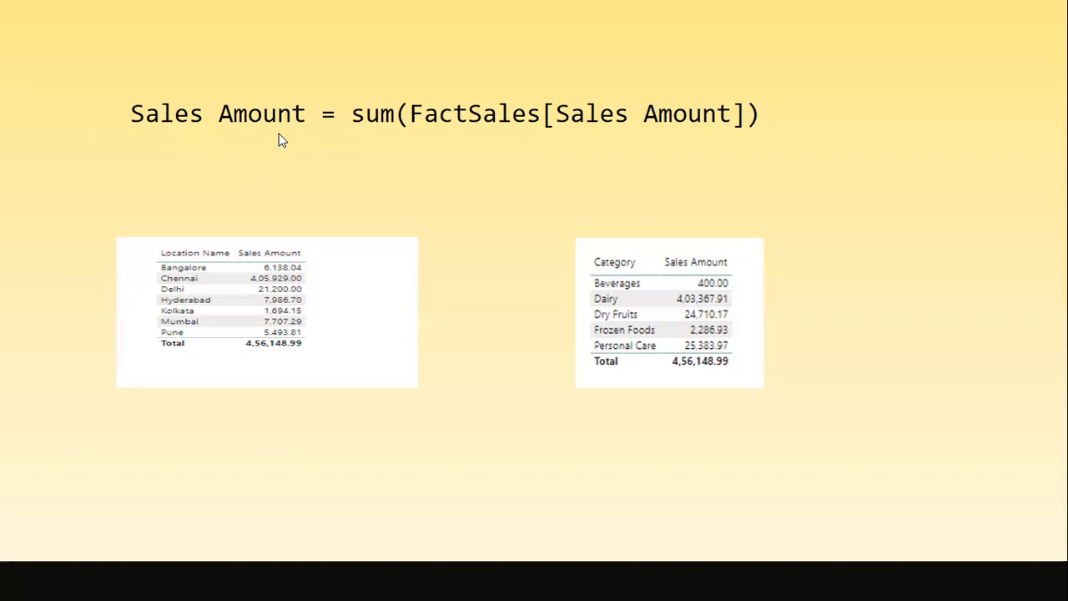
Step: Switch to Power BI Desktop and add a new blank page to the report
{"action": "key", "text": "alt+Tab"}
{"action": "key", "text": "Tab"}
{"action": "key", "text": "Tab"}
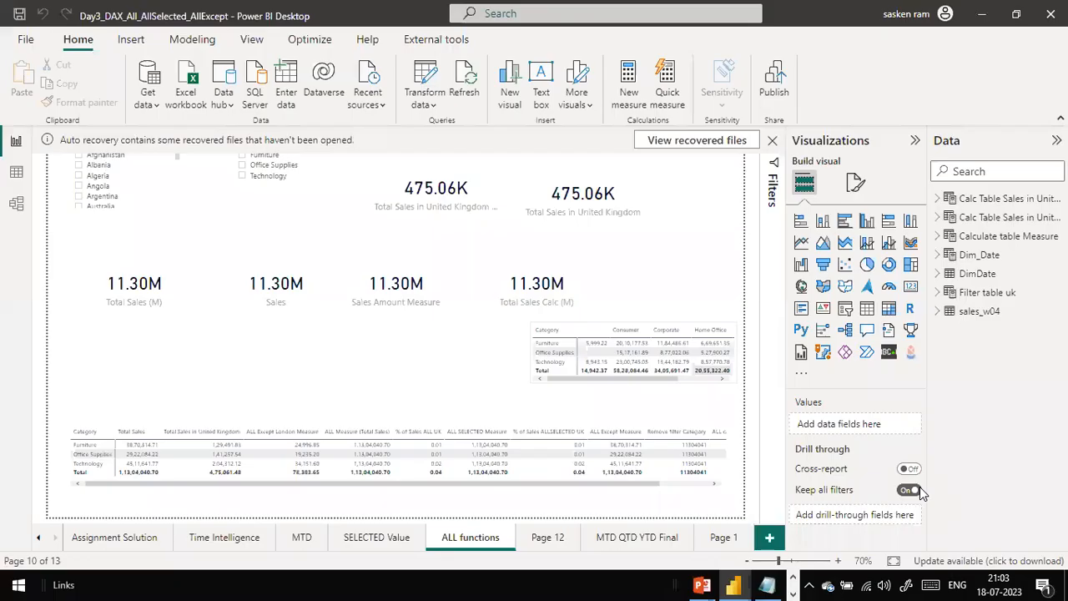
{"action": "left_click", "coordinate": [769, 537]}
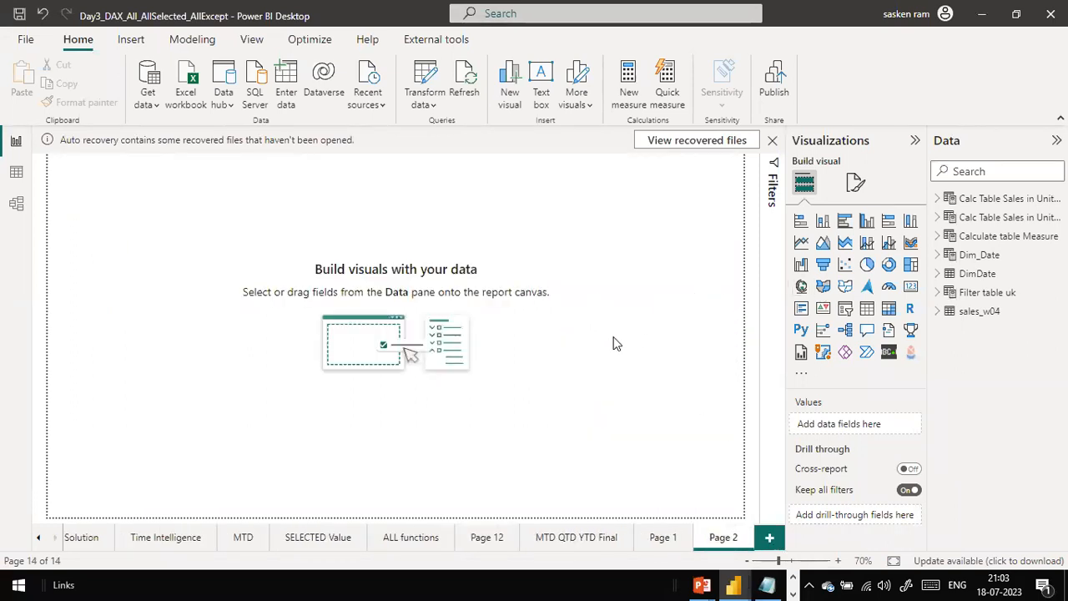
Step: Insert two empty table visuals side by side on the new page, with space between them
{"action": "left_click", "coordinate": [867, 309]}
{"action": "left_click_drag", "start_coordinate": [125, 230], "coordinate": [180, 352]}
{"action": "left_click", "coordinate": [519, 397]}
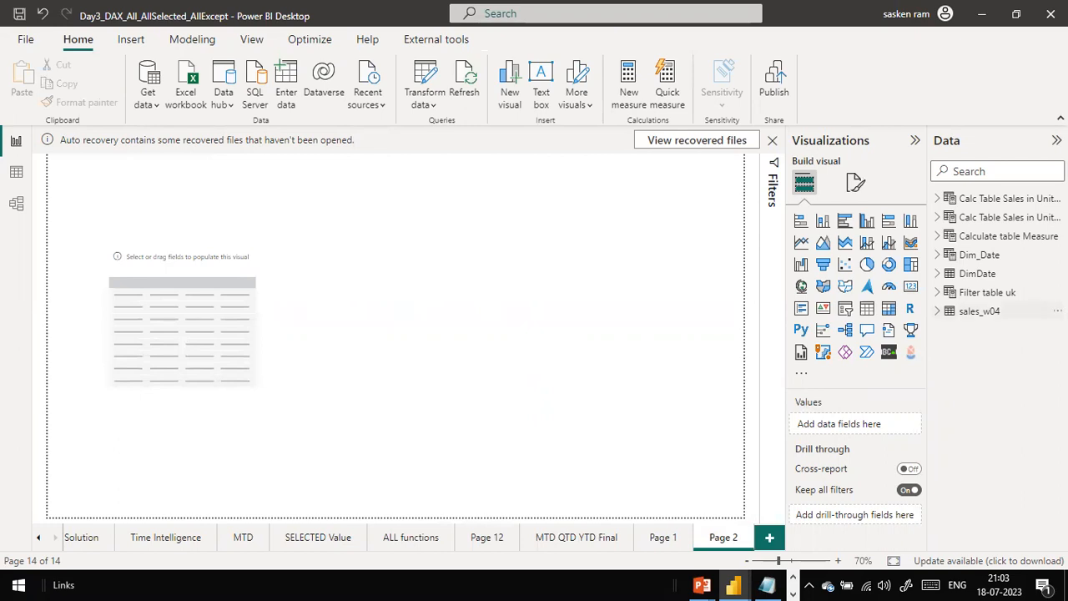
{"action": "left_click", "coordinate": [869, 317]}
{"action": "left_click_drag", "start_coordinate": [227, 218], "coordinate": [518, 344]}
{"action": "left_click", "coordinate": [676, 327]}
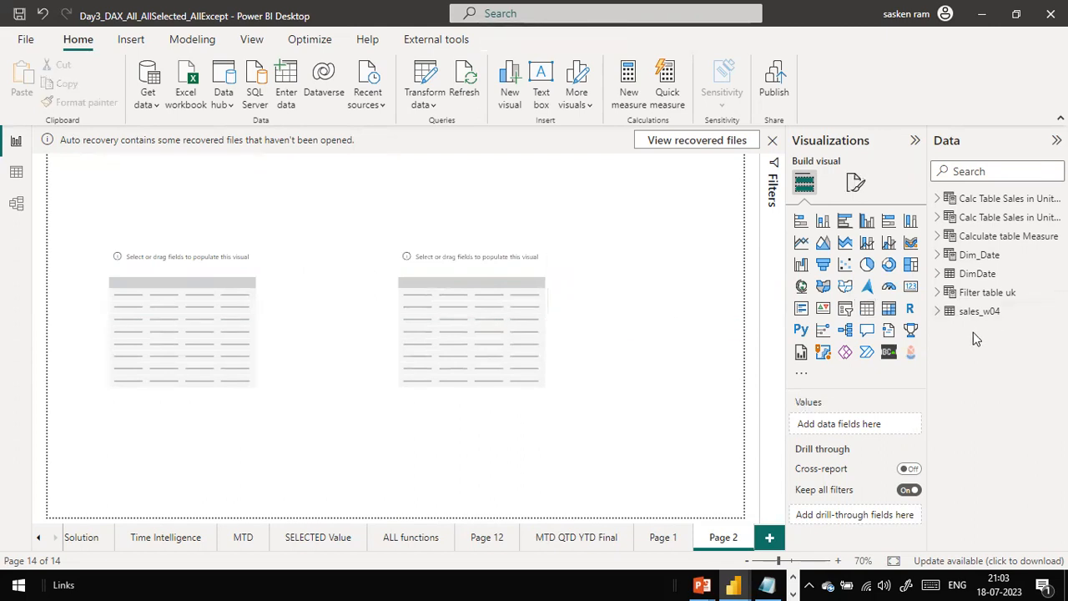
Step: Add the Sales field from the sales_w04 table to both table visuals
{"action": "left_click", "coordinate": [941, 313]}
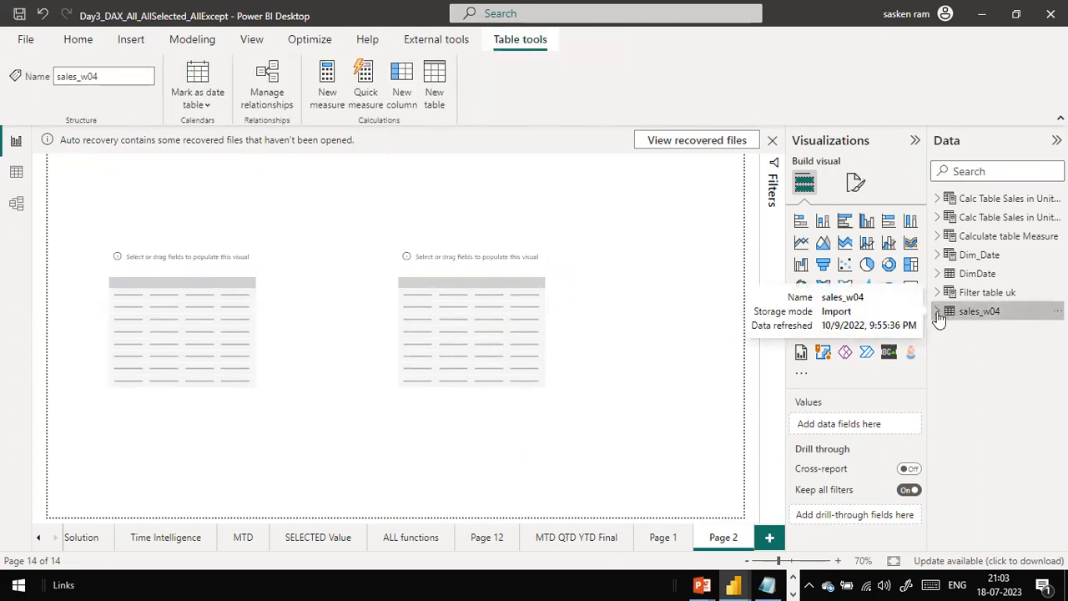
{"action": "left_click", "coordinate": [938, 314]}
{"action": "scroll", "coordinate": [1026, 434], "scroll_direction": "down", "scroll_amount": 10}
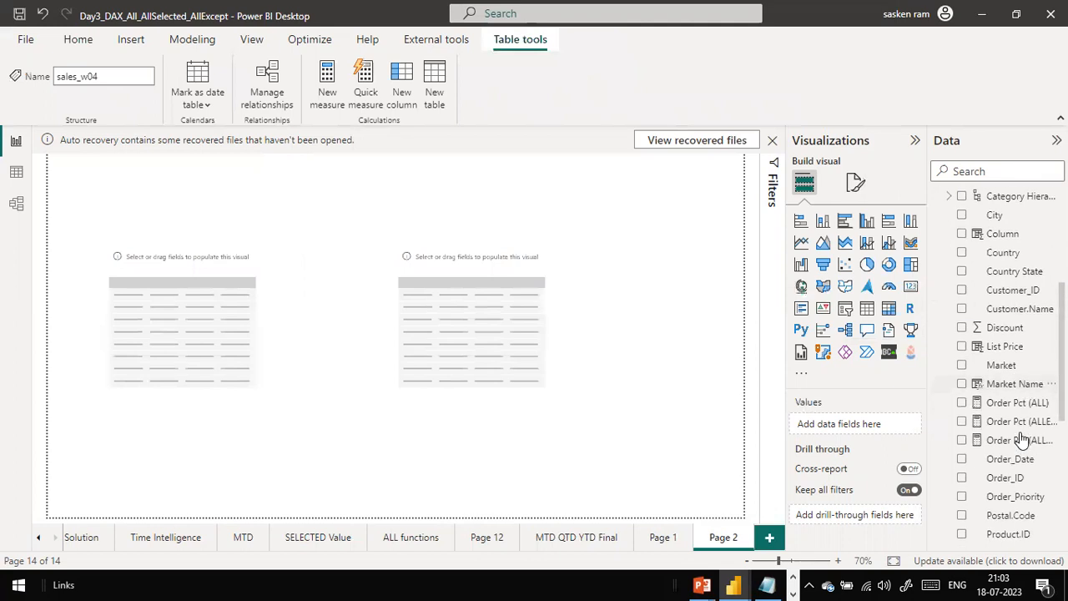
{"action": "left_click_drag", "start_coordinate": [1000, 469], "coordinate": [166, 338]}
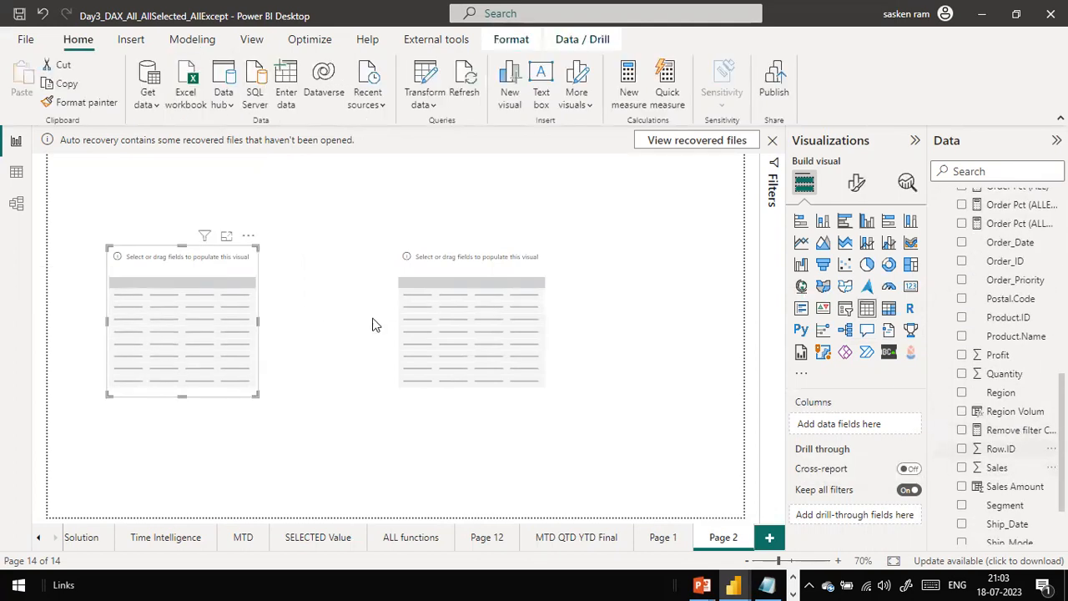
{"action": "left_click_drag", "start_coordinate": [997, 468], "coordinate": [500, 308]}
{"action": "left_click", "coordinate": [178, 283]}
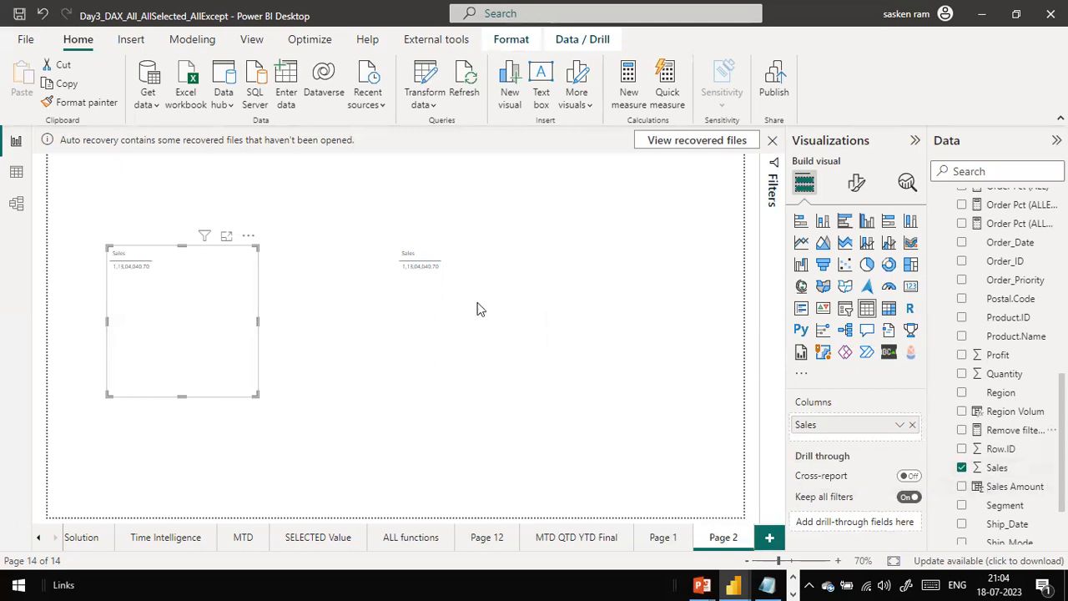
Step: Find the font settings of the first table visual and set its global font size to 13
{"action": "left_click", "coordinate": [489, 346]}
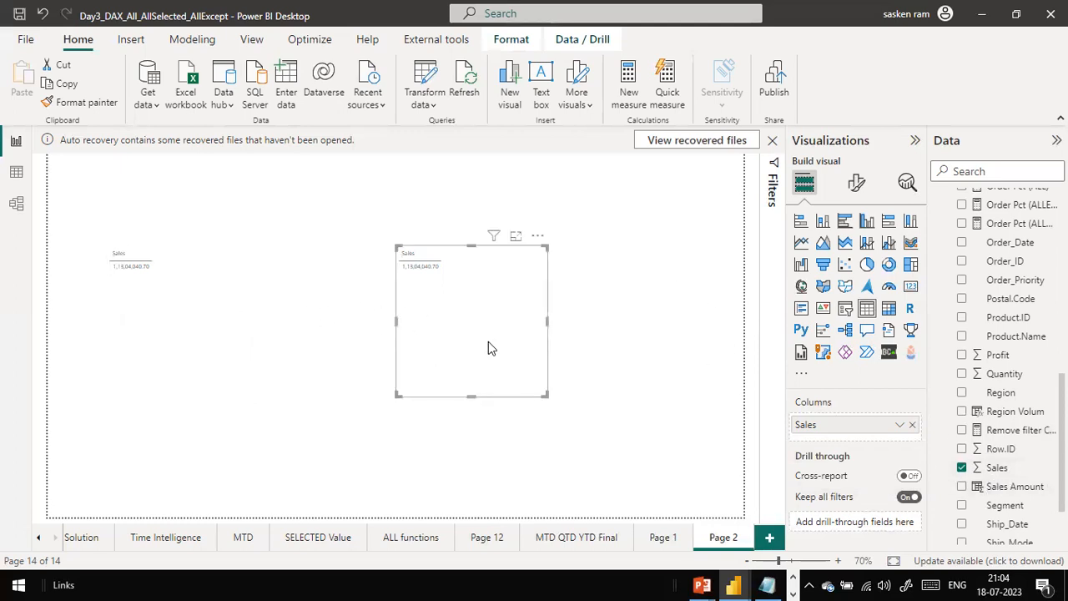
{"action": "left_click", "coordinate": [231, 357]}
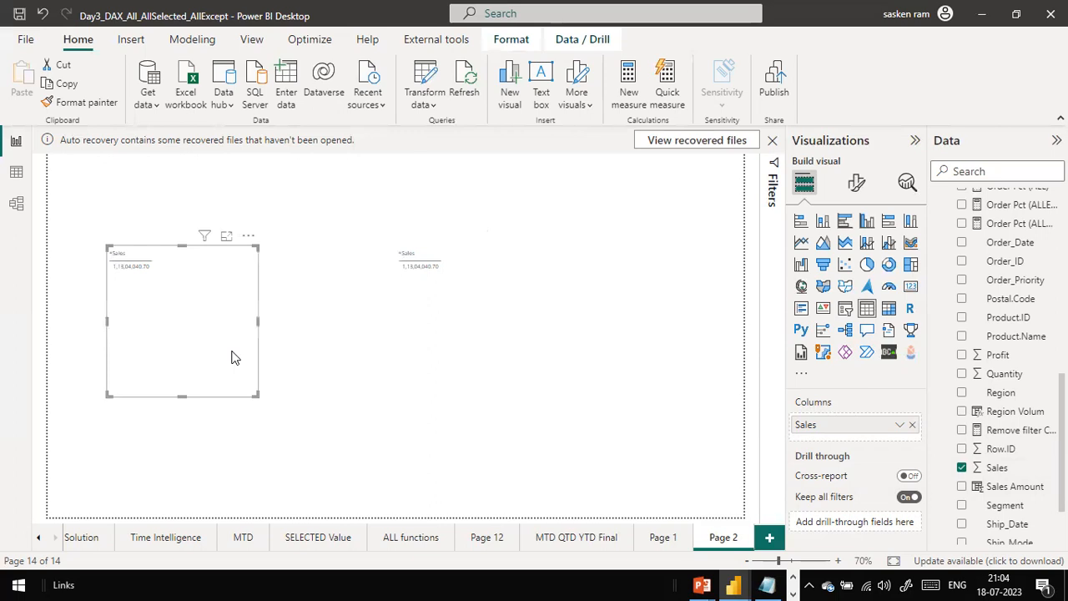
{"action": "left_click", "coordinate": [856, 183]}
{"action": "type", "text": "font"}
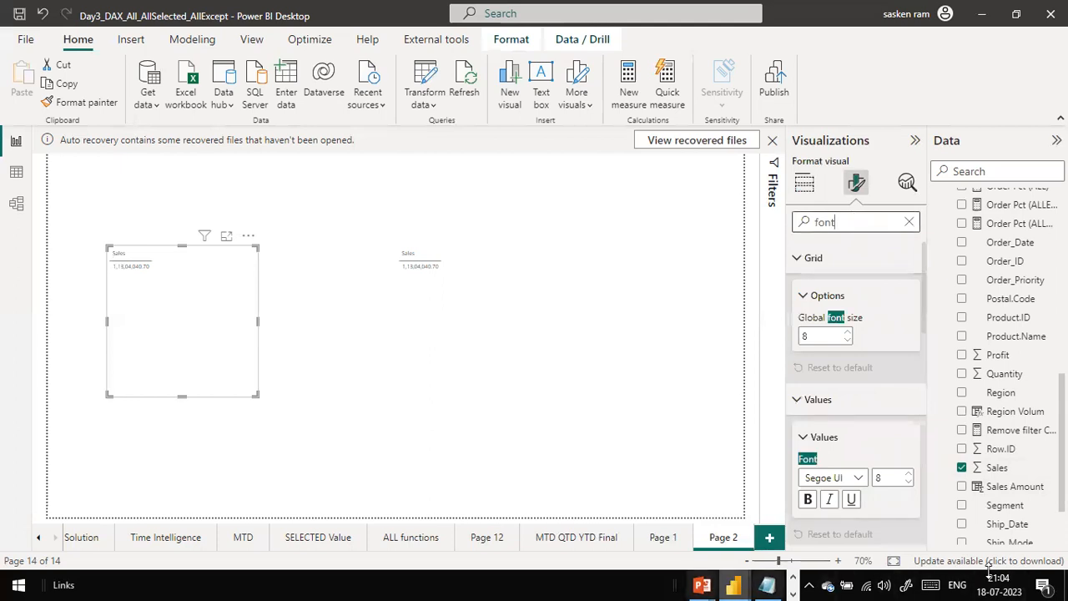
{"action": "left_click", "coordinate": [848, 332]}
{"action": "left_click", "coordinate": [848, 332]}
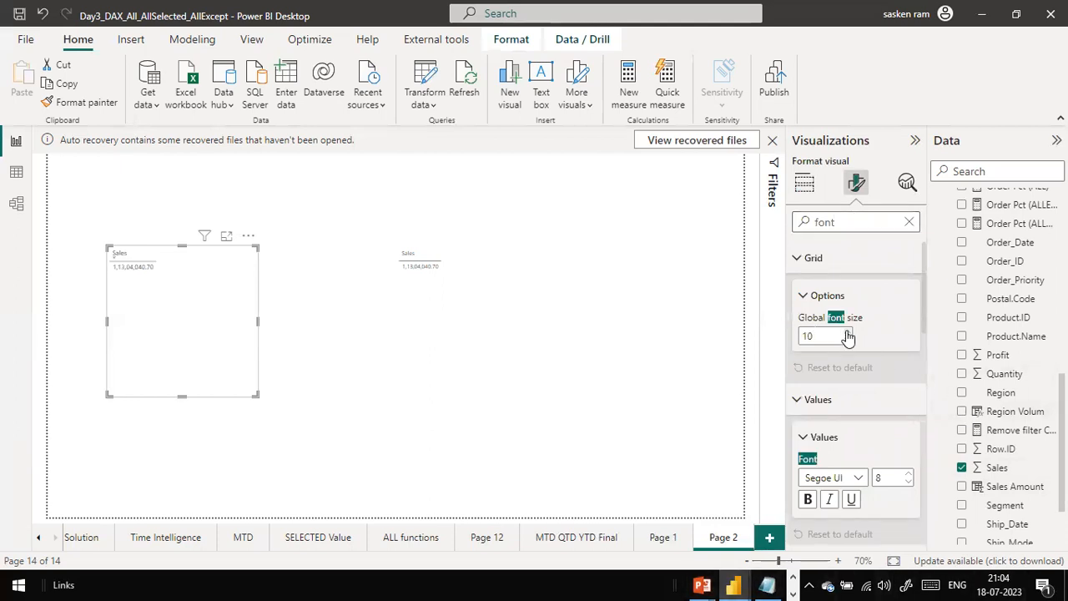
{"action": "left_click", "coordinate": [848, 332]}
{"action": "left_click", "coordinate": [848, 332]}
{"action": "left_click", "coordinate": [848, 332]}
{"action": "left_click", "coordinate": [836, 337]}
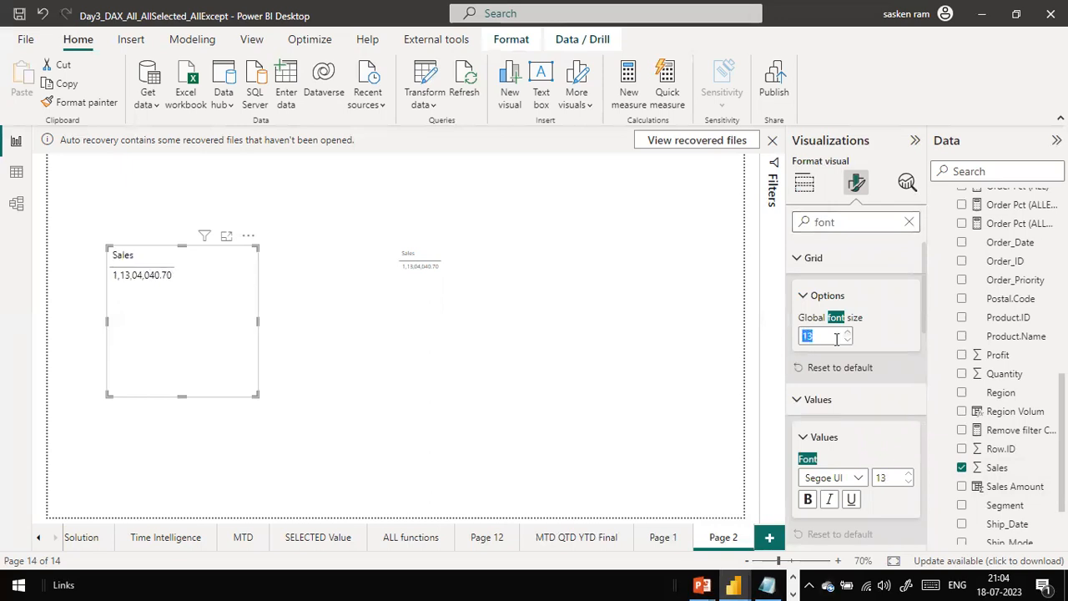
Step: Set the global font size of the second table visual to 13
{"action": "left_click", "coordinate": [492, 276]}
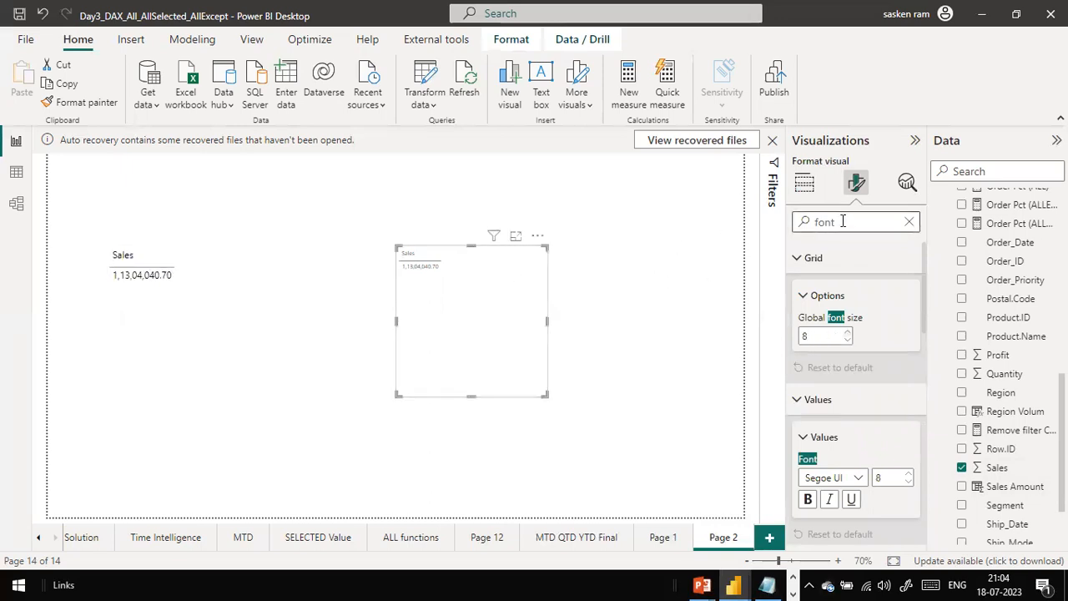
{"action": "left_click", "coordinate": [829, 337]}
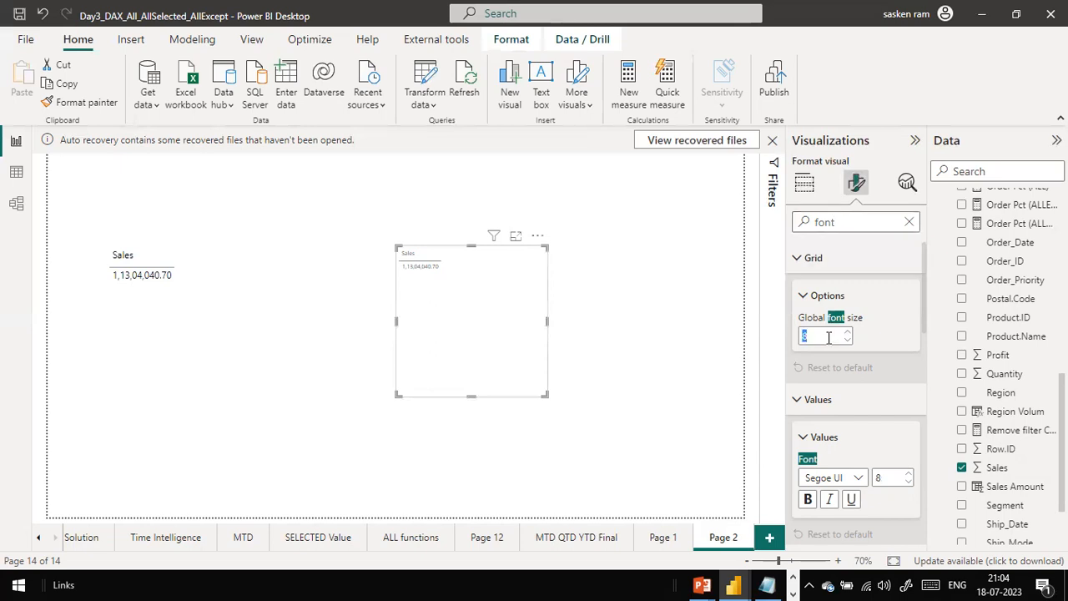
{"action": "type", "text": "13"}
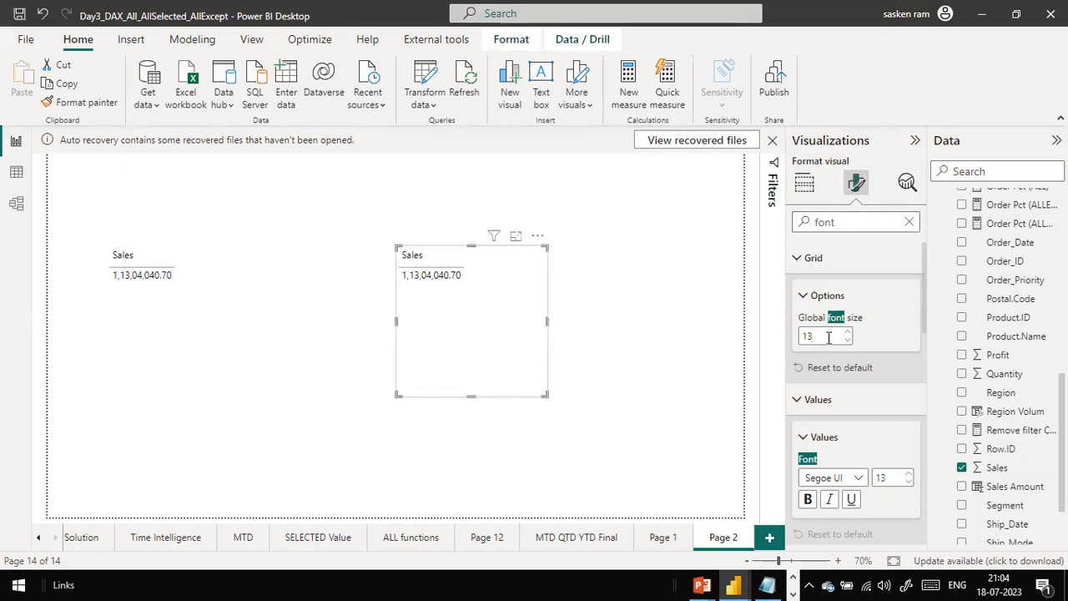
{"action": "left_click", "coordinate": [594, 334]}
{"action": "left_click", "coordinate": [426, 337]}
Step: Add the Category field from sales_w04 to the first table visual and place it before Sales
{"action": "left_click", "coordinate": [184, 323]}
{"action": "scroll", "coordinate": [993, 284], "scroll_direction": "up", "scroll_amount": 5}
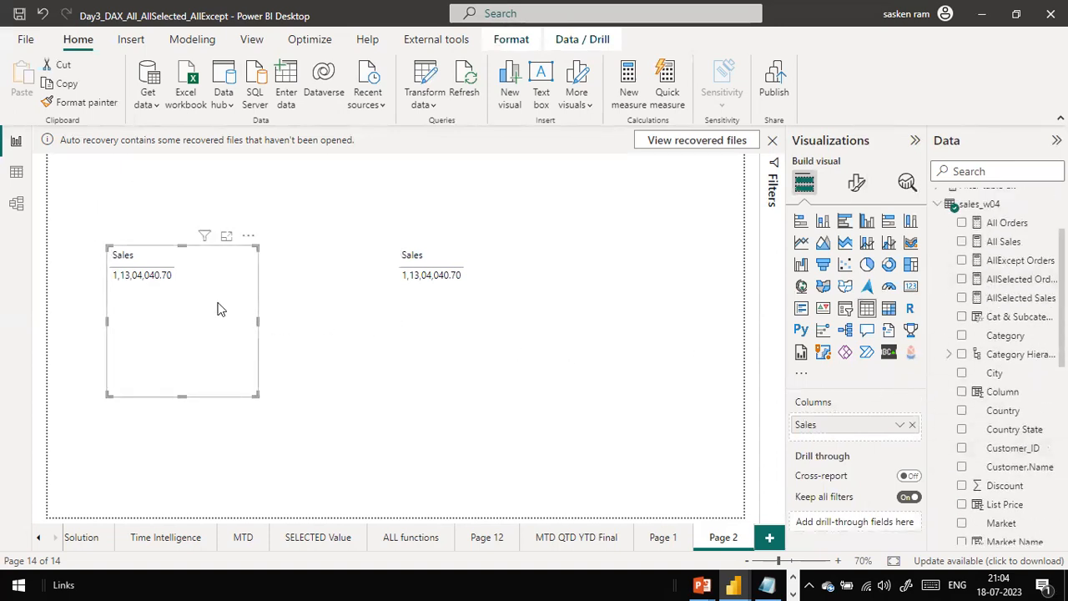
{"action": "left_click", "coordinate": [412, 334]}
{"action": "left_click", "coordinate": [200, 317]}
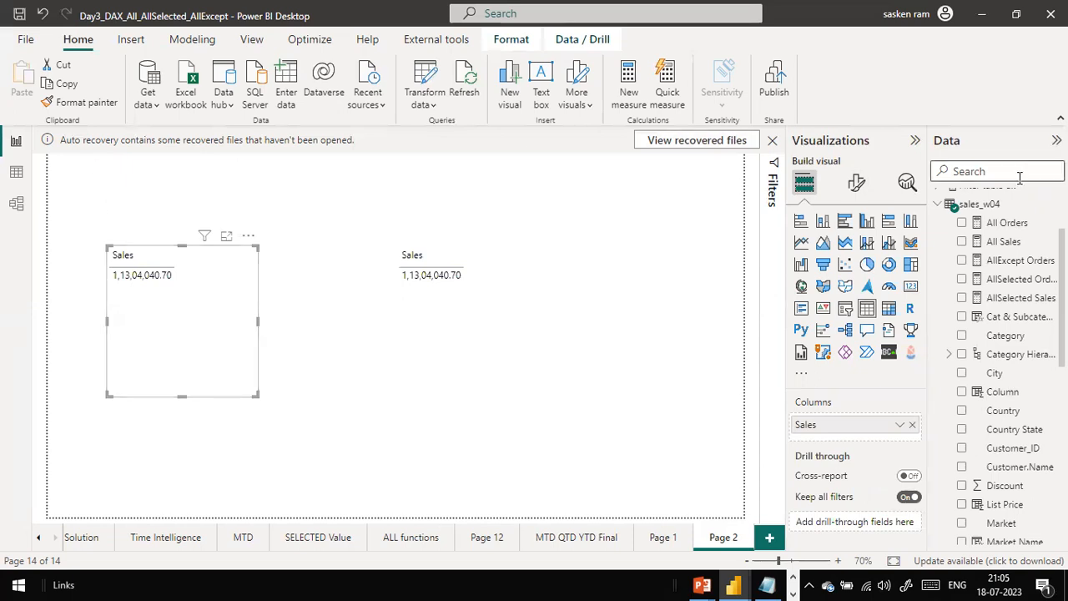
{"action": "scroll", "coordinate": [1041, 327], "scroll_direction": "down", "scroll_amount": 5}
{"action": "scroll", "coordinate": [1040, 327], "scroll_direction": "down", "scroll_amount": 8}
{"action": "scroll", "coordinate": [1041, 318], "scroll_direction": "up", "scroll_amount": 5}
{"action": "scroll", "coordinate": [1042, 317], "scroll_direction": "up", "scroll_amount": 8}
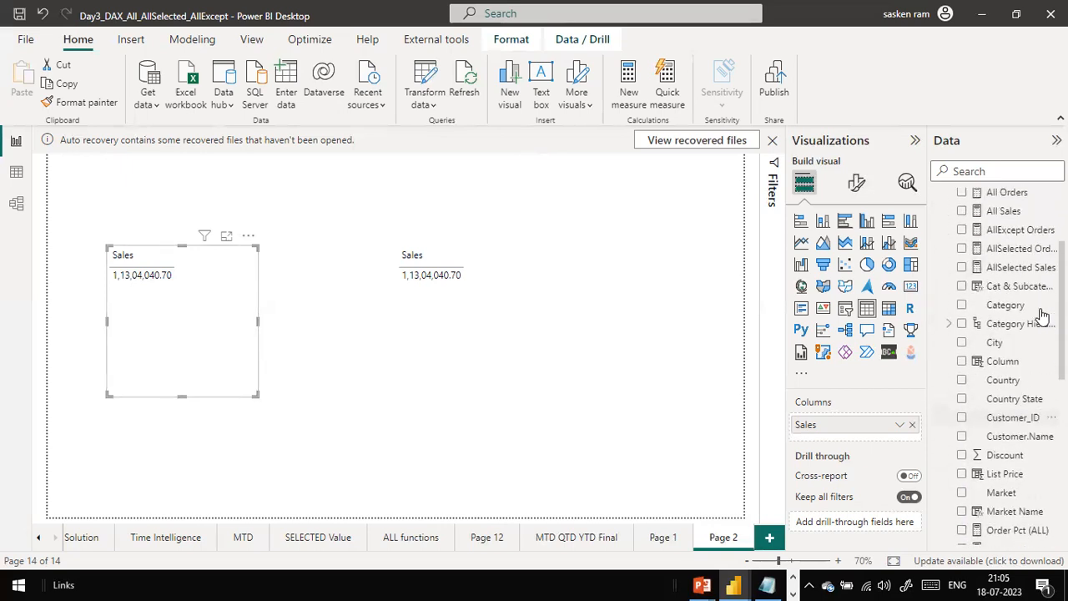
{"action": "left_click_drag", "start_coordinate": [1025, 315], "coordinate": [207, 280]}
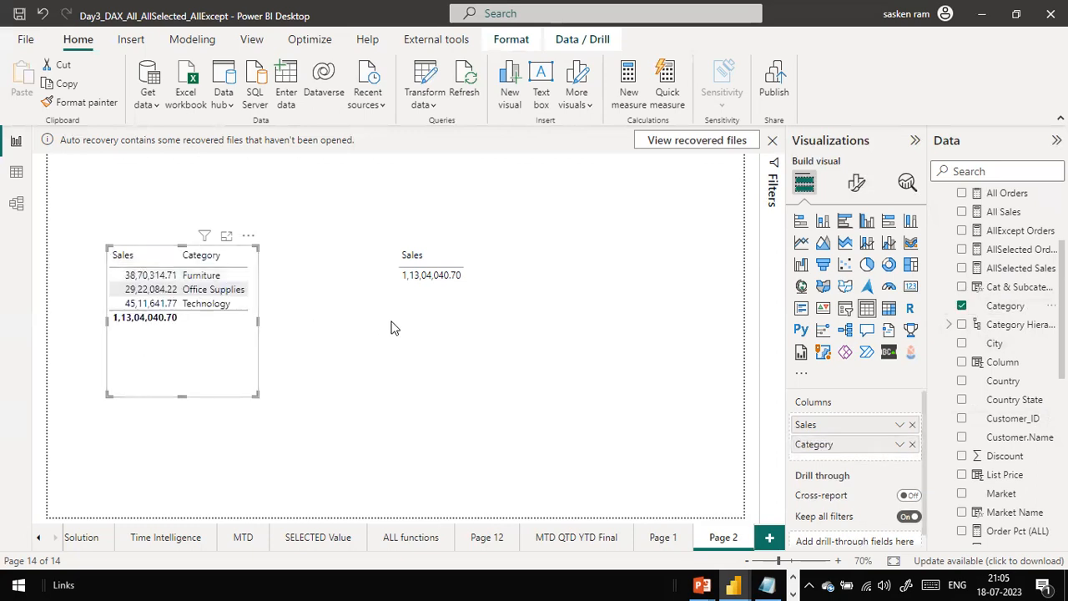
{"action": "left_click_drag", "start_coordinate": [808, 427], "coordinate": [823, 451]}
Step: Find the Segment field of sales_w04, add it to the second table visual and place it before Sales
{"action": "left_click", "coordinate": [580, 292]}
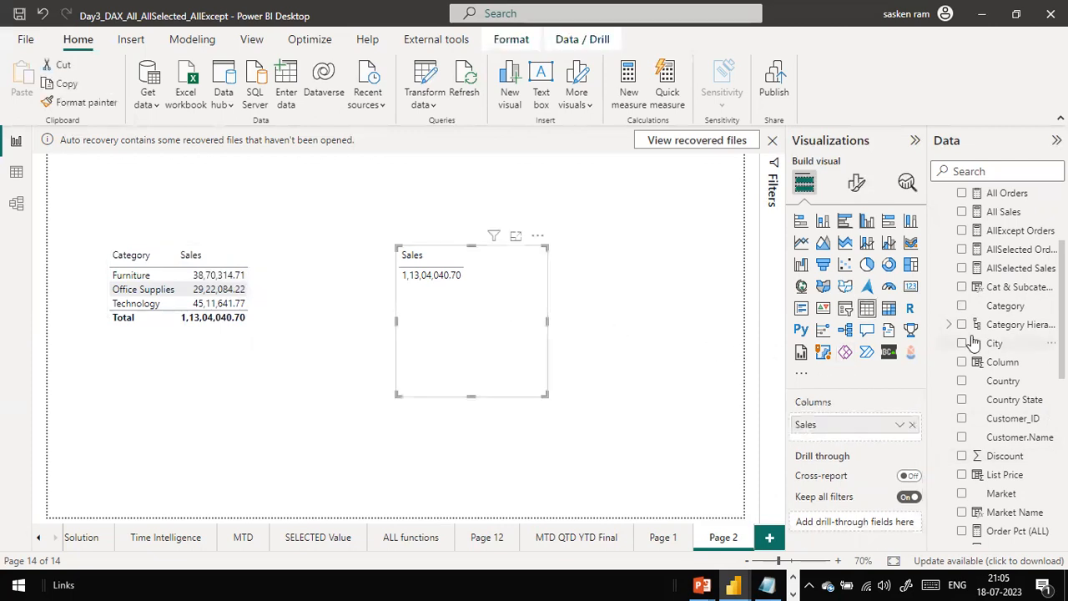
{"action": "scroll", "coordinate": [976, 338], "scroll_direction": "down", "scroll_amount": 4}
{"action": "left_click", "coordinate": [990, 172]}
{"action": "type", "text": "seg"}
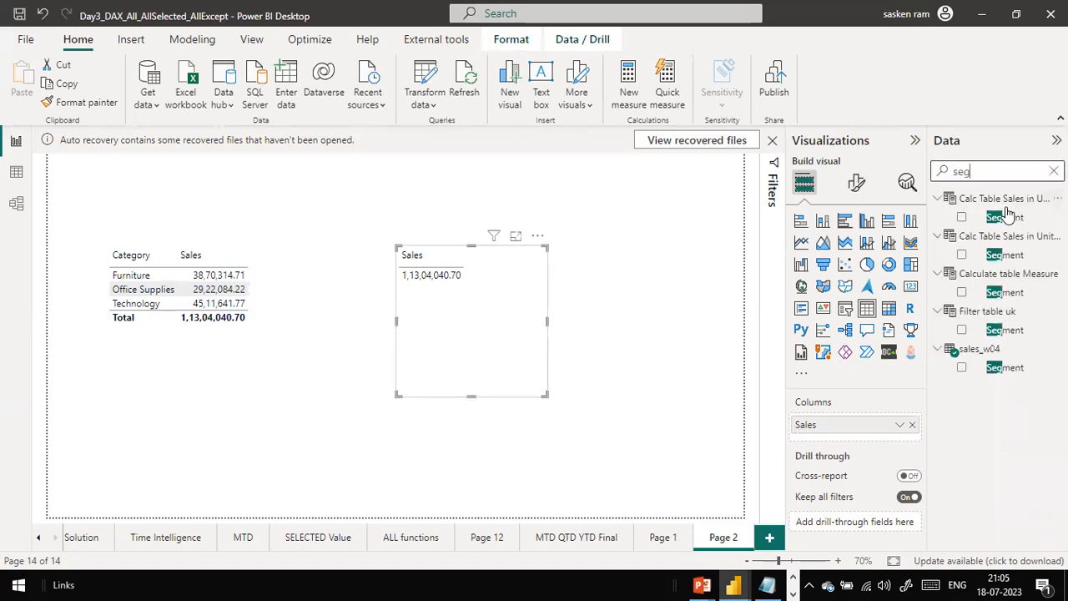
{"action": "left_click_drag", "start_coordinate": [1005, 367], "coordinate": [470, 319]}
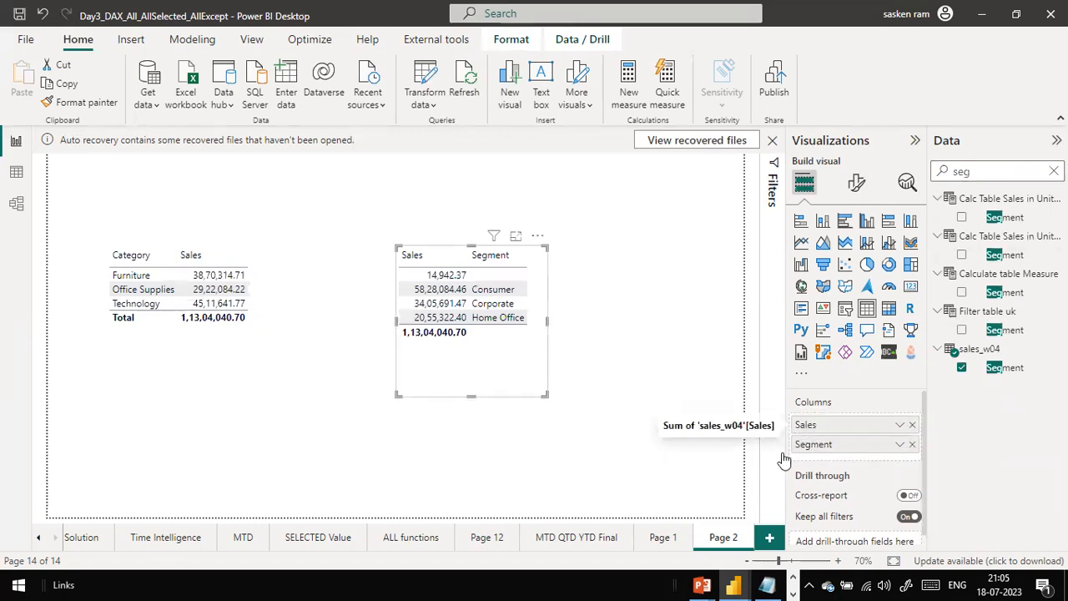
{"action": "left_click_drag", "start_coordinate": [843, 434], "coordinate": [847, 458]}
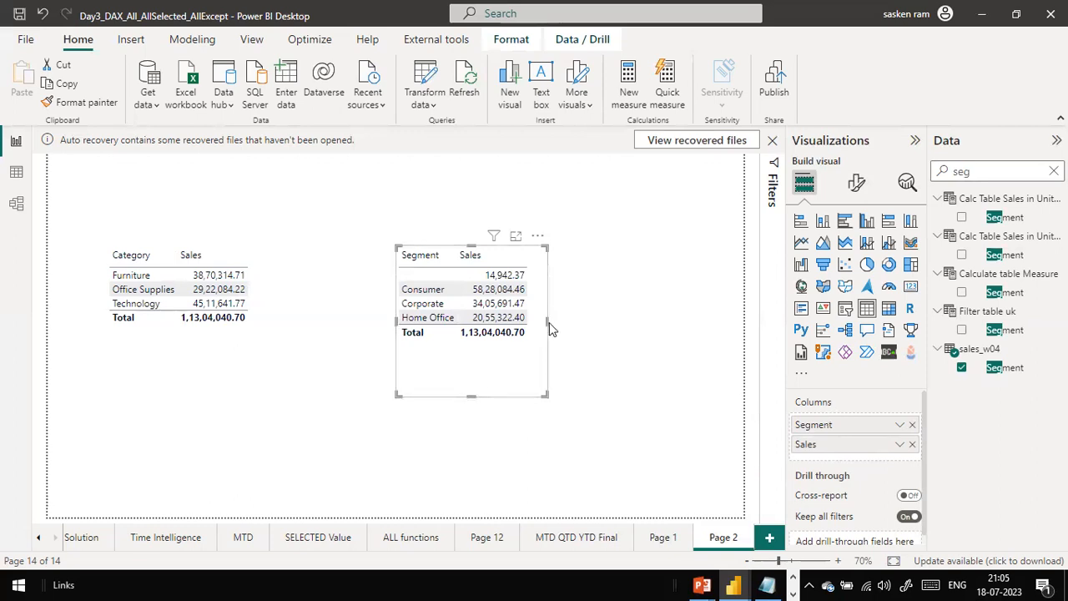
Step: Widen the Segment table visual and move the Category table visual slightly down
{"action": "left_click_drag", "start_coordinate": [546, 320], "coordinate": [637, 326]}
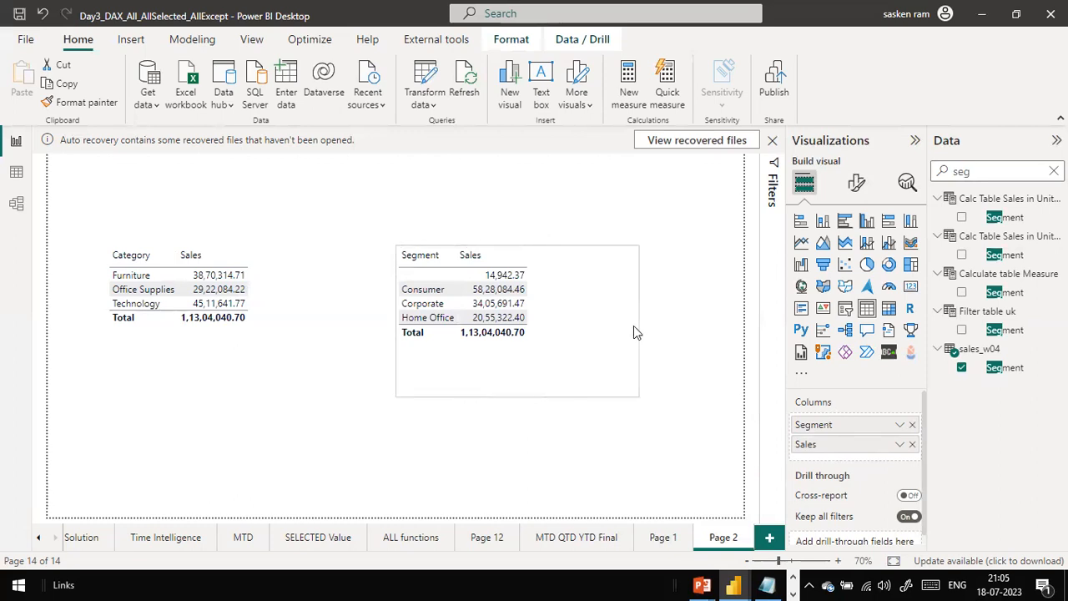
{"action": "left_click", "coordinate": [197, 372]}
{"action": "left_click_drag", "start_coordinate": [197, 371], "coordinate": [200, 390]}
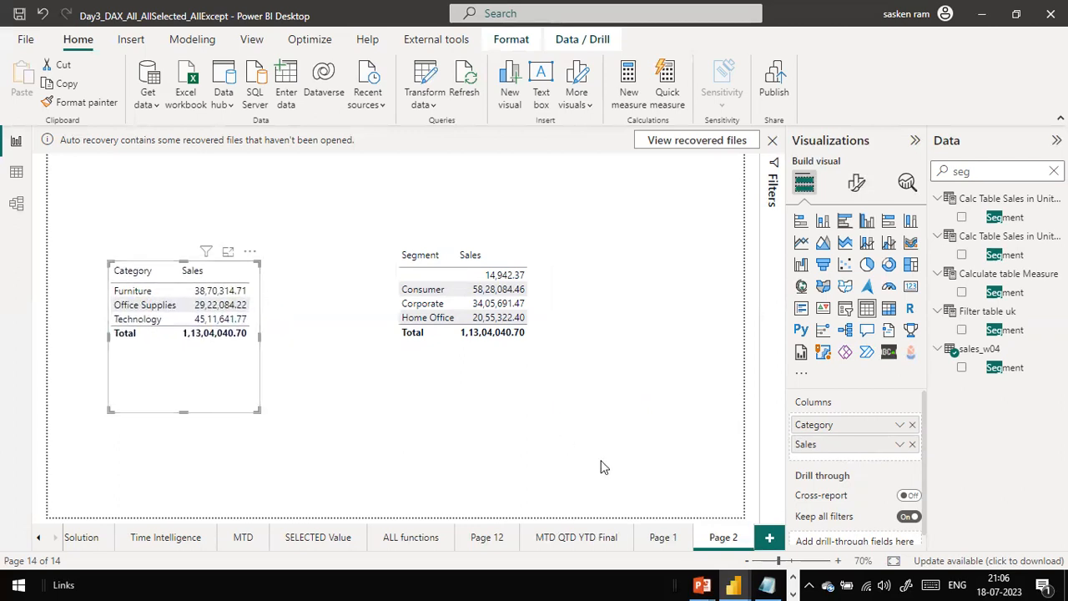
Step: Launch Epic Pen from the desktop and return to the Power BI report
{"action": "left_click", "coordinate": [793, 578]}
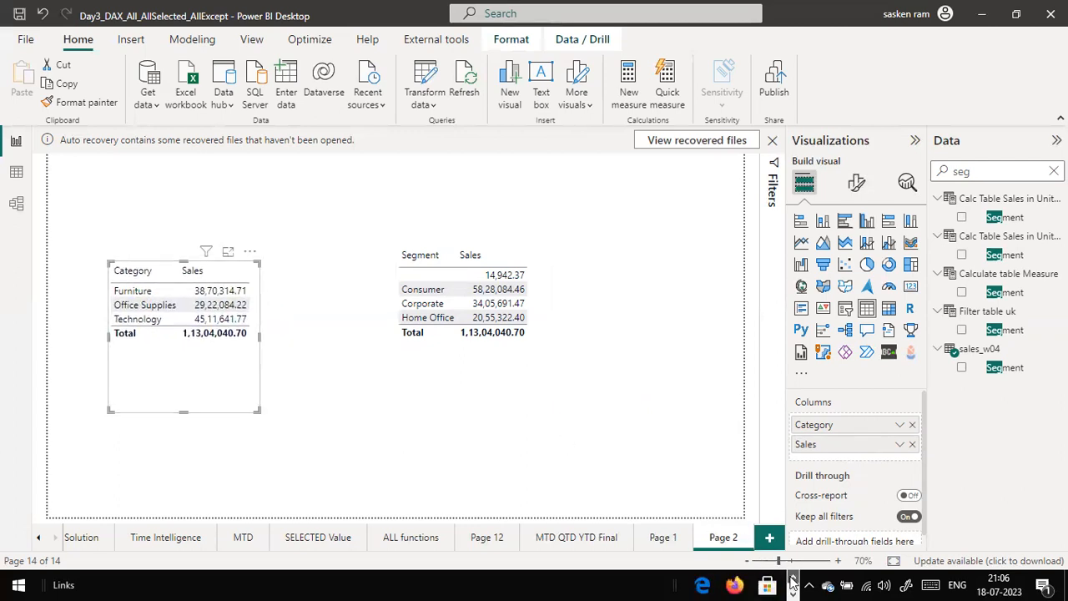
{"action": "key", "text": "super+d"}
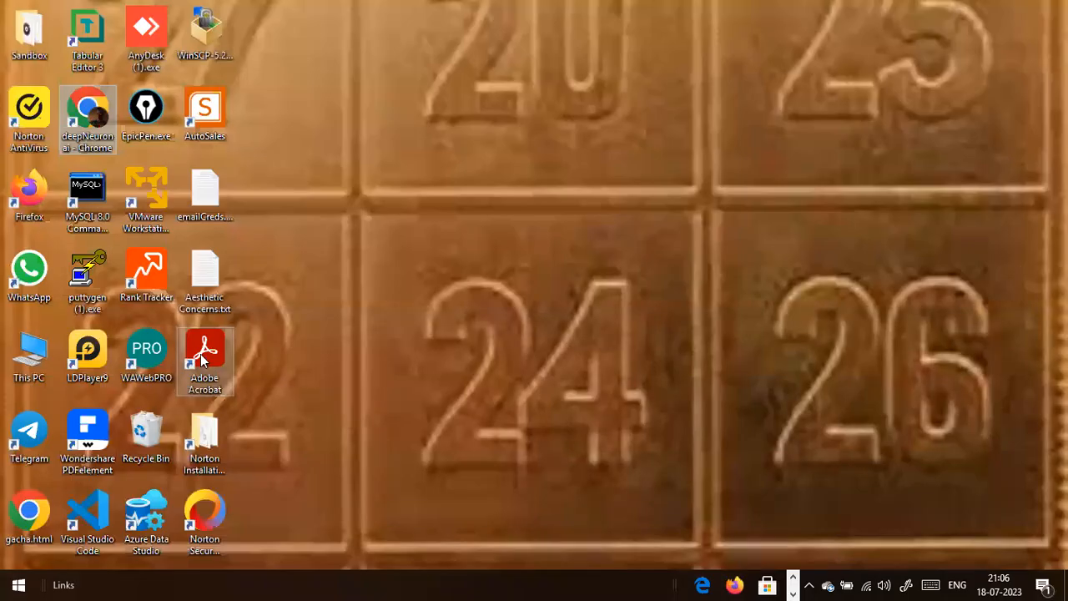
{"action": "left_click", "coordinate": [140, 121]}
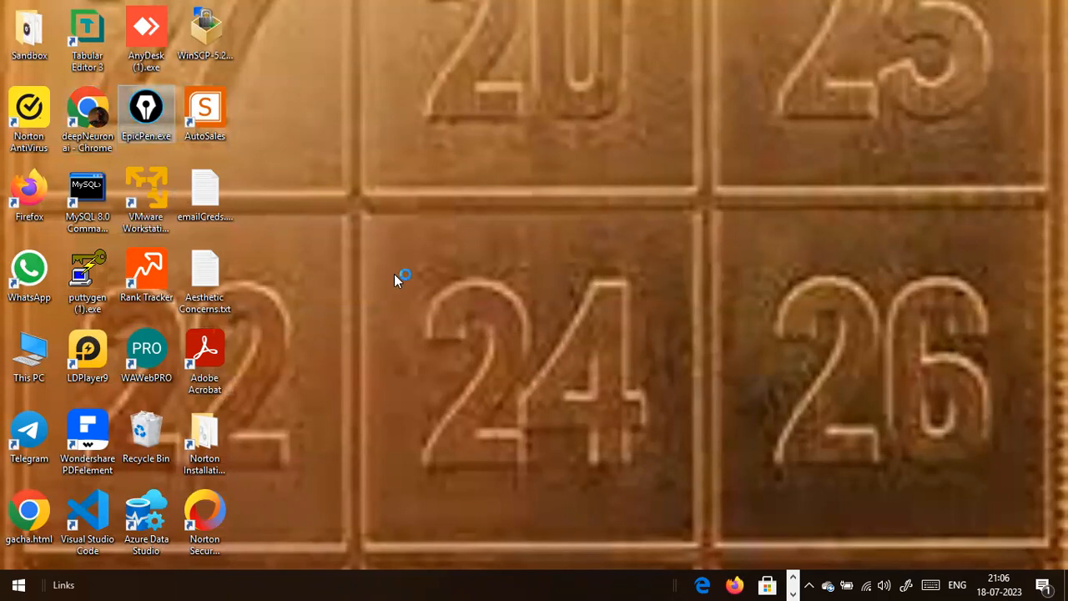
{"action": "key", "text": "alt+Tab"}
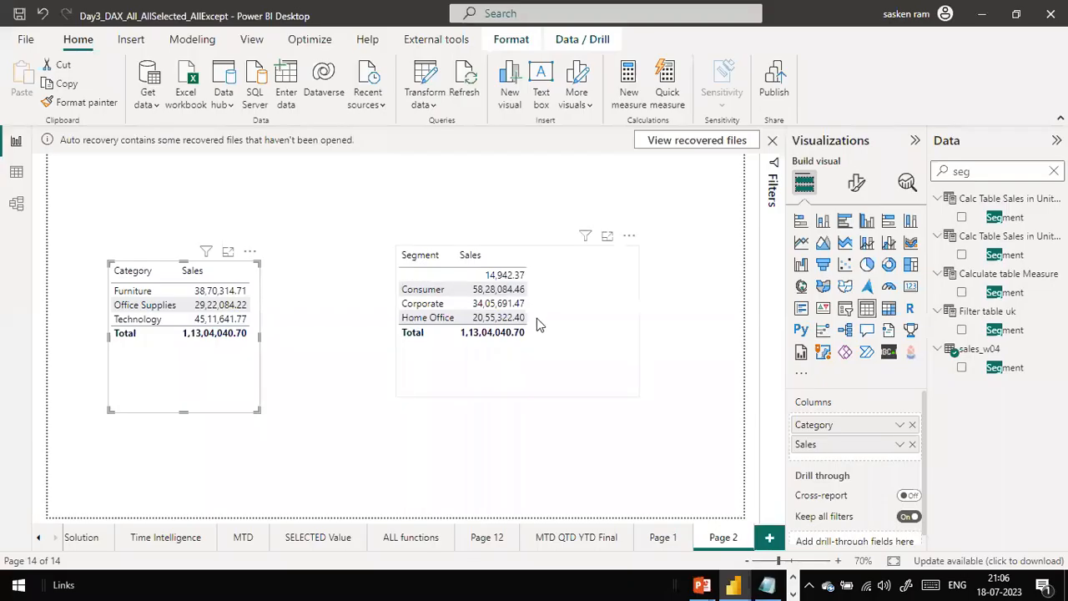
Step: Clear the field search and move the Epic Pen toolbar away from the report visuals
{"action": "left_click", "coordinate": [506, 392]}
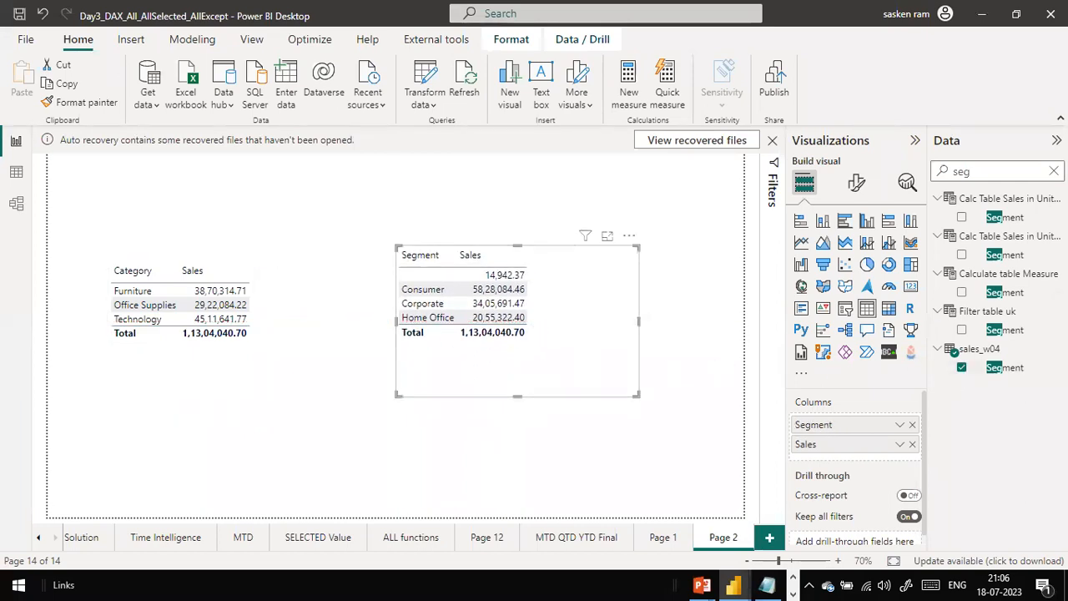
{"action": "key", "text": "BackSpace"}
{"action": "key", "text": "BackSpace"}
{"action": "key", "text": "BackSpace"}
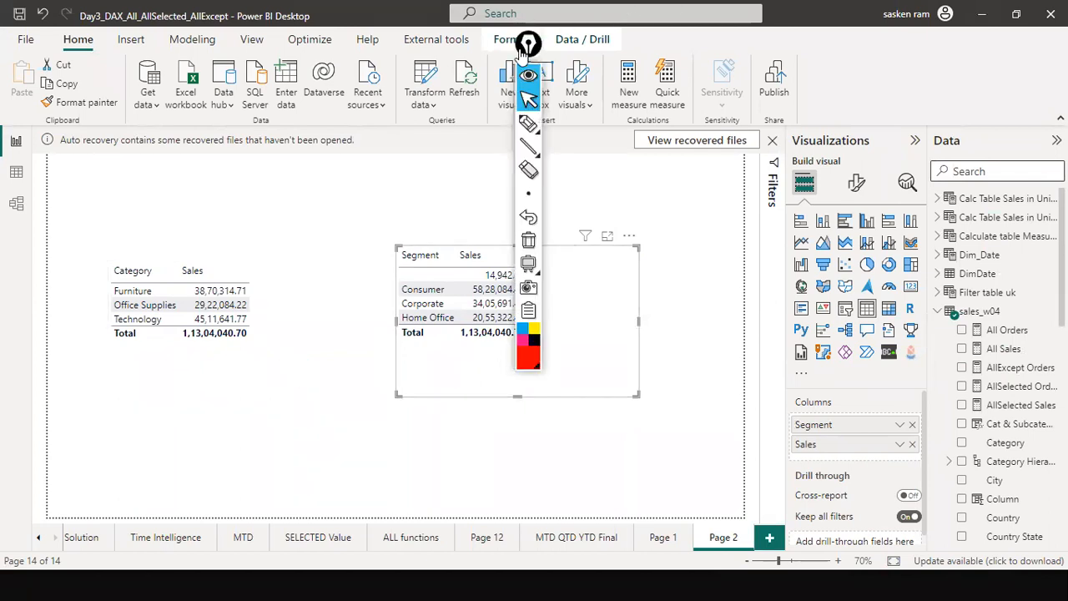
{"action": "left_click_drag", "start_coordinate": [529, 43], "coordinate": [750, 212]}
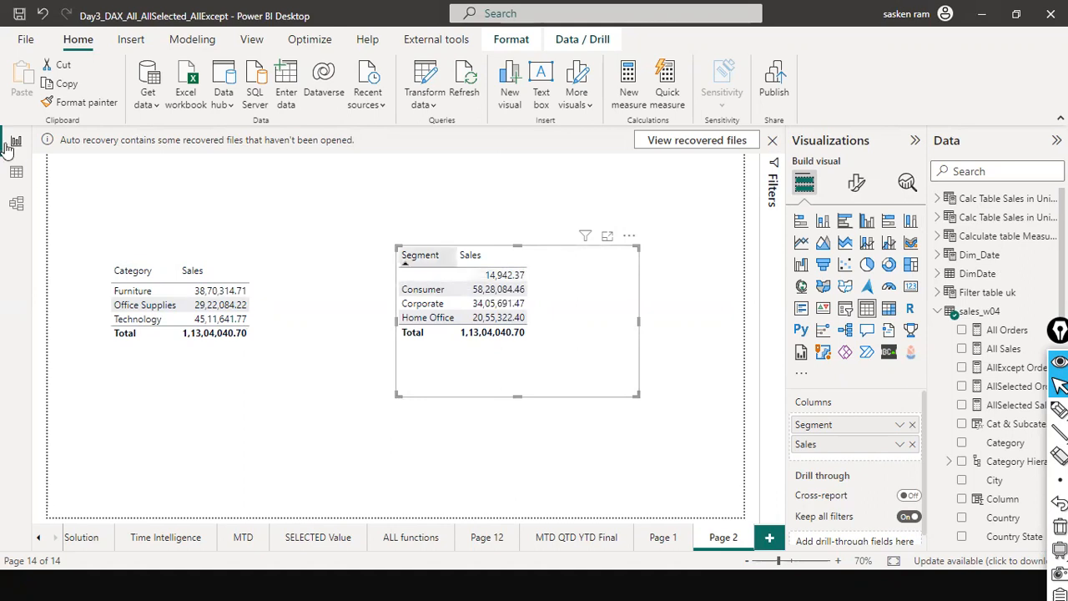
Step: Examine the Segment column's distinct values and the Category and Sales columns in the Calc Table Sales in Unitd Kingdom data, and return to the report
{"action": "left_click", "coordinate": [16, 171]}
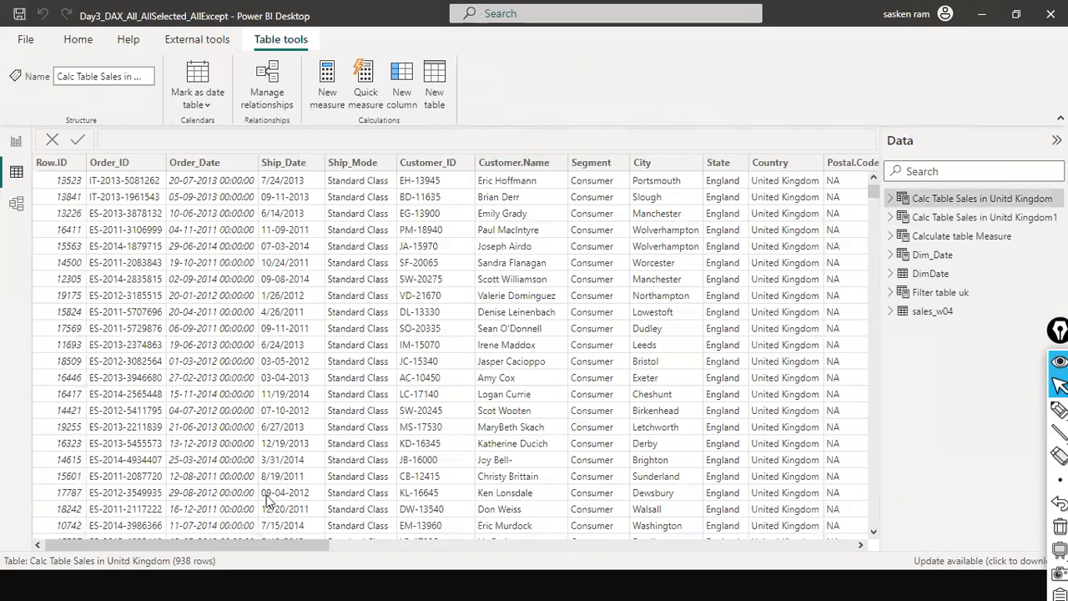
{"action": "left_click_drag", "start_coordinate": [288, 544], "coordinate": [680, 556]}
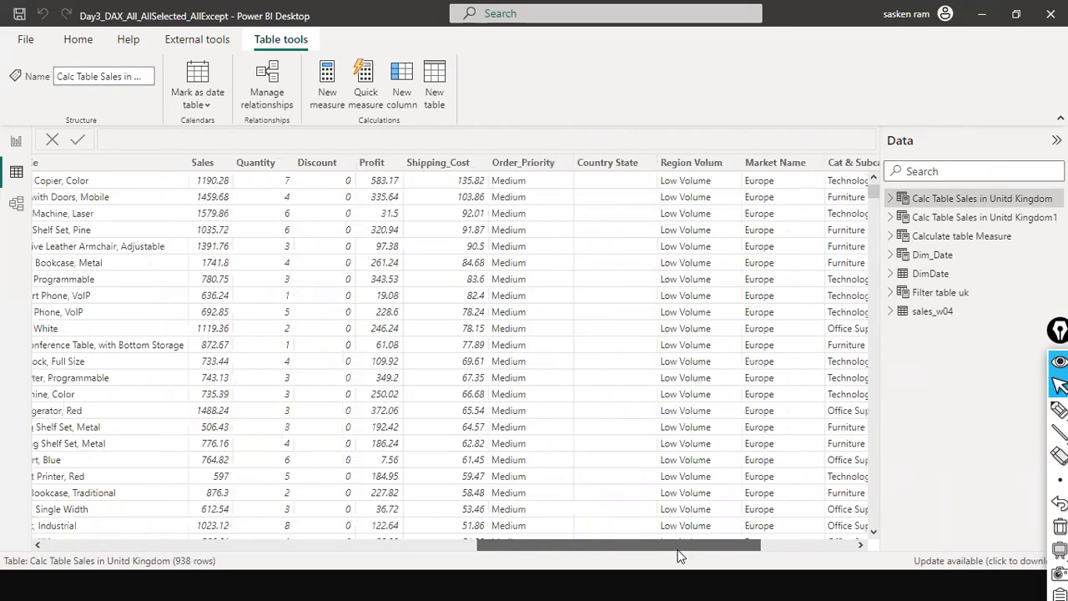
{"action": "left_click_drag", "start_coordinate": [540, 547], "coordinate": [330, 549]}
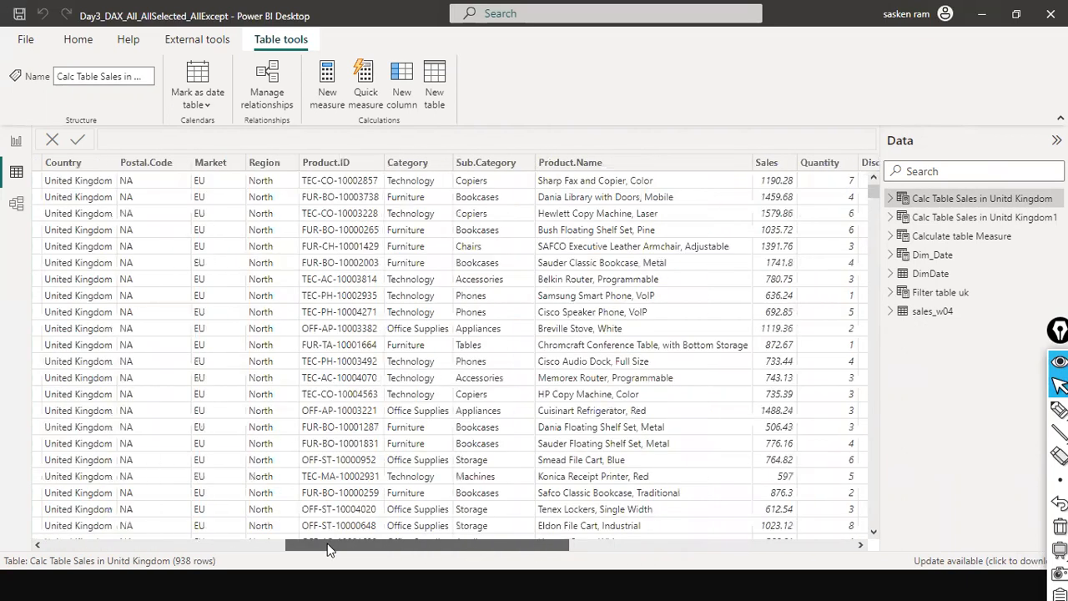
{"action": "scroll", "coordinate": [305, 548], "scroll_direction": "left", "scroll_amount": 5}
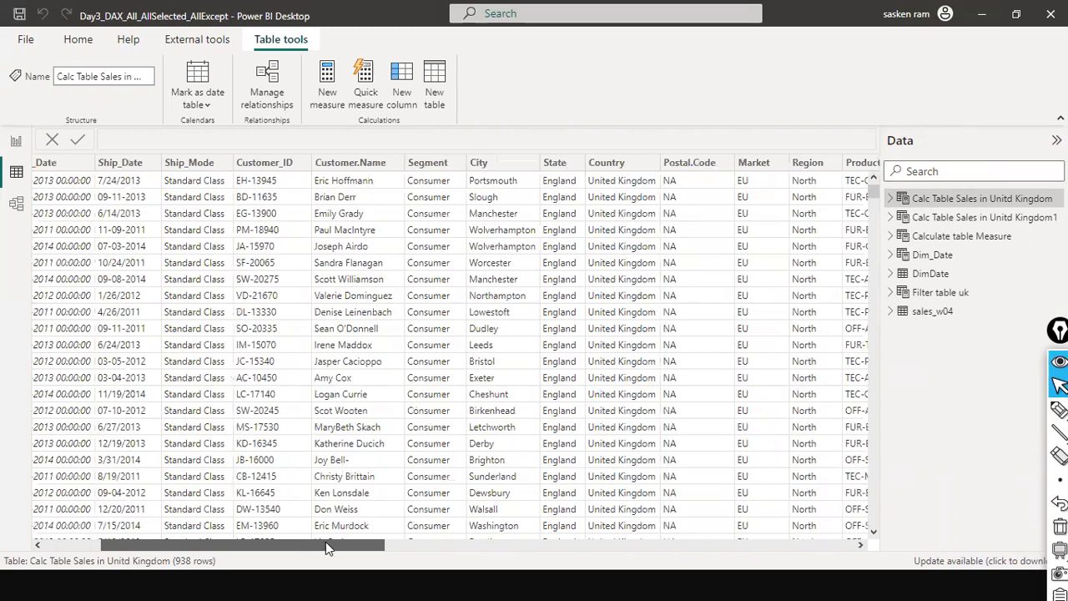
{"action": "scroll", "coordinate": [325, 547], "scroll_direction": "right", "scroll_amount": 1}
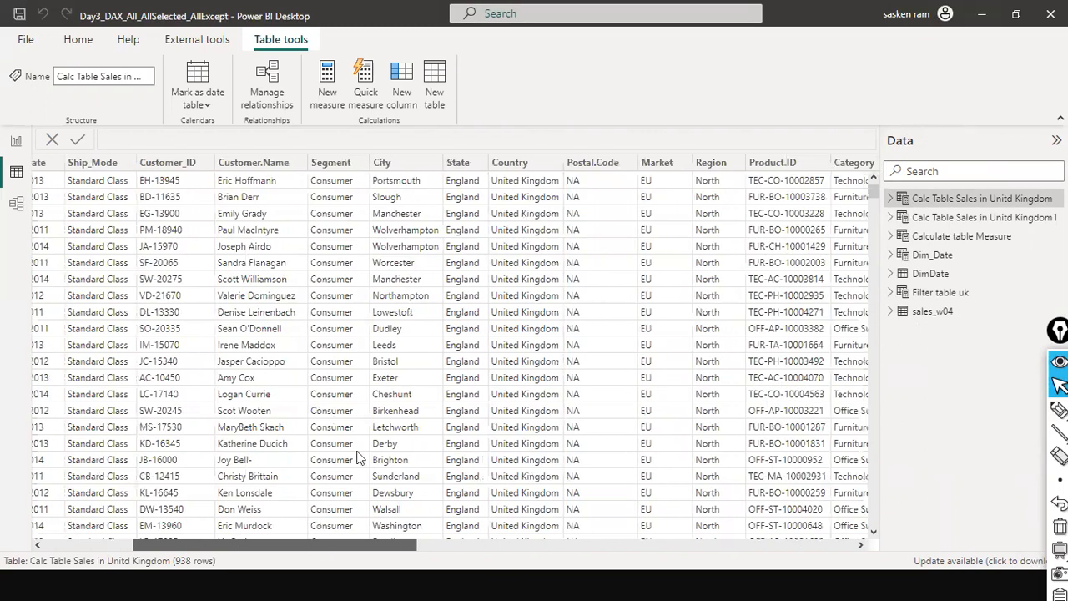
{"action": "left_click", "coordinate": [354, 167]}
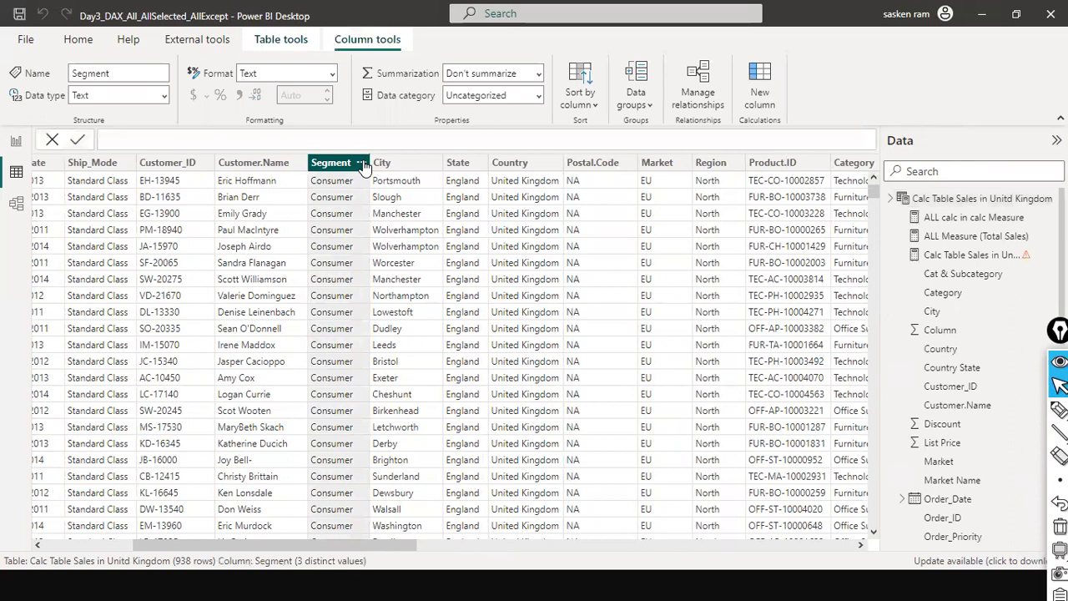
{"action": "left_click", "coordinate": [361, 164]}
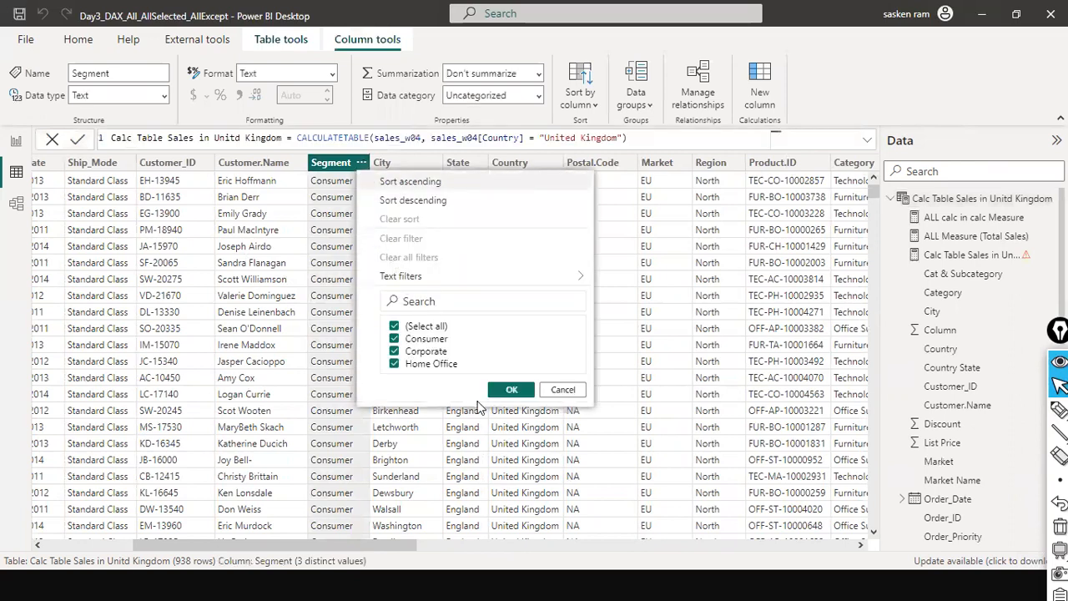
{"action": "left_click", "coordinate": [505, 390]}
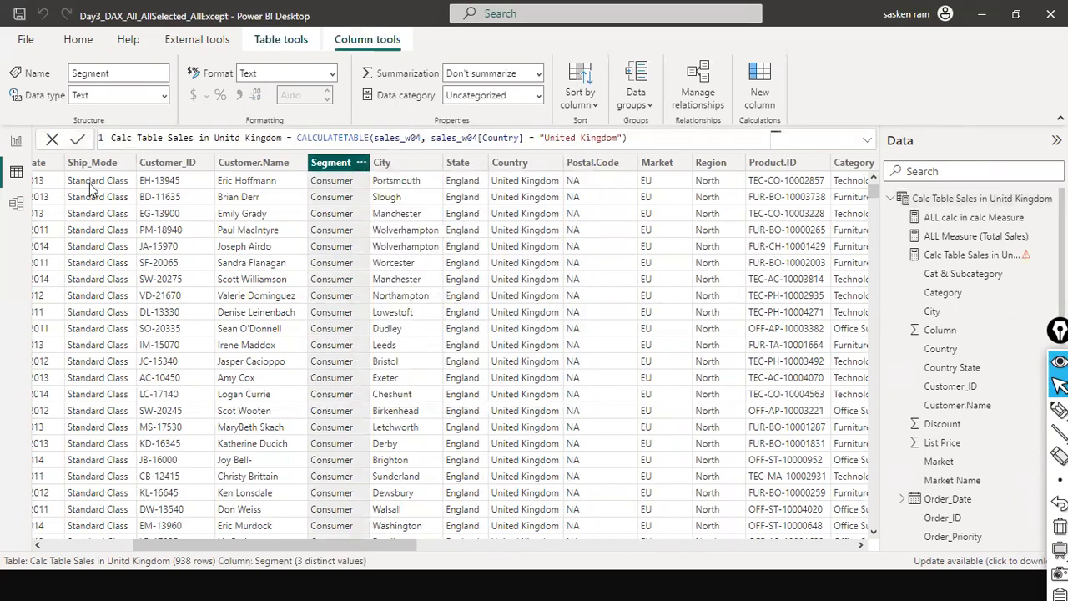
{"action": "left_click", "coordinate": [15, 141]}
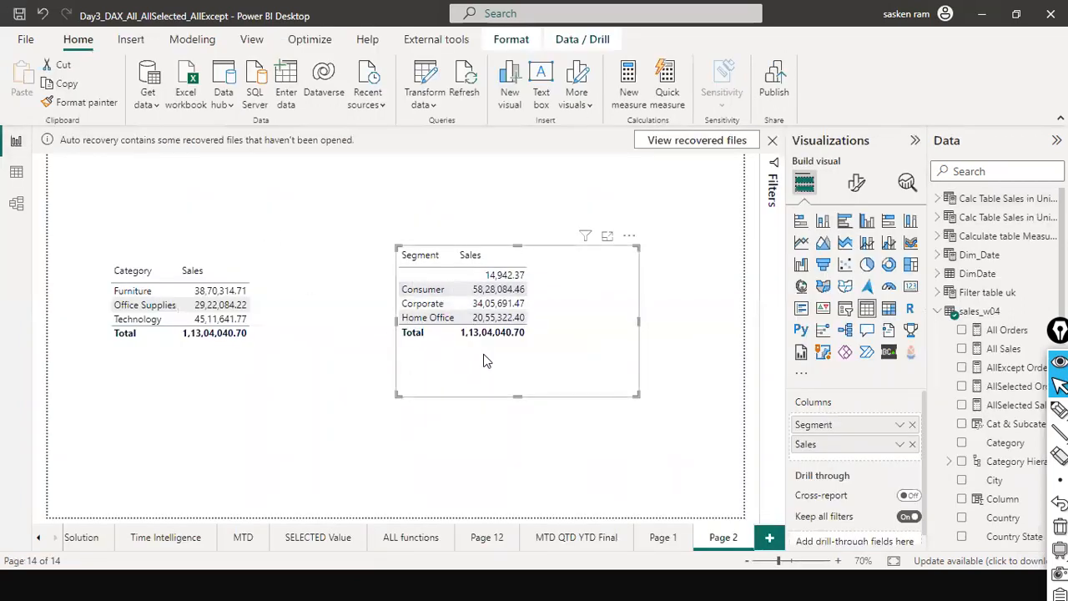
Step: Move the Segment table visual closer to the Category table visual and narrow it
{"action": "left_click", "coordinate": [699, 339]}
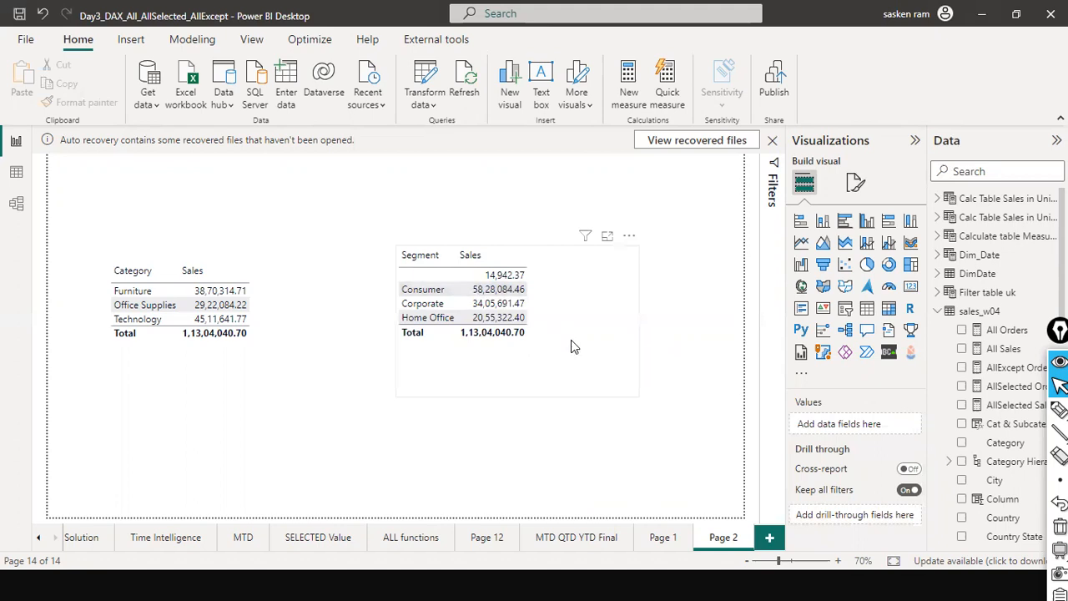
{"action": "left_click_drag", "start_coordinate": [545, 343], "coordinate": [441, 373]}
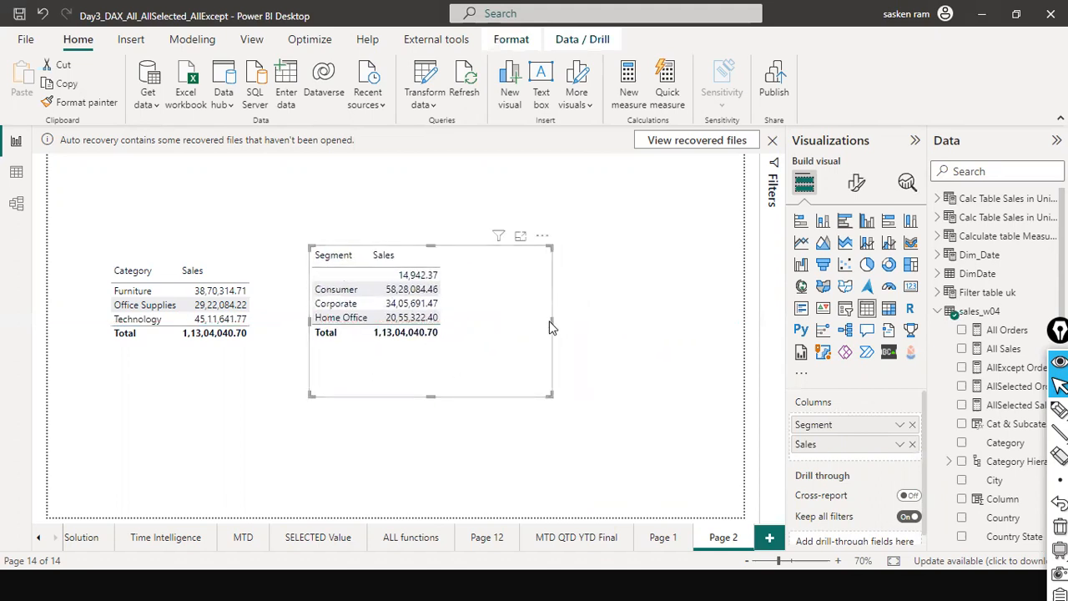
{"action": "left_click_drag", "start_coordinate": [553, 322], "coordinate": [479, 322]}
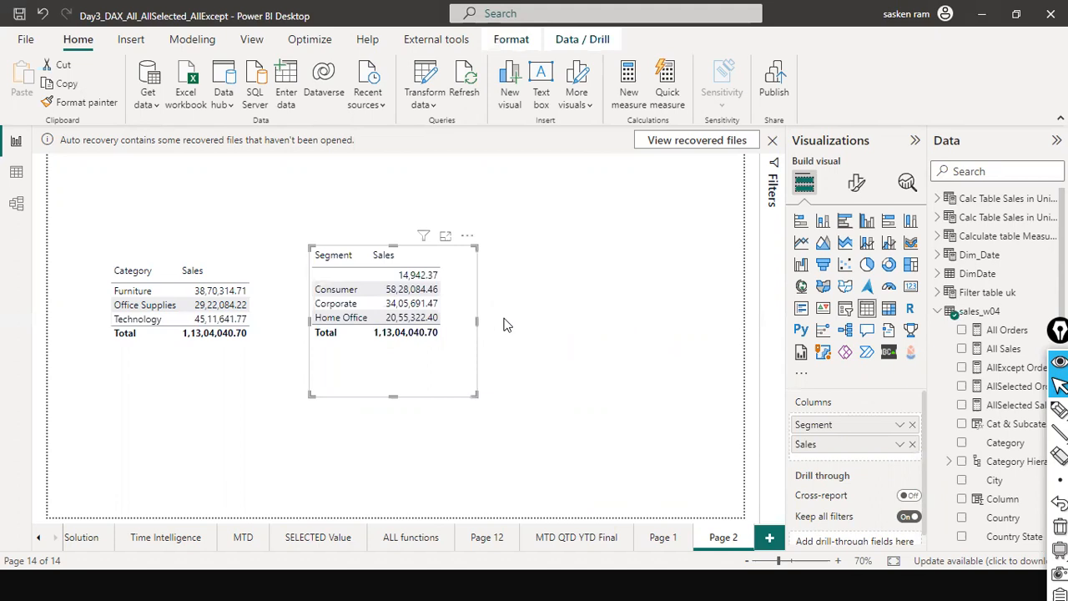
Step: Duplicate the Segment table visual and place the copy beside the original
{"action": "key", "text": "ctrl+c"}
{"action": "key", "text": "ctrl+v"}
{"action": "left_click_drag", "start_coordinate": [392, 376], "coordinate": [608, 360]}
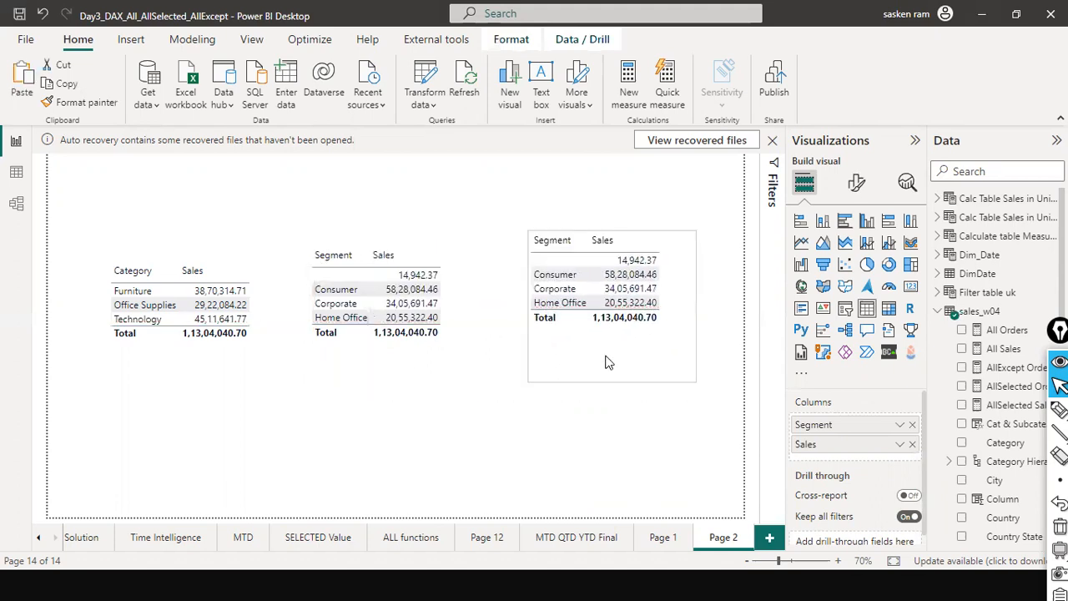
Step: Search the fields for "total" and show the formula of the Total Sales (M1) measure
{"action": "left_click", "coordinate": [974, 170]}
{"action": "type", "text": "total"}
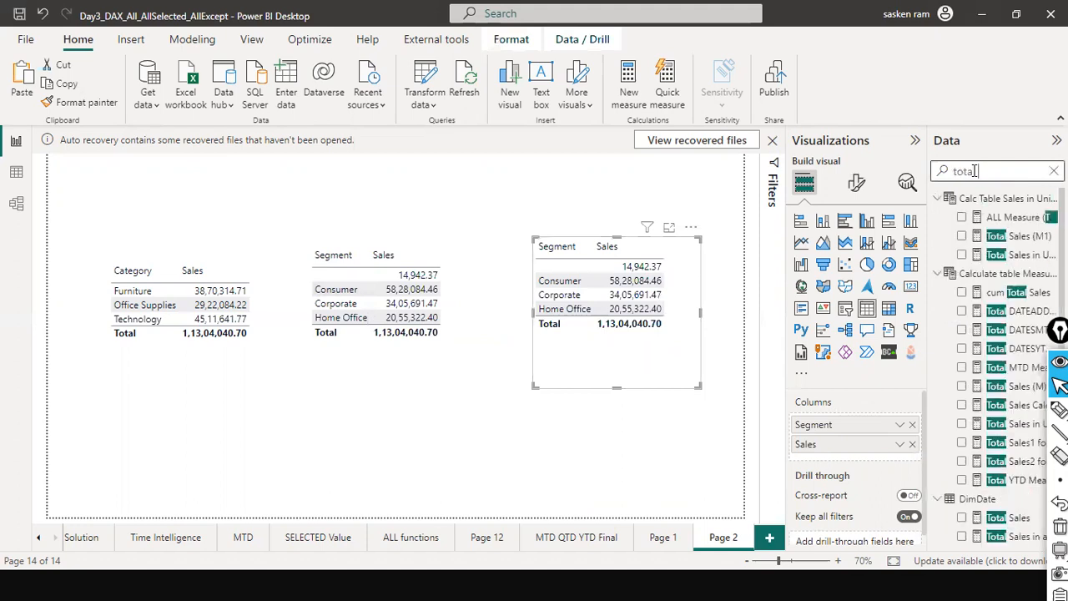
{"action": "left_click", "coordinate": [1016, 238]}
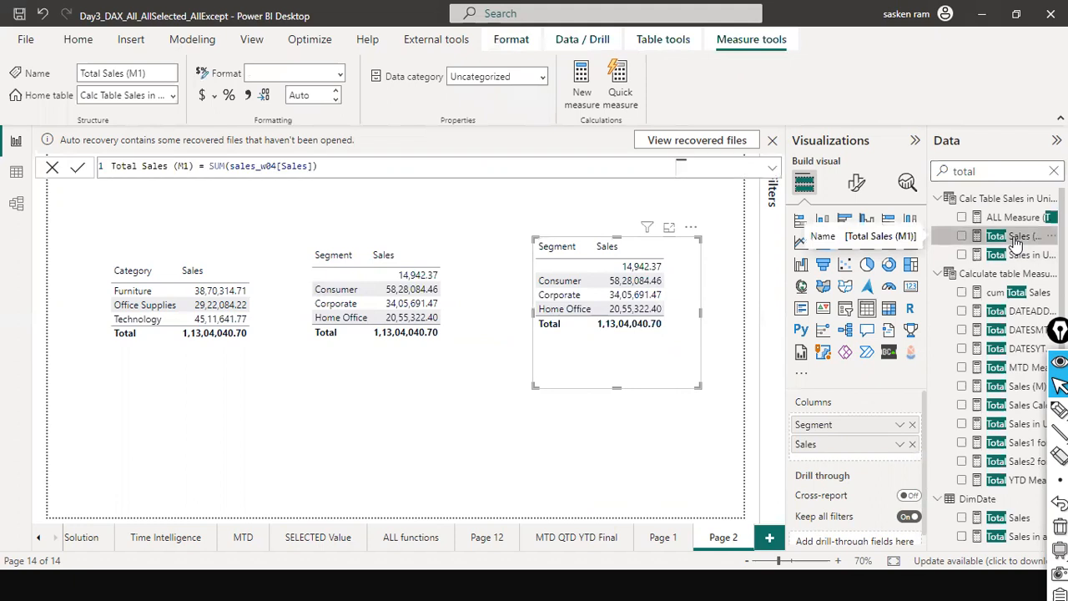
{"action": "left_click", "coordinate": [328, 166]}
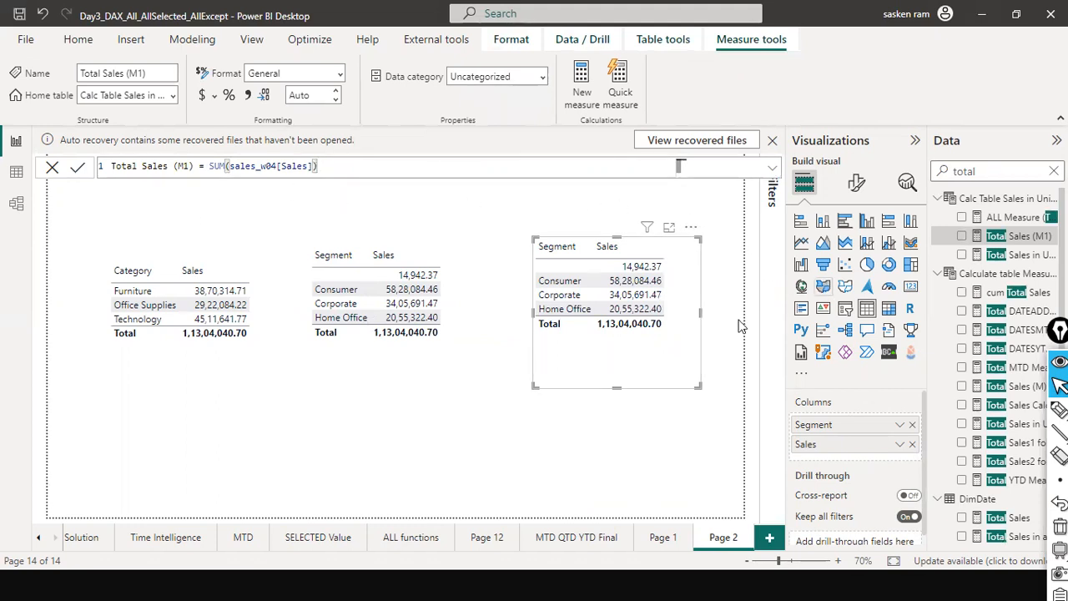
Step: Shift the duplicated Segment table visual, add the Total Sales (M1) measure to it and widen it to fit the column
{"action": "left_click_drag", "start_coordinate": [611, 363], "coordinate": [569, 365]}
{"action": "left_click_drag", "start_coordinate": [1014, 236], "coordinate": [641, 254]}
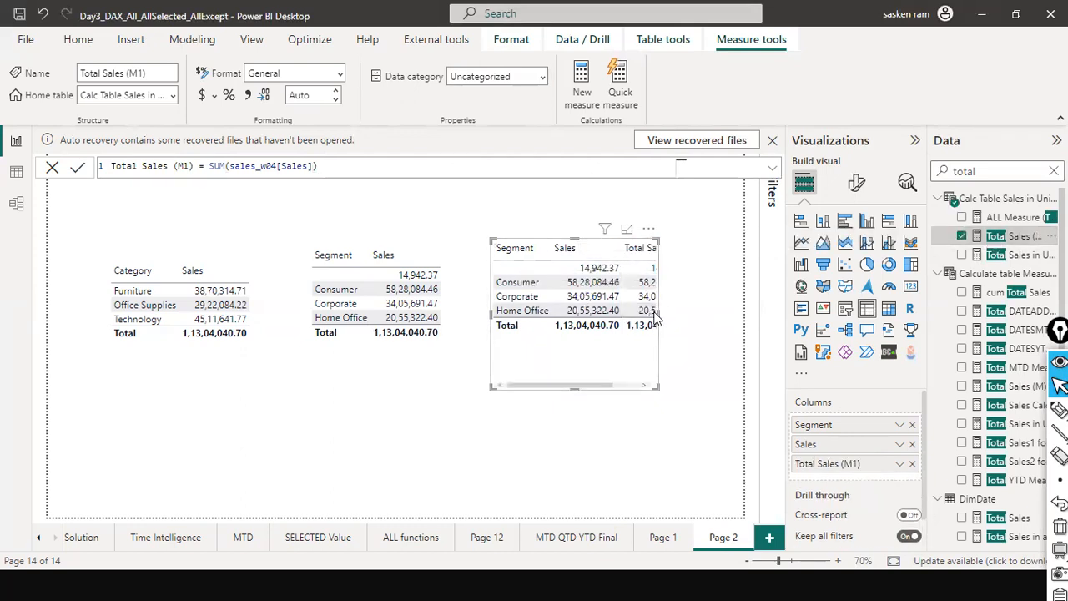
{"action": "left_click_drag", "start_coordinate": [660, 317], "coordinate": [723, 318]}
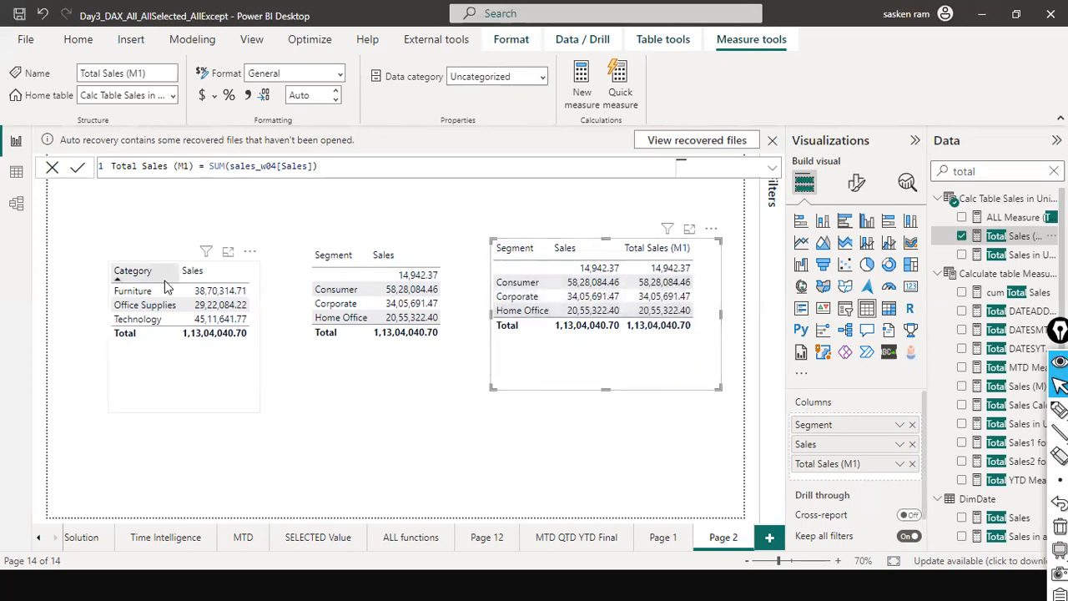
Step: Add the Total Sales (M1) measure to the Category table visual, then reposition and resize it to fit the three columns
{"action": "left_click_drag", "start_coordinate": [157, 389], "coordinate": [125, 380]}
{"action": "left_click_drag", "start_coordinate": [1010, 236], "coordinate": [205, 276]}
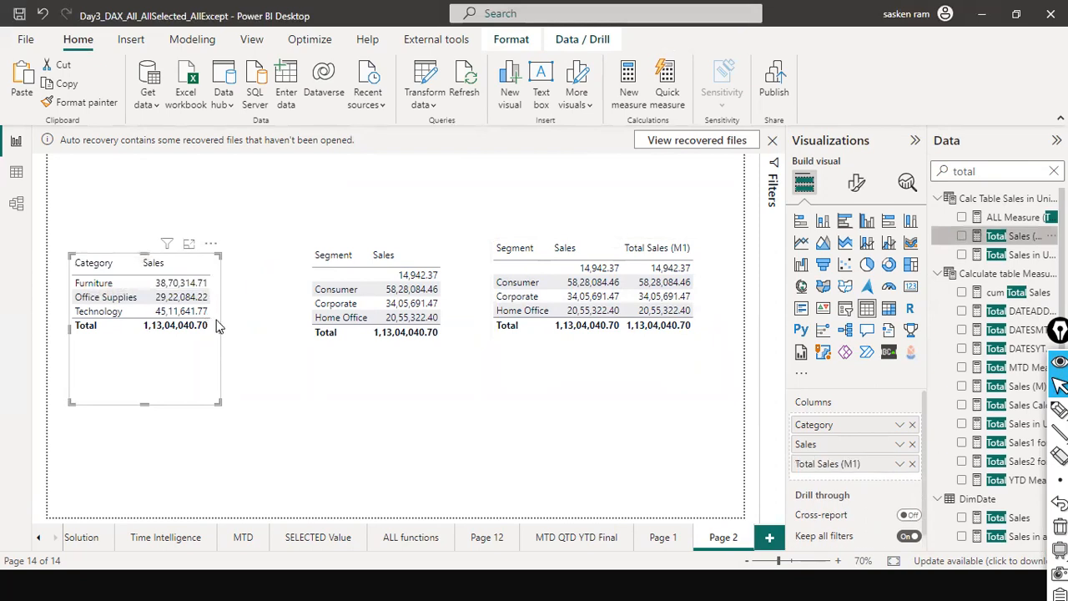
{"action": "left_click_drag", "start_coordinate": [221, 328], "coordinate": [275, 336]}
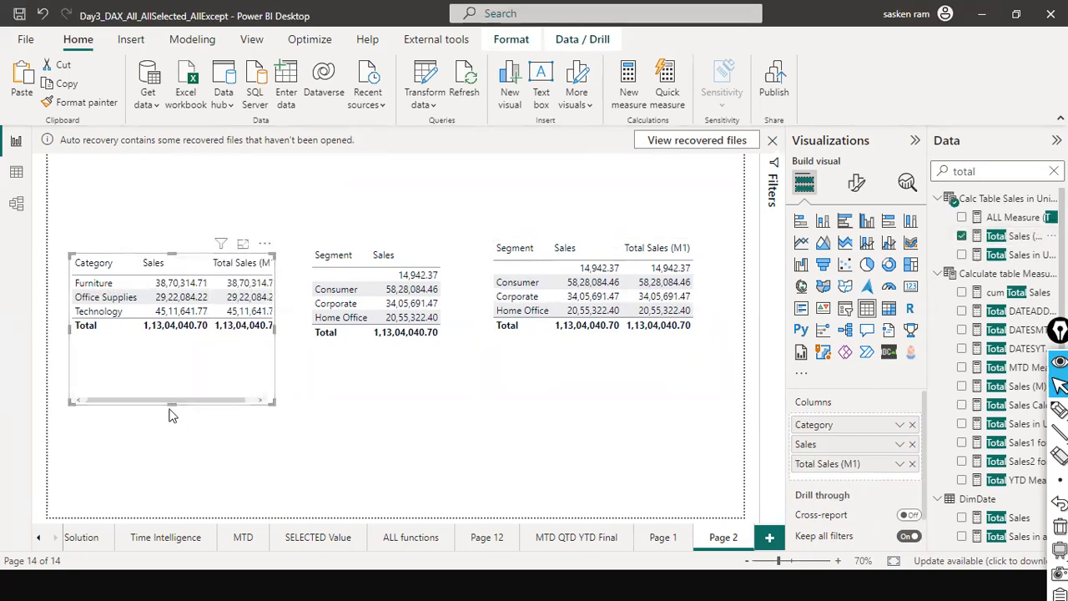
{"action": "left_click_drag", "start_coordinate": [170, 404], "coordinate": [224, 336]}
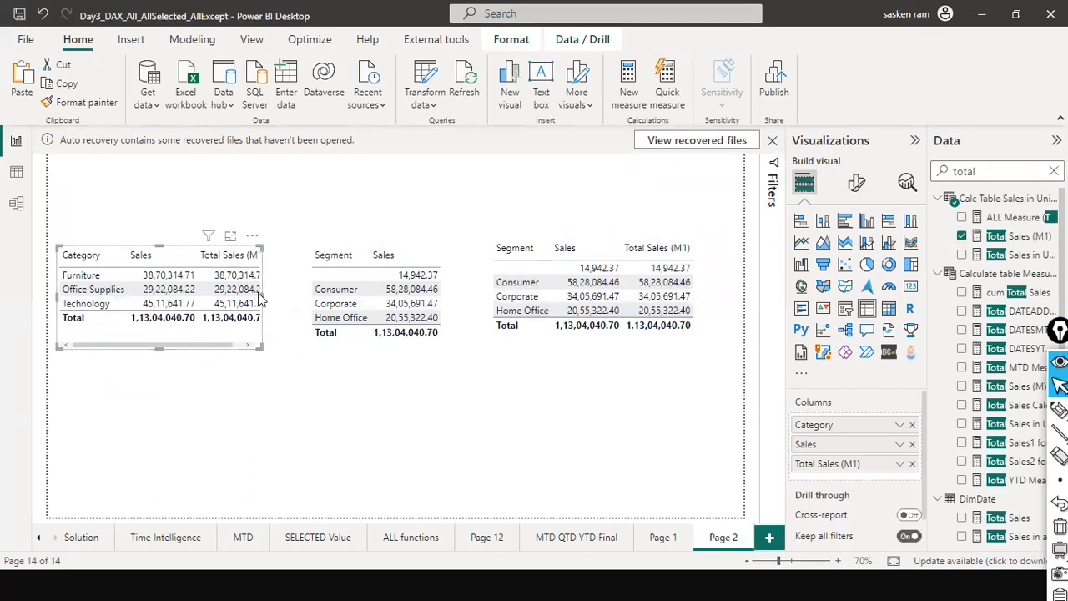
{"action": "left_click_drag", "start_coordinate": [266, 294], "coordinate": [274, 296]}
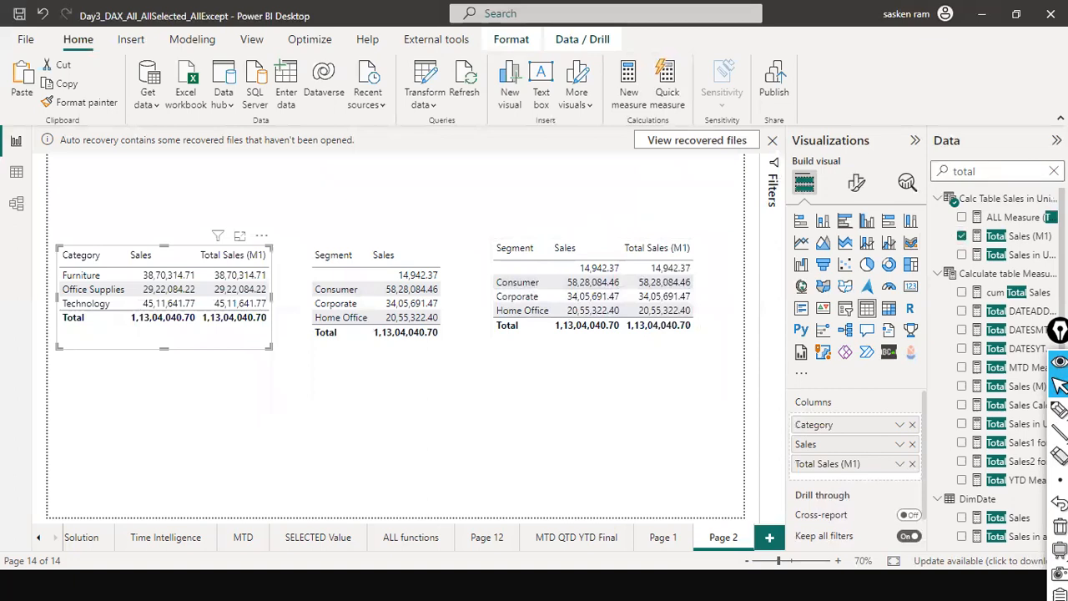
Step: Clear the field search, collapse the sales_w04 table and deselect the Category table visual
{"action": "left_click", "coordinate": [1054, 171]}
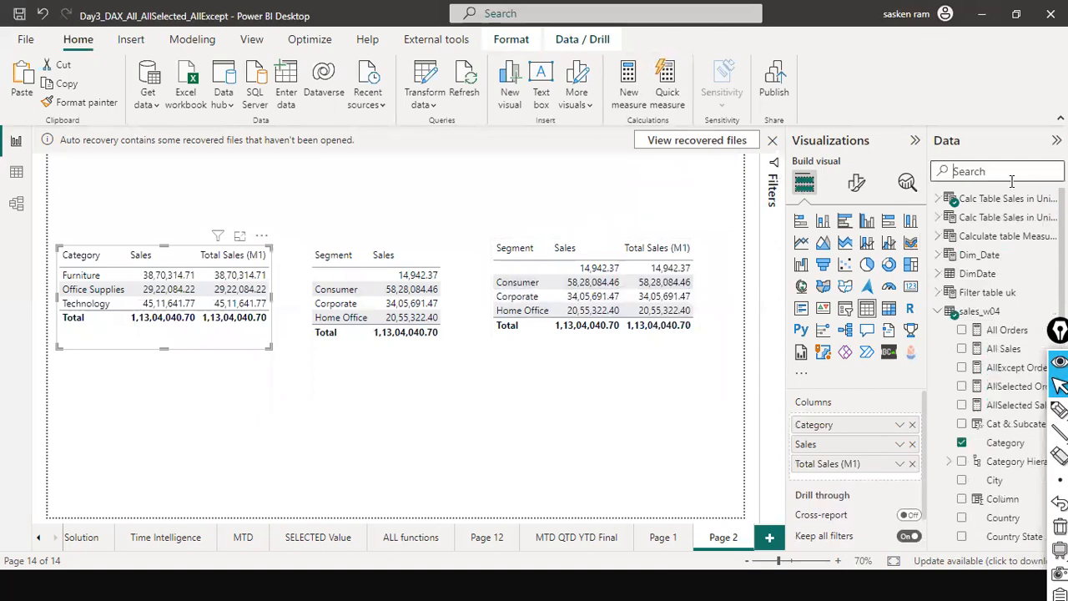
{"action": "left_click", "coordinate": [937, 311]}
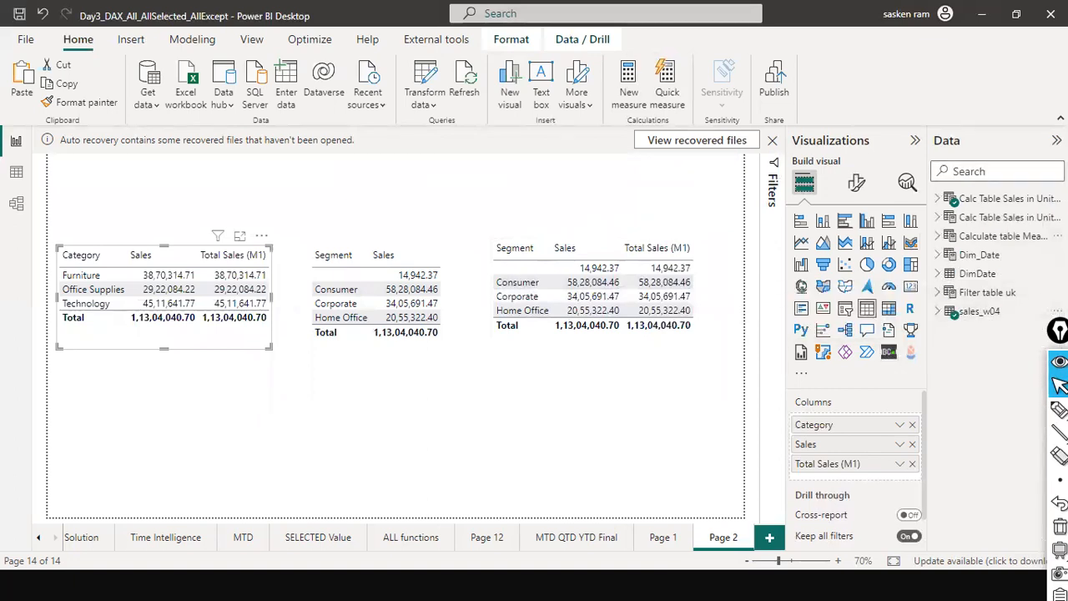
{"action": "left_click", "coordinate": [382, 421]}
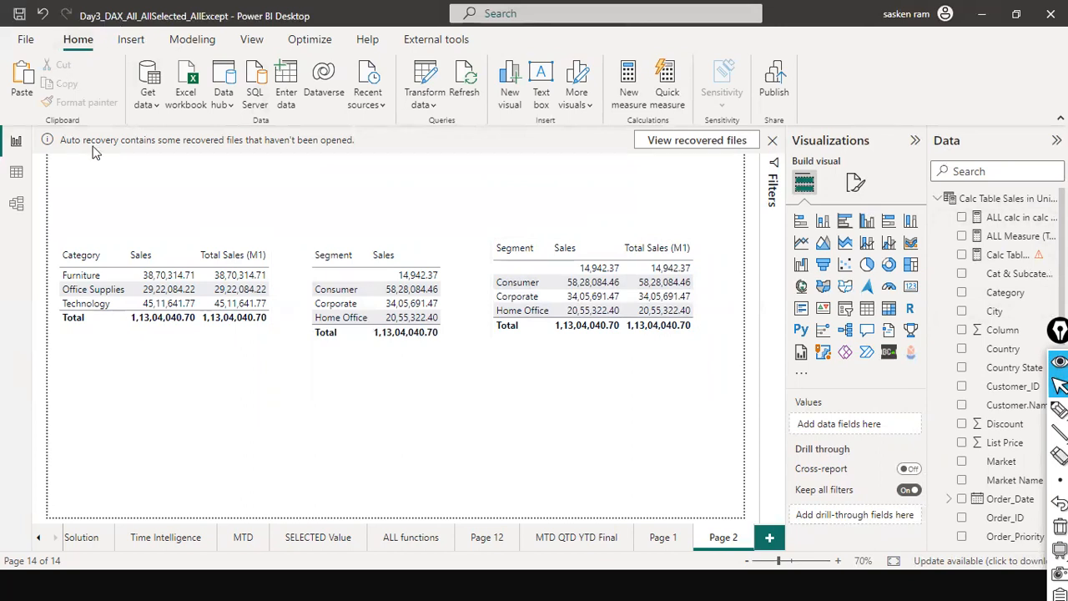
Step: Switch to the Ex_Demo_DAX_Part1 report in the other Power BI Desktop window
{"action": "key", "text": "alt+Tab"}
{"action": "key", "text": "alt+Tab"}
{"action": "key", "text": "alt+Tab"}
{"action": "key", "text": "alt+Tab"}
{"action": "key", "text": "alt+Tab"}
{"action": "key", "text": "alt+Tab"}
{"action": "key", "text": "alt+Tab"}
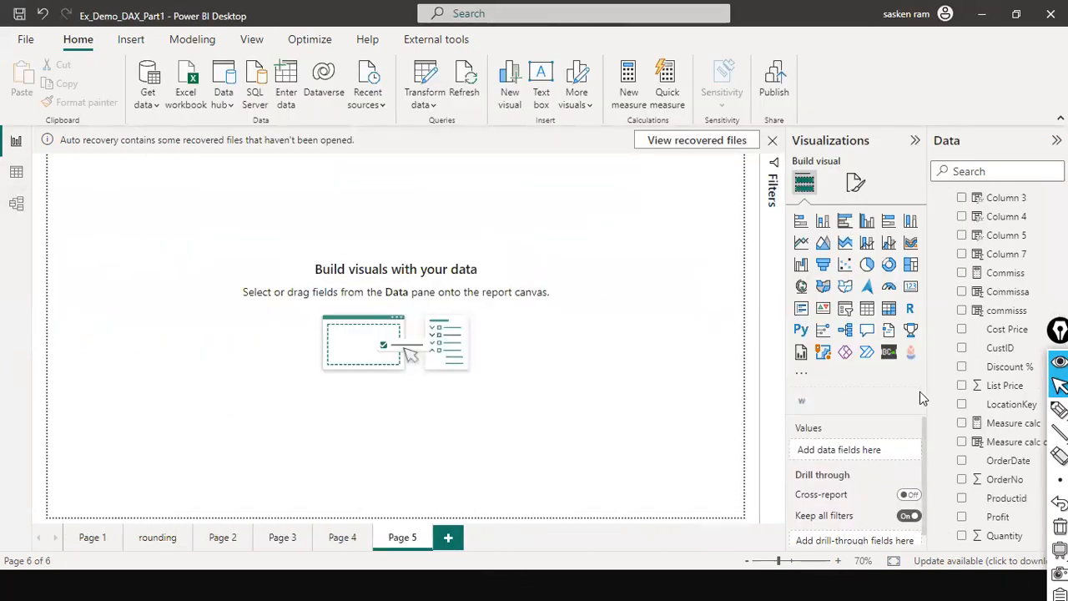
Step: Collapse the expanded FactSales and Calendar tables in the field list
{"action": "scroll", "coordinate": [967, 367], "scroll_direction": "down", "scroll_amount": 4}
{"action": "scroll", "coordinate": [966, 368], "scroll_direction": "down", "scroll_amount": 3}
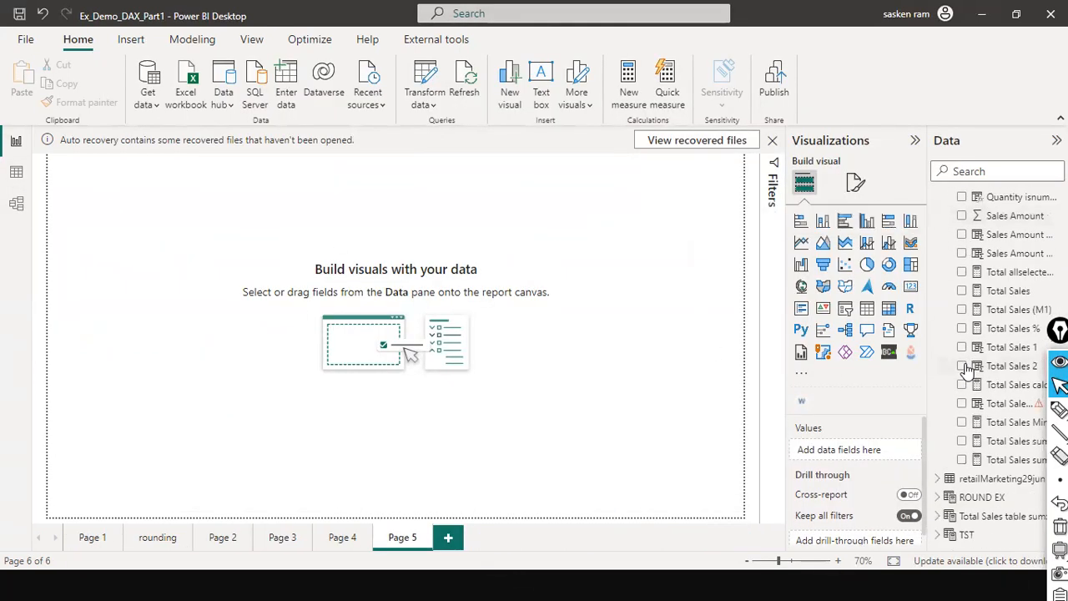
{"action": "scroll", "coordinate": [967, 367], "scroll_direction": "up", "scroll_amount": 8}
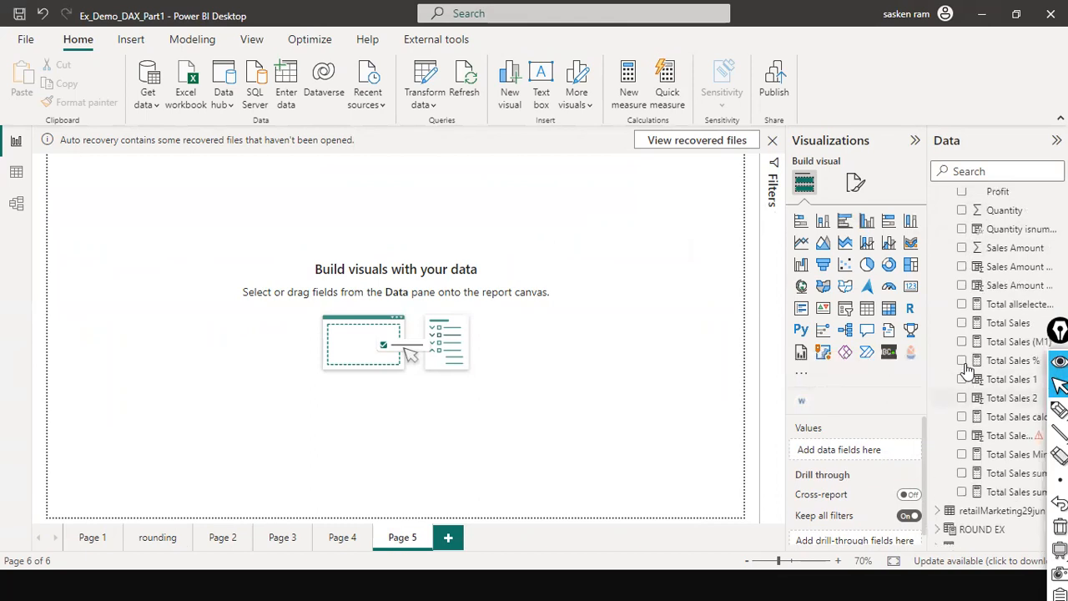
{"action": "left_click", "coordinate": [938, 214]}
{"action": "scroll", "coordinate": [948, 250], "scroll_direction": "up", "scroll_amount": 5}
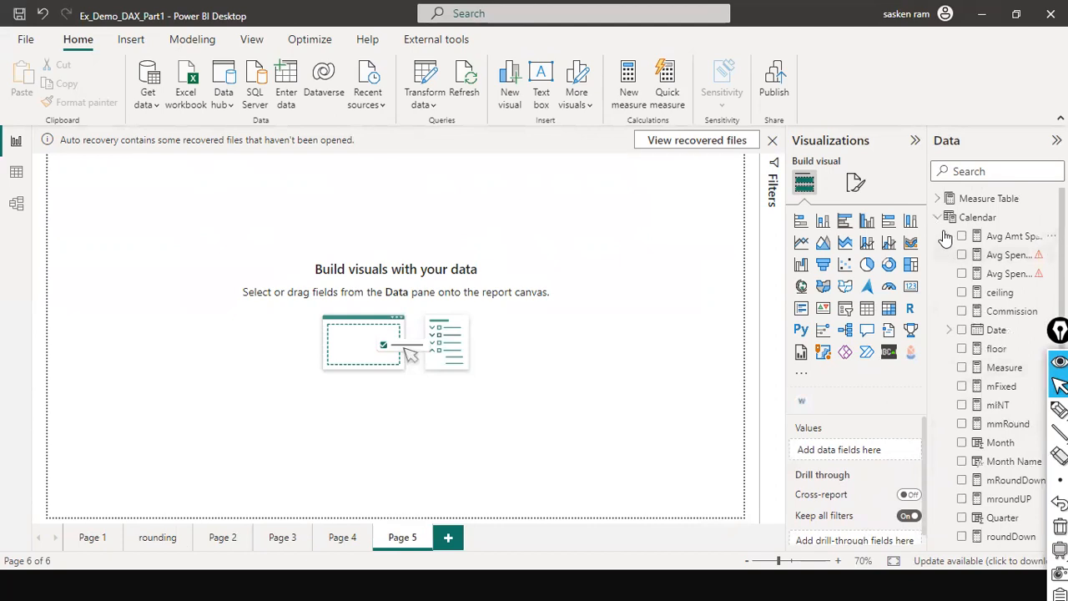
{"action": "left_click", "coordinate": [938, 217]}
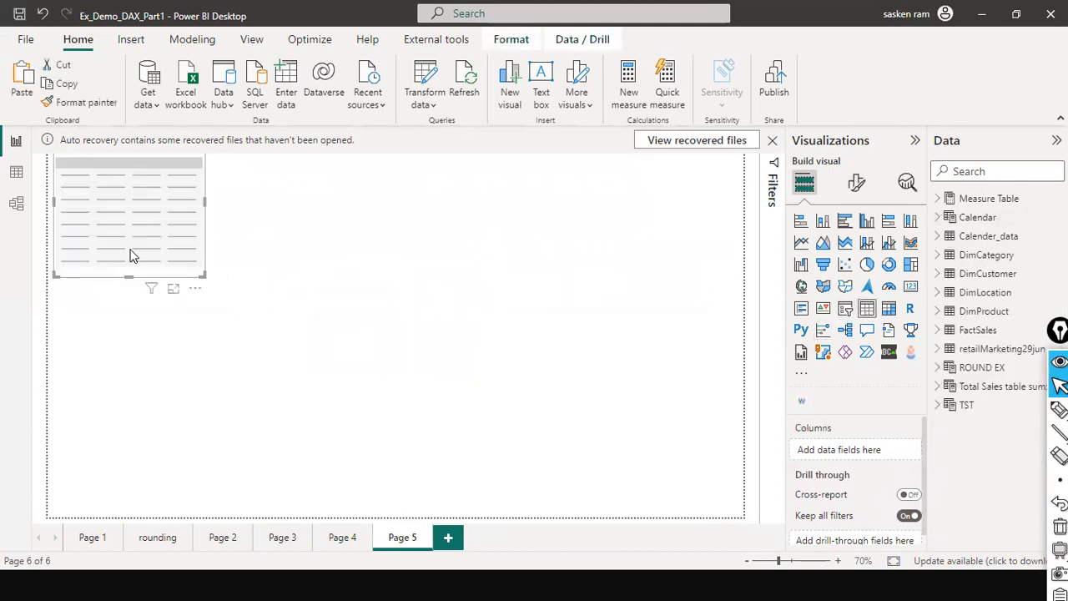
Step: Place three empty table visuals side by side on Page 5
{"action": "left_click_drag", "start_coordinate": [133, 255], "coordinate": [167, 320]}
{"action": "left_click", "coordinate": [770, 331]}
{"action": "left_click", "coordinate": [868, 311]}
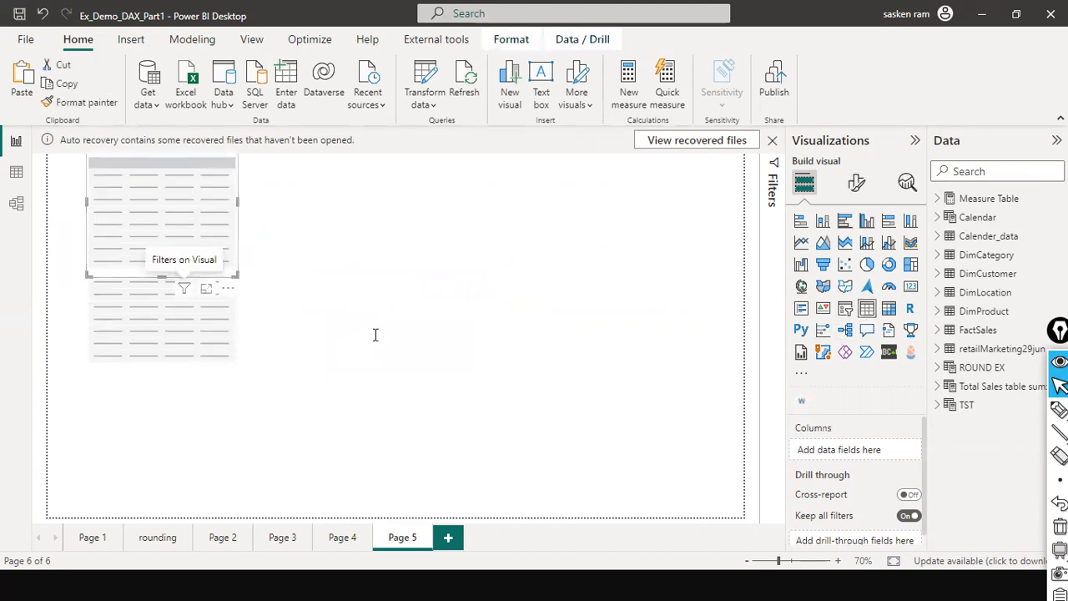
{"action": "left_click_drag", "start_coordinate": [193, 202], "coordinate": [625, 254]}
{"action": "key", "text": "ctrl+c"}
{"action": "key", "text": "ctrl+v"}
{"action": "left_click", "coordinate": [482, 389]}
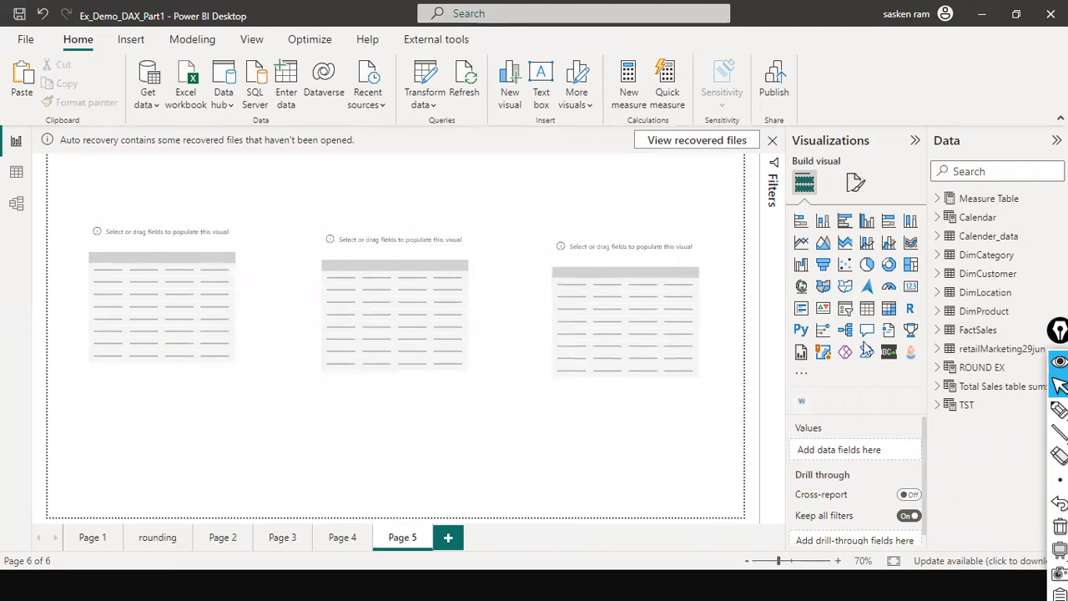
Step: Expand the FactSales table and add its Sales Amount field to the first empty table visual
{"action": "left_click", "coordinate": [938, 334]}
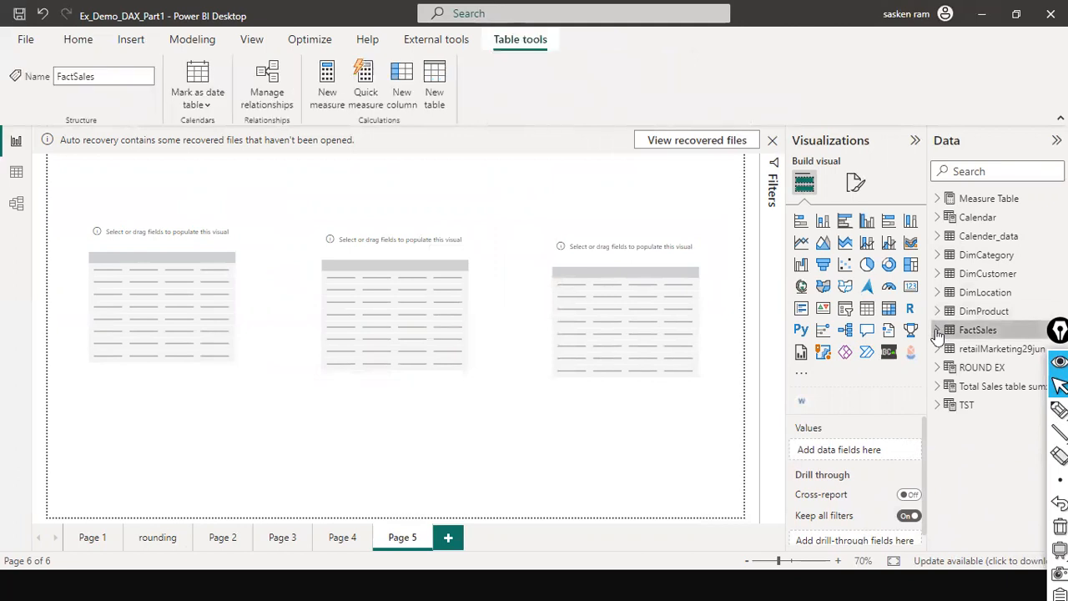
{"action": "scroll", "coordinate": [961, 443], "scroll_direction": "down", "scroll_amount": 5}
{"action": "scroll", "coordinate": [961, 443], "scroll_direction": "down", "scroll_amount": 4}
{"action": "scroll", "coordinate": [955, 434], "scroll_direction": "up", "scroll_amount": 4}
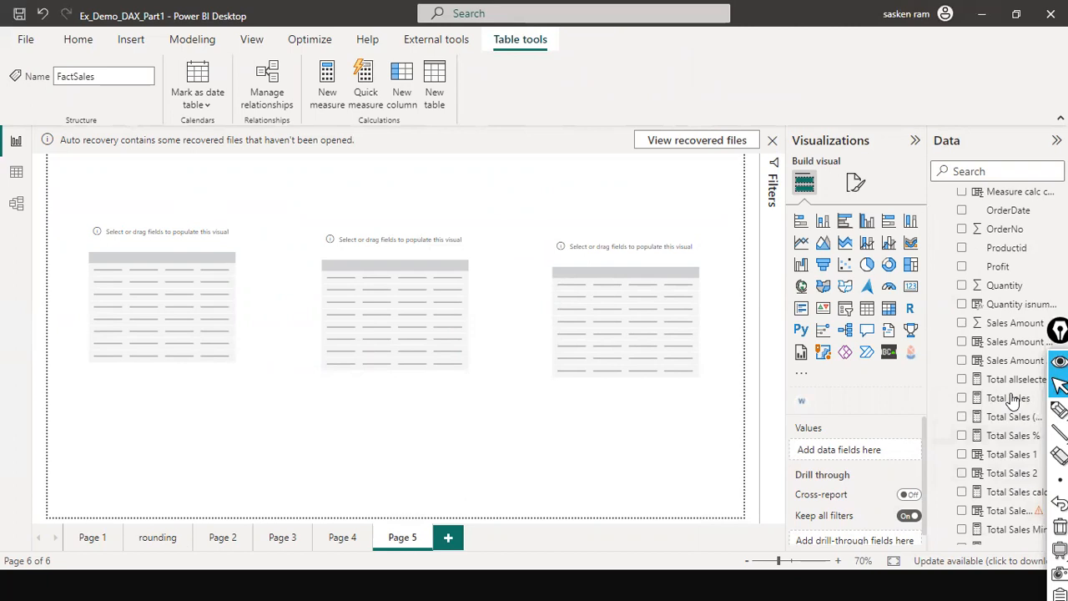
{"action": "left_click_drag", "start_coordinate": [1010, 329], "coordinate": [215, 292]}
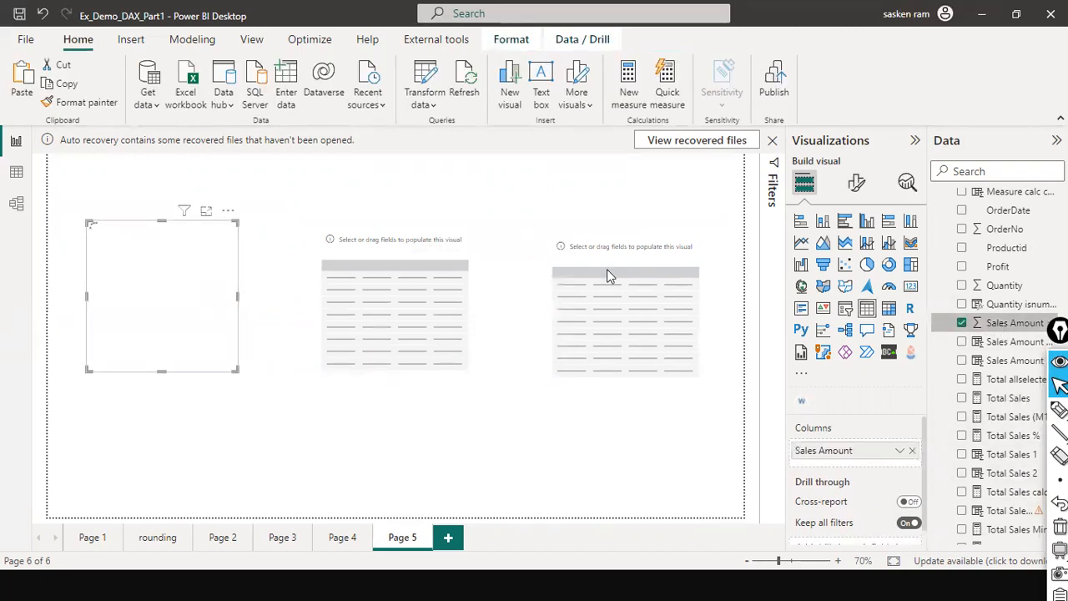
Step: Add the FactSales Sales Amount field to the second table visual
{"action": "left_click", "coordinate": [403, 276]}
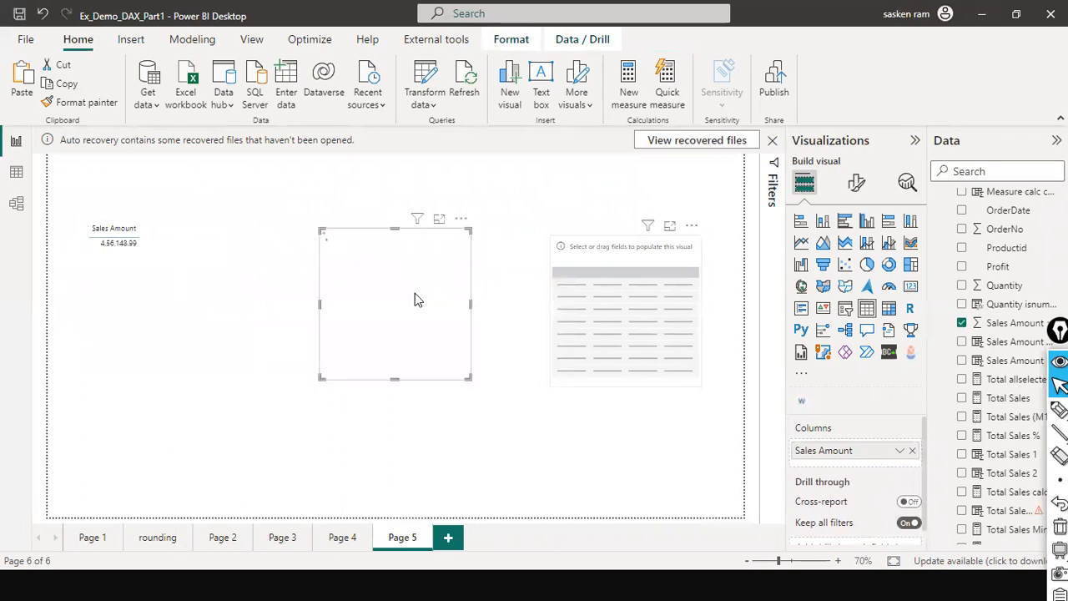
{"action": "left_click", "coordinate": [124, 295]}
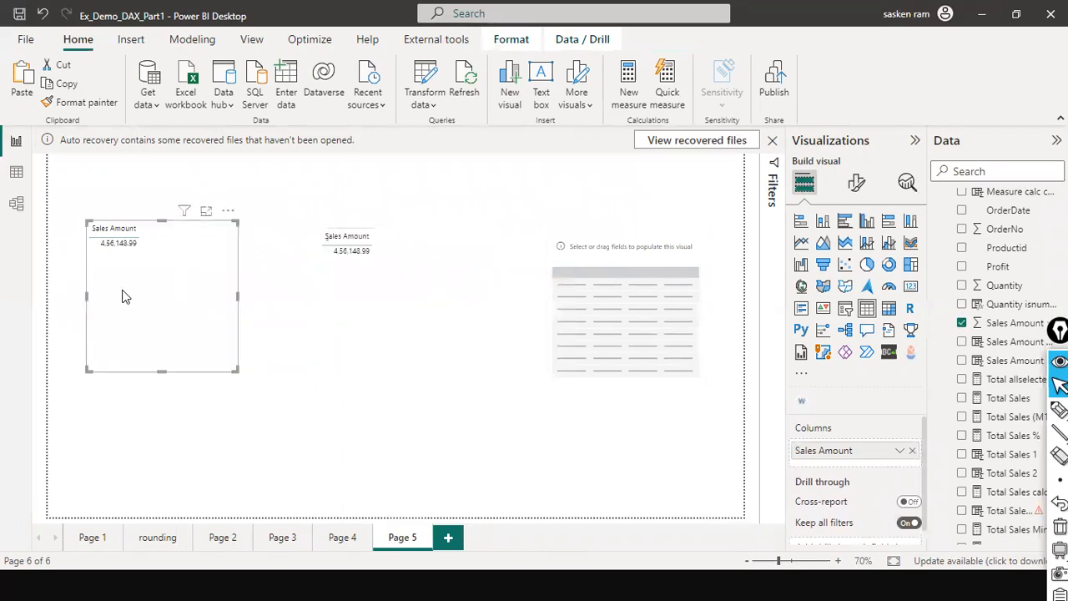
{"action": "left_click", "coordinate": [397, 315]}
Step: Add Product Name from DimProduct to the first table visual and order it ahead of Sales Amount
{"action": "left_click", "coordinate": [155, 309]}
{"action": "scroll", "coordinate": [997, 313], "scroll_direction": "up", "scroll_amount": 4}
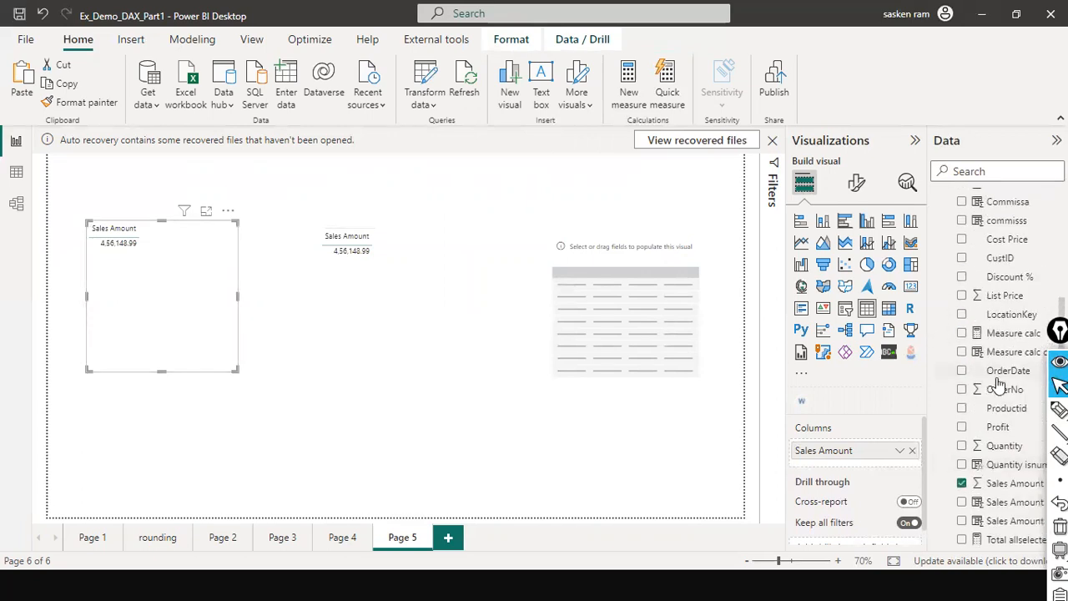
{"action": "scroll", "coordinate": [1000, 380], "scroll_direction": "down", "scroll_amount": 1}
{"action": "scroll", "coordinate": [993, 367], "scroll_direction": "up", "scroll_amount": 8}
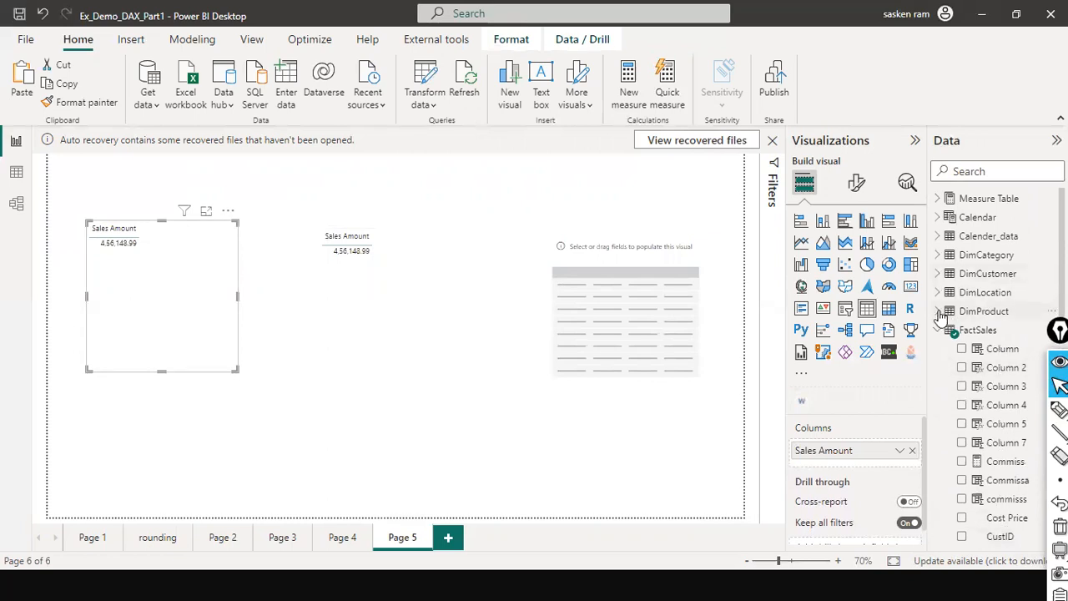
{"action": "left_click", "coordinate": [939, 311]}
{"action": "left_click_drag", "start_coordinate": [1013, 387], "coordinate": [162, 252]}
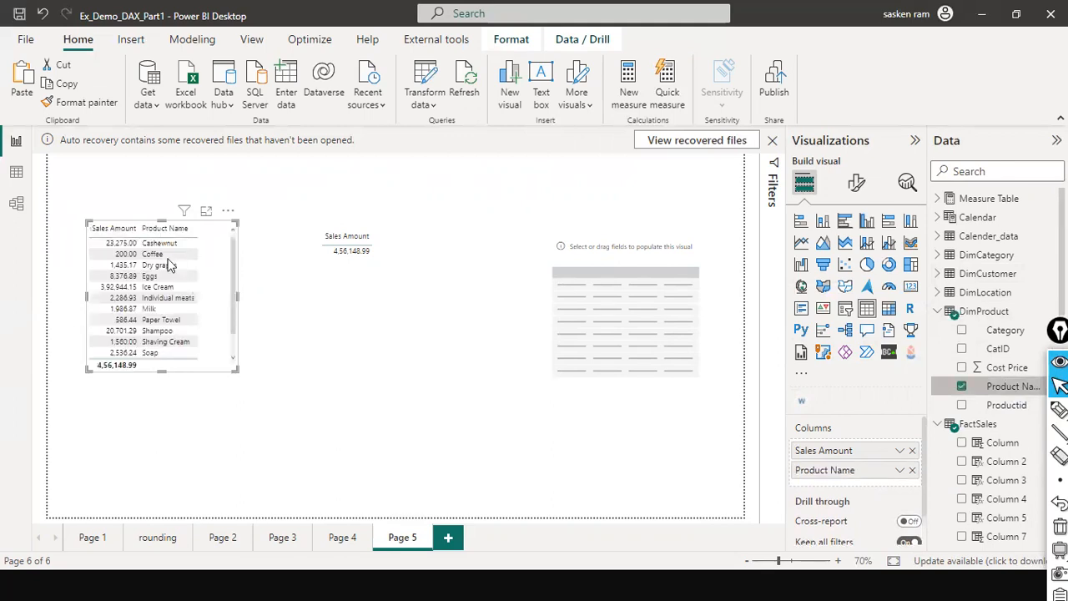
{"action": "mouse_move", "coordinate": [833, 463]}
{"action": "left_mouse_down"}
{"action": "mouse_move", "coordinate": [822, 444]}
{"action": "mouse_move", "coordinate": [834, 447]}
{"action": "left_mouse_up"}
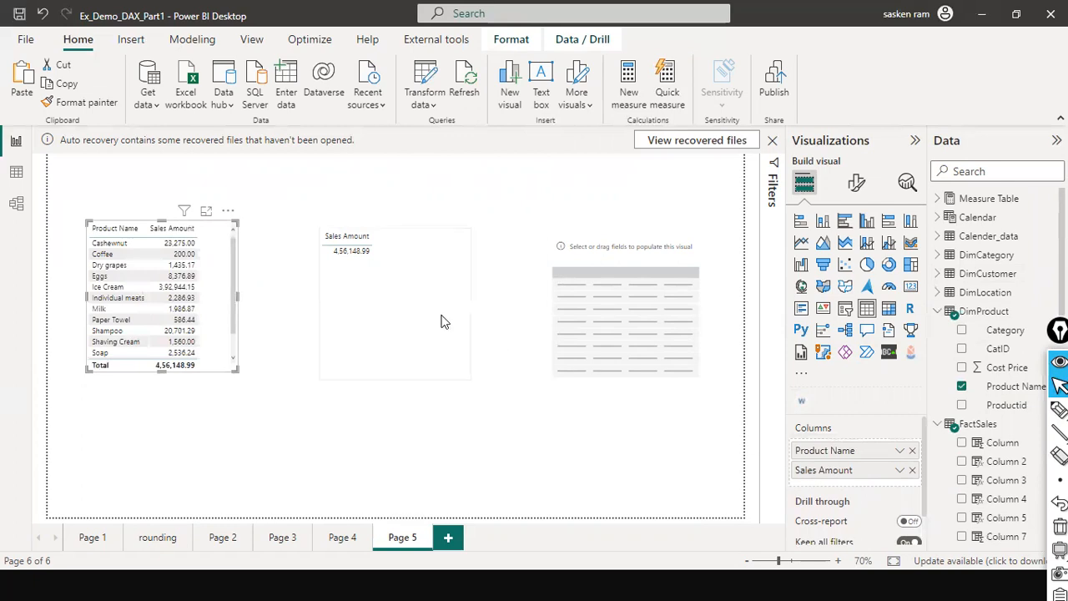
Step: Add Location Name from DimLocation to the second table visual and order it ahead of Sales Amount
{"action": "left_click", "coordinate": [442, 342]}
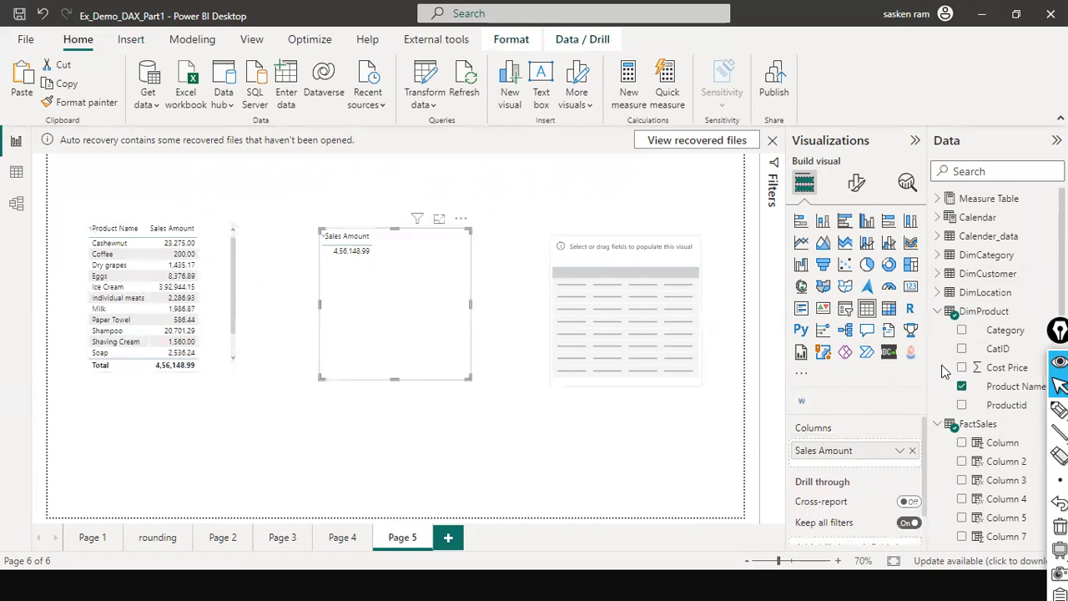
{"action": "left_click", "coordinate": [937, 293]}
{"action": "left_click_drag", "start_coordinate": [1006, 312], "coordinate": [369, 274]}
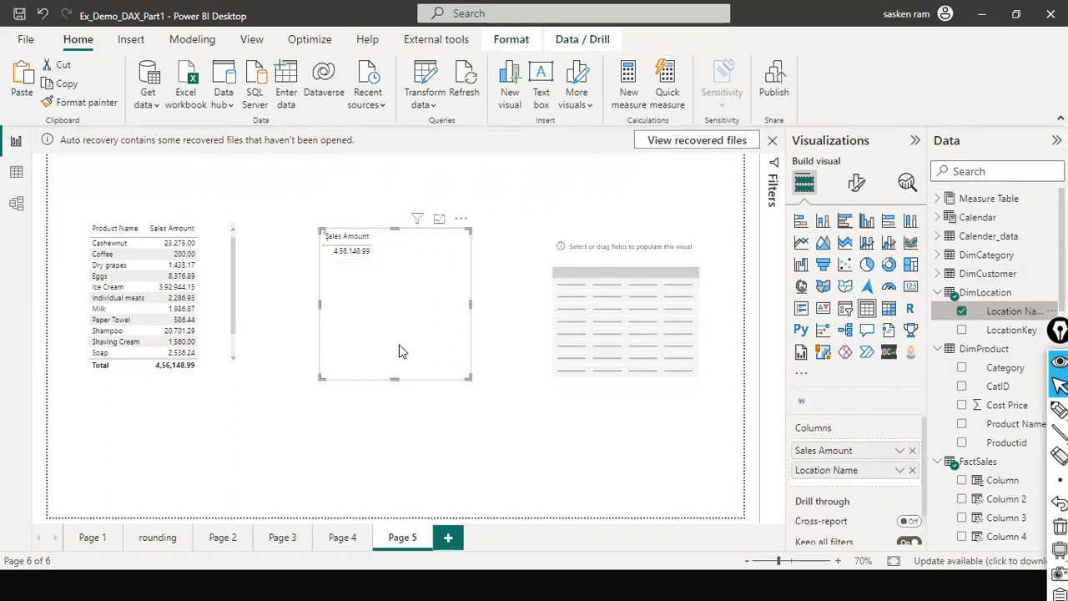
{"action": "left_click_drag", "start_coordinate": [851, 469], "coordinate": [853, 450]}
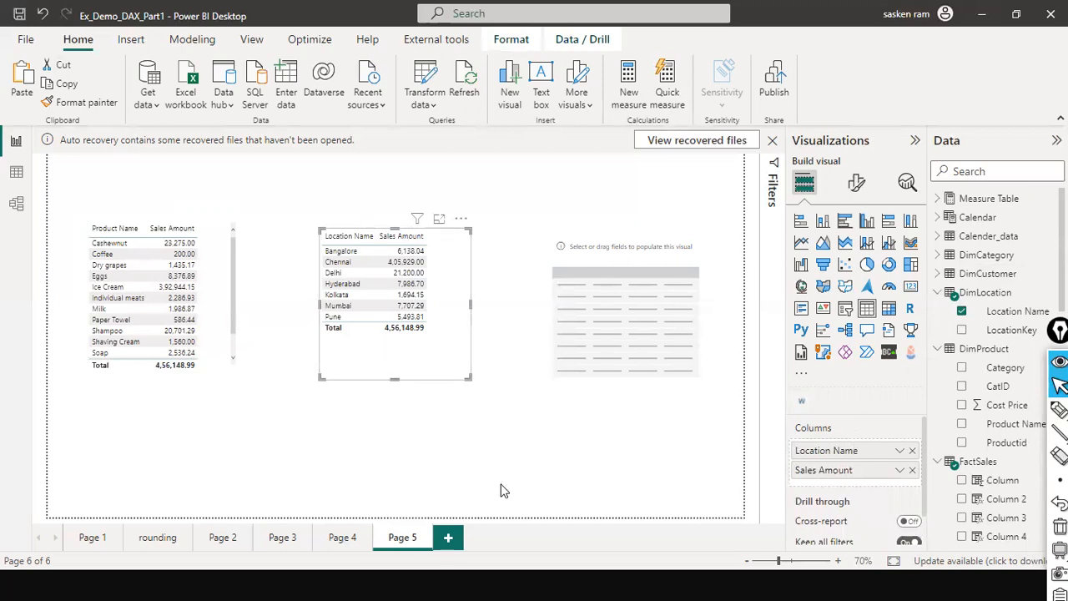
{"action": "left_click", "coordinate": [338, 284]}
Step: Show the data model, dismiss the TotalSalesblr formula, and examine how DimProduct, Calendar and DimLocation relate to FactSales
{"action": "left_click", "coordinate": [16, 206]}
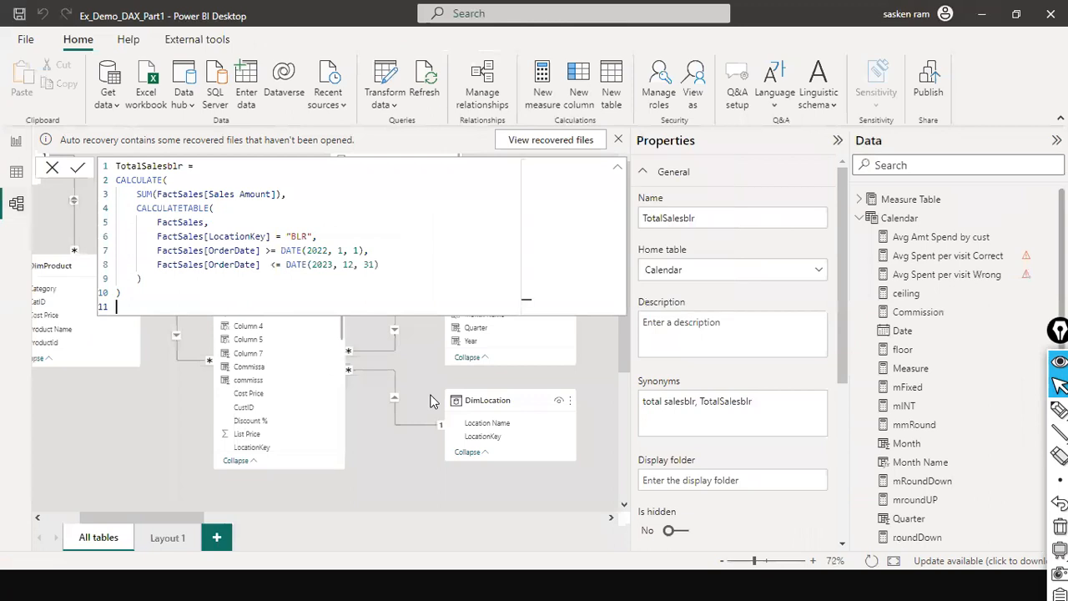
{"action": "left_click", "coordinate": [51, 171]}
{"action": "left_click", "coordinate": [33, 513]}
{"action": "scroll", "coordinate": [28, 506], "scroll_direction": "left", "scroll_amount": 3}
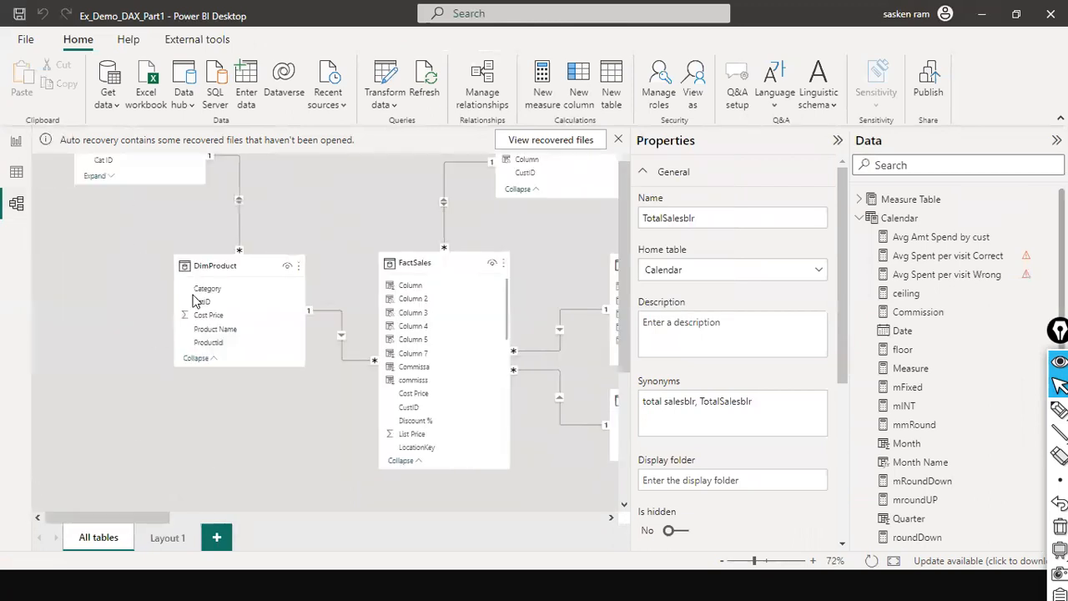
{"action": "scroll", "coordinate": [205, 495], "scroll_direction": "up", "scroll_amount": 1}
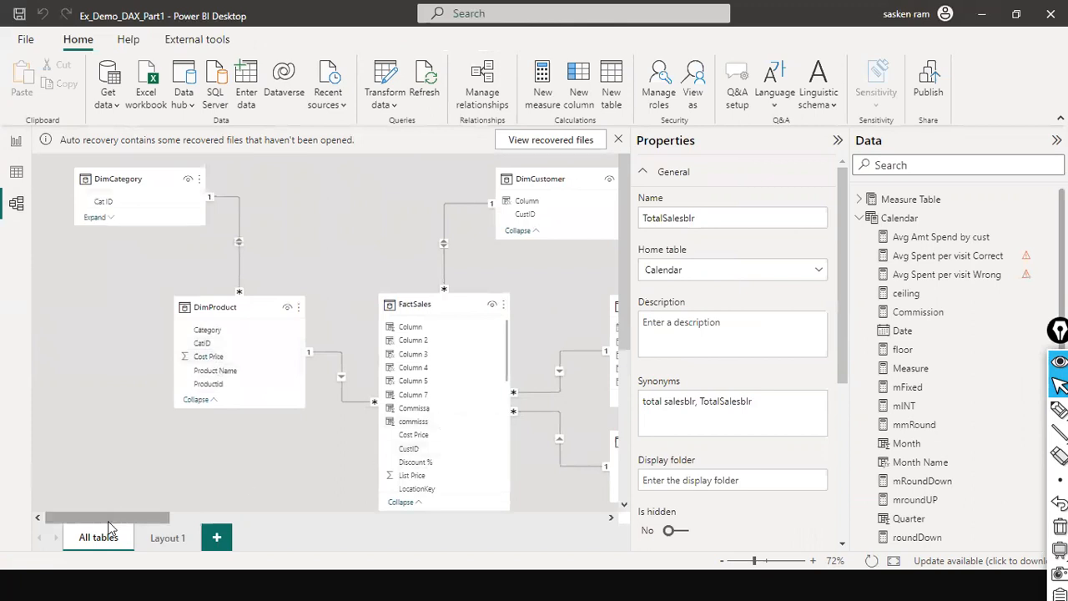
{"action": "left_click_drag", "start_coordinate": [112, 524], "coordinate": [162, 534]}
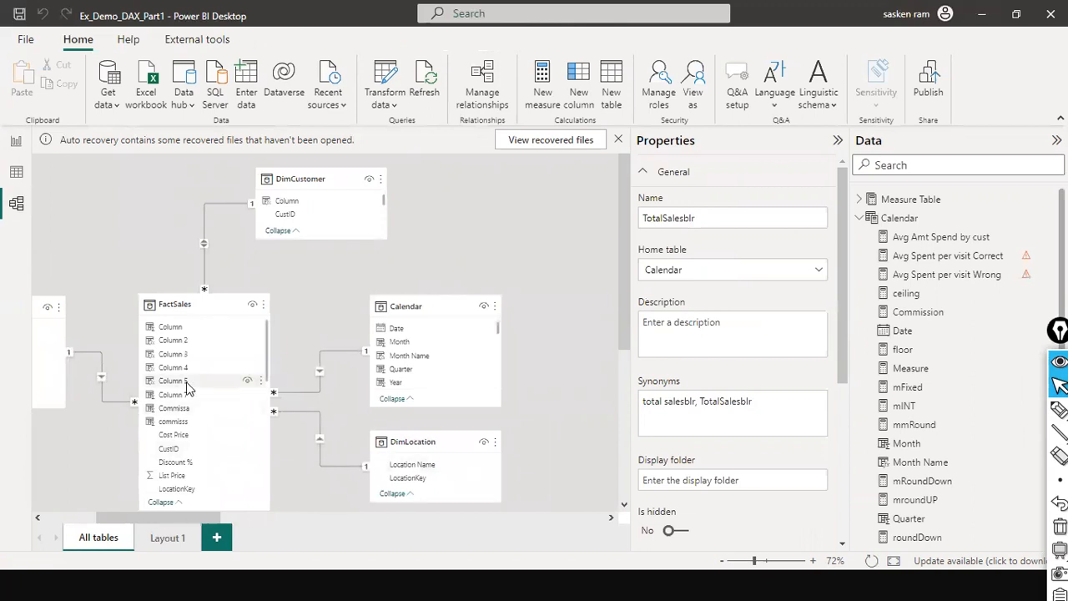
Step: Compare the product and location tables on Page 5 with the FactSales relationships in the data model
{"action": "left_click", "coordinate": [17, 142]}
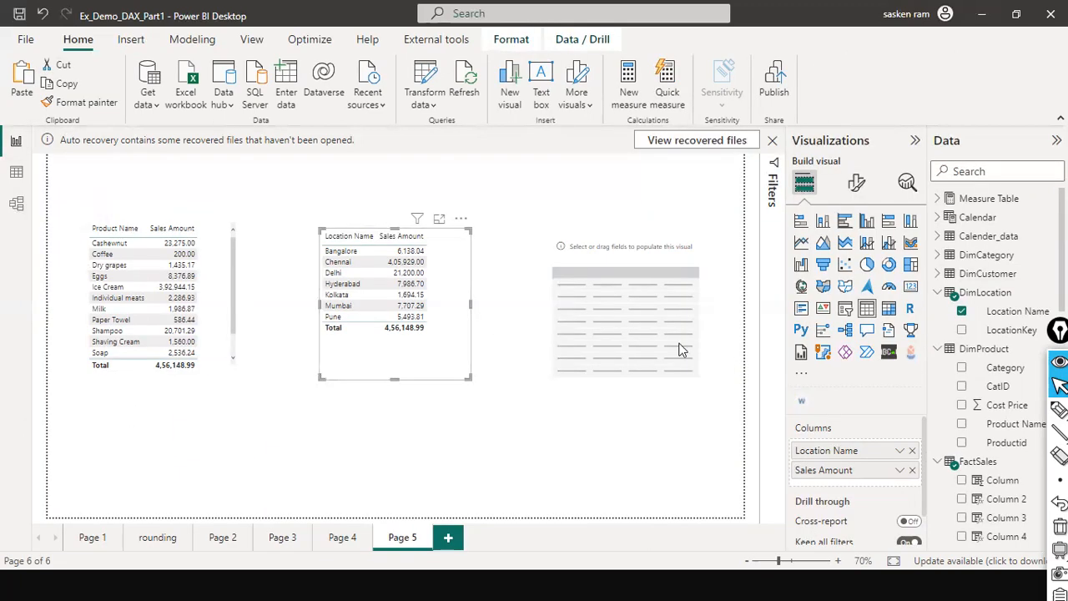
{"action": "left_click", "coordinate": [15, 205]}
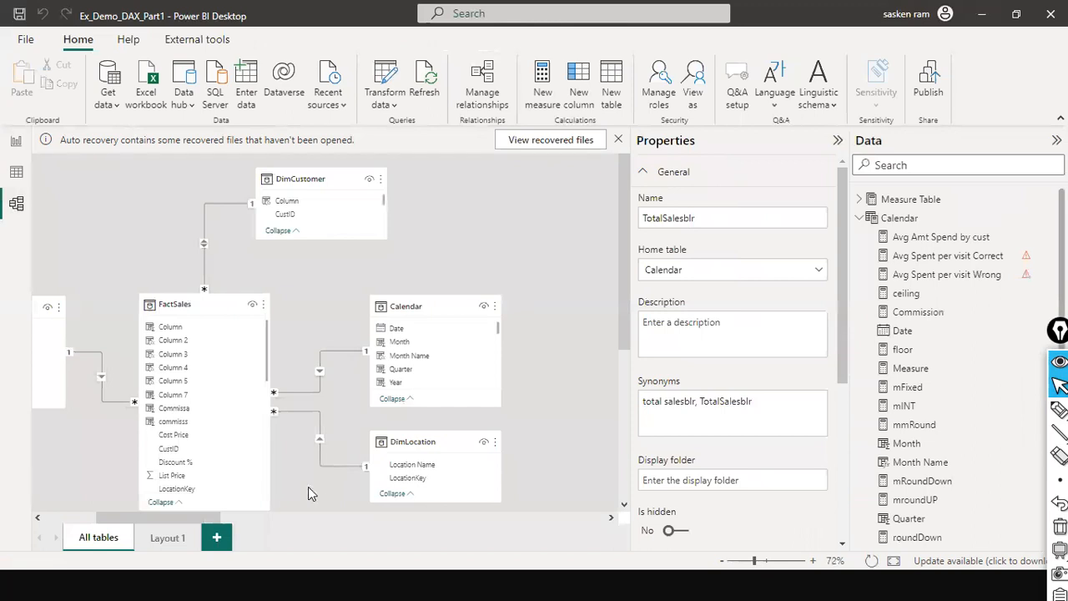
{"action": "left_click", "coordinate": [7, 144]}
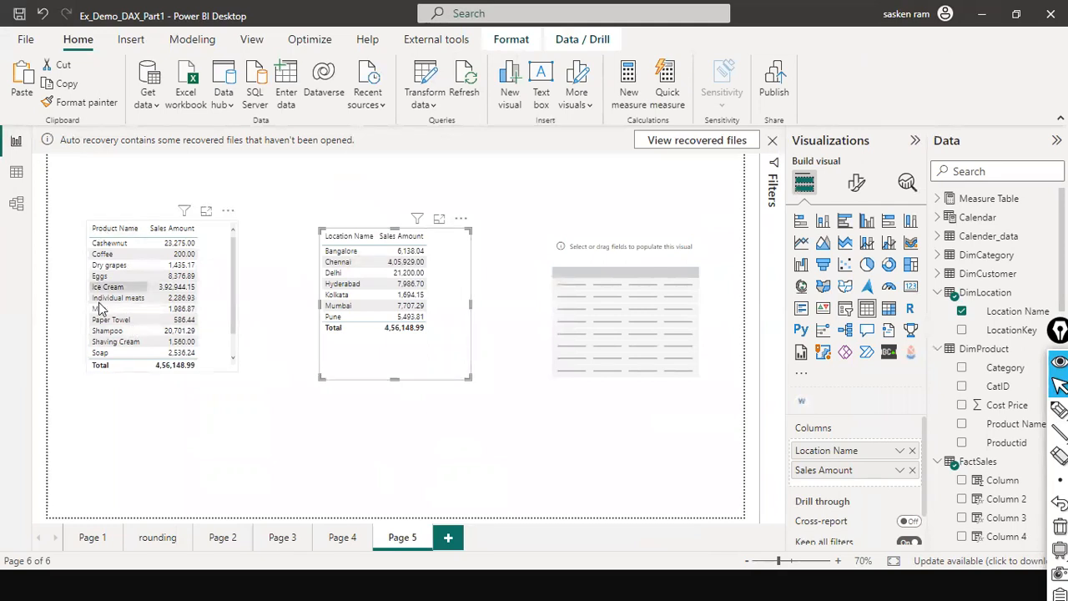
Step: Delete the relationship between FactSales and DimLocation in the data model, and return to the report page
{"action": "left_click", "coordinate": [16, 204]}
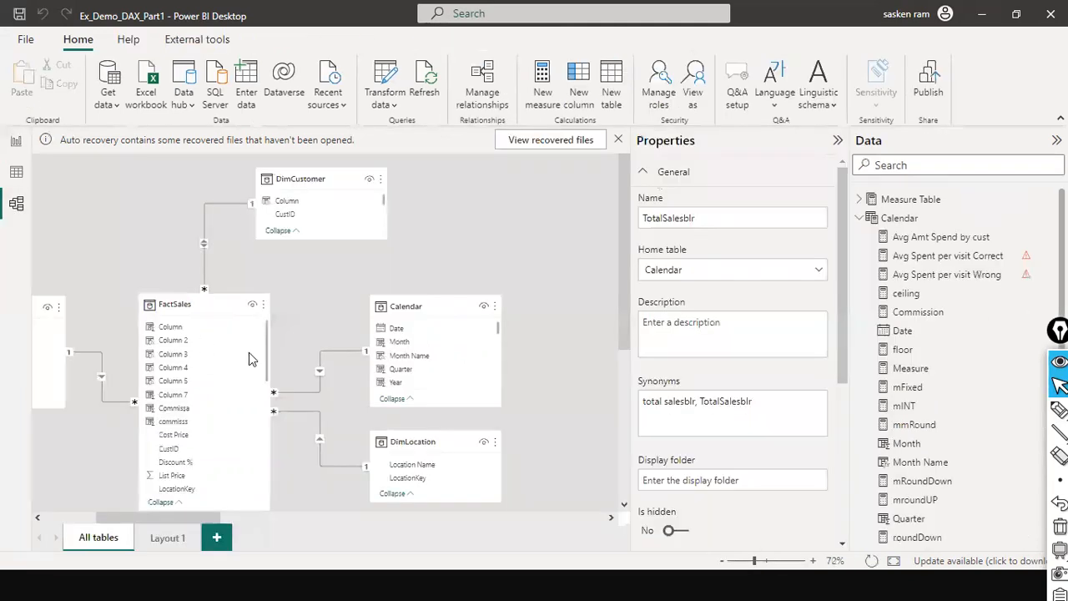
{"action": "right_click", "coordinate": [326, 469]}
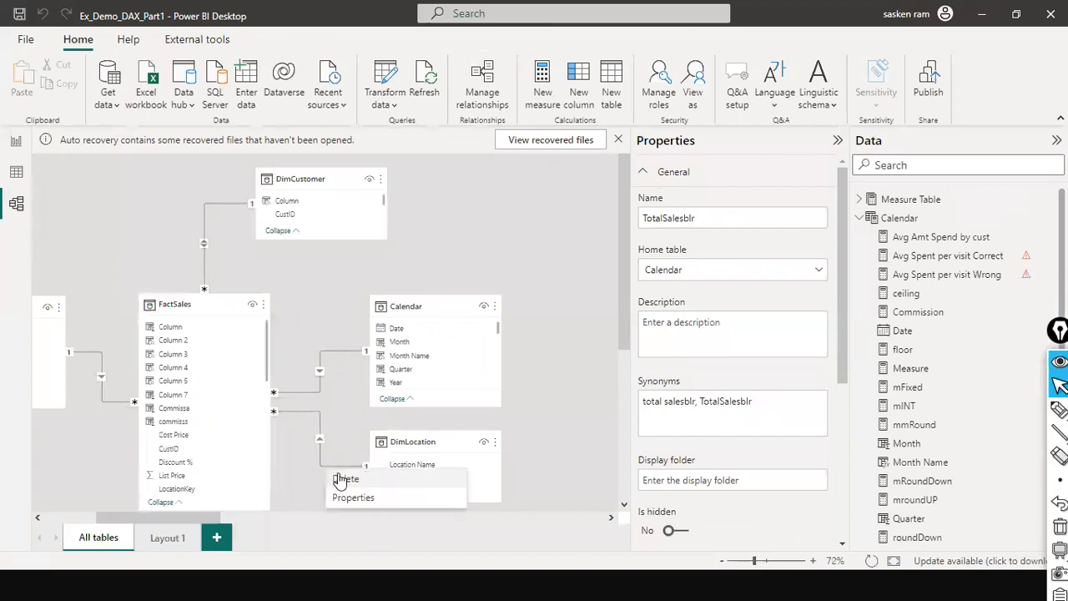
{"action": "left_click", "coordinate": [338, 480]}
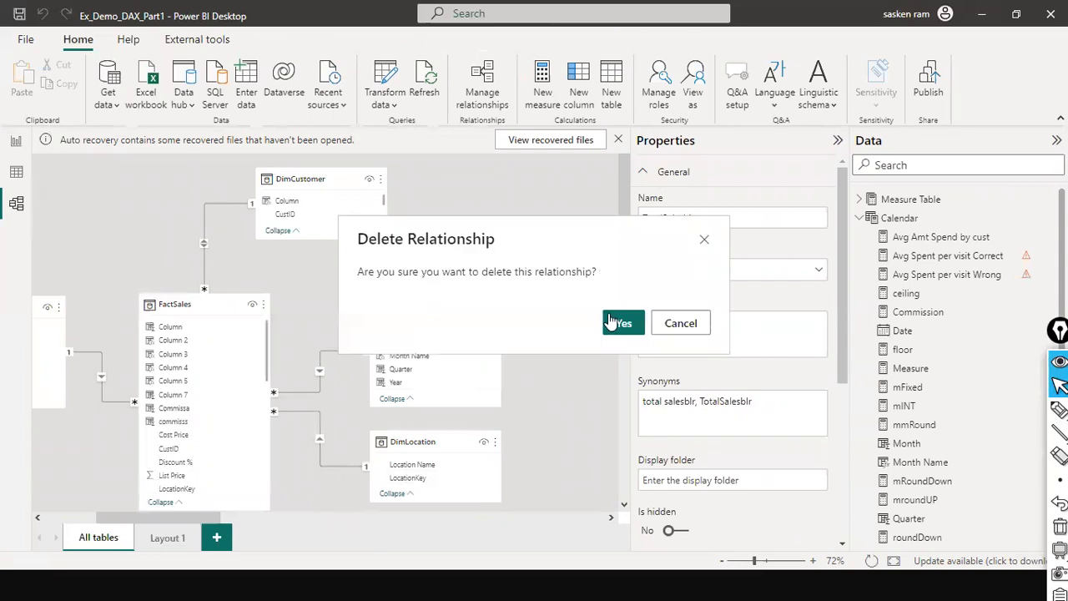
{"action": "left_click", "coordinate": [617, 322]}
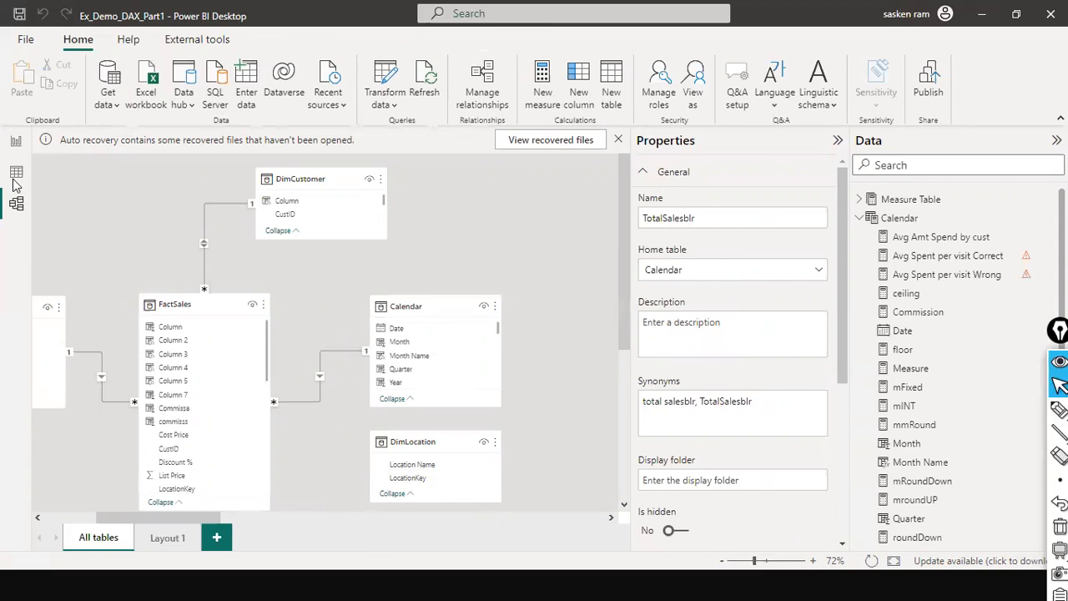
{"action": "left_click", "coordinate": [17, 143]}
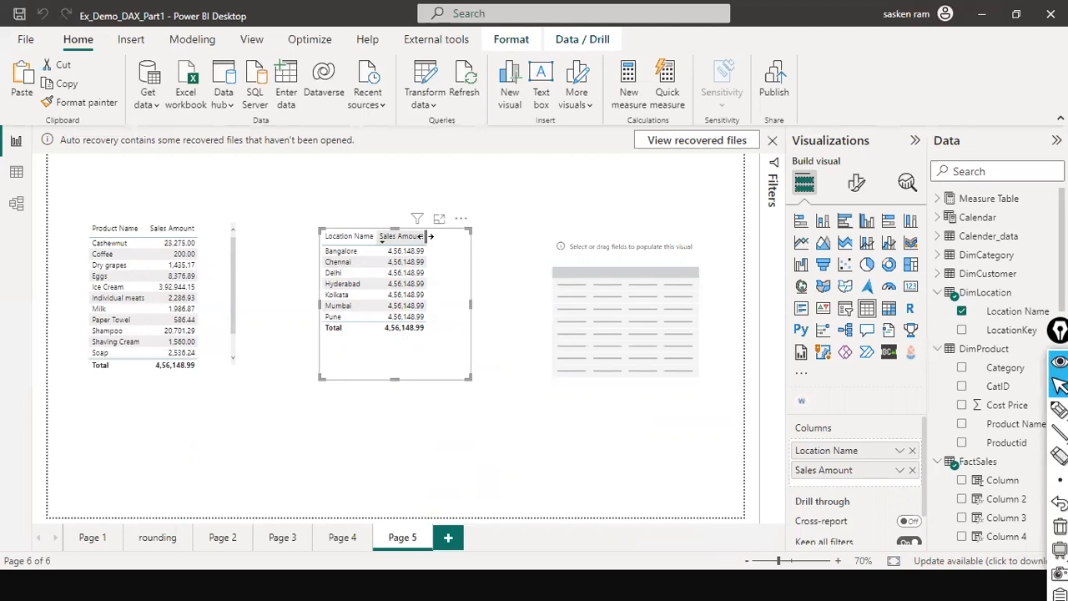
Step: Annotate the location table with a red arc and arrows linking Location Name to DimLocation and Sales Amount to FactSales
{"action": "mouse_move", "coordinate": [338, 224]}
{"action": "left_mouse_down"}
{"action": "mouse_move", "coordinate": [370, 176]}
{"action": "mouse_move", "coordinate": [397, 222]}
{"action": "left_mouse_up"}
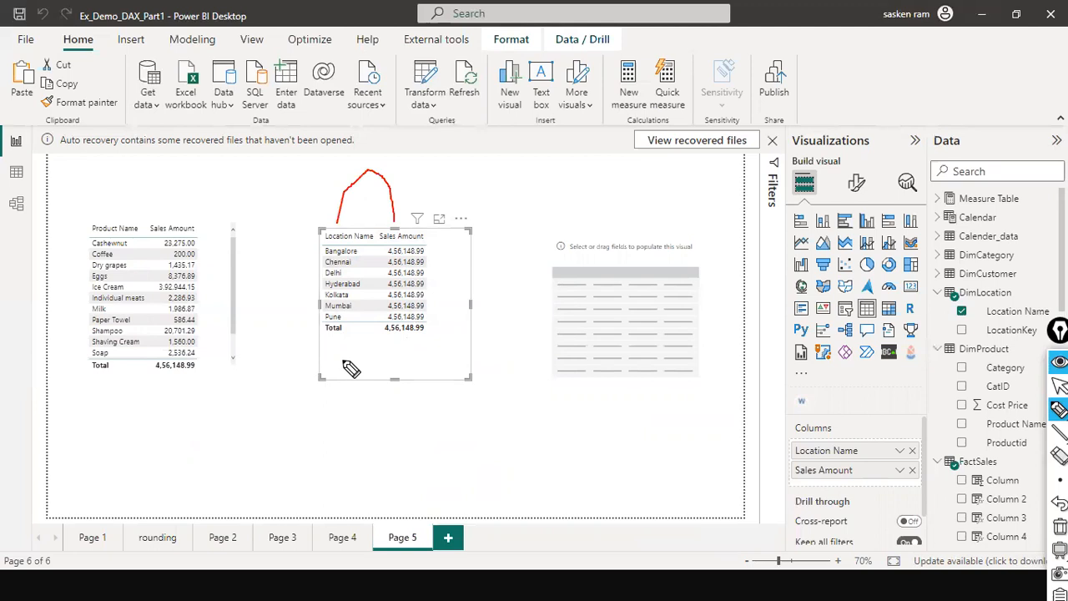
{"action": "key", "text": "ctrl+shift+a"}
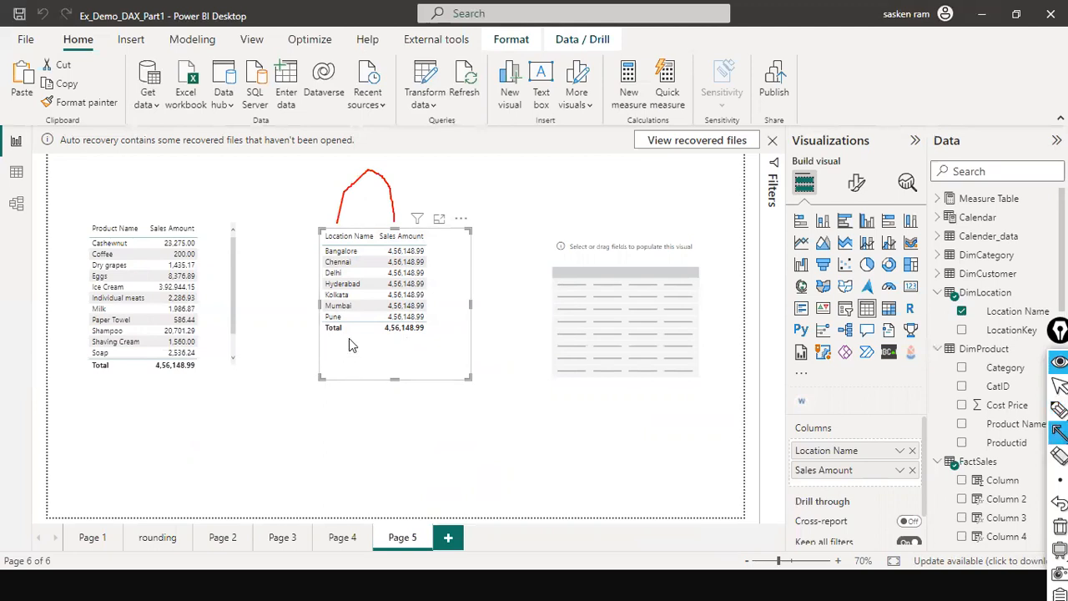
{"action": "mouse_move", "coordinate": [354, 242]}
{"action": "left_mouse_down"}
{"action": "mouse_move", "coordinate": [624, 205]}
{"action": "mouse_move", "coordinate": [981, 309]}
{"action": "left_mouse_up"}
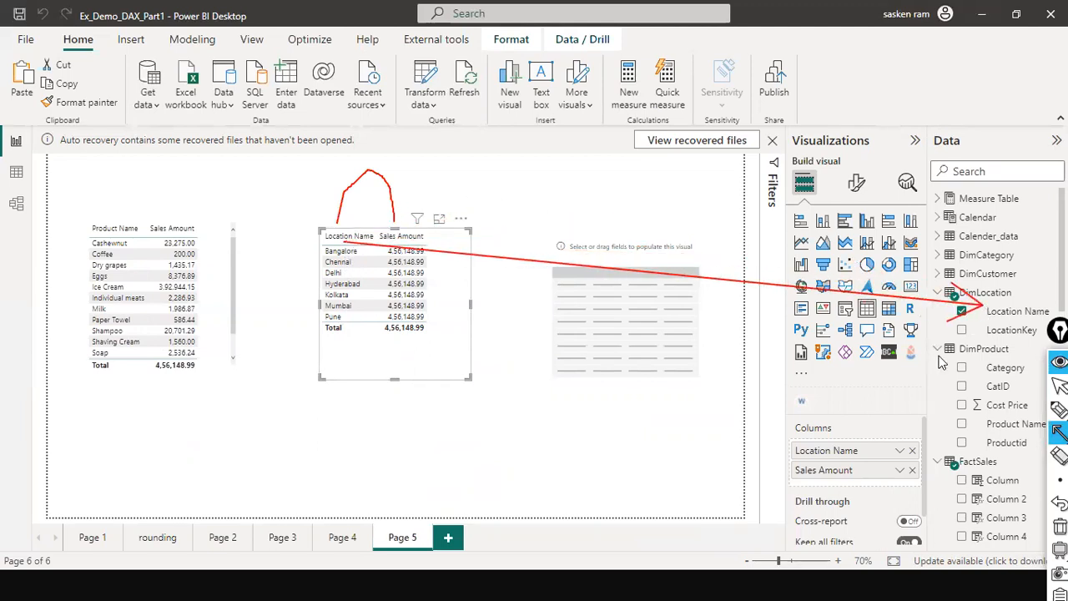
{"action": "mouse_move", "coordinate": [416, 244]}
{"action": "left_mouse_down"}
{"action": "mouse_move", "coordinate": [945, 472]}
{"action": "mouse_move", "coordinate": [951, 464]}
{"action": "left_mouse_up"}
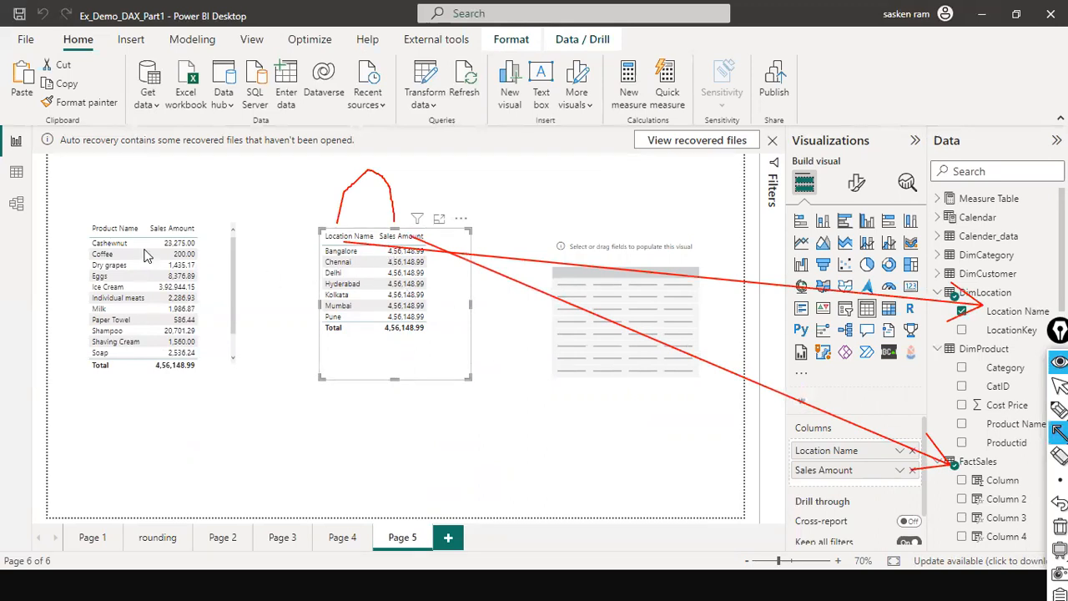
{"action": "key", "text": "ctrl+shift+2"}
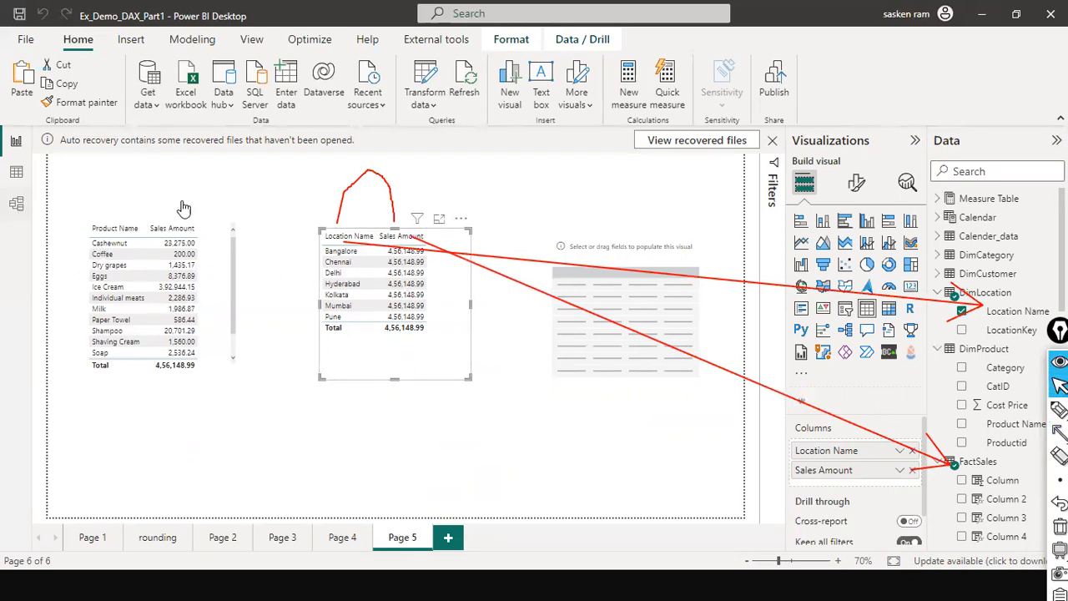
Step: Relate DimLocation to FactSales on LocationKey in the data model, and clear the red annotations on the report page
{"action": "left_click", "coordinate": [16, 203]}
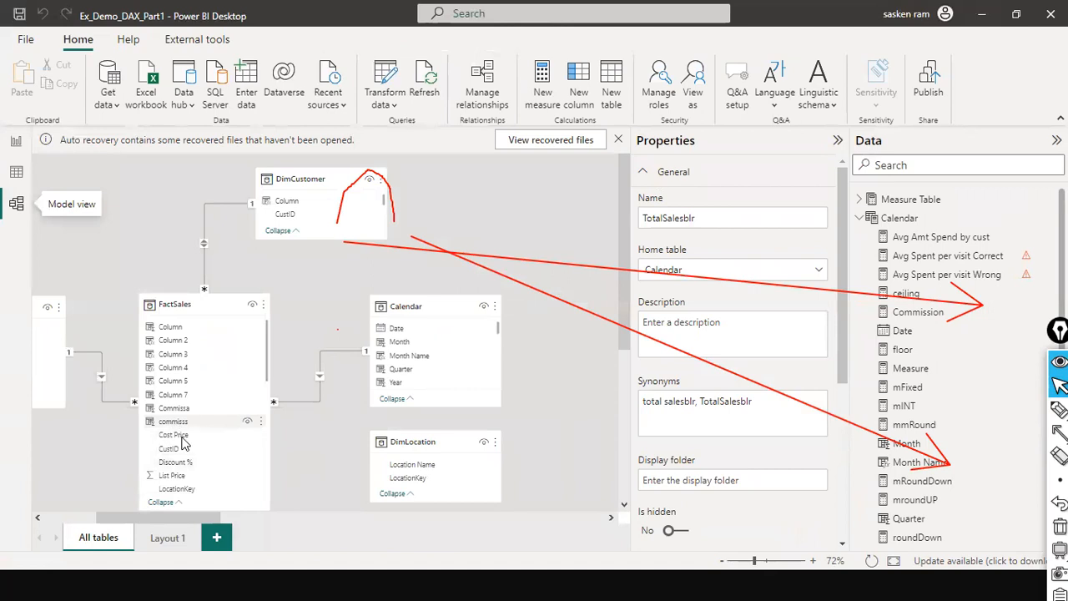
{"action": "scroll", "coordinate": [184, 442], "scroll_direction": "down", "scroll_amount": 3}
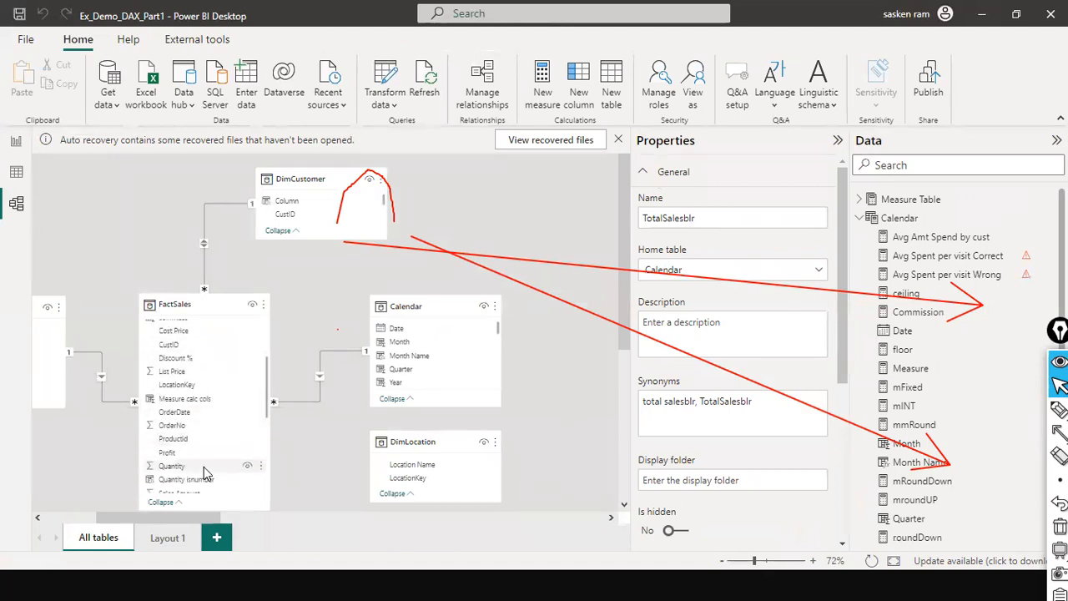
{"action": "left_click_drag", "start_coordinate": [428, 479], "coordinate": [191, 385]}
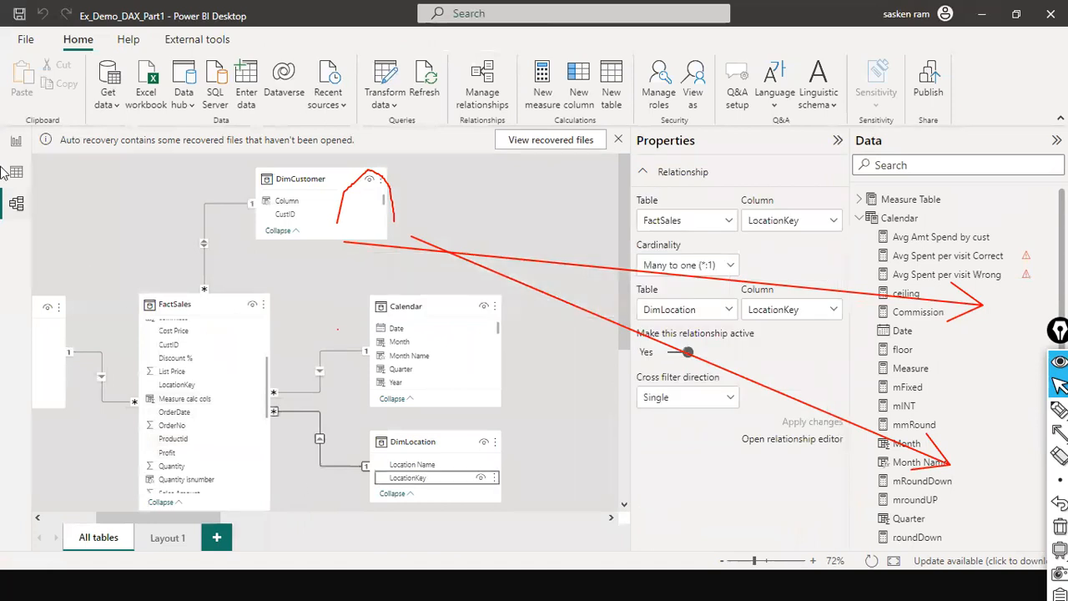
{"action": "left_click", "coordinate": [16, 144]}
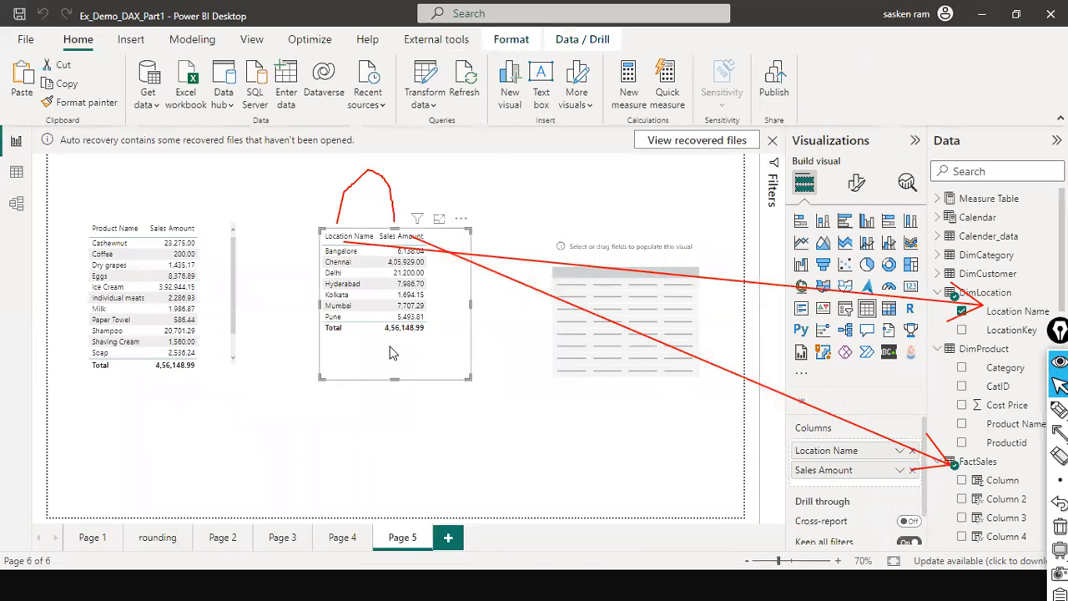
{"action": "key", "text": "ctrl+shift+7"}
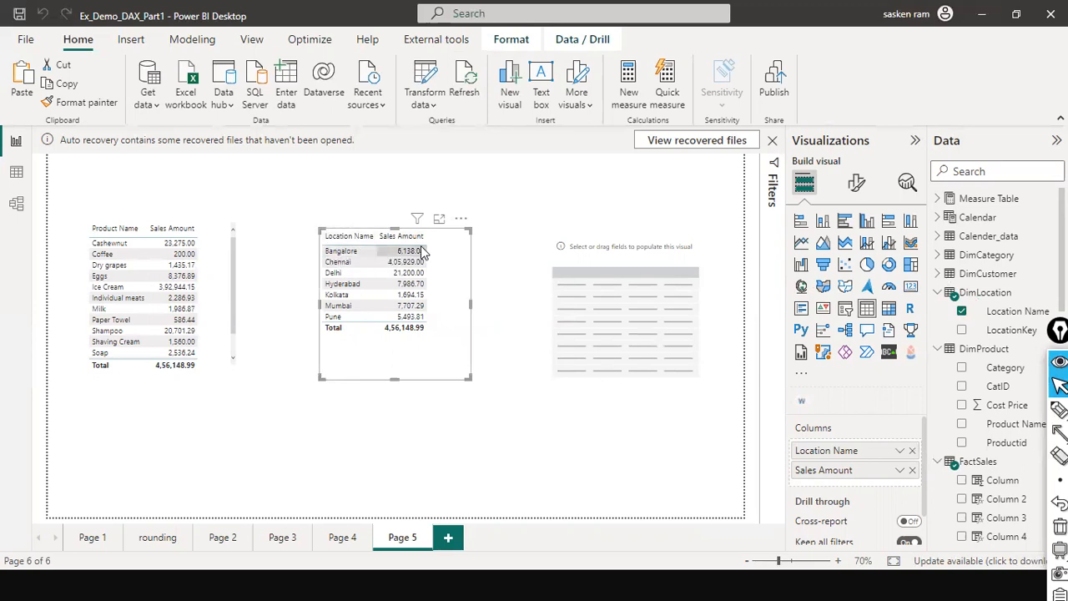
{"action": "scroll", "coordinate": [994, 439], "scroll_direction": "down", "scroll_amount": 4}
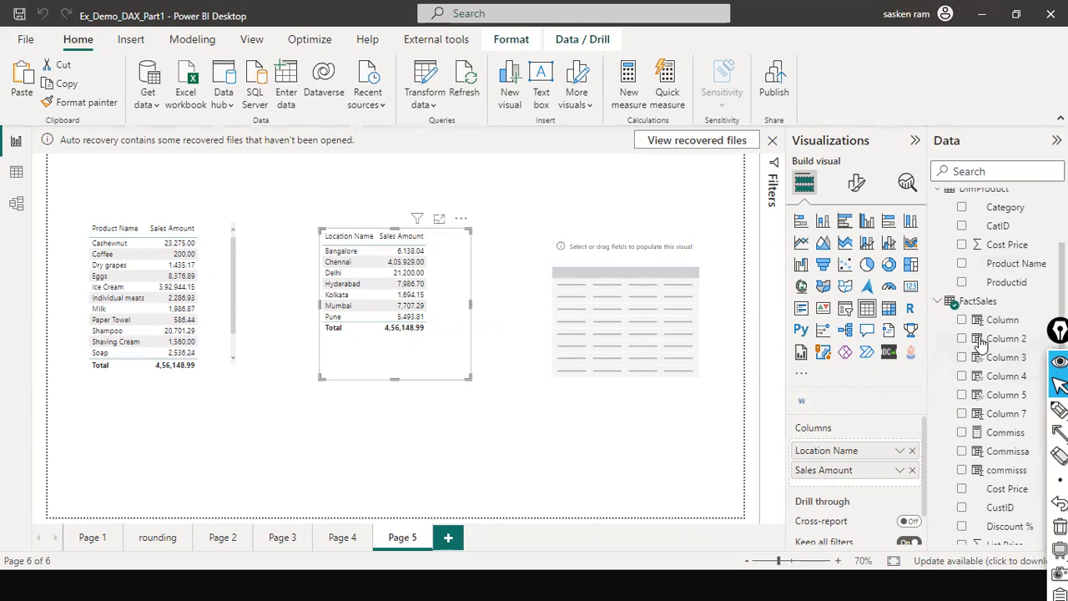
{"action": "scroll", "coordinate": [978, 351], "scroll_direction": "down", "scroll_amount": 4}
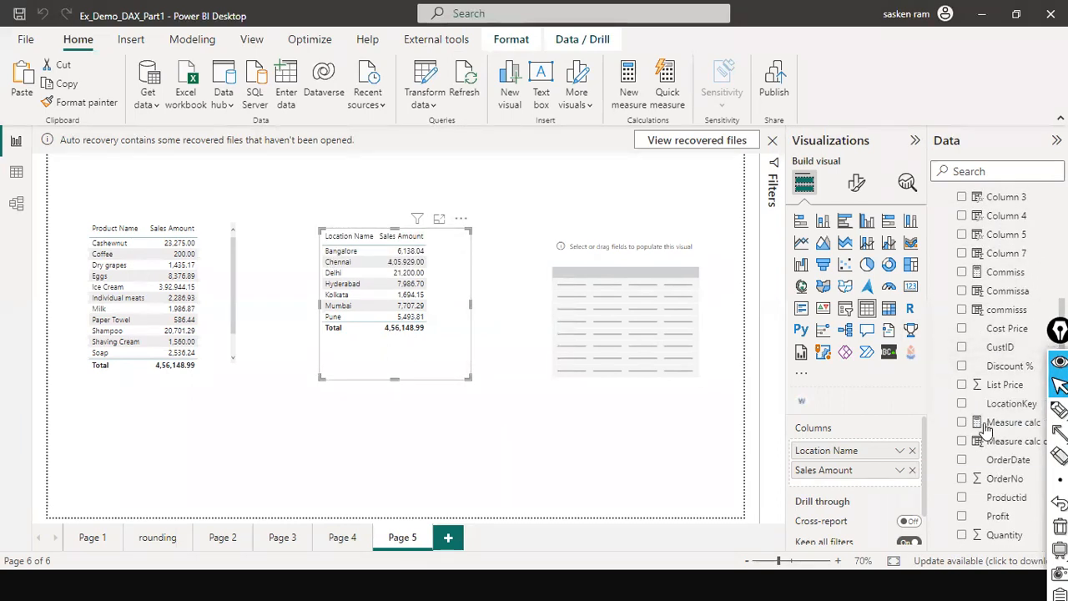
{"action": "scroll", "coordinate": [978, 333], "scroll_direction": "up", "scroll_amount": 4}
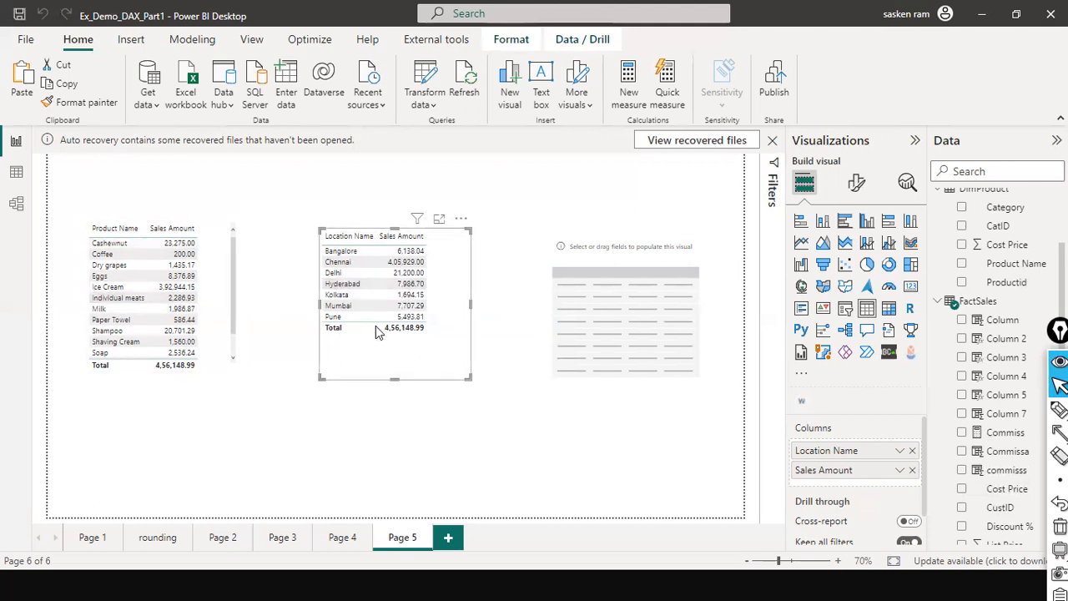
Step: Switch to the PowerPoint slide show and advance from the Sales Amount formula slide to the Evaluation Context slide
{"action": "key", "text": "alt+Tab"}
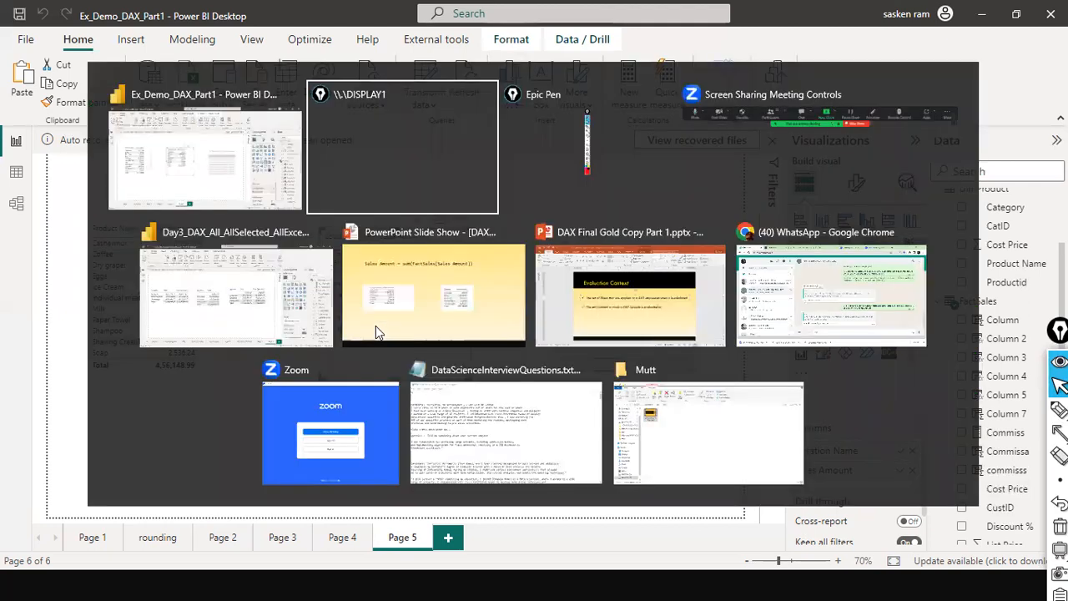
{"action": "key", "text": "Tab"}
{"action": "key", "text": "Tab"}
{"action": "key", "text": "Tab"}
{"action": "key", "text": "Tab"}
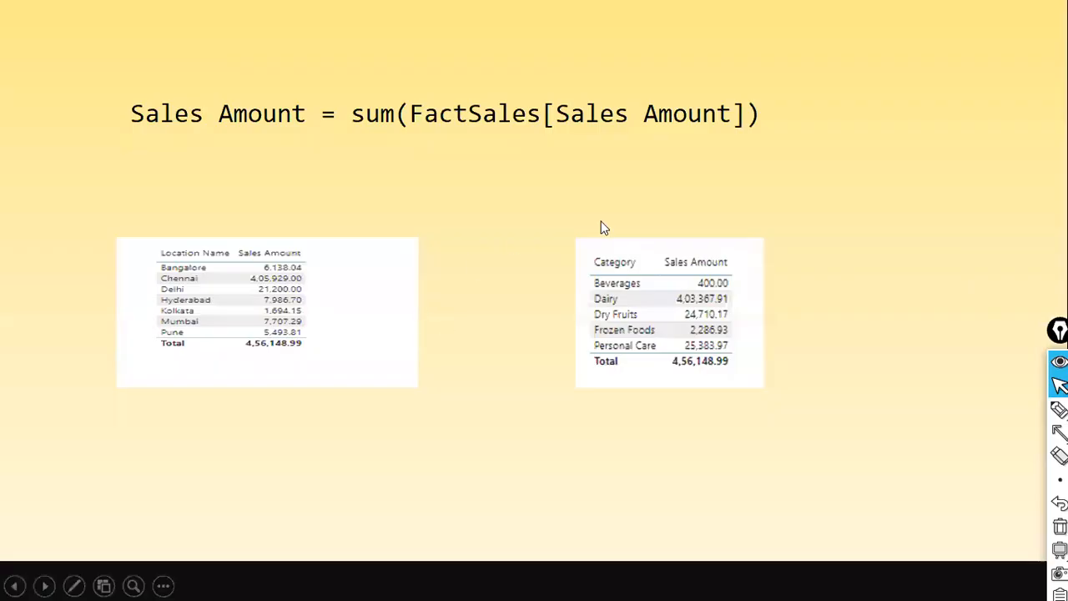
{"action": "left_click", "coordinate": [602, 223]}
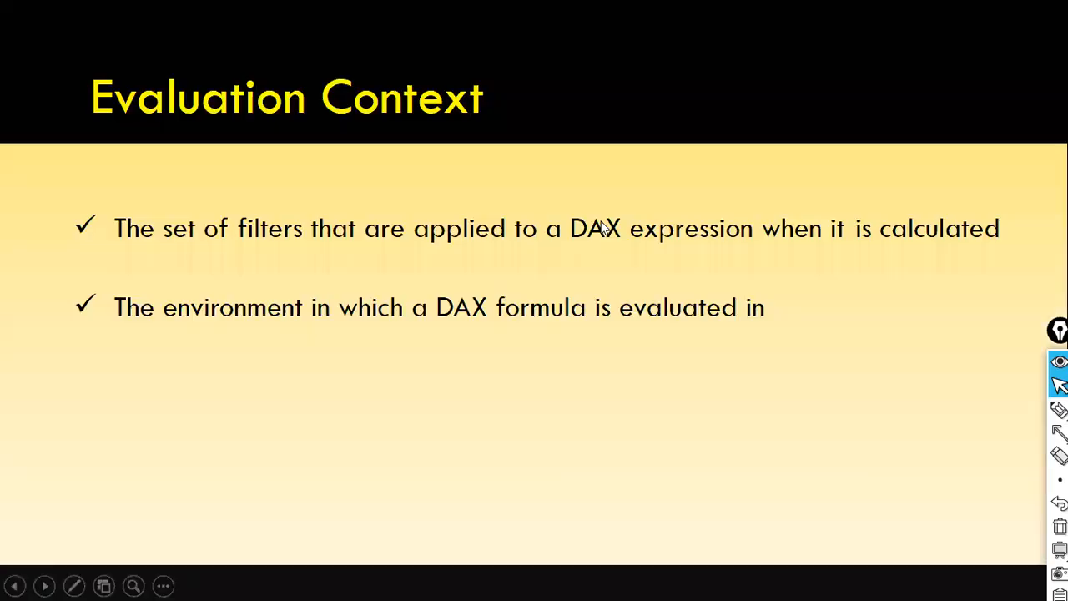
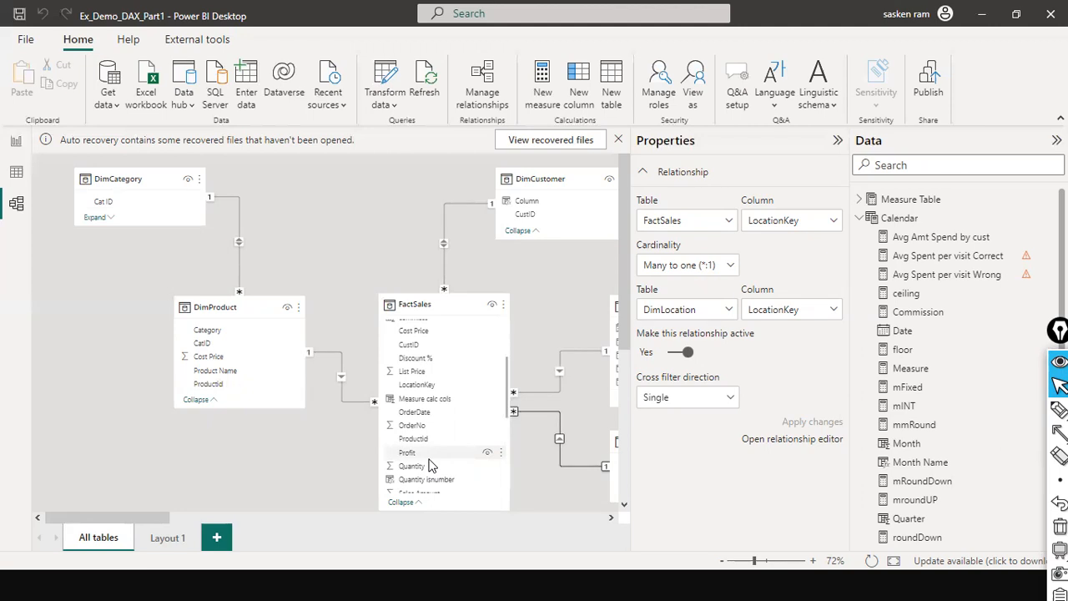
Step: Examine how FactSales relates to Calendar and DimLocation in the data model, and return to the report page
{"action": "left_click_drag", "start_coordinate": [134, 522], "coordinate": [160, 513]}
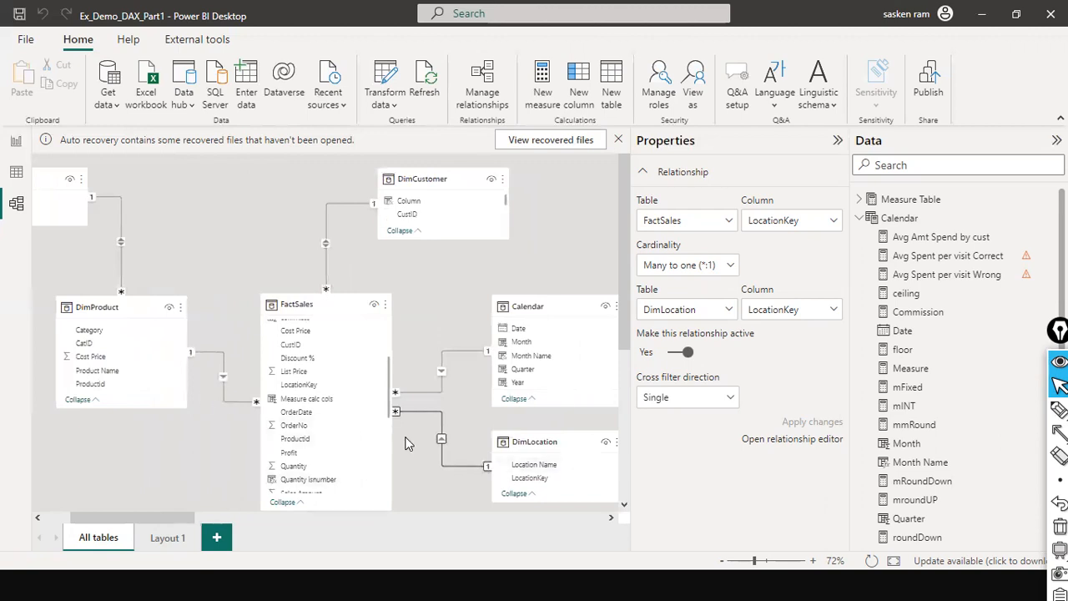
{"action": "left_click", "coordinate": [16, 140]}
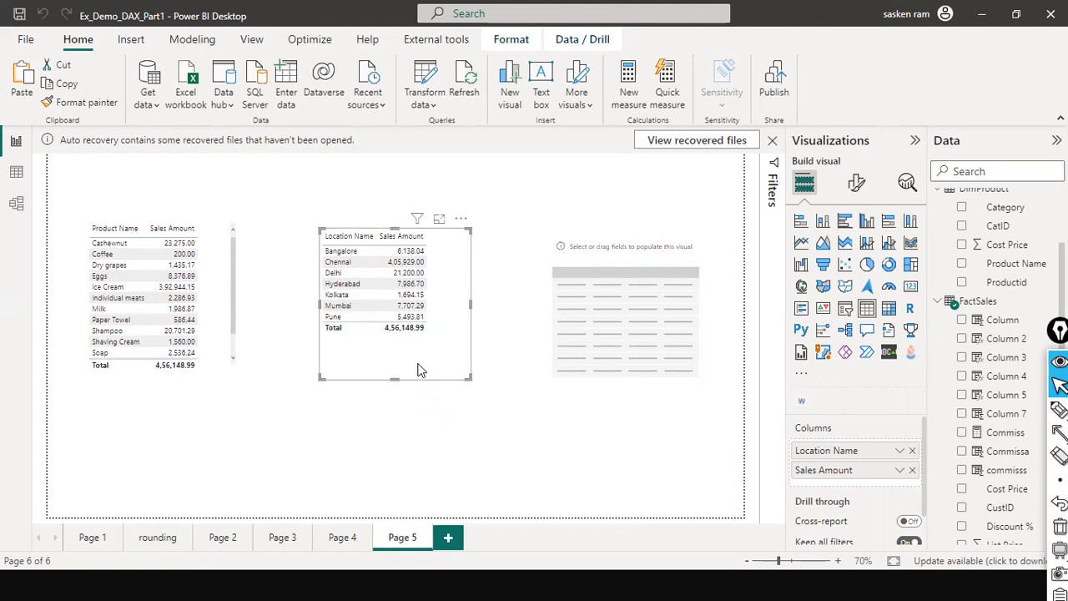
Step: Clear the totalsales field search in the data view and display the FactSales table
{"action": "left_click", "coordinate": [16, 171]}
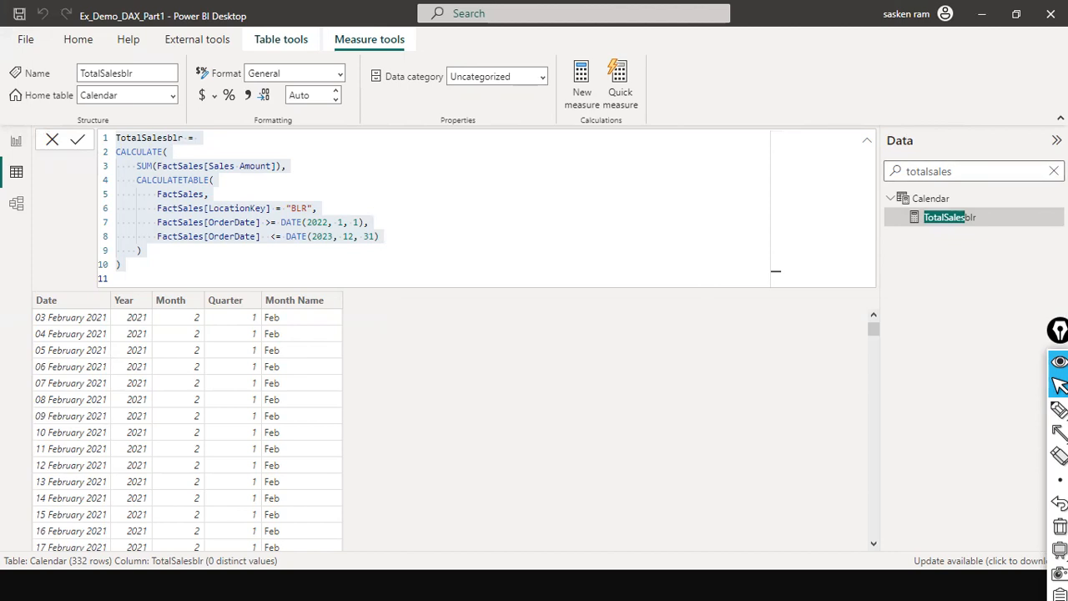
{"action": "left_click", "coordinate": [1053, 170]}
{"action": "left_click", "coordinate": [890, 217]}
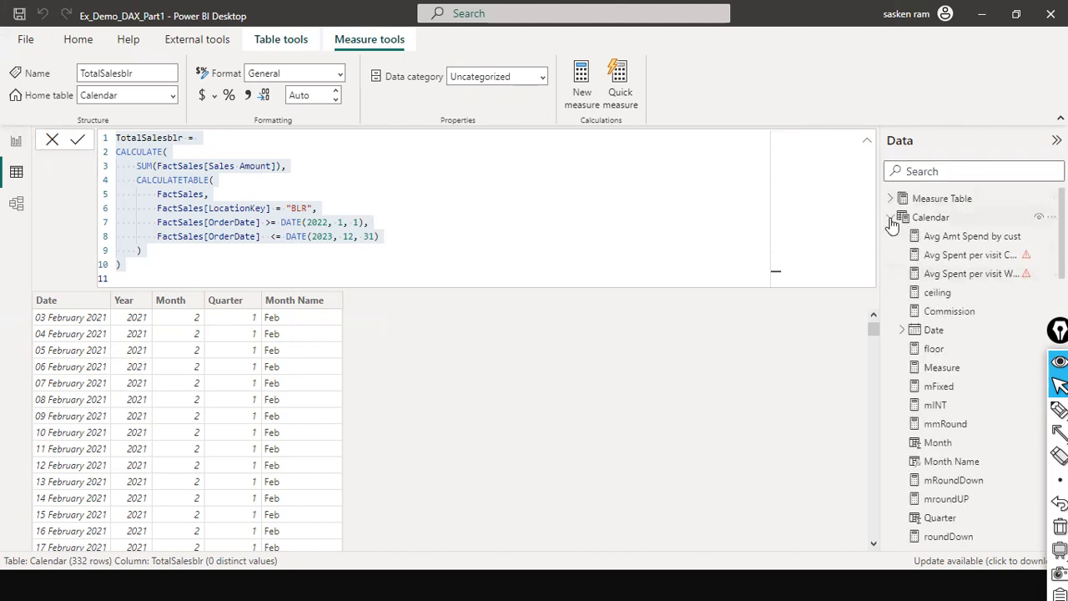
{"action": "scroll", "coordinate": [957, 388], "scroll_direction": "down", "scroll_amount": 3}
{"action": "scroll", "coordinate": [940, 310], "scroll_direction": "up", "scroll_amount": 2}
{"action": "left_click", "coordinate": [930, 276]}
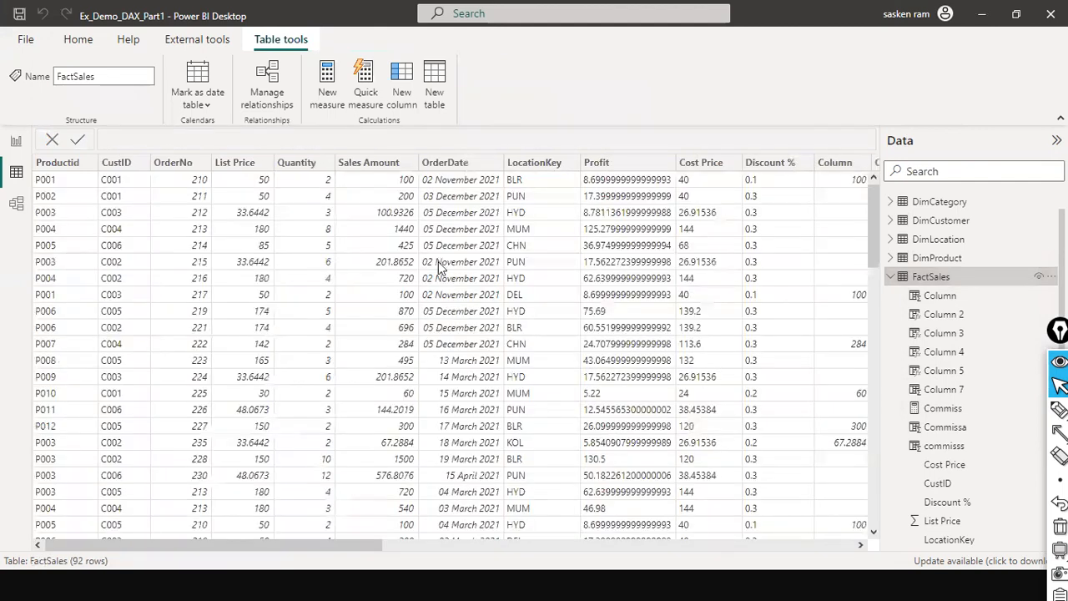
Step: Examine the Cost Price, Profit, Discount % and Column 2 columns of the FactSales table
{"action": "left_click_drag", "start_coordinate": [272, 543], "coordinate": [428, 543]}
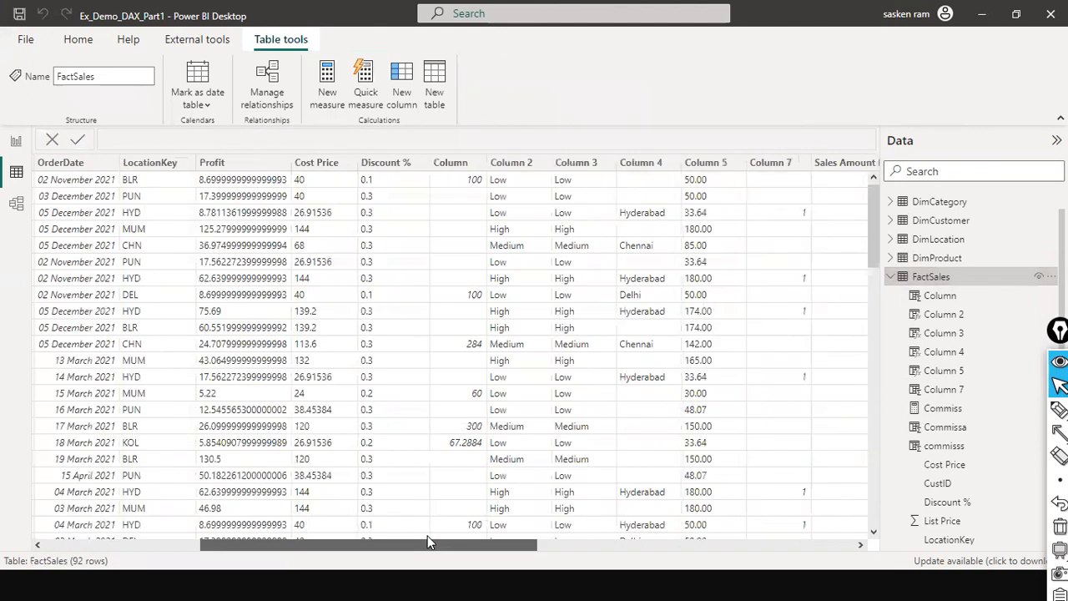
{"action": "left_click", "coordinate": [331, 169]}
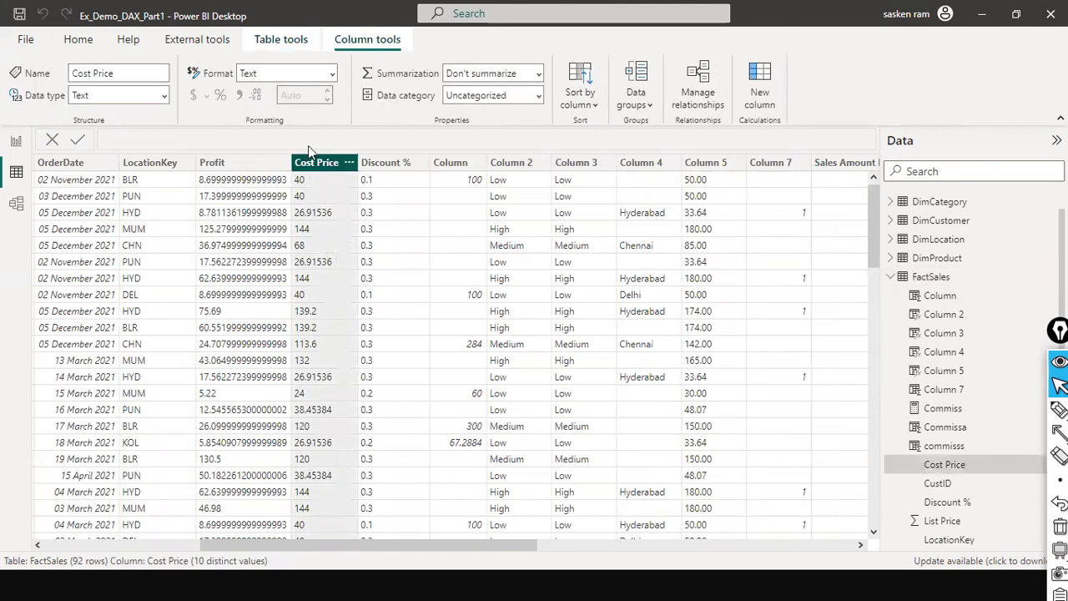
{"action": "left_click", "coordinate": [371, 164]}
{"action": "left_click", "coordinate": [325, 167]}
{"action": "left_click", "coordinate": [230, 166]}
{"action": "left_click", "coordinate": [389, 170]}
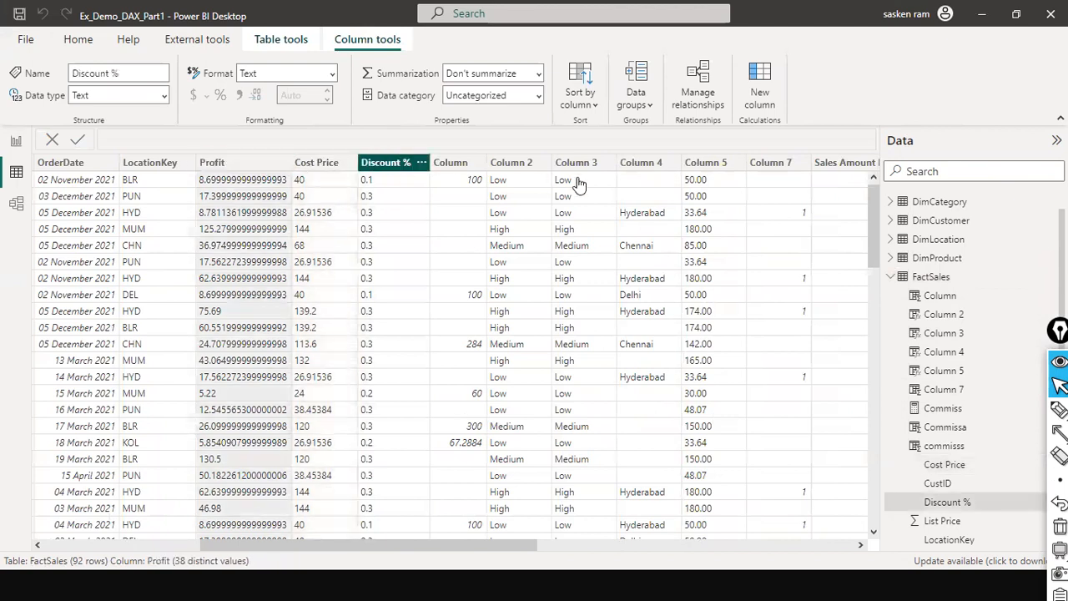
{"action": "left_click", "coordinate": [509, 164]}
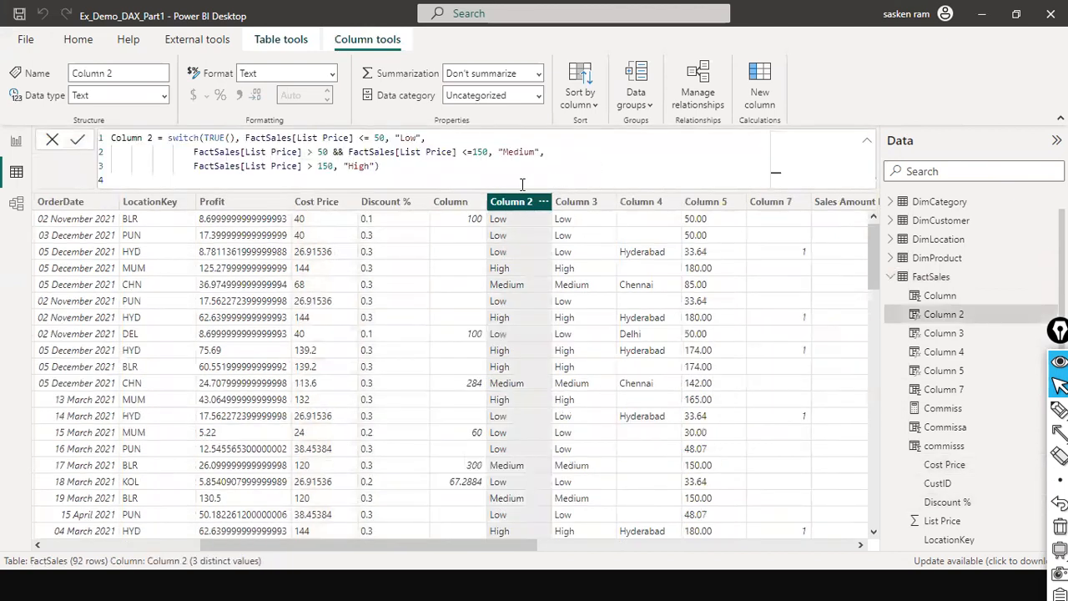
{"action": "left_click", "coordinate": [319, 203]}
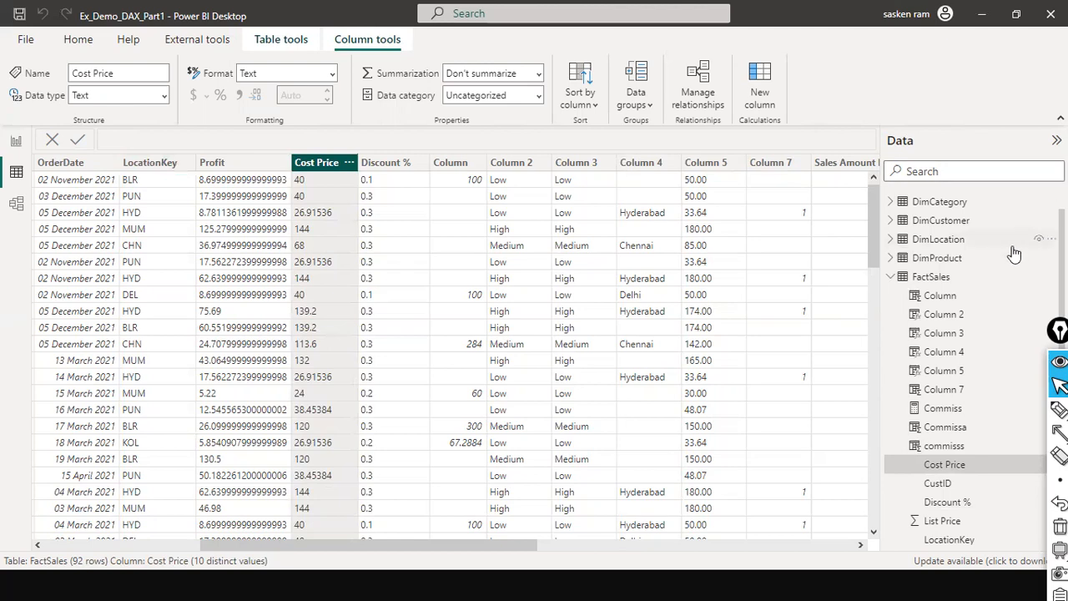
Step: Compare the DimProduct fields with the FactSales columns, and return to the report page with no visual selected
{"action": "left_click", "coordinate": [891, 259]}
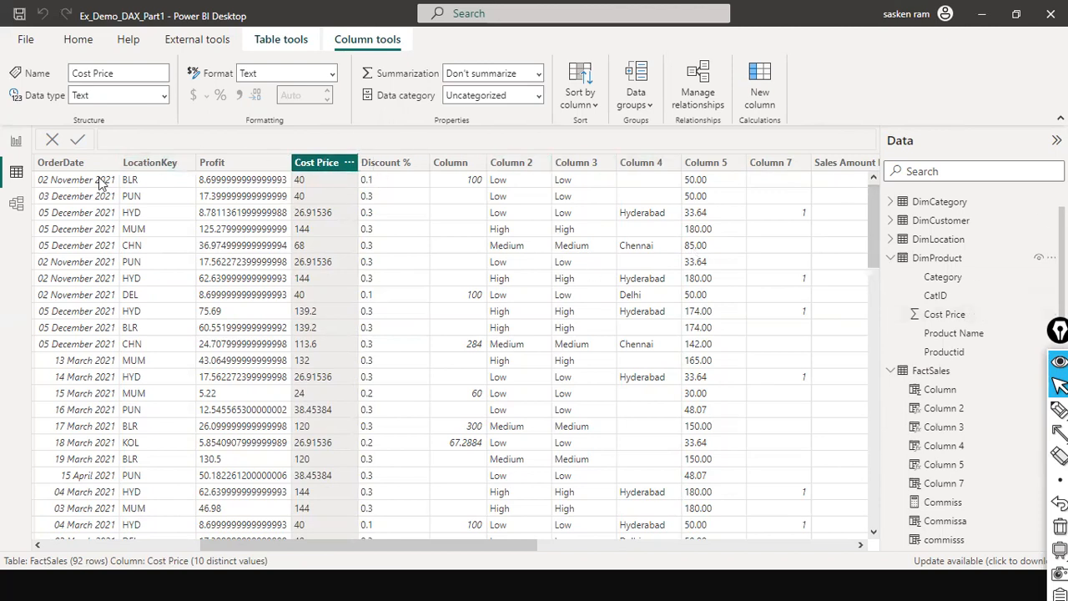
{"action": "left_click", "coordinate": [140, 544]}
{"action": "left_click_drag", "start_coordinate": [140, 543], "coordinate": [138, 542]}
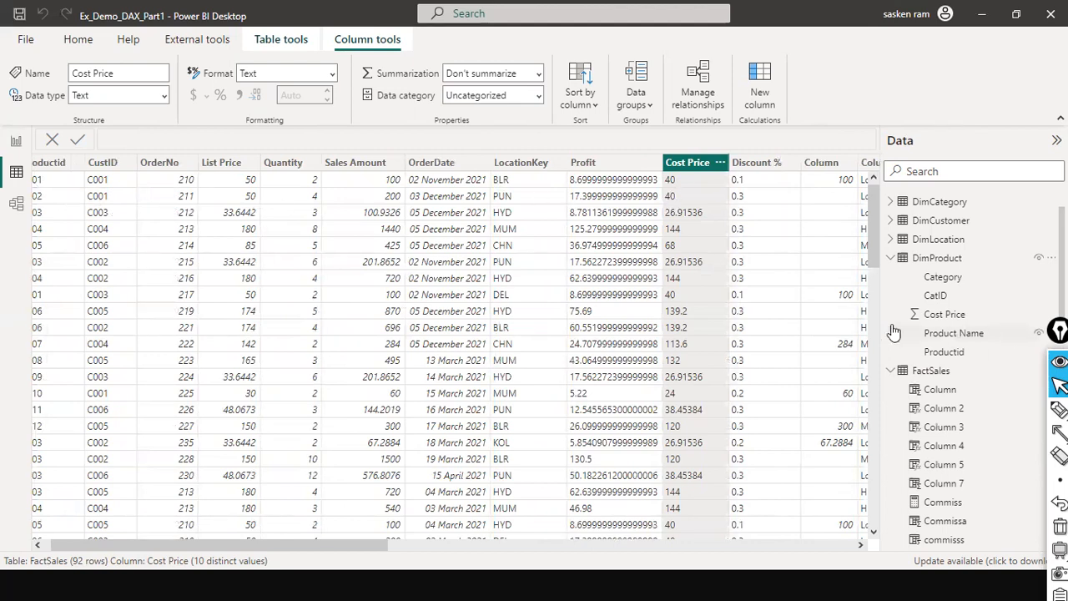
{"action": "left_click", "coordinate": [12, 145]}
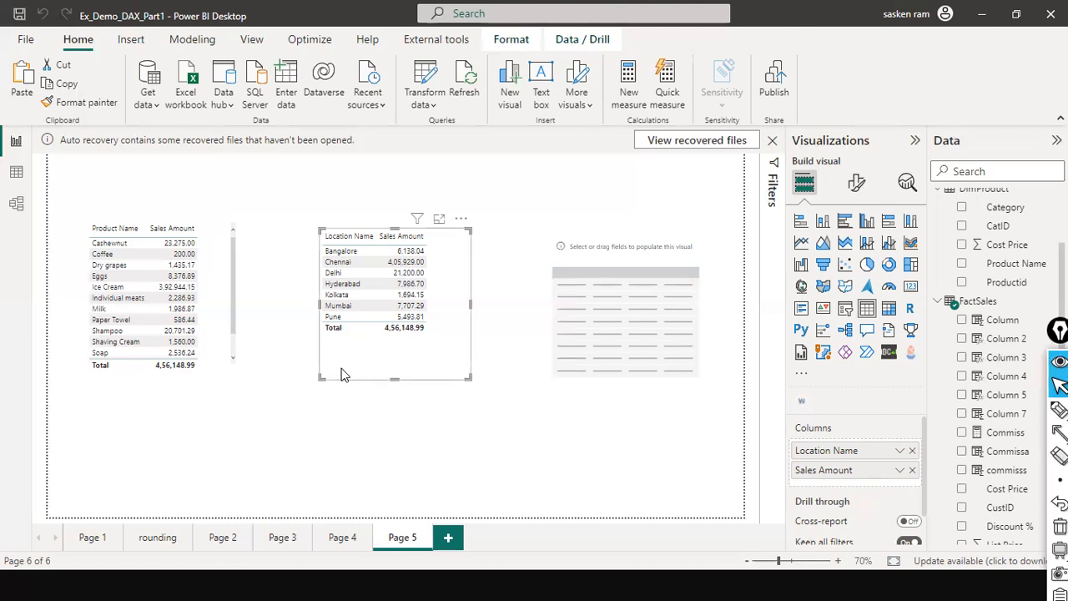
{"action": "left_click", "coordinate": [446, 415]}
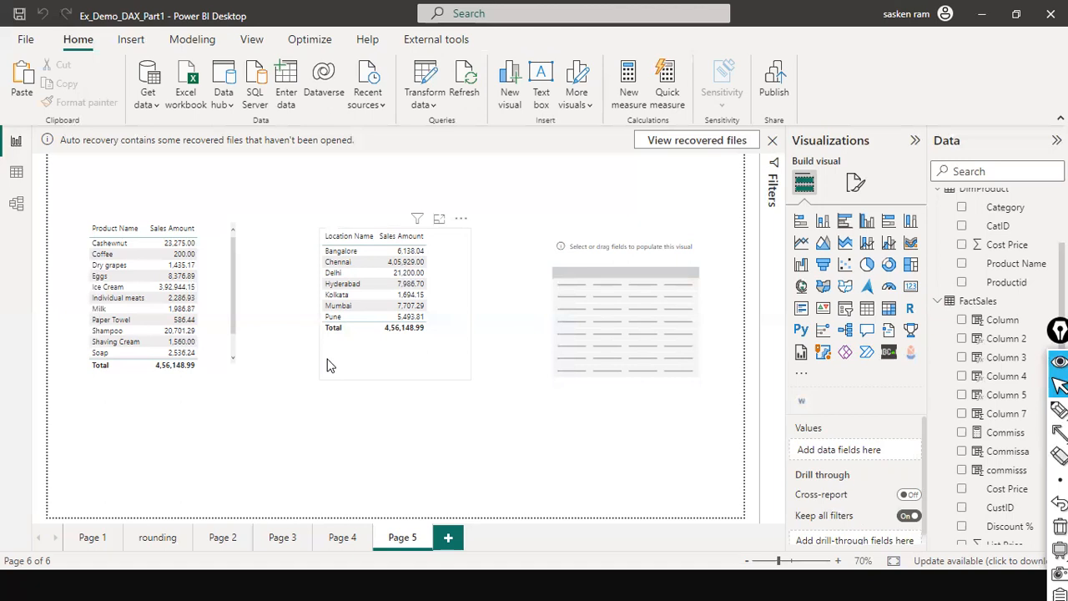
Step: Revisit the FactSales data, and switch to the PowerPoint slide show to advance past the row context statement to the Filter Context title
{"action": "left_click", "coordinate": [16, 175]}
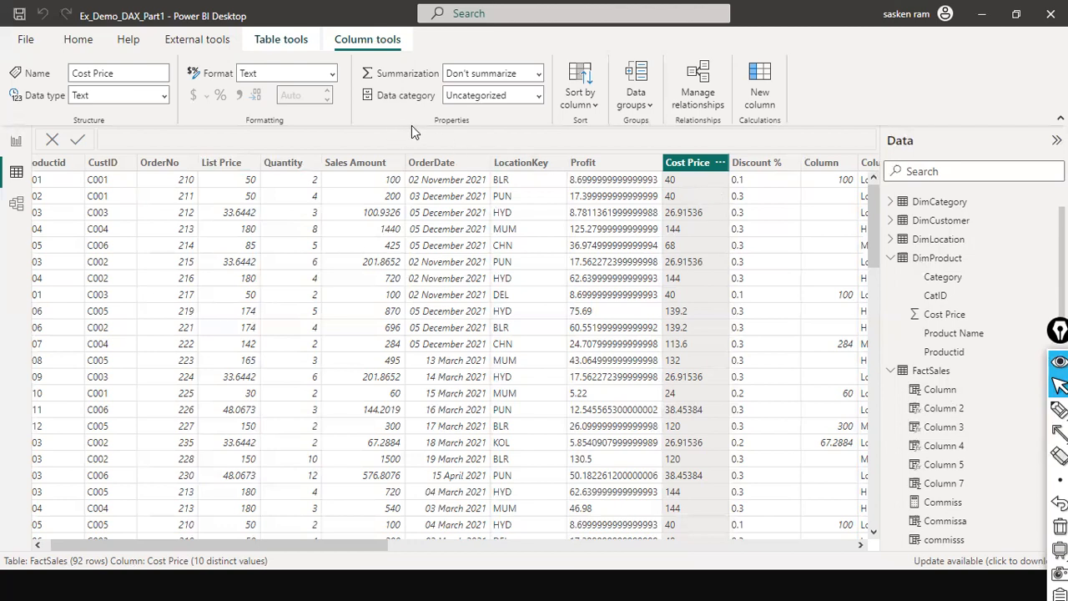
{"action": "key", "text": "alt+Tab"}
{"action": "key", "text": "alt+Tab"}
{"action": "left_click", "coordinate": [541, 263]}
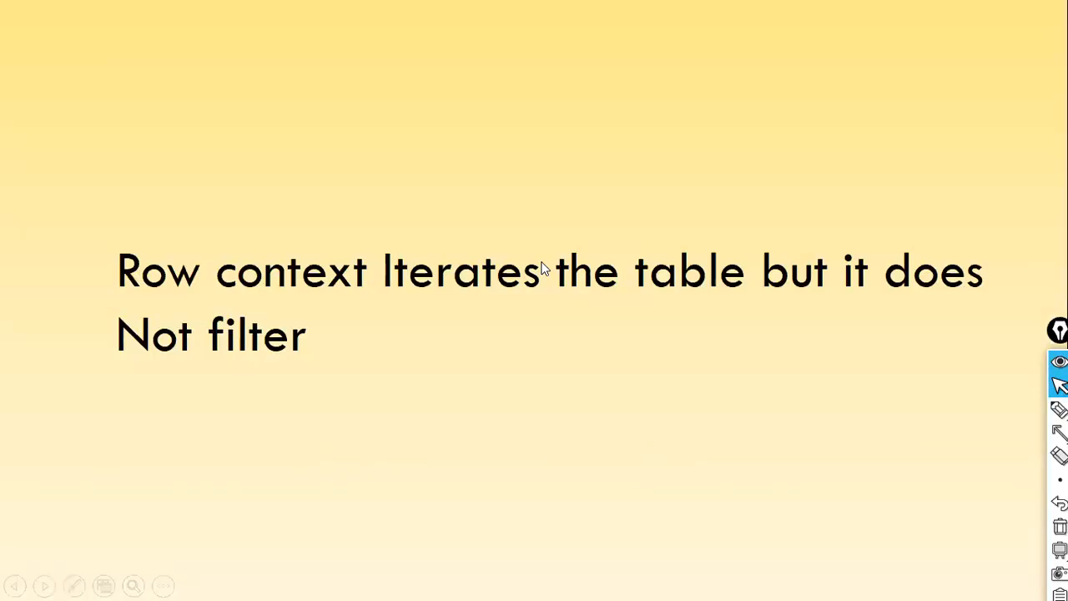
{"action": "left_click", "coordinate": [543, 268]}
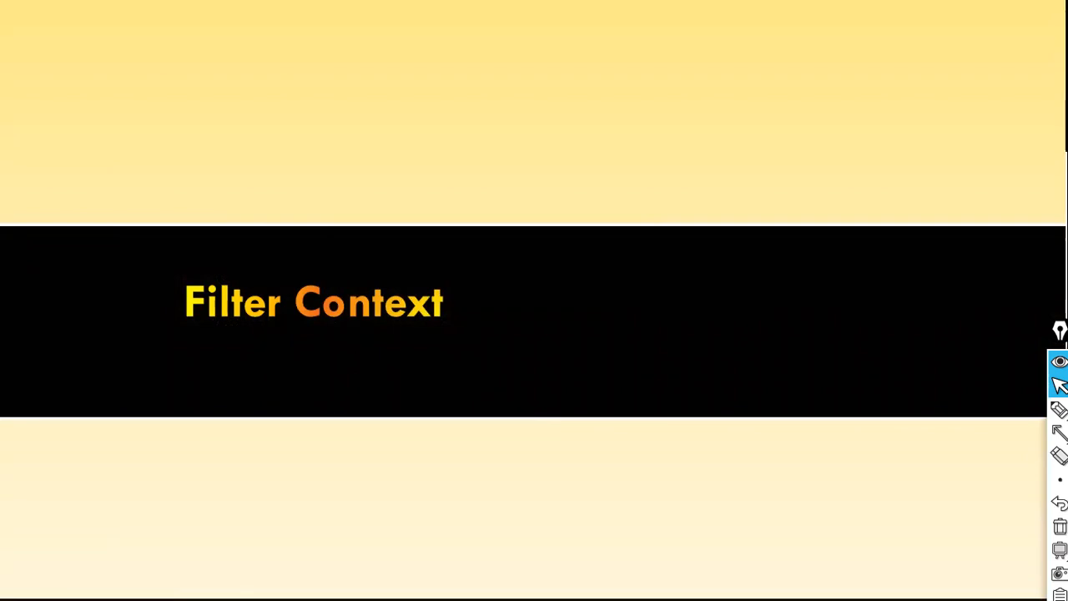
Step: Reveal the bullets of the Filter Context slide, and step back to the one about determining a value
{"action": "key", "text": "Right"}
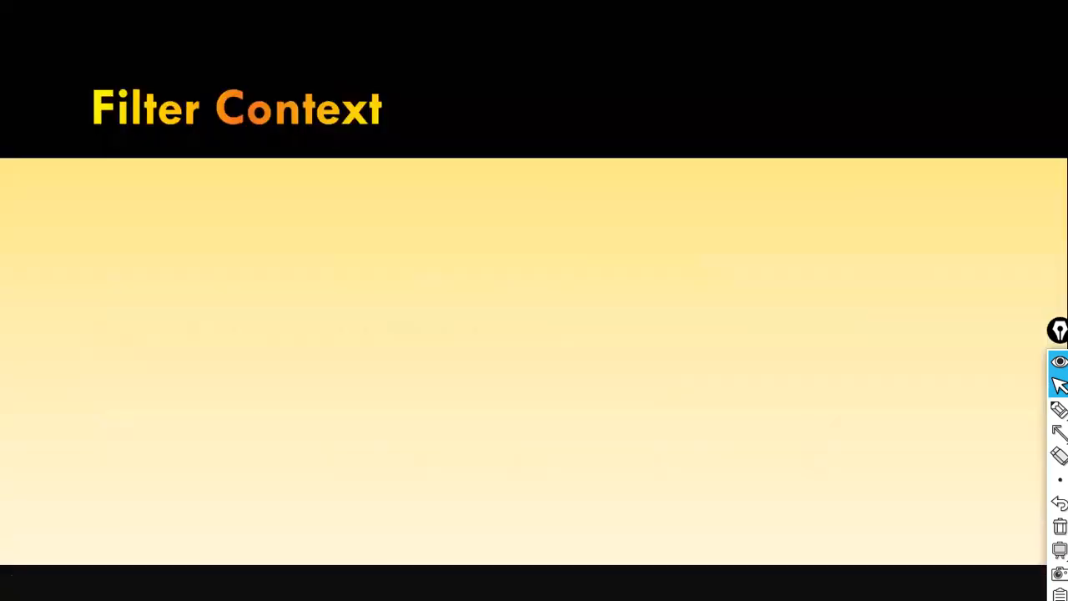
{"action": "key", "text": "Right"}
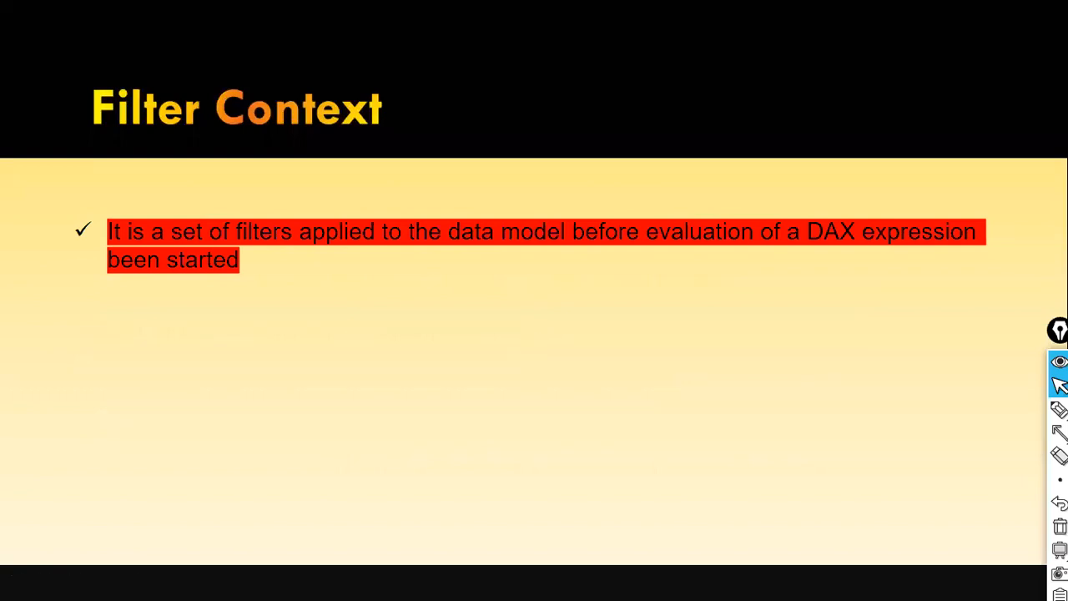
{"action": "key", "text": "Right"}
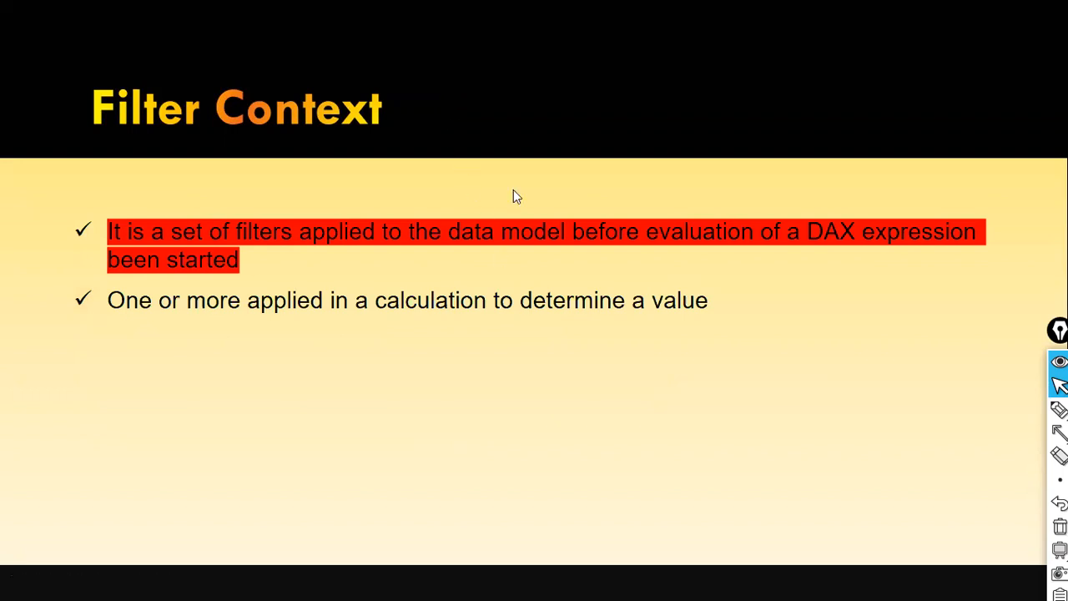
{"action": "left_click", "coordinate": [629, 353]}
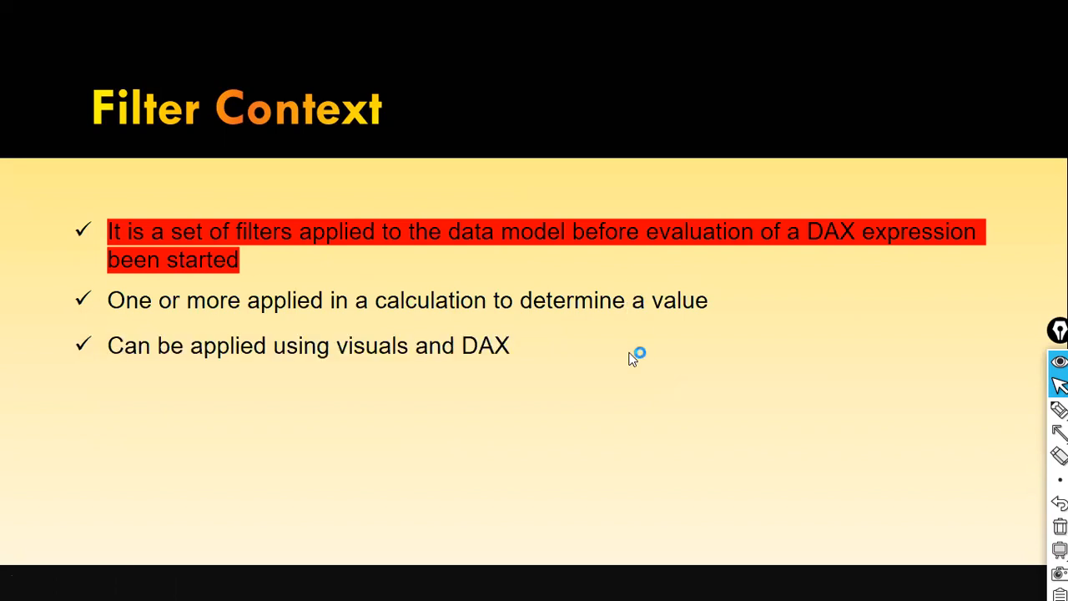
{"action": "key", "text": "Left"}
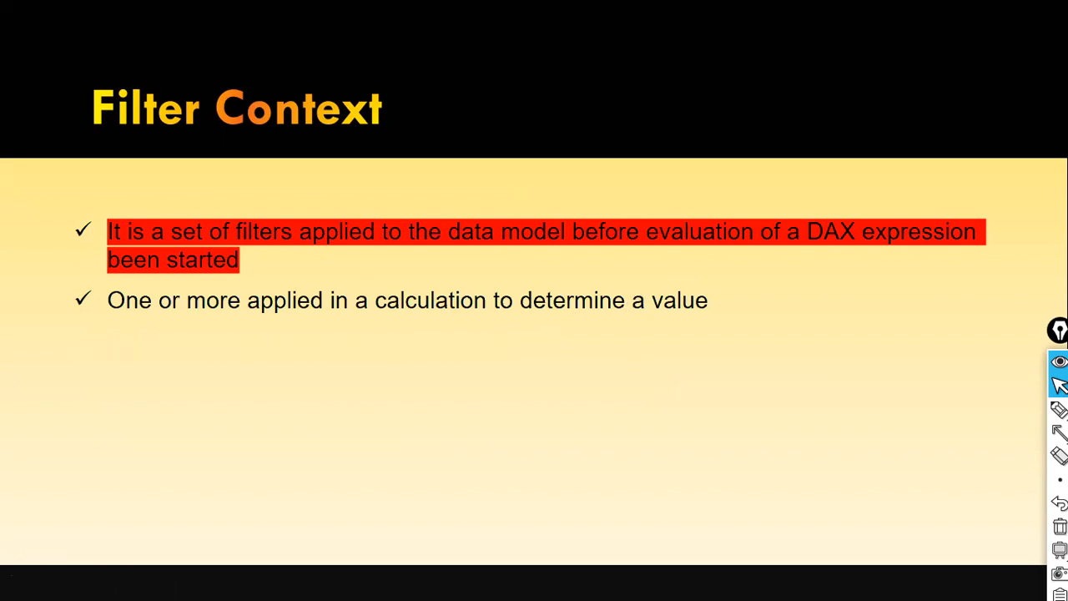
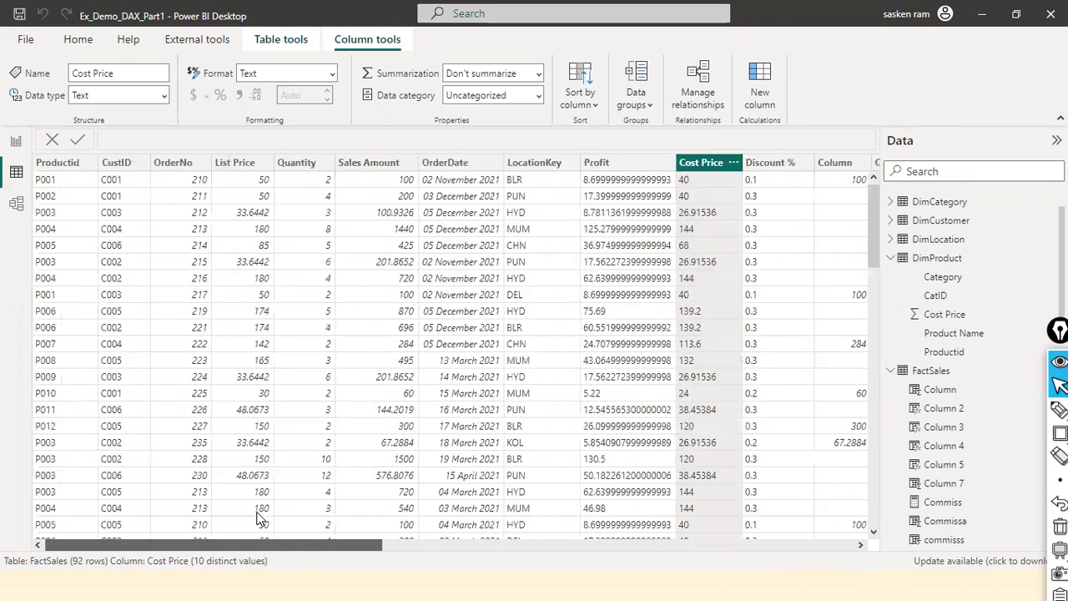
Step: Examine the Sales Amount column and the calculated sales and commission columns of FactSales in the Power BI data view
{"action": "scroll", "coordinate": [375, 518], "scroll_direction": "right", "scroll_amount": 2}
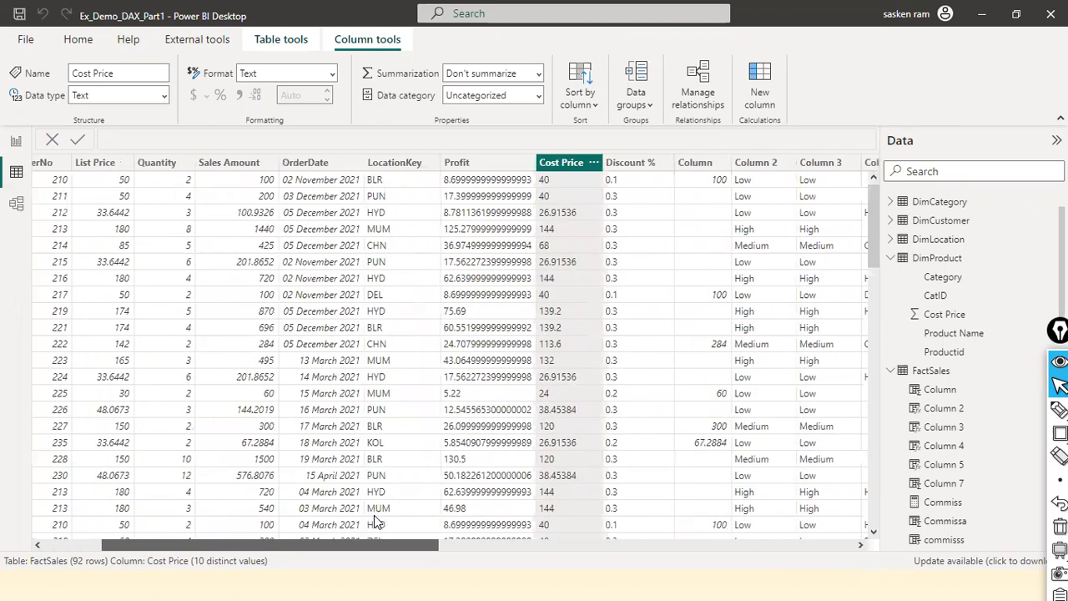
{"action": "left_click", "coordinate": [226, 161]}
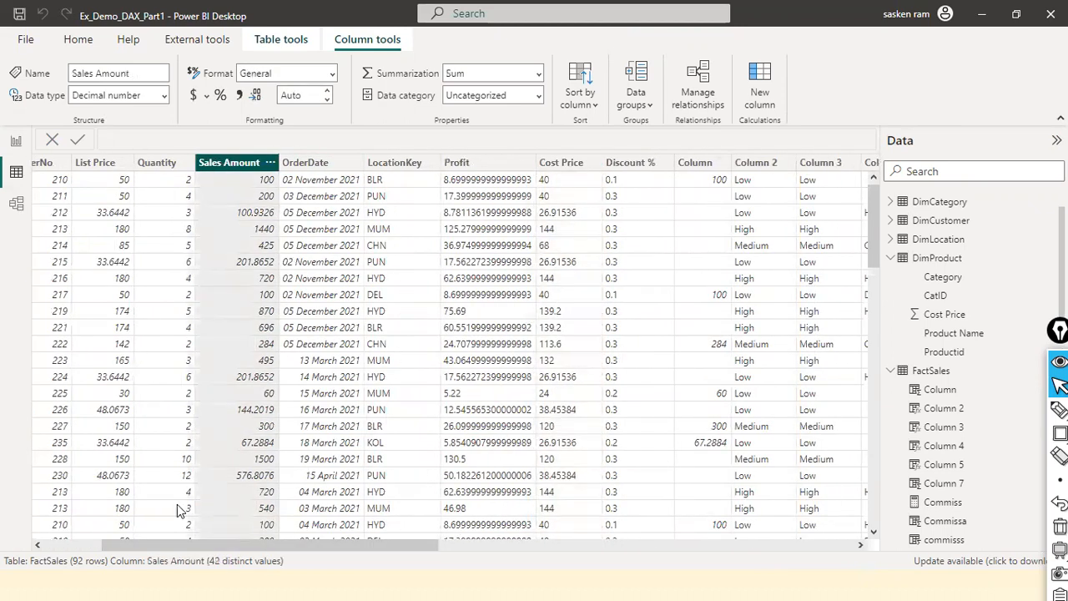
{"action": "scroll", "coordinate": [487, 512], "scroll_direction": "right", "scroll_amount": 5}
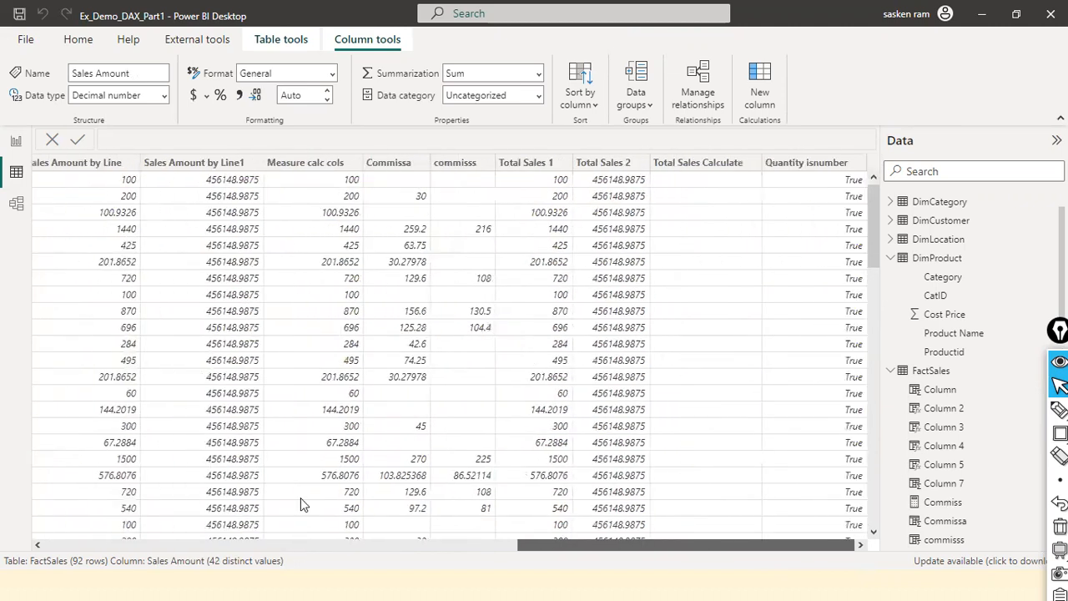
{"action": "scroll", "coordinate": [301, 498], "scroll_direction": "left", "scroll_amount": 10}
{"action": "scroll", "coordinate": [3, 491], "scroll_direction": "left", "scroll_amount": 3}
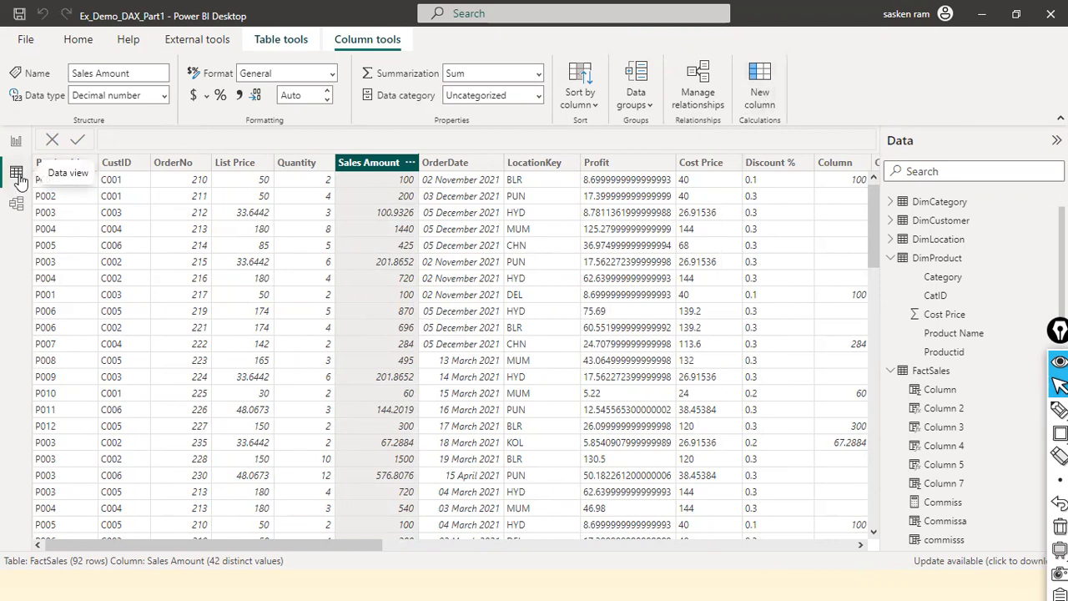
Step: Add a calculated column to FactSales with the formula Total Sales = SUM( FactSales[Sales Amount])
{"action": "left_click", "coordinate": [891, 259]}
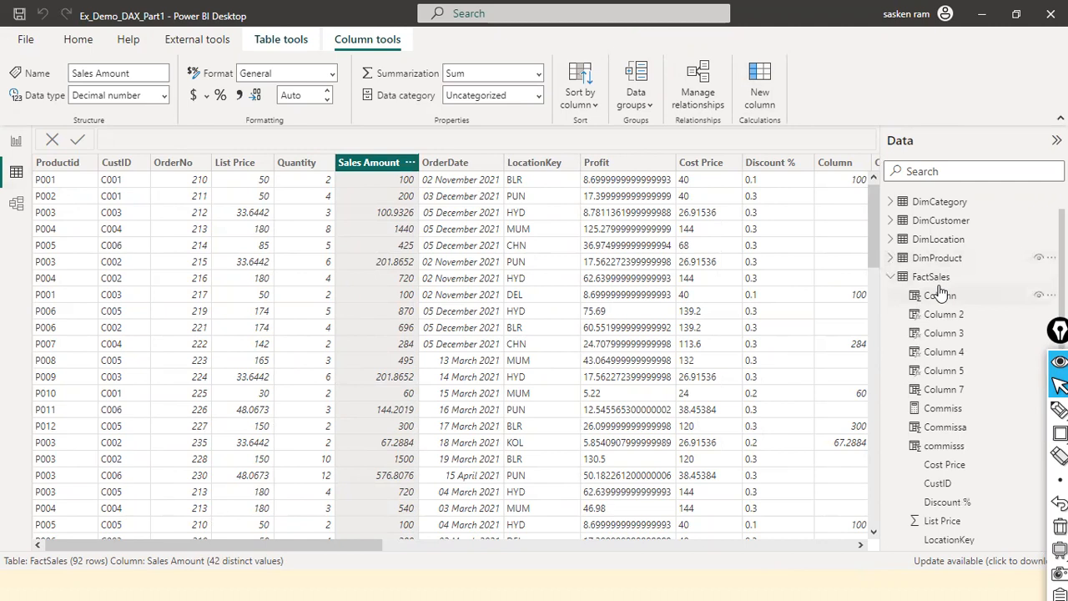
{"action": "left_click", "coordinate": [939, 282]}
{"action": "left_click", "coordinate": [375, 167]}
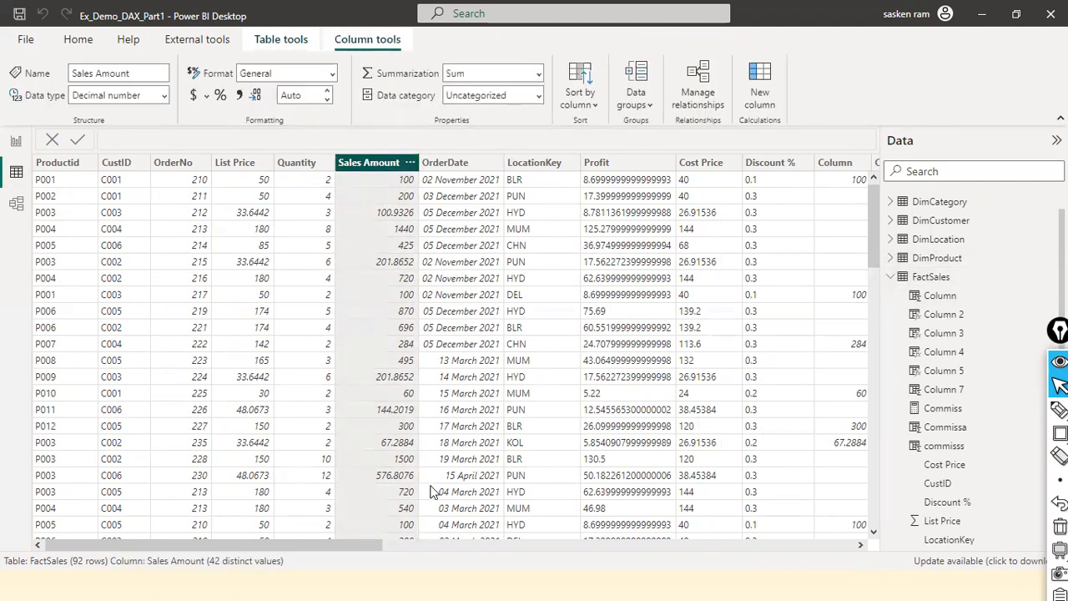
{"action": "left_click", "coordinate": [758, 84]}
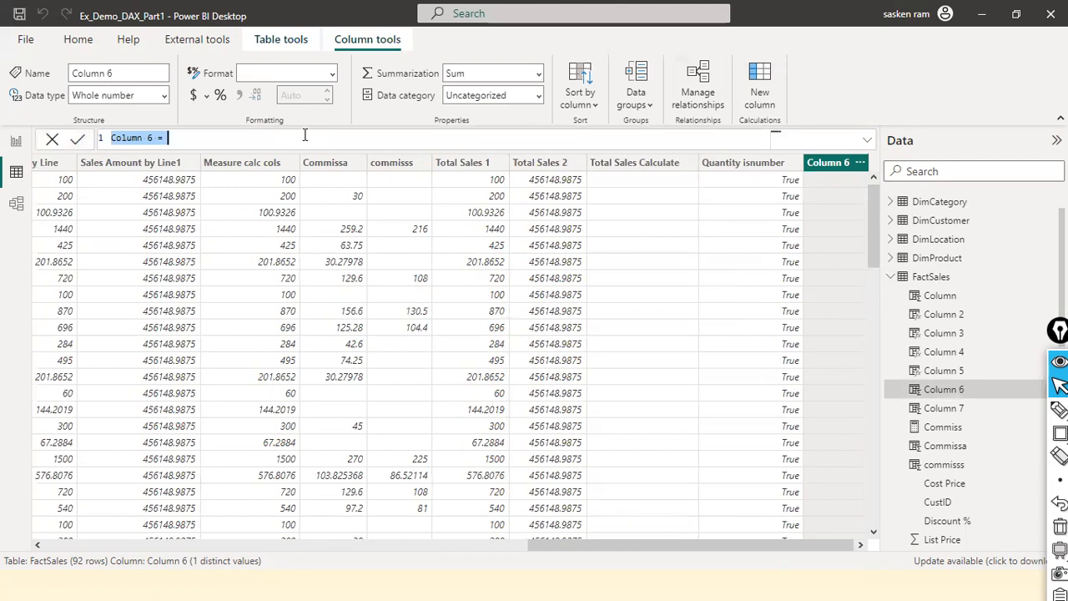
{"action": "type", "text": "Total Sales "}
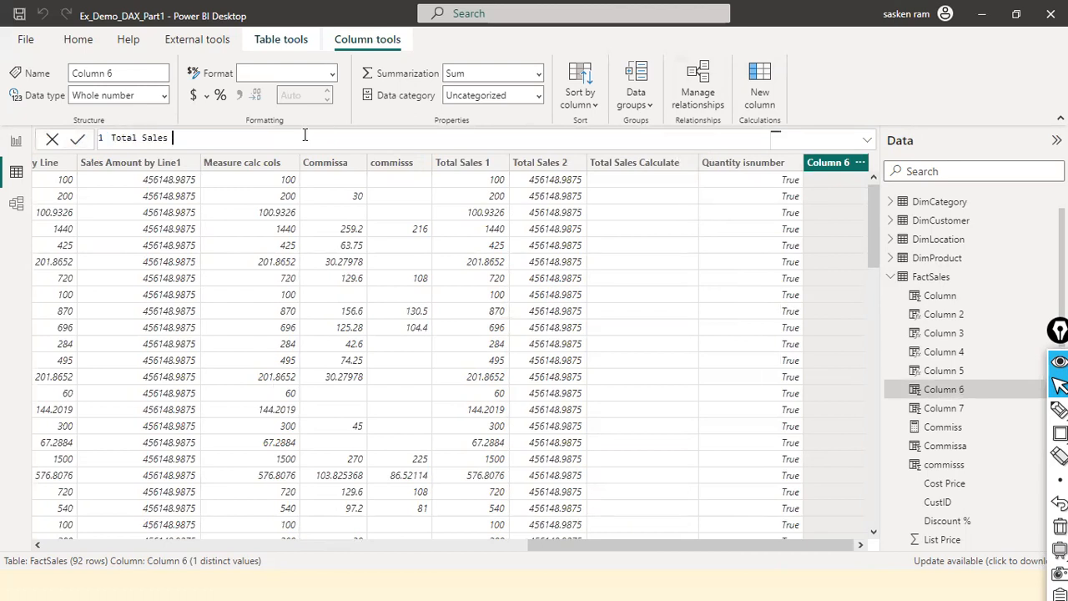
{"action": "type", "text": "= SUM( SALES"}
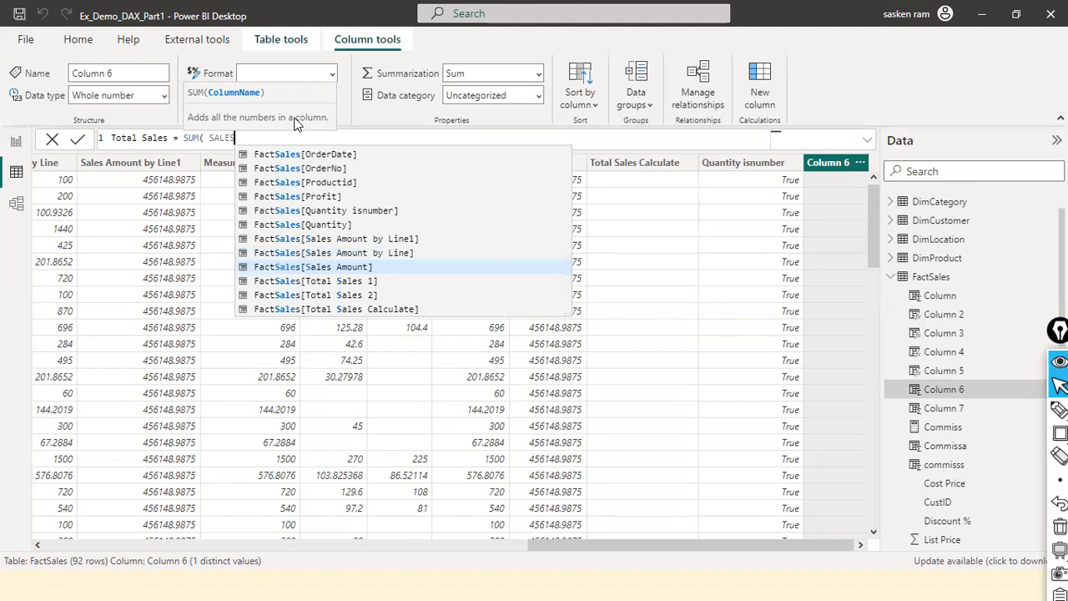
{"action": "key", "text": "Tab"}
{"action": "type", "text": ")"}
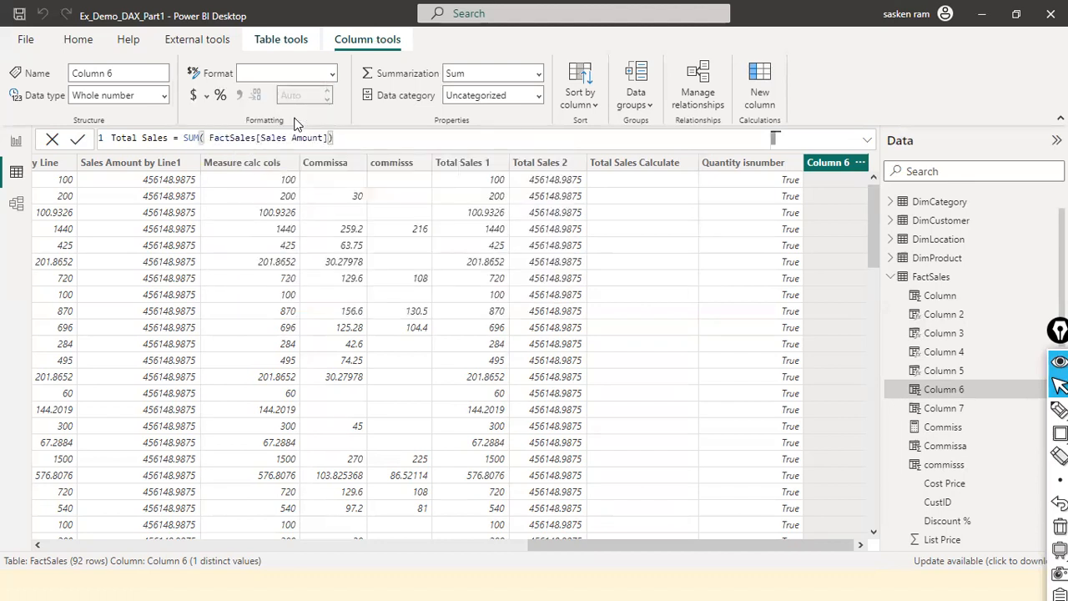
{"action": "key", "text": "Return"}
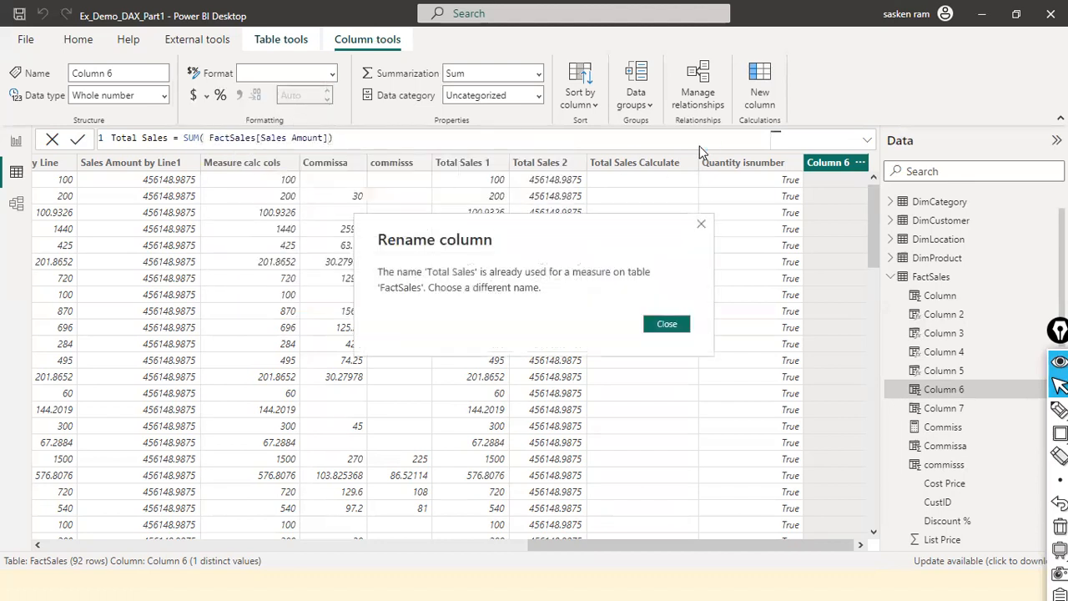
{"action": "left_click", "coordinate": [667, 323]}
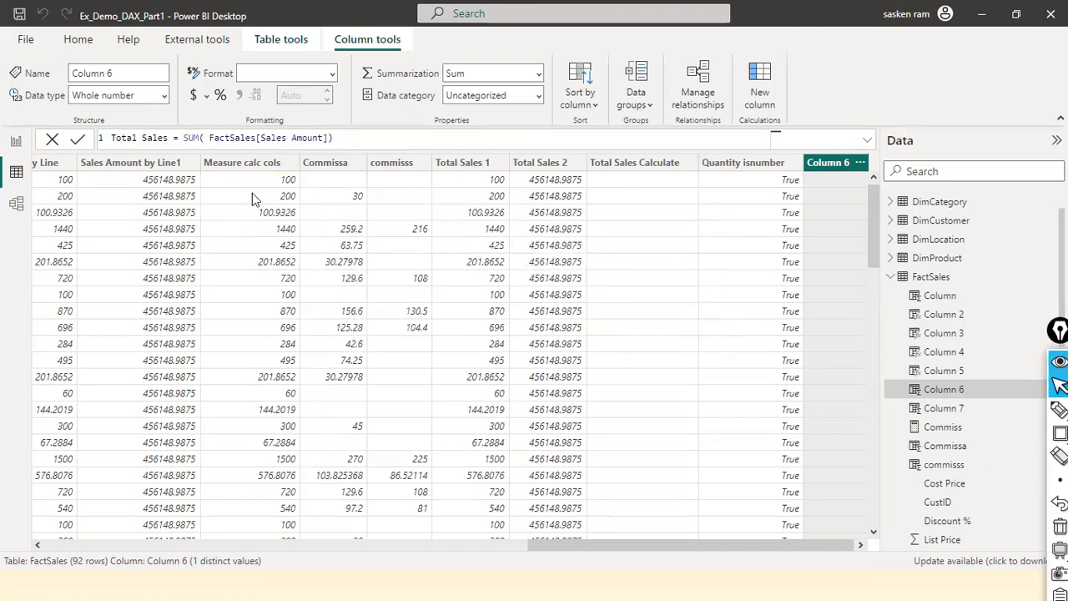
Step: Change the column name in the formula to Total Sales 22 and commit it
{"action": "left_click", "coordinate": [172, 137]}
{"action": "type", "text": "22"}
{"action": "left_click", "coordinate": [423, 140]}
{"action": "key", "text": "Return"}
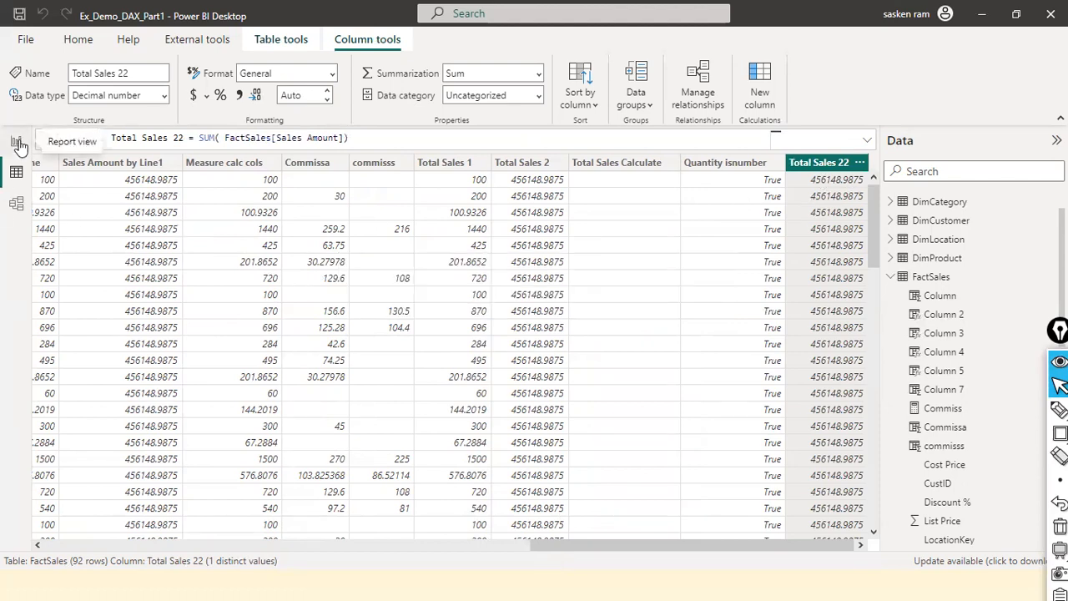
Step: Compare the Sales Amount tables on the report page with the Total Sales 22 values across the FactSales rows
{"action": "left_click", "coordinate": [18, 143]}
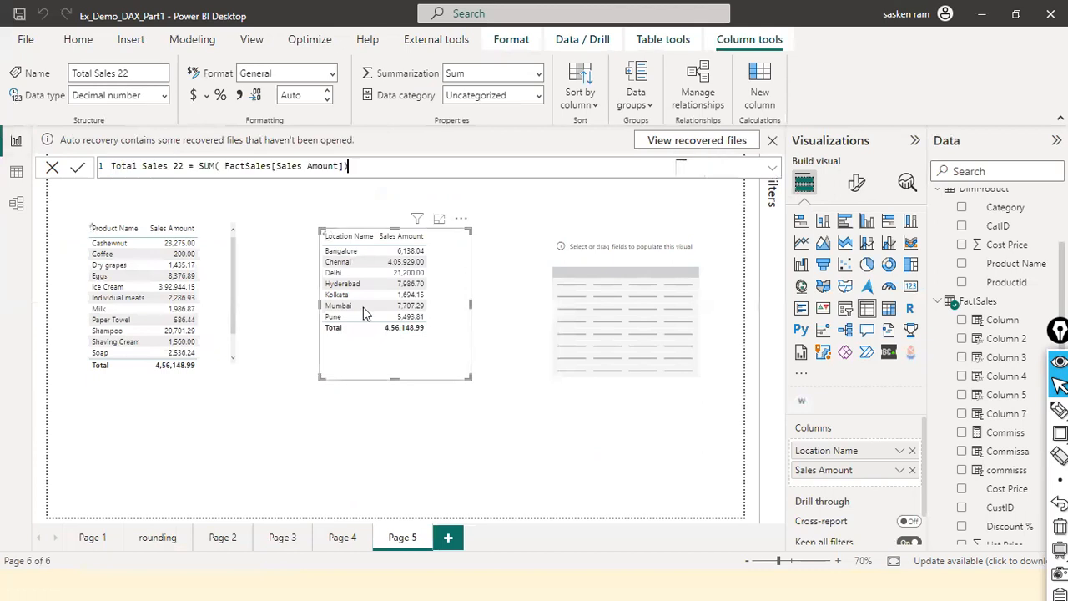
{"action": "left_click", "coordinate": [16, 173]}
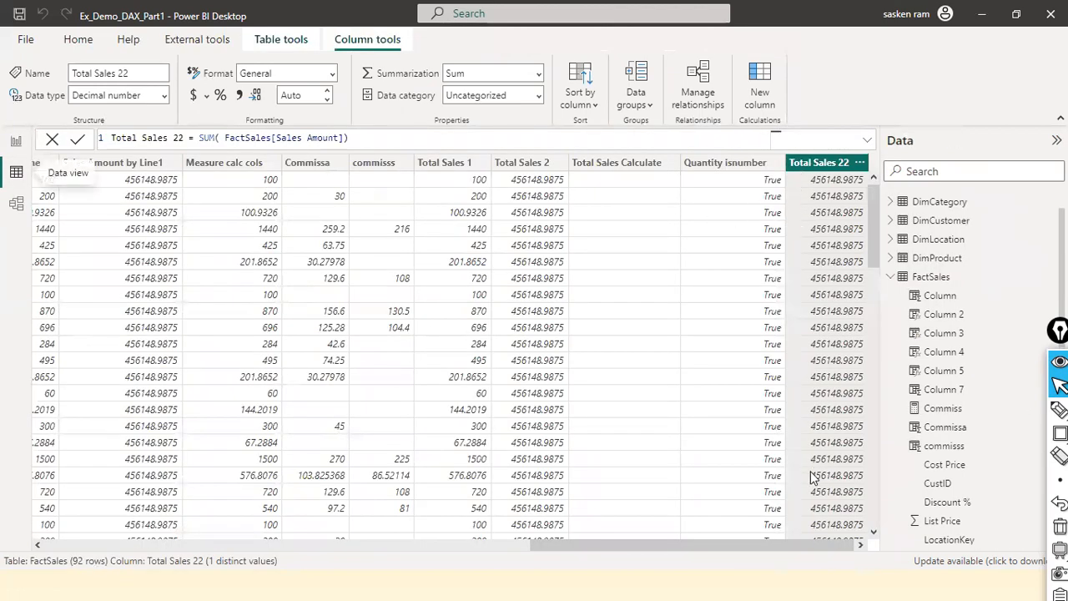
{"action": "scroll", "coordinate": [810, 467], "scroll_direction": "down", "scroll_amount": 7}
{"action": "scroll", "coordinate": [784, 434], "scroll_direction": "up", "scroll_amount": 7}
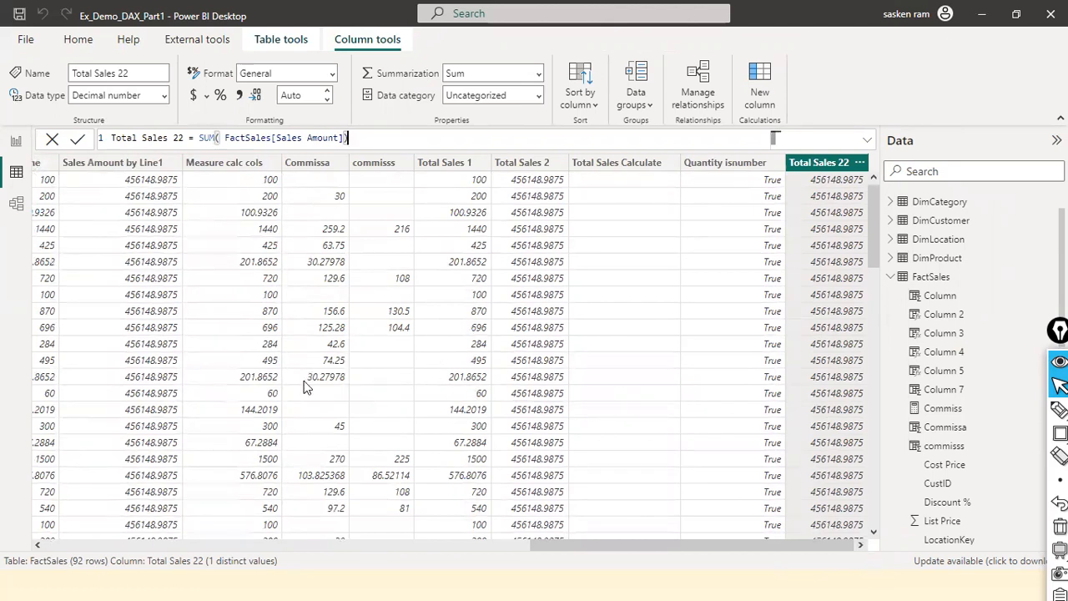
{"action": "scroll", "coordinate": [242, 438], "scroll_direction": "down", "scroll_amount": 6}
{"action": "scroll", "coordinate": [198, 447], "scroll_direction": "down", "scroll_amount": 12}
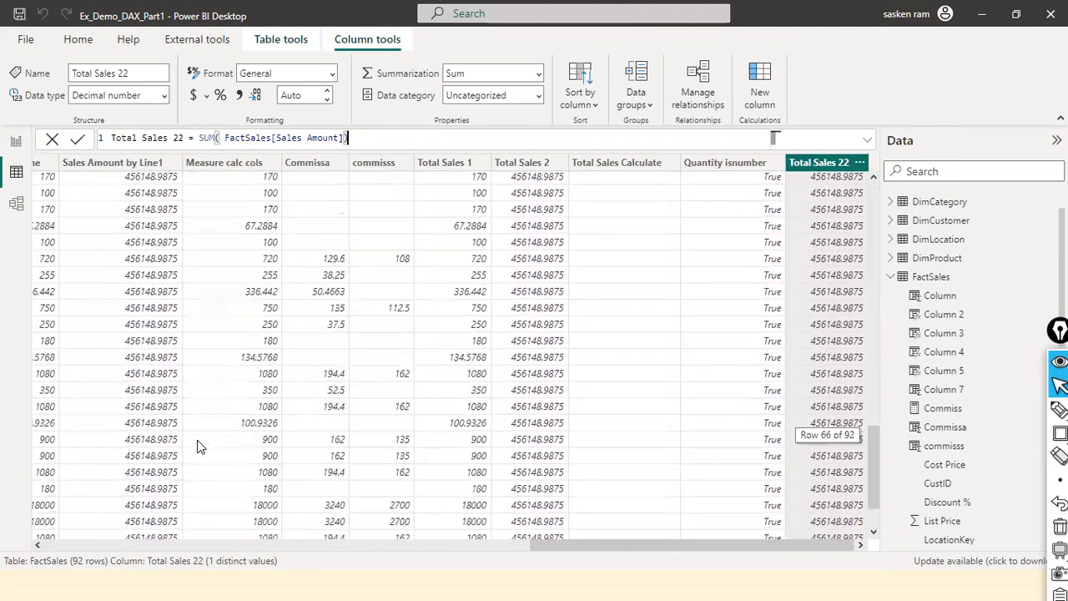
{"action": "scroll", "coordinate": [198, 447], "scroll_direction": "up", "scroll_amount": 17}
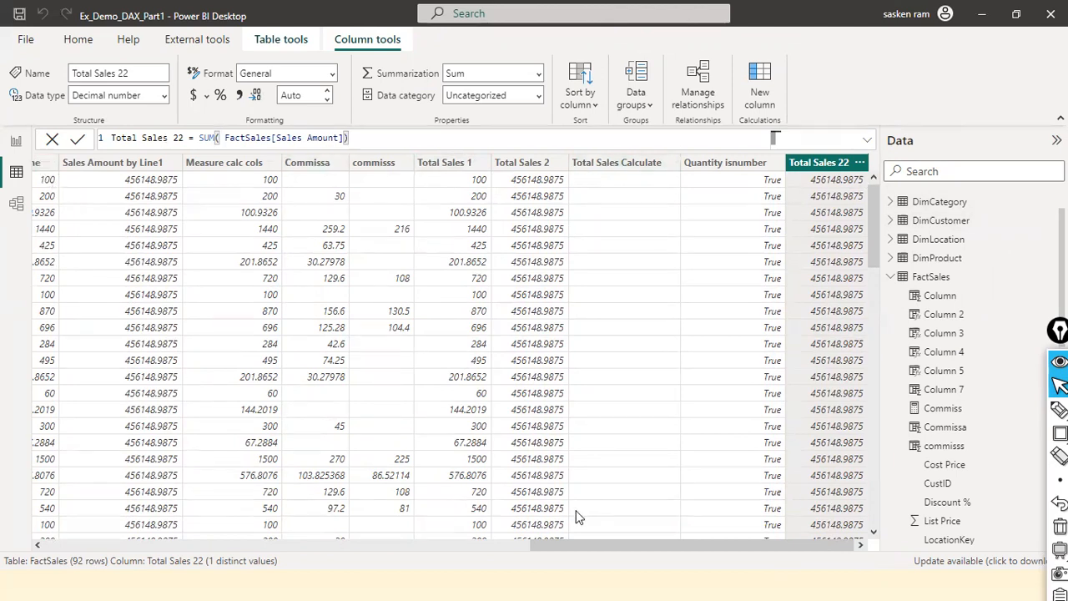
{"action": "left_click_drag", "start_coordinate": [561, 544], "coordinate": [761, 478]}
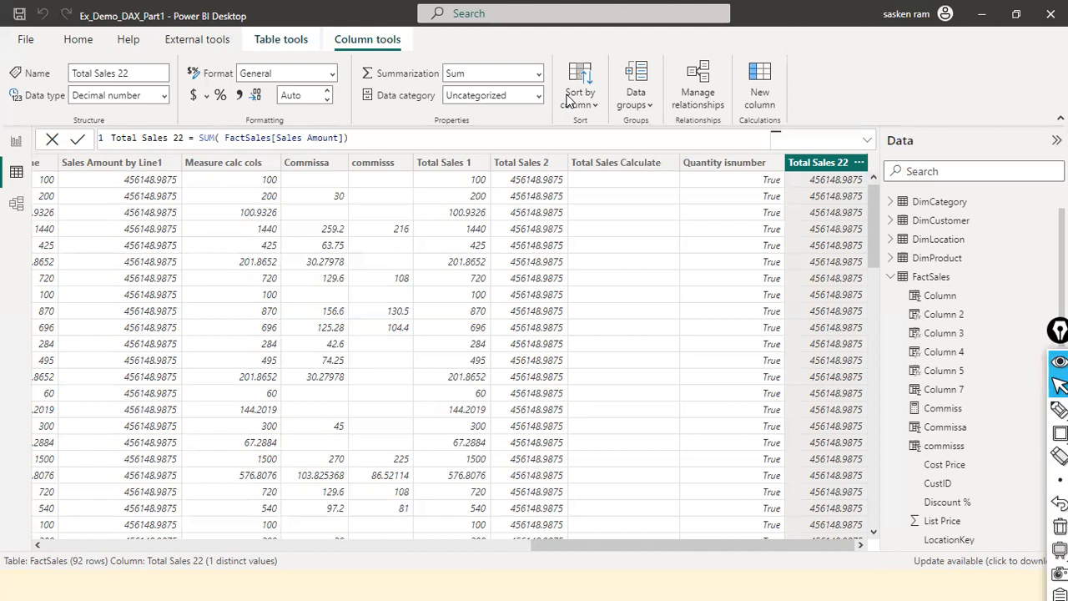
Step: Wrap the Total Sales 22 formula in CALCULATE, giving CALCULATE(SUM( FactSales[Sales Amount])), and commit it
{"action": "left_click", "coordinate": [413, 145]}
{"action": "key", "text": "ctrl+Left"}
{"action": "key", "text": "ctrl+Left"}
{"action": "key", "text": "ctrl+Left"}
{"action": "key", "text": "ctrl+Left"}
{"action": "key", "text": "ctrl+Left"}
{"action": "key", "text": "ctrl+Left"}
{"action": "type", "text": "cal"}
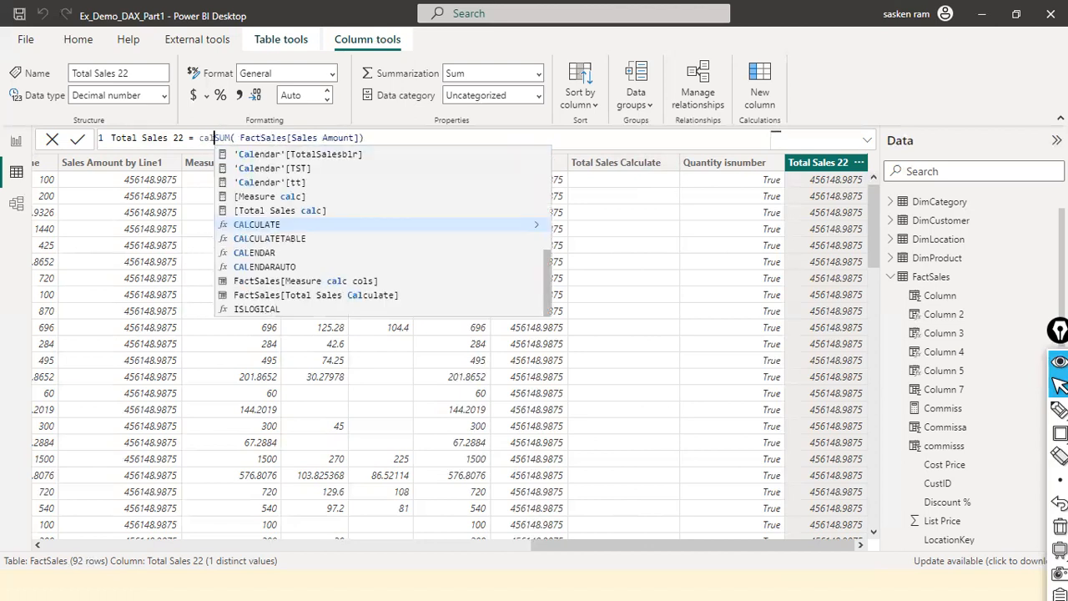
{"action": "key", "text": "Tab"}
{"action": "key", "text": "End"}
{"action": "type", "text": ")"}
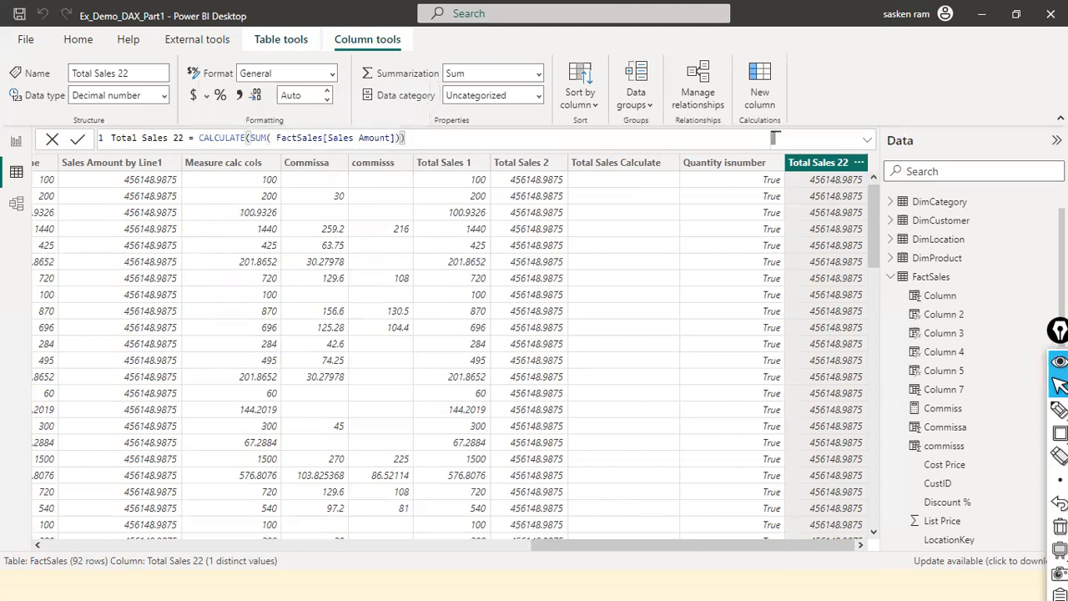
{"action": "key", "text": "Return"}
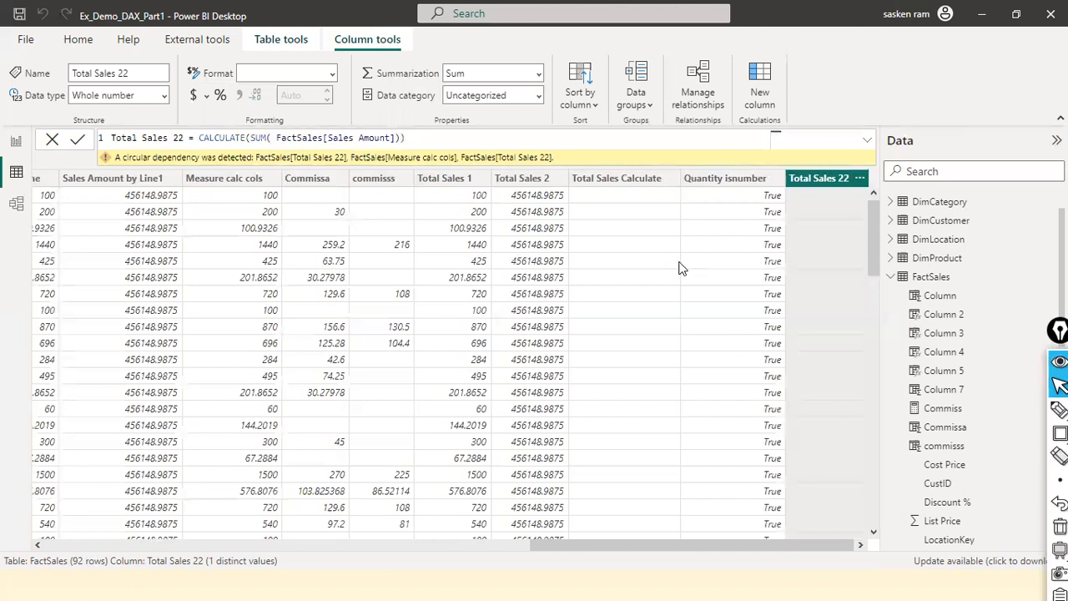
Step: Replace the SUM expression inside CALCULATE with the SUMX function in the Total Sales 22 formula
{"action": "double_click", "coordinate": [313, 137]}
{"action": "left_click", "coordinate": [405, 137]}
{"action": "key", "text": "ctrl+Left"}
{"action": "key", "text": "ctrl+Left"}
{"action": "key", "text": "ctrl+Left"}
{"action": "key", "text": "ctrl+Left"}
{"action": "key", "text": "ctrl+Left"}
{"action": "key", "text": "ctrl+Left"}
{"action": "key", "text": "ctrl+Left"}
{"action": "key", "text": "ctrl+Right"}
{"action": "key", "text": "ctrl+shift+Right"}
{"action": "key", "text": "ctrl+shift+Right"}
{"action": "key", "text": "Left"}
{"action": "key", "text": "Right"}
{"action": "key", "text": "ctrl+shift+Right"}
{"action": "key", "text": "ctrl+shift+Right"}
{"action": "key", "text": "ctrl+shift+Right"}
{"action": "key", "text": "ctrl+shift+Right"}
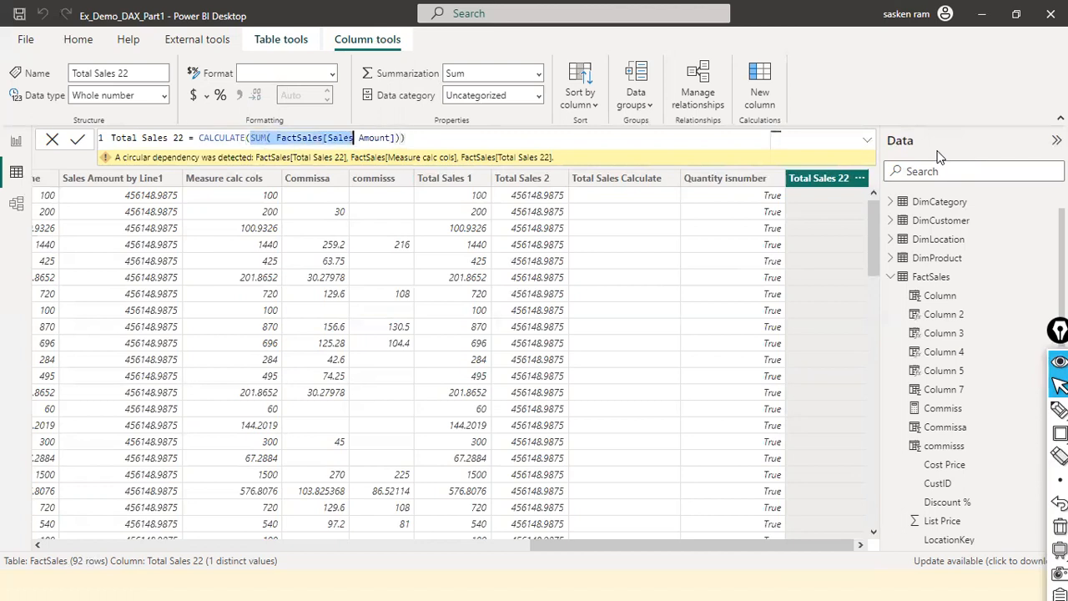
{"action": "key", "text": "shift+Left"}
{"action": "type", "text": "sumx"}
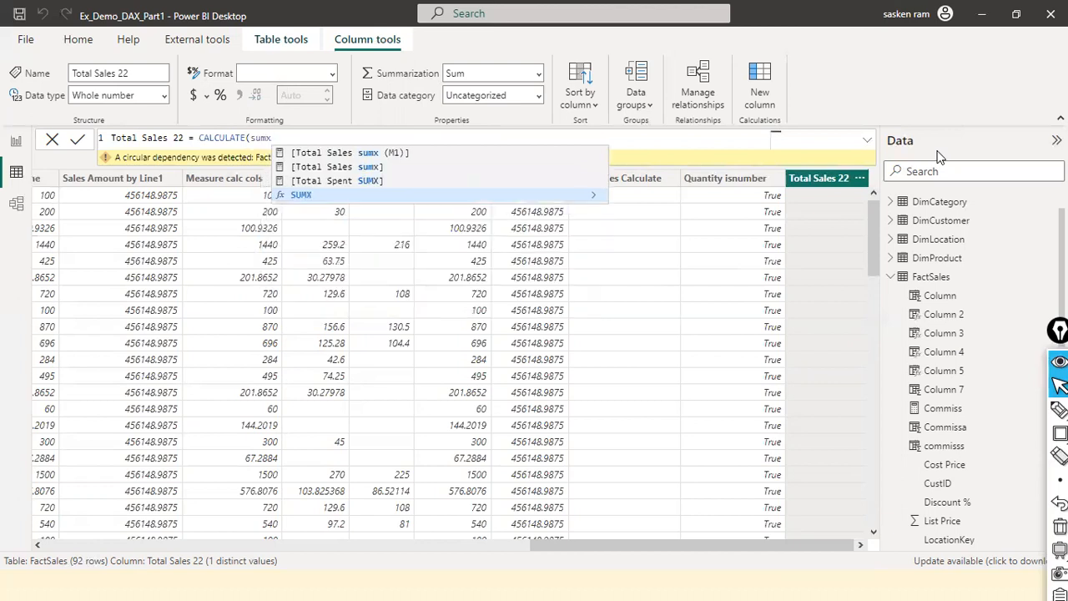
{"action": "key", "text": "Tab"}
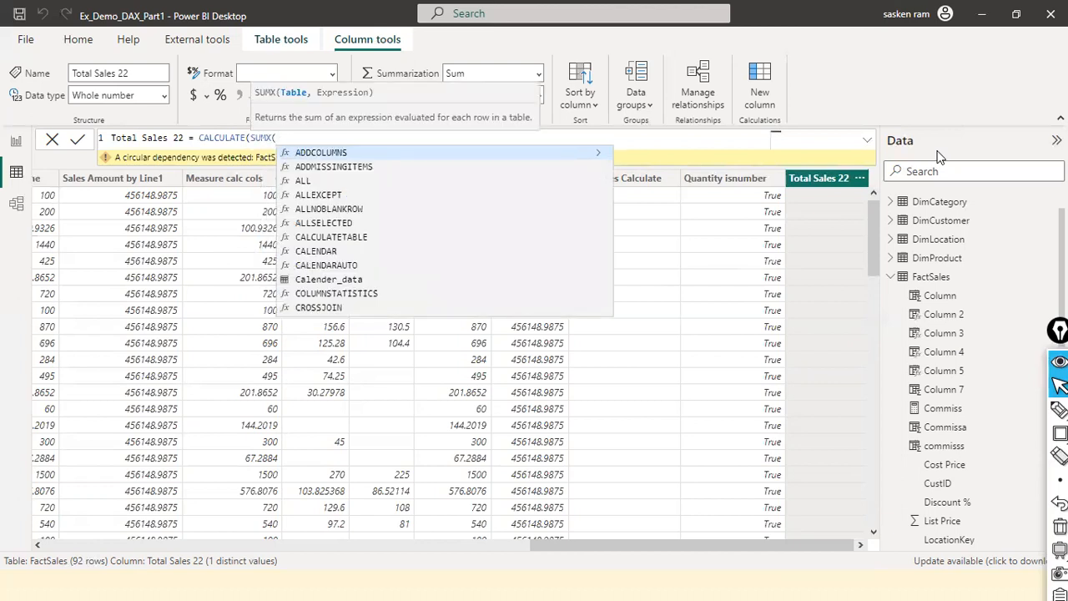
Step: Complete the SUMX arguments with the table FactSales and the expression FactSales[List Price] * FactSales[Quantity]
{"action": "type", "text": "FactSales,"}
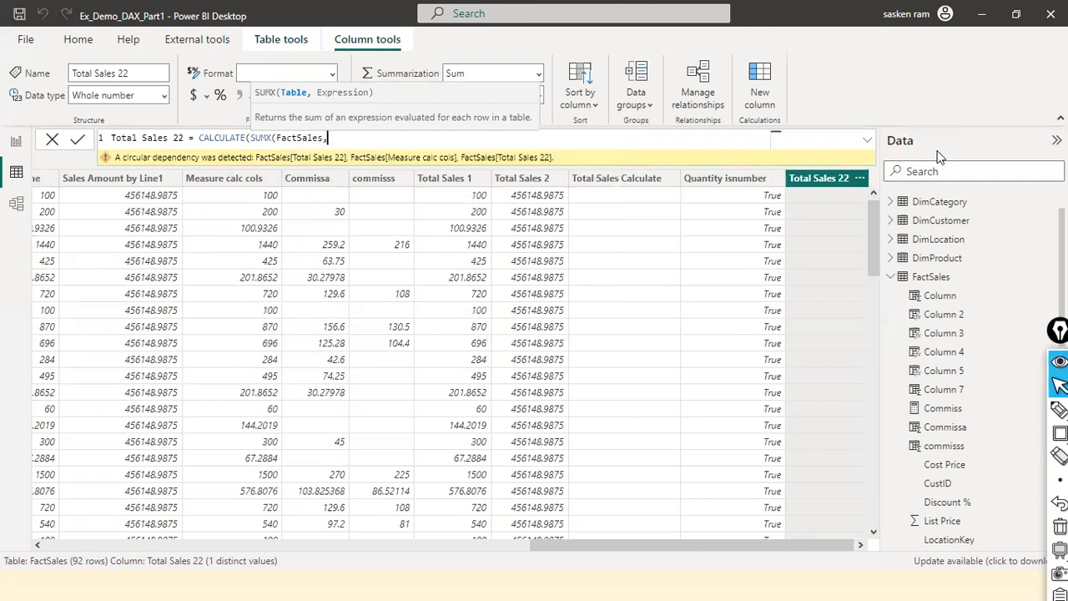
{"action": "type", "text": " FactSales[List"}
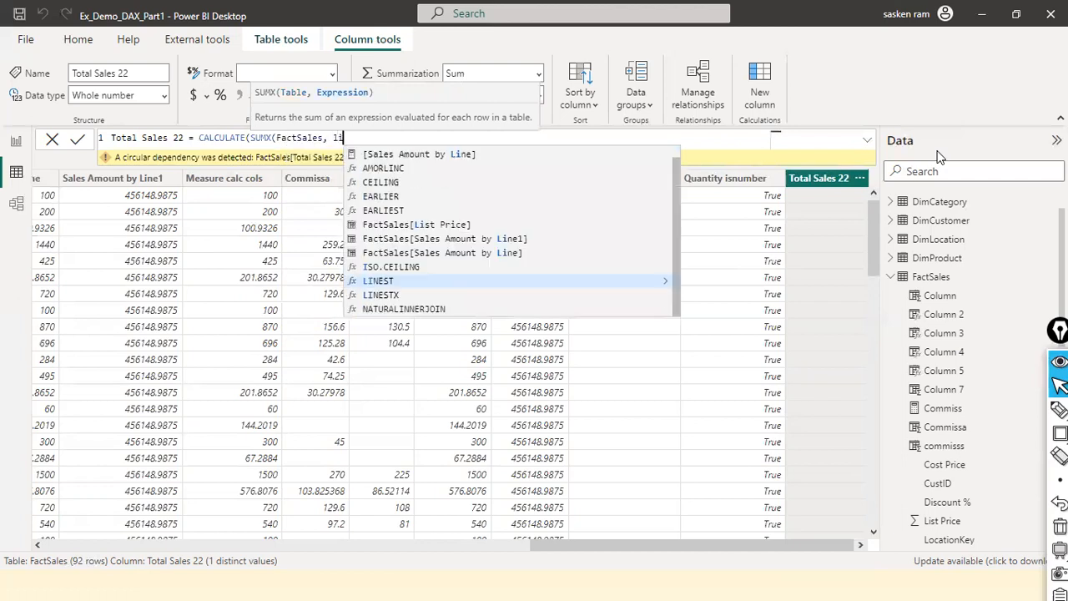
{"action": "key", "text": "Tab"}
{"action": "type", "text": "* "}
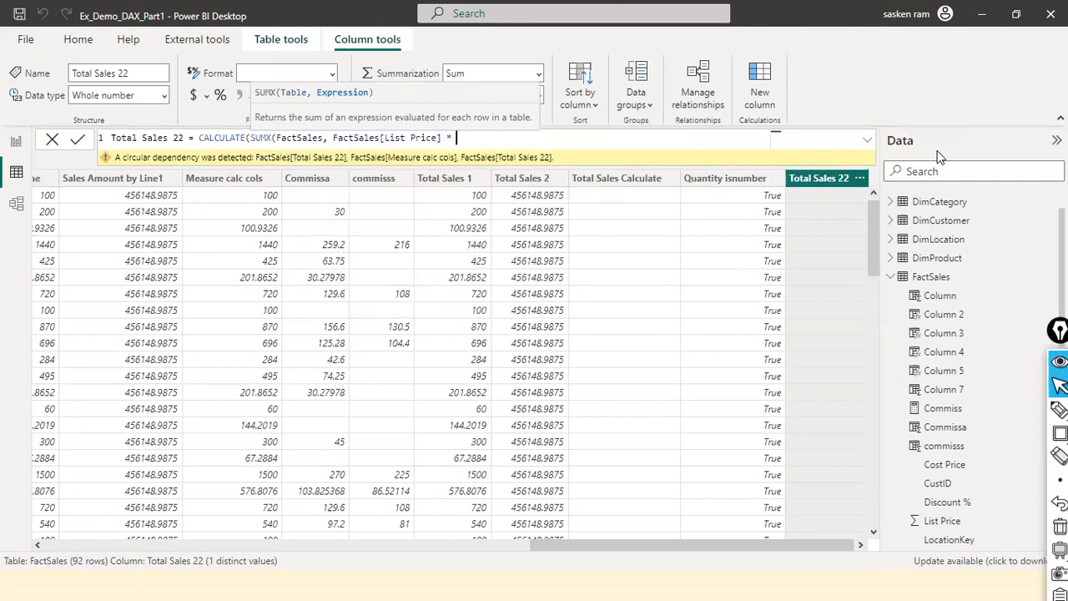
{"action": "type", "text": "quar"}
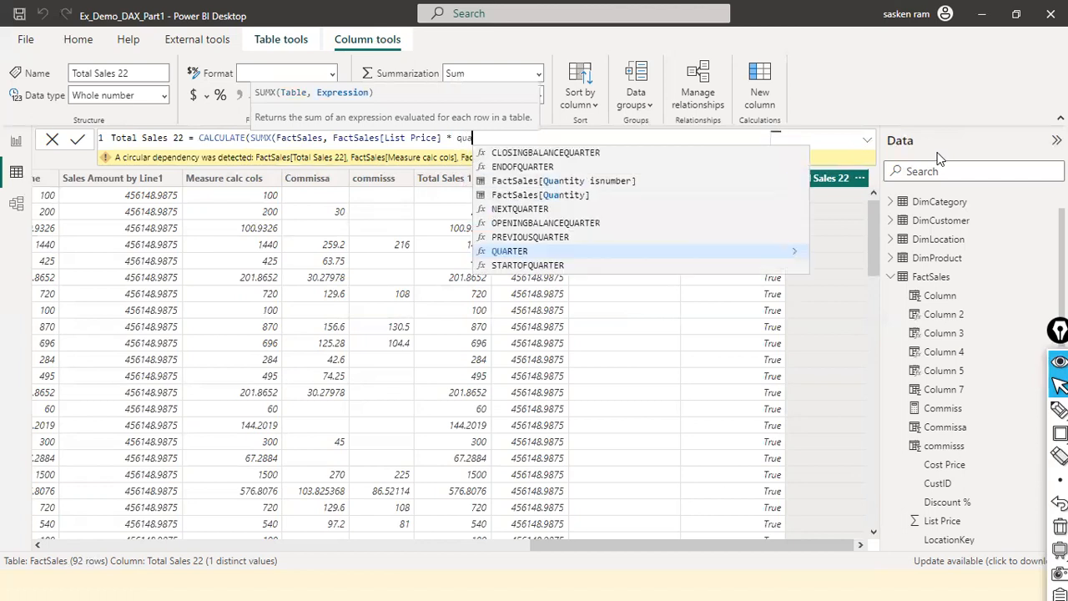
{"action": "key", "text": "Tab"}
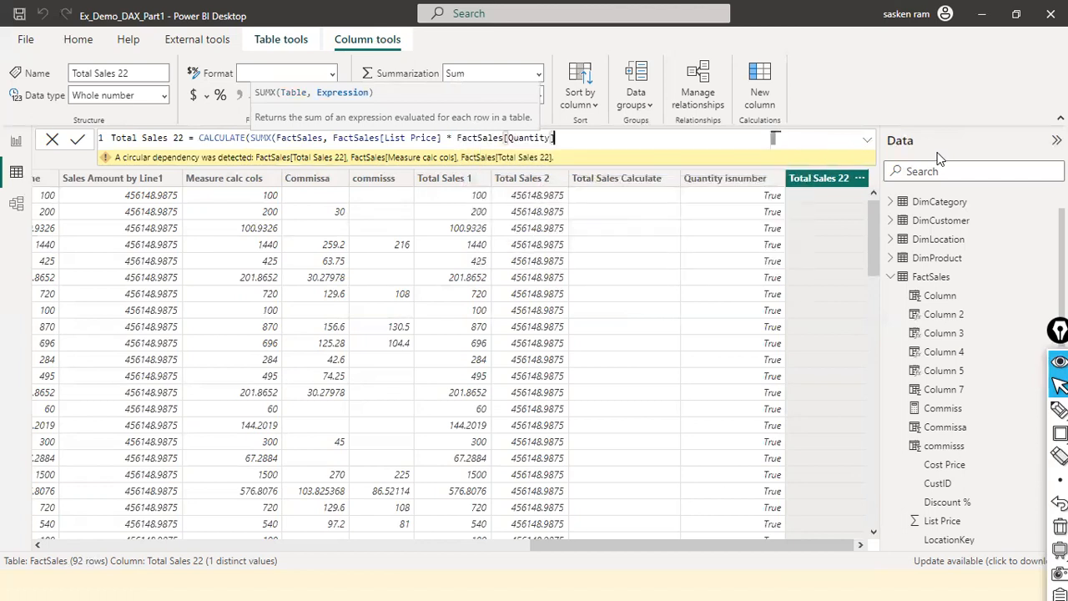
{"action": "type", "text": ")"}
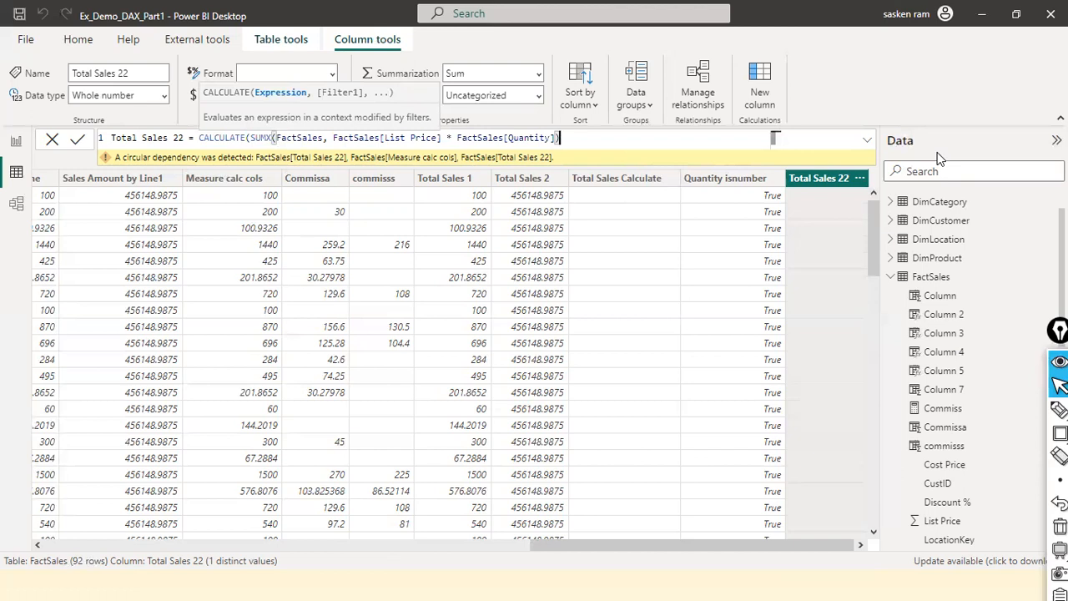
Step: Remove the CALCULATE and SUMX functions from the start of the Total Sales 22 formula
{"action": "key", "text": "ctrl+Left"}
{"action": "key", "text": "ctrl+Left"}
{"action": "key", "text": "ctrl+Left"}
{"action": "key", "text": "ctrl+Left"}
{"action": "key", "text": "ctrl+Left"}
{"action": "key", "text": "ctrl+Left"}
{"action": "key", "text": "ctrl+Left"}
{"action": "key", "text": "ctrl+Left"}
{"action": "key", "text": "ctrl+Left"}
{"action": "key", "text": "ctrl+Left"}
{"action": "key", "text": "ctrl+Left"}
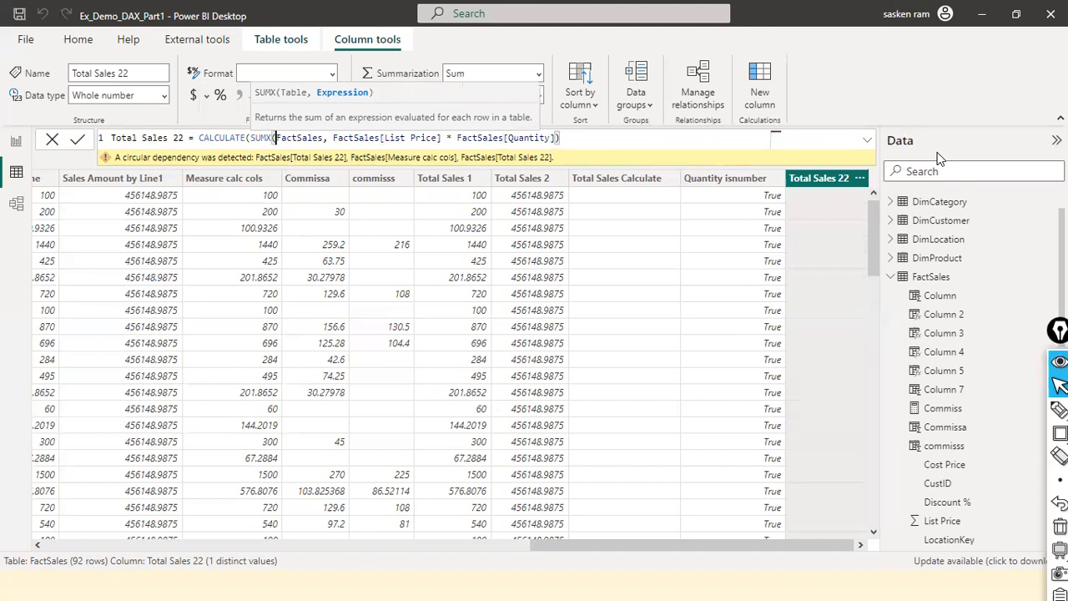
{"action": "key", "text": "ctrl+shift+Left"}
{"action": "key", "text": "shift+Left"}
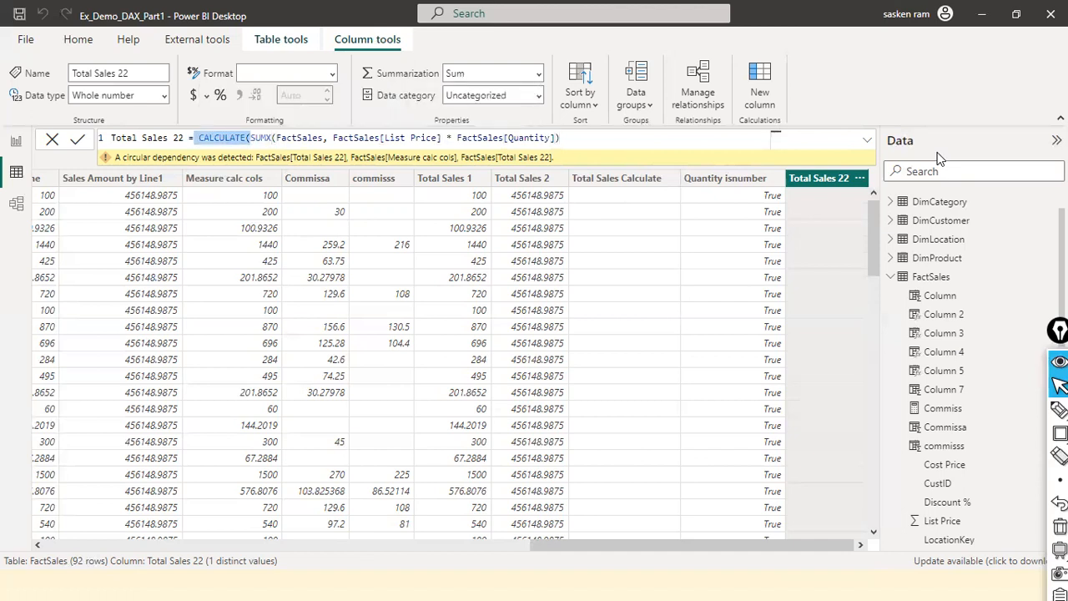
{"action": "key", "text": "BackSpace"}
{"action": "key", "text": "Delete"}
{"action": "key", "text": "Delete"}
{"action": "key", "text": "Delete"}
{"action": "key", "text": "Delete"}
{"action": "key", "text": "Delete"}
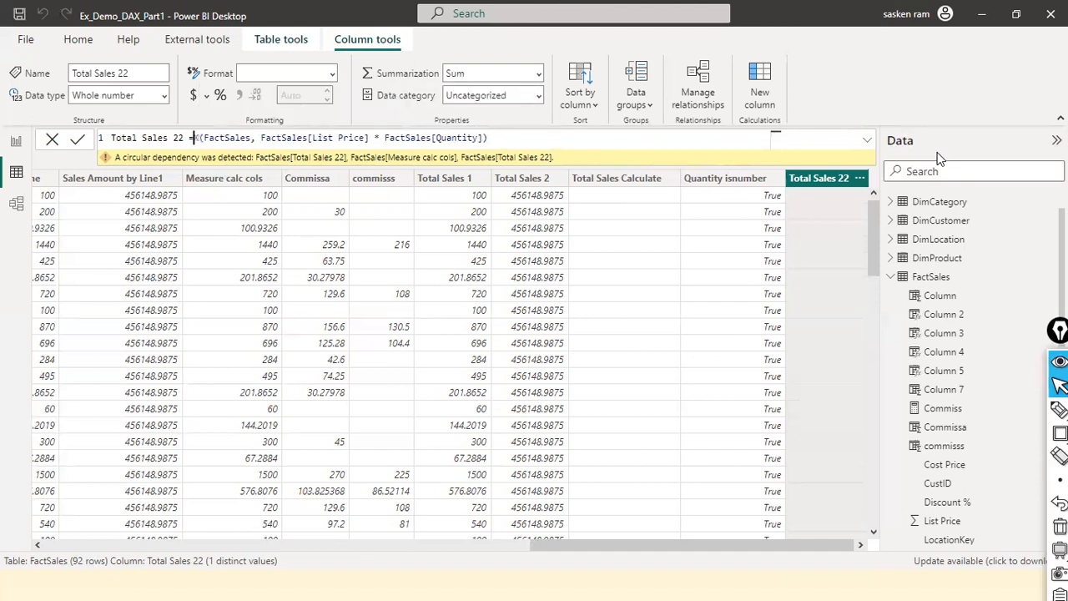
Step: Delete the closing parenthesis and the FactSales table argument, leaving Total Sales 22 = FactSales[List Price] * FactSales[Quantity]
{"action": "key", "text": "End"}
{"action": "key", "text": "BackSpace"}
{"action": "key", "text": "ctrl+Left"}
{"action": "key", "text": "ctrl+Left"}
{"action": "key", "text": "ctrl+Left"}
{"action": "key", "text": "ctrl+Left"}
{"action": "key", "text": "ctrl+Left"}
{"action": "key", "text": "ctrl+Left"}
{"action": "key", "text": "ctrl+Left"}
{"action": "key", "text": "ctrl+Left"}
{"action": "key", "text": "ctrl+shift+Left"}
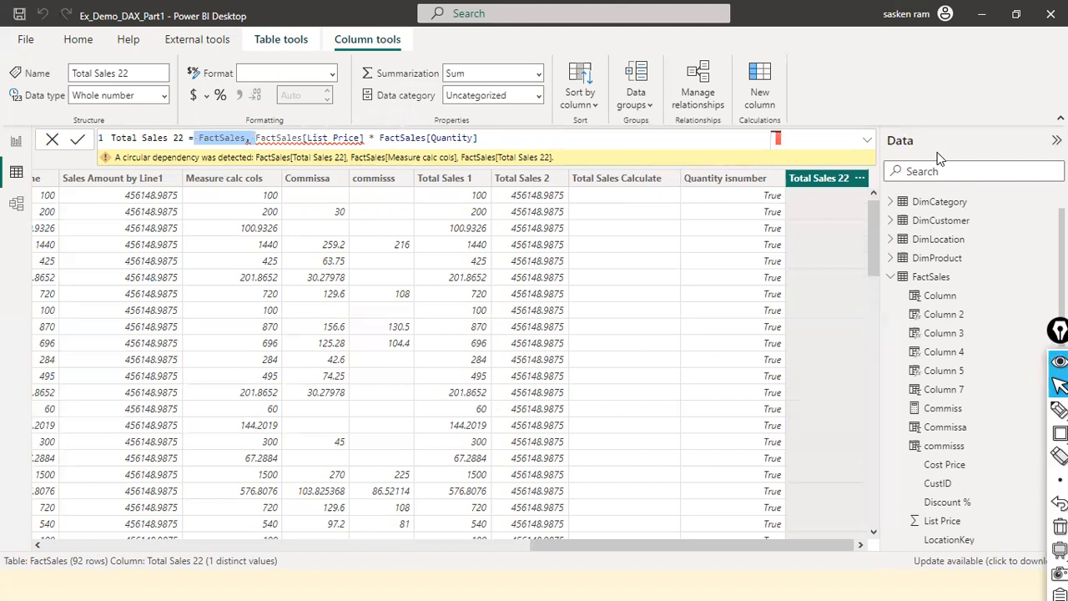
{"action": "key", "text": "Delete"}
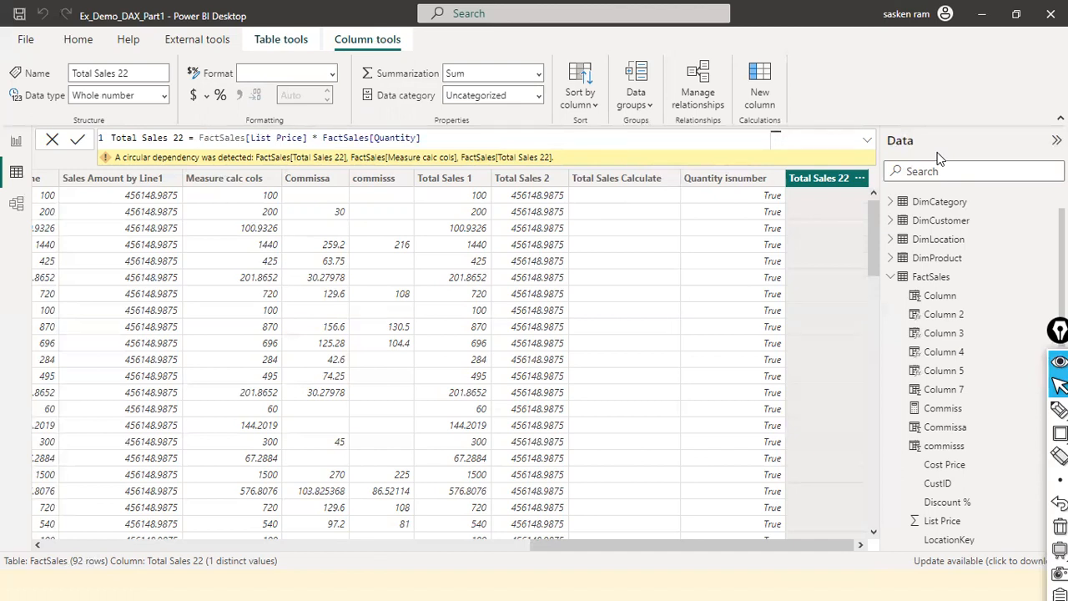
Step: Insert an opening SUMX function before FactSales[List Price] in the Total Sales 22 formula
{"action": "type", "text": "sumx"}
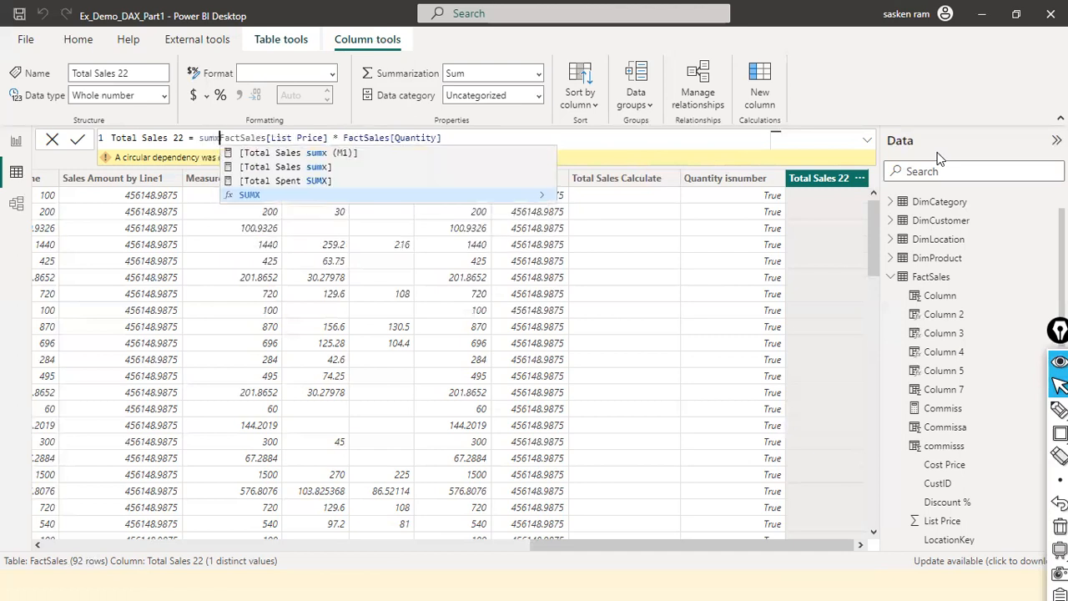
{"action": "type", "text": "("}
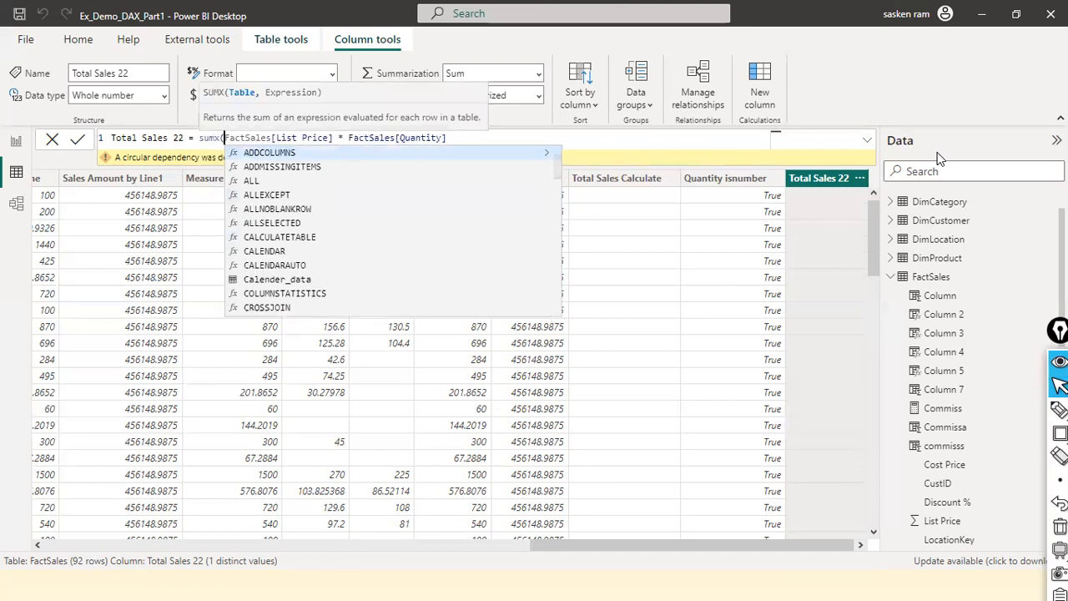
{"action": "type", "text": "sum(sa"}
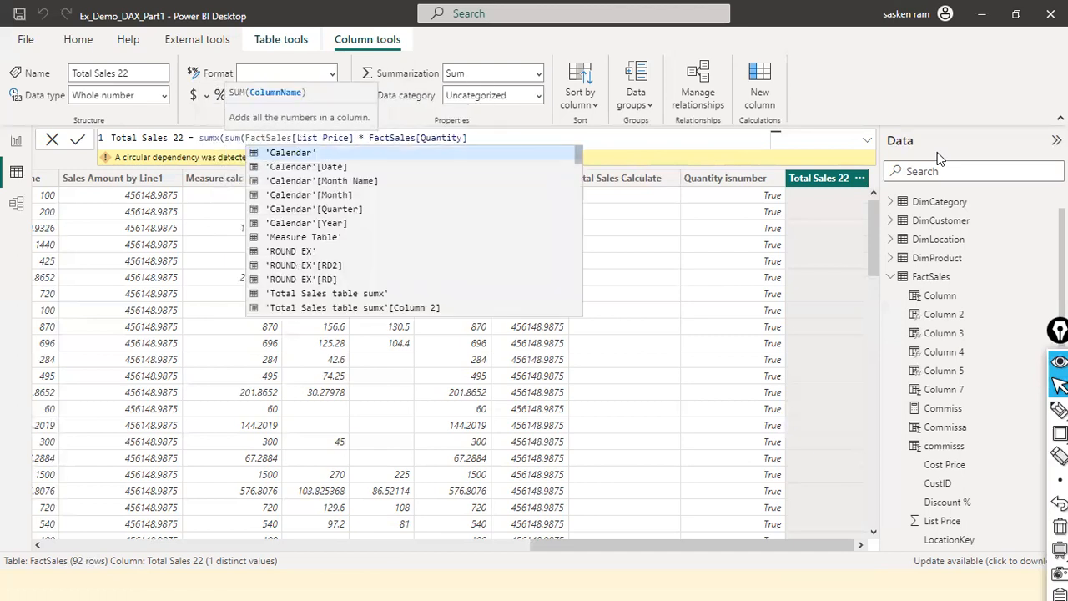
{"action": "key", "text": "Tab"}
{"action": "type", "text": ")"}
{"action": "type", "text": ","}
{"action": "key", "text": "BackSpace"}
{"action": "key", "text": "BackSpace"}
{"action": "key", "text": "BackSpace"}
{"action": "key", "text": "BackSpace"}
{"action": "key", "text": "BackSpace"}
{"action": "key", "text": "BackSpace"}
{"action": "key", "text": "BackSpace"}
{"action": "key", "text": "BackSpace"}
{"action": "key", "text": "BackSpace"}
{"action": "key", "text": "BackSpace"}
{"action": "key", "text": "BackSpace"}
{"action": "key", "text": "BackSpace"}
{"action": "key", "text": "BackSpace"}
{"action": "key", "text": "BackSpace"}
{"action": "key", "text": "BackSpace"}
{"action": "key", "text": "BackSpace"}
{"action": "key", "text": "BackSpace"}
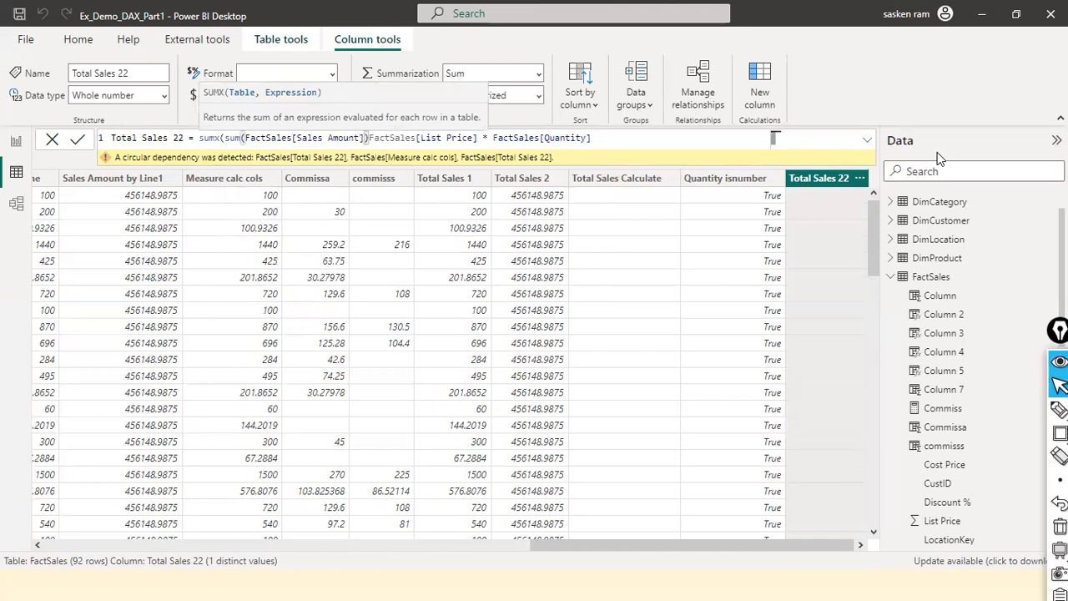
{"action": "key", "text": "BackSpace"}
{"action": "key", "text": "BackSpace"}
{"action": "key", "text": "BackSpace"}
{"action": "key", "text": "BackSpace"}
{"action": "key", "text": "BackSpace"}
{"action": "key", "text": "BackSpace"}
{"action": "key", "text": "BackSpace"}
{"action": "key", "text": "BackSpace"}
{"action": "key", "text": "BackSpace"}
{"action": "key", "text": "BackSpace"}
{"action": "key", "text": "BackSpace"}
{"action": "key", "text": "BackSpace"}
{"action": "key", "text": "BackSpace"}
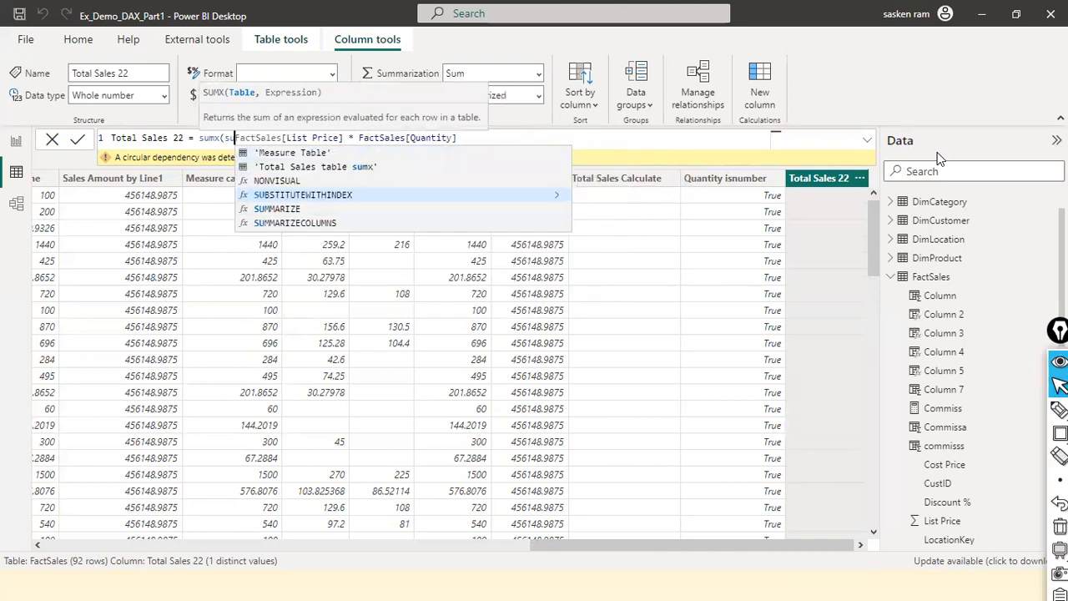
Step: Give SUMX the table argument FactSales and close the function after FactSales[Quantity] in Total Sales 22
{"action": "type", "text": "FactSales"}
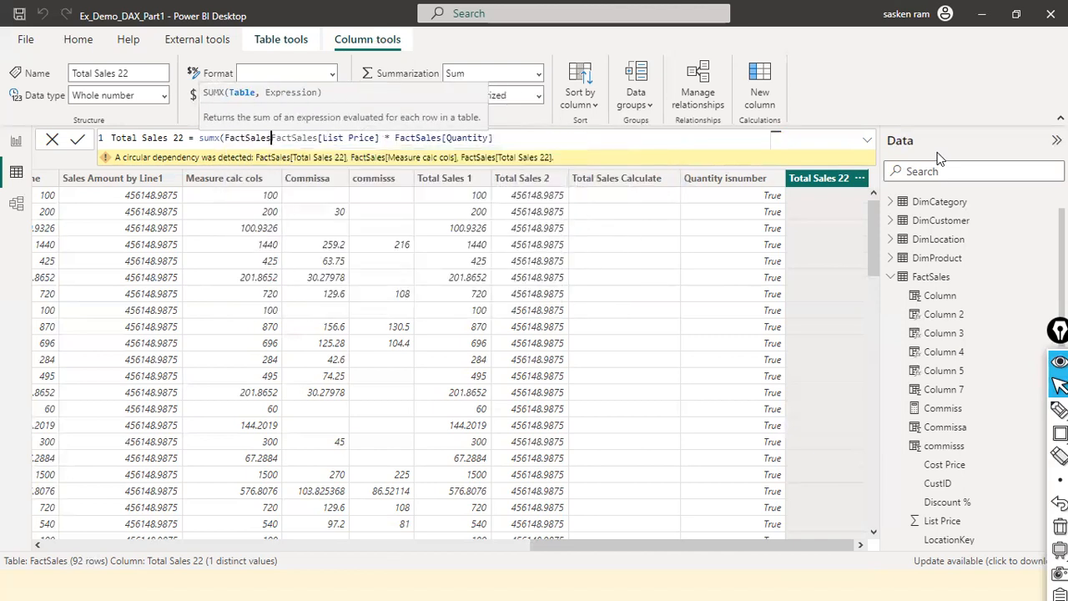
{"action": "type", "text": ","}
{"action": "key", "text": "End"}
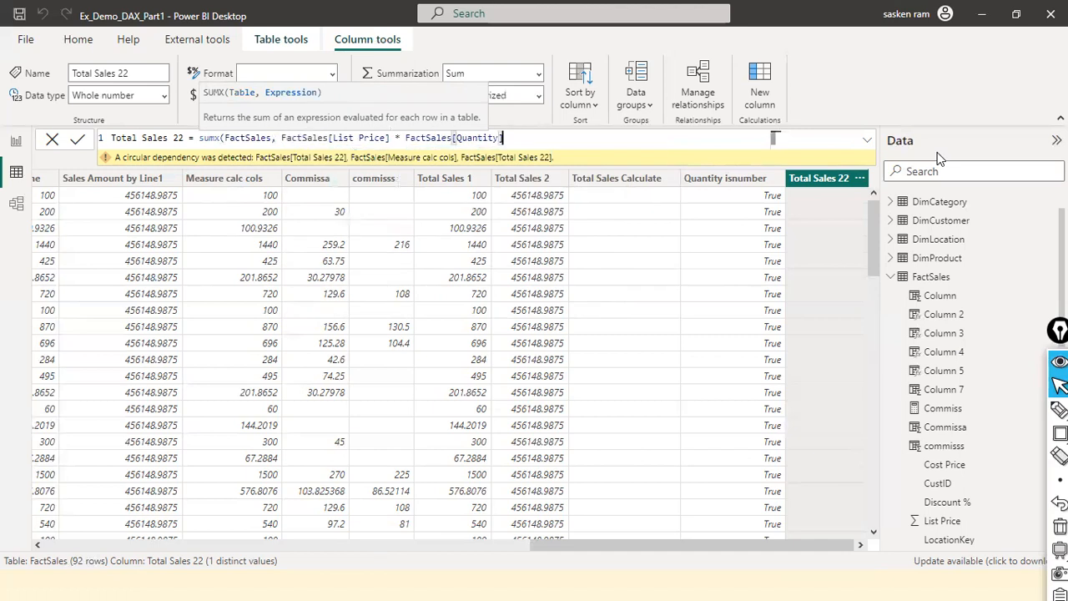
{"action": "type", "text": ")"}
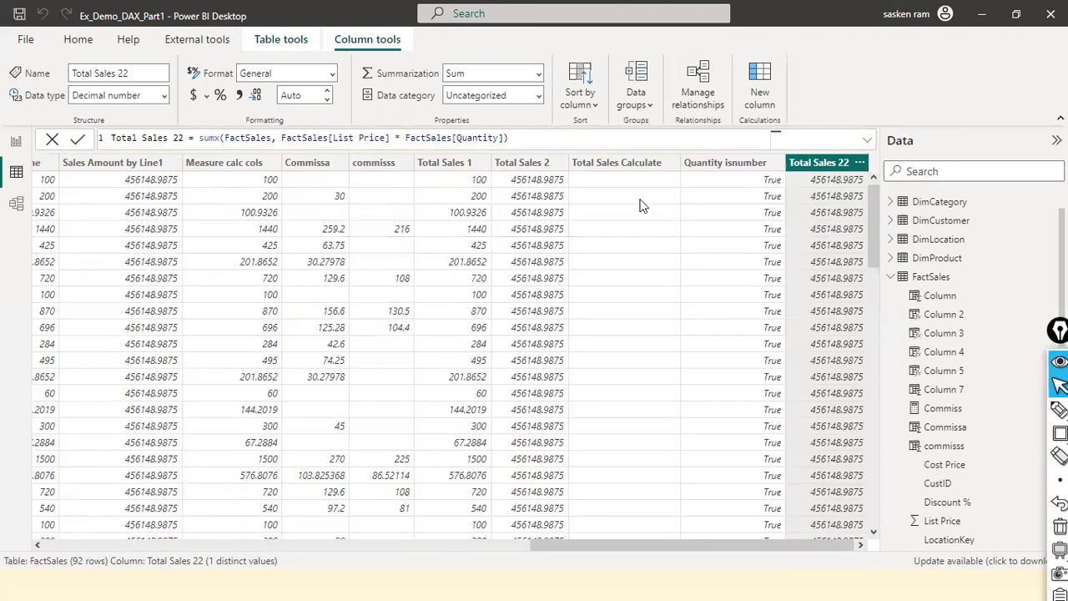
Step: Wrap the whole SUMX expression of Total Sales 22 in a CALCULATE function and close its parenthesis
{"action": "left_click", "coordinate": [198, 138]}
{"action": "type", "text": "calc"}
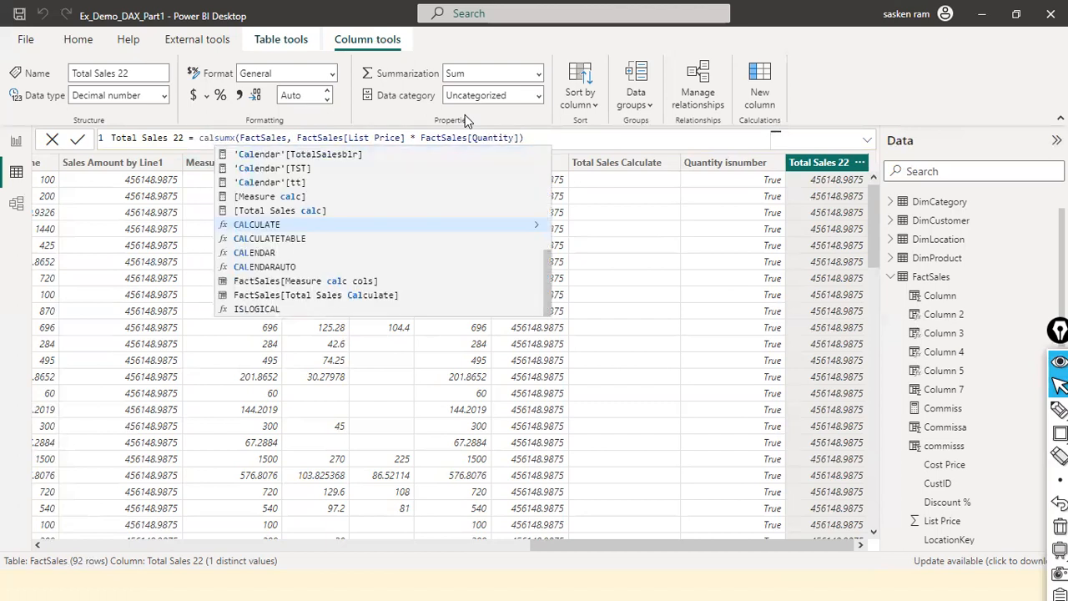
{"action": "key", "text": "Tab"}
{"action": "key", "text": "End"}
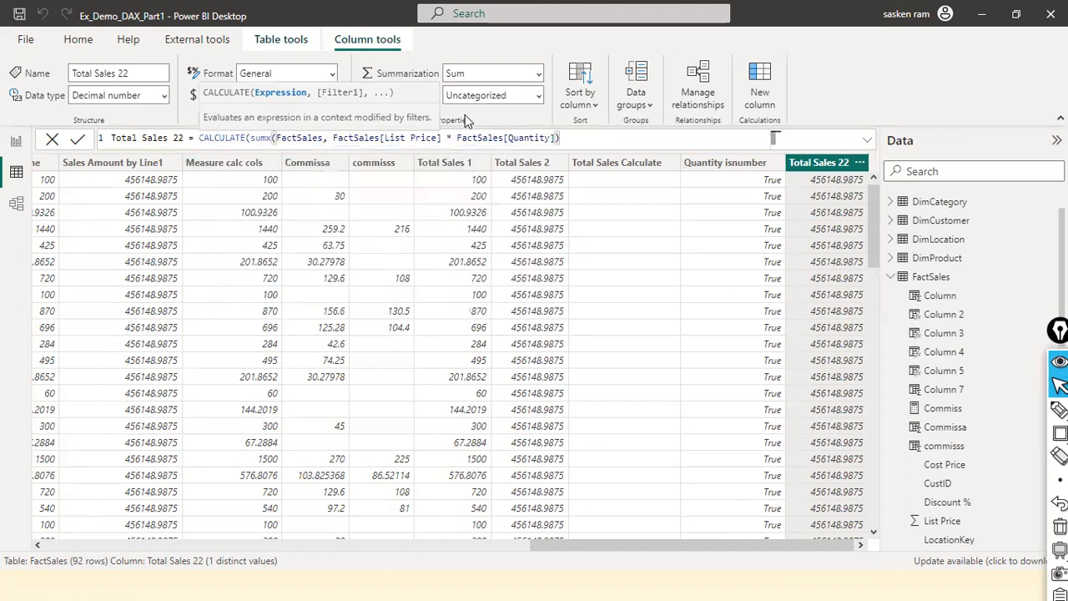
{"action": "type", "text": ")"}
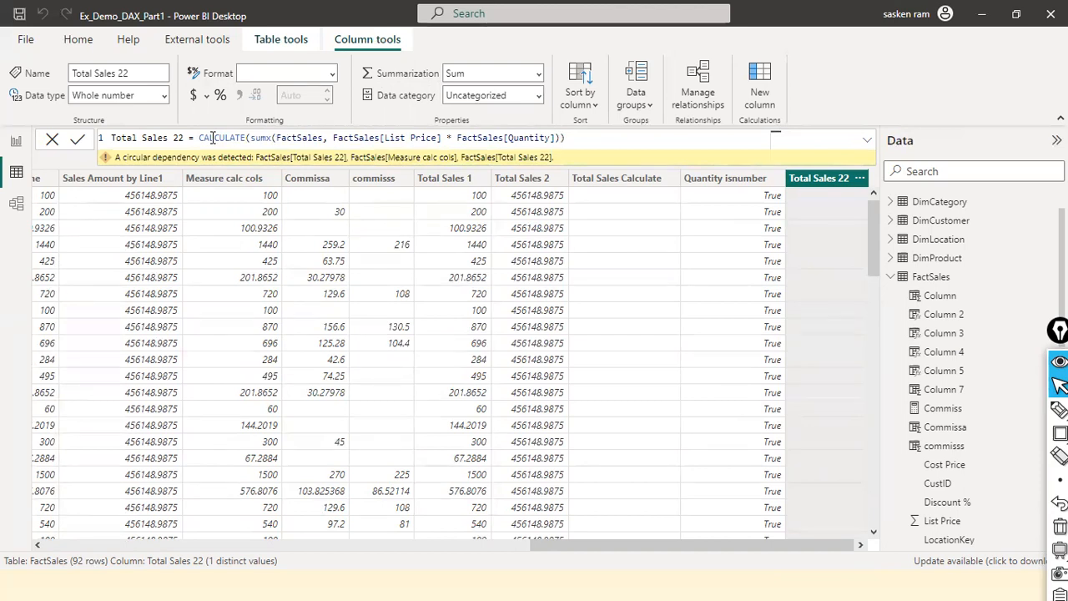
{"action": "left_click", "coordinate": [52, 143]}
{"action": "left_click", "coordinate": [861, 178]}
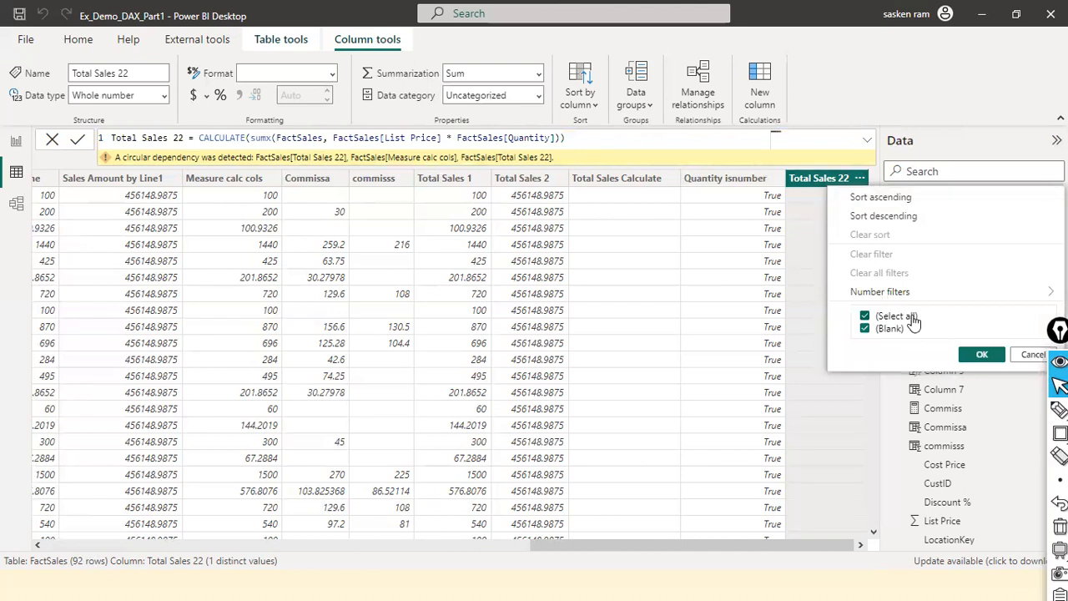
{"action": "left_click", "coordinate": [983, 358]}
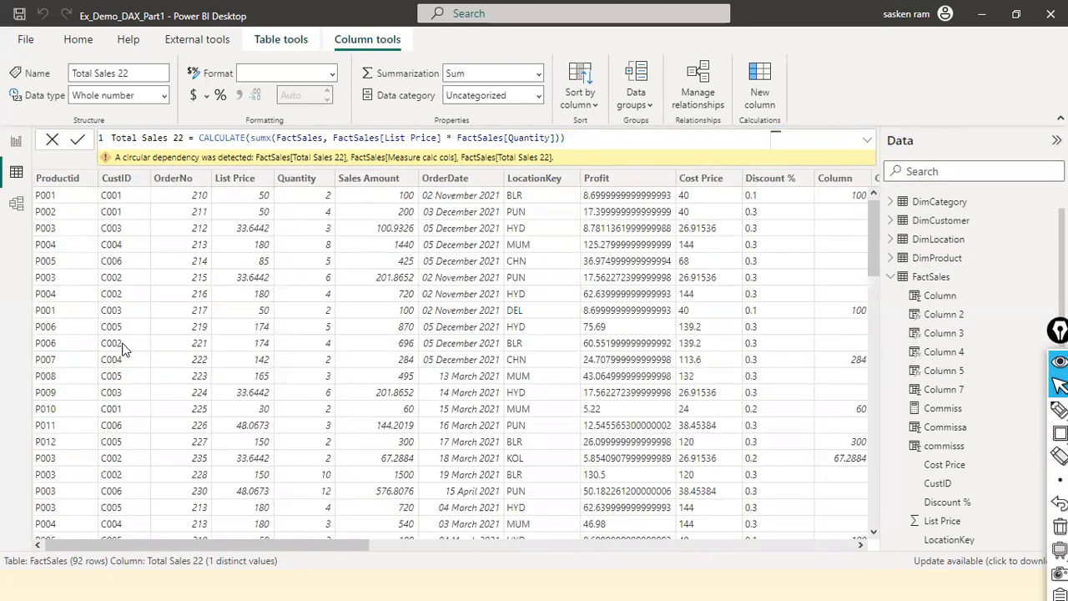
Step: Examine the List Price, OrderNo and Quantity columns of the FactSales table
{"action": "left_click", "coordinate": [255, 187]}
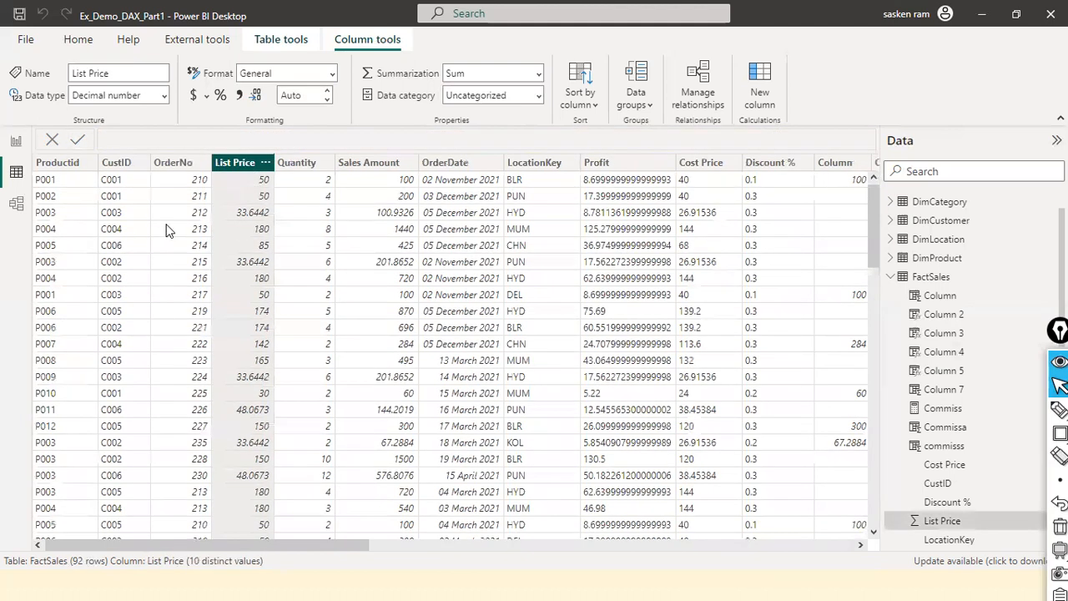
{"action": "left_click", "coordinate": [288, 163]}
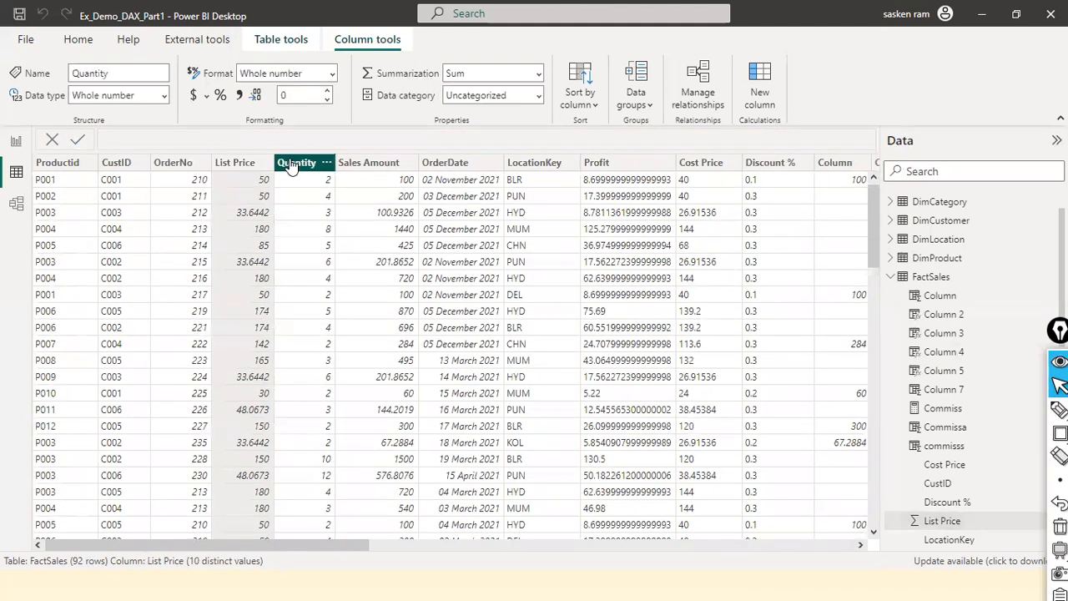
{"action": "left_click", "coordinate": [251, 170]}
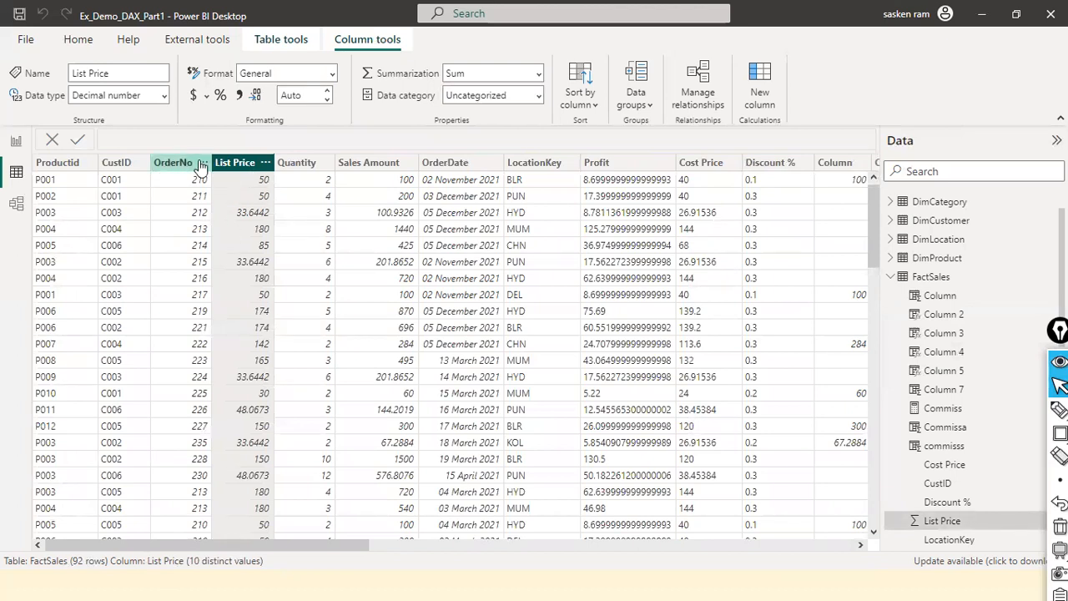
{"action": "left_click", "coordinate": [201, 165]}
{"action": "left_click", "coordinate": [259, 167]}
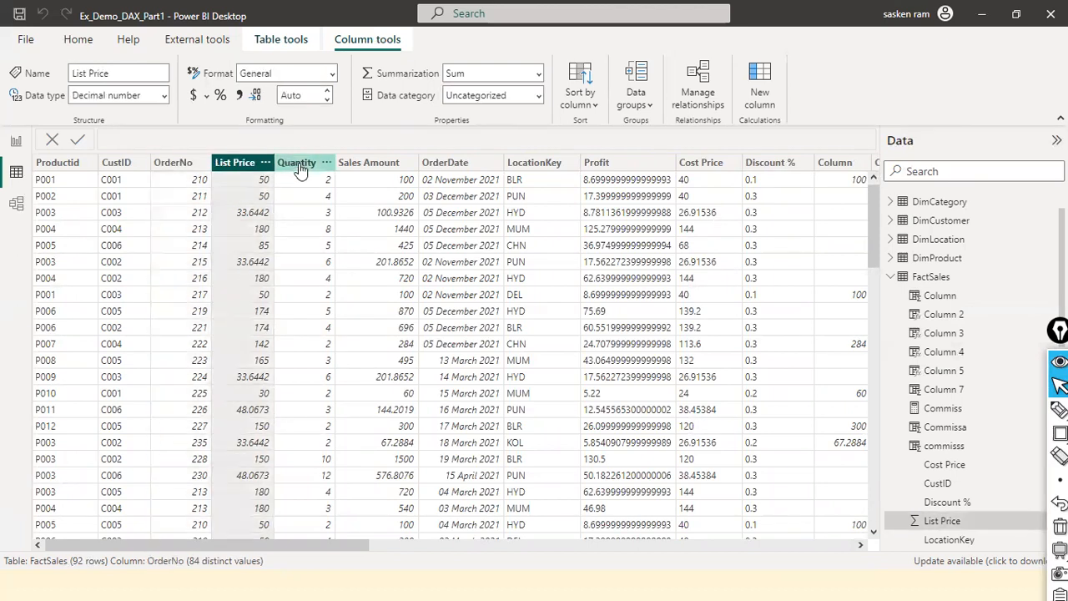
{"action": "left_click", "coordinate": [300, 167]}
Step: Delete the Total Sales 2 calculated column from the FactSales table
{"action": "left_click", "coordinate": [551, 524]}
{"action": "left_click_drag", "start_coordinate": [388, 545], "coordinate": [801, 545]}
{"action": "left_click", "coordinate": [532, 164]}
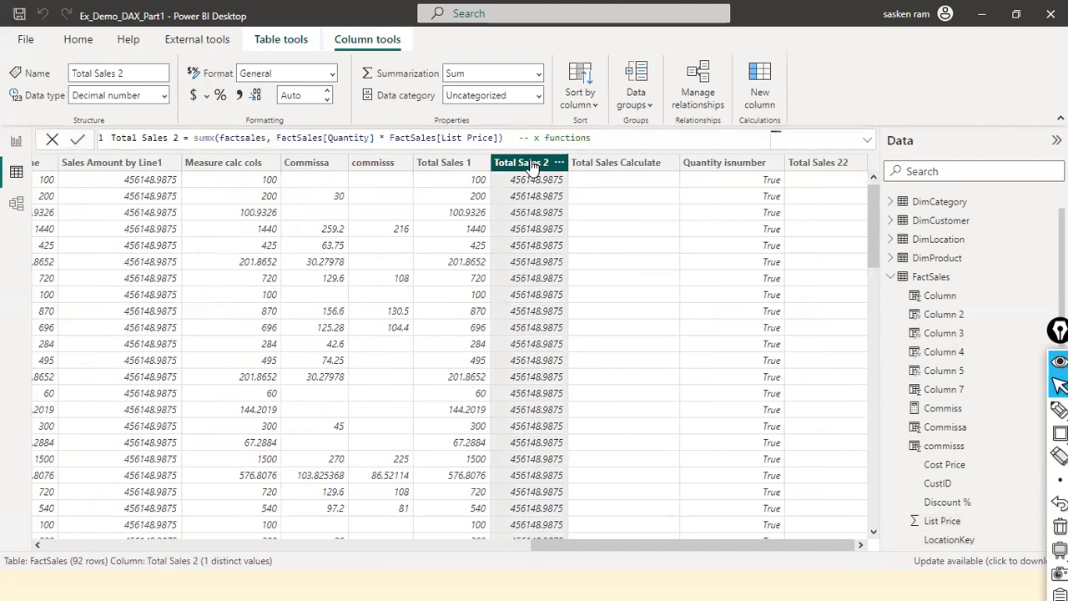
{"action": "right_click", "coordinate": [533, 166]}
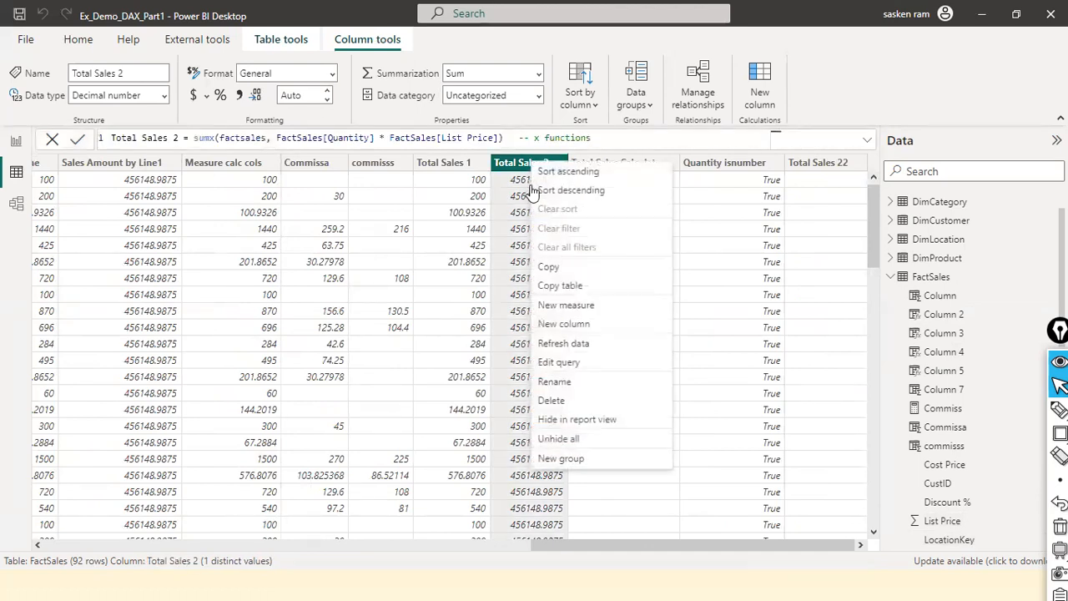
{"action": "left_click", "coordinate": [565, 402]}
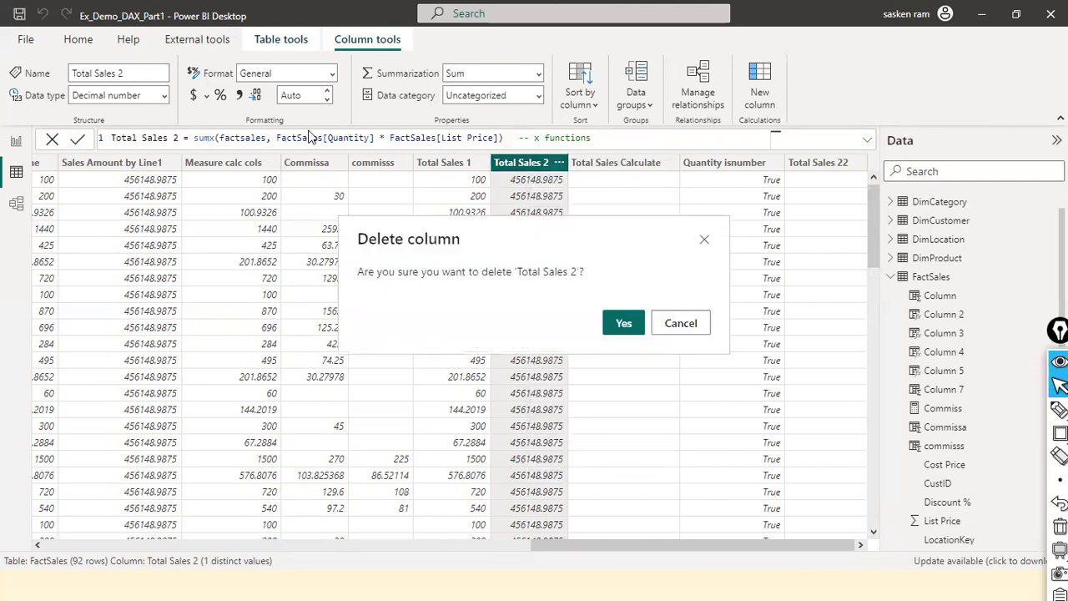
{"action": "left_click", "coordinate": [627, 327]}
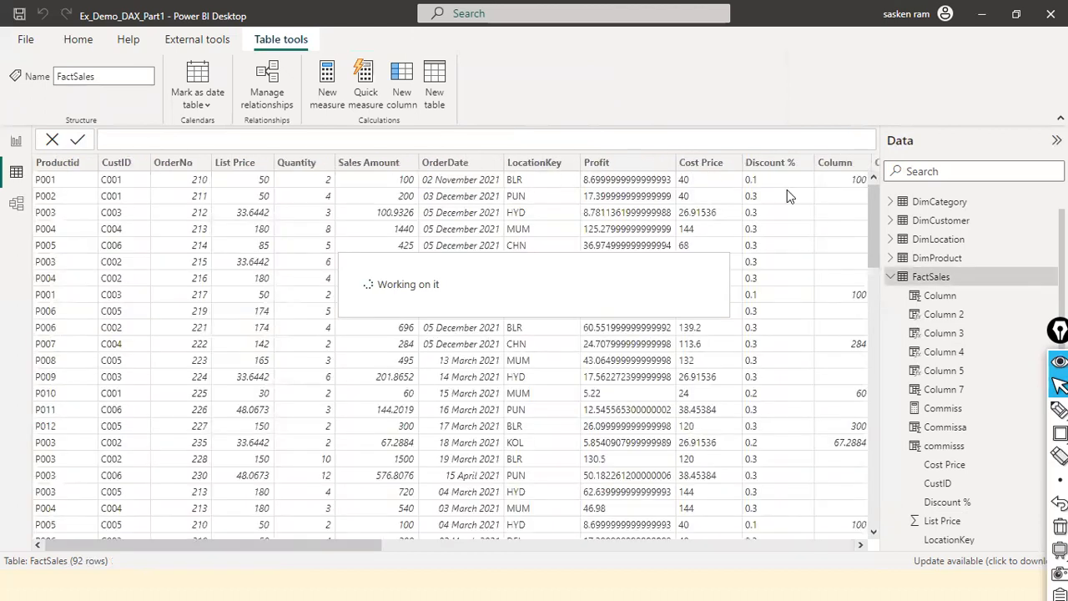
Step: Delete the Total Sales 1 calculated column from the FactSales table
{"action": "left_click", "coordinate": [607, 545]}
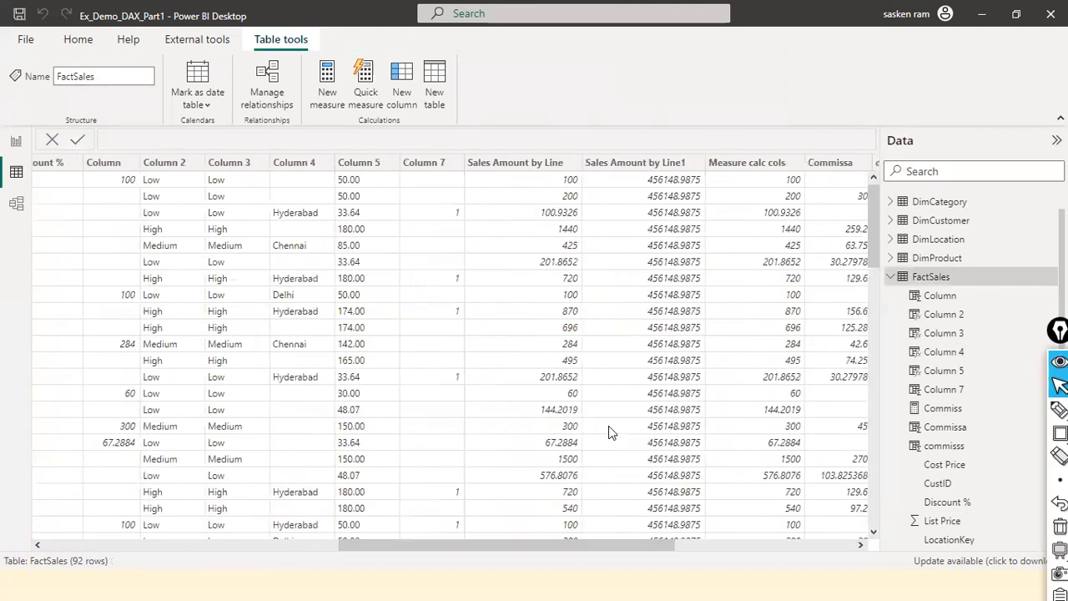
{"action": "left_click_drag", "start_coordinate": [655, 545], "coordinate": [932, 559]}
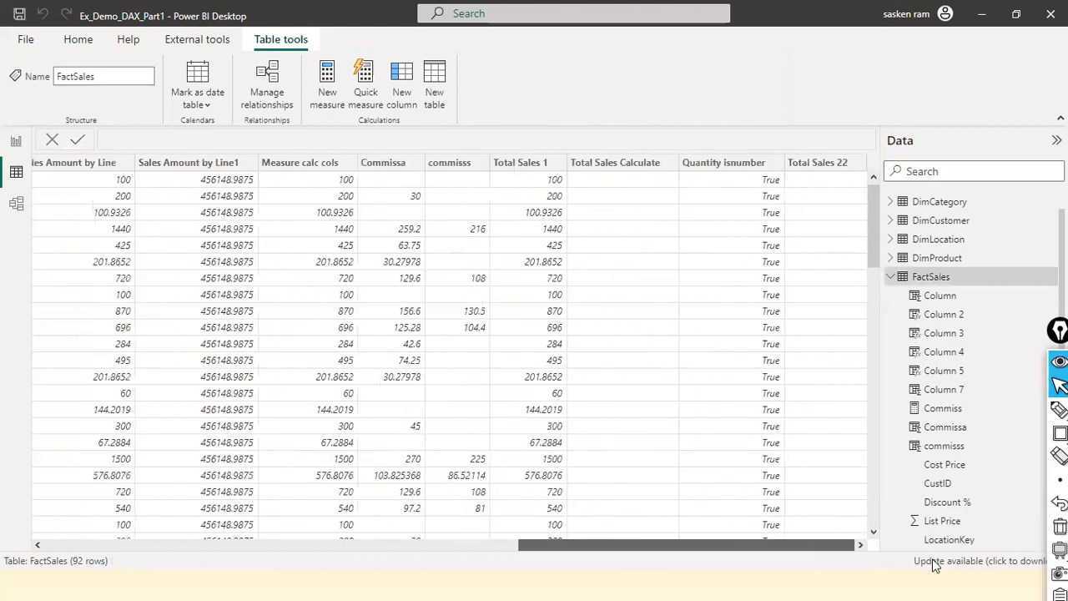
{"action": "left_click", "coordinate": [514, 163]}
{"action": "right_click", "coordinate": [513, 164]}
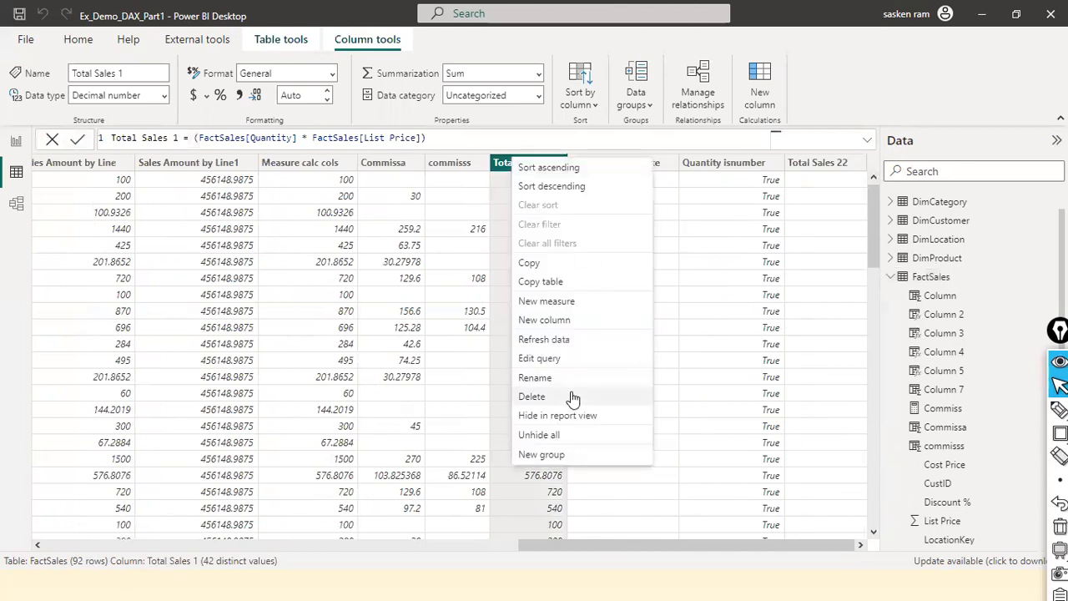
{"action": "left_click", "coordinate": [573, 397]}
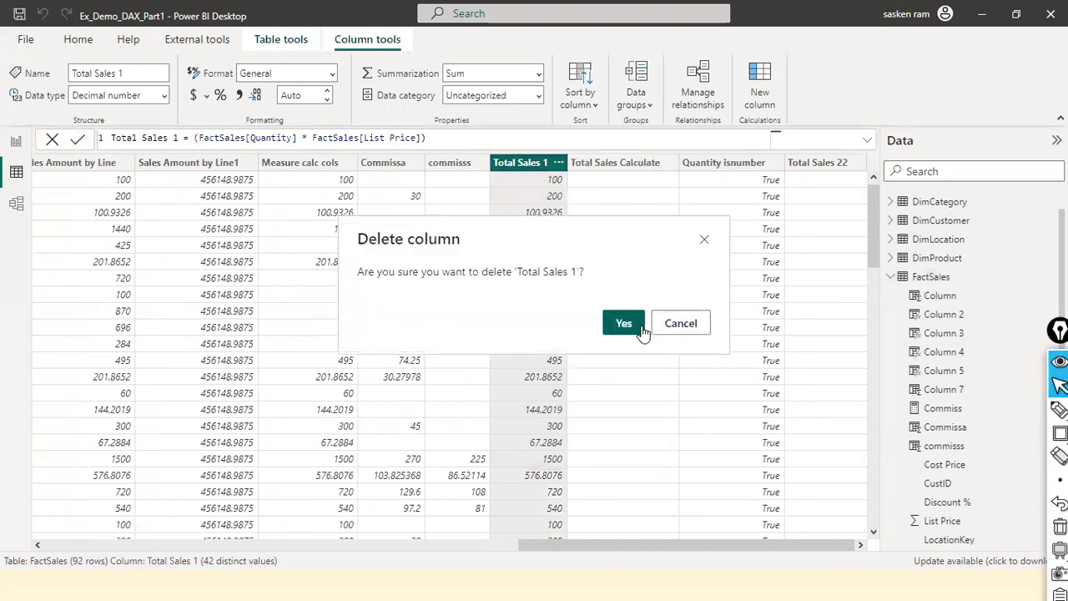
{"action": "left_click", "coordinate": [632, 328]}
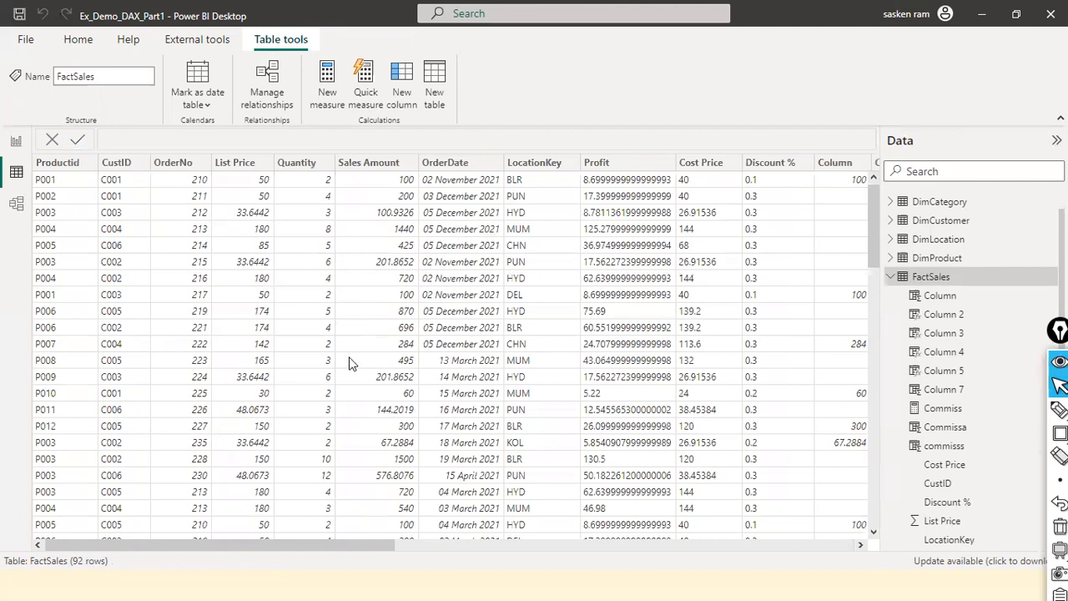
Step: Review the List Price and Quantity columns and the Total Sales 22 column's formula
{"action": "left_click", "coordinate": [255, 162]}
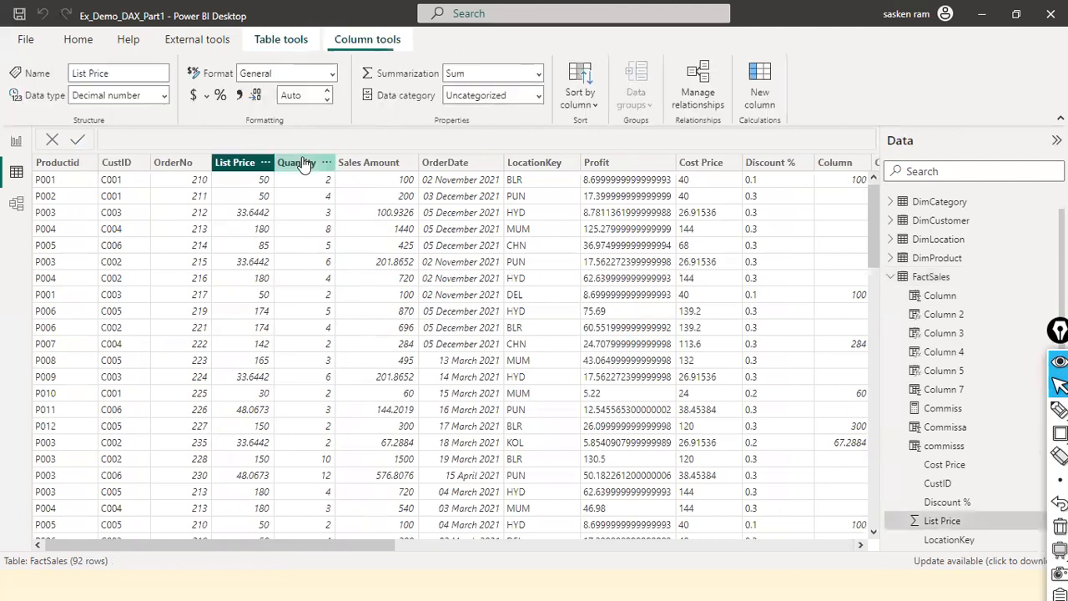
{"action": "left_click", "coordinate": [299, 170]}
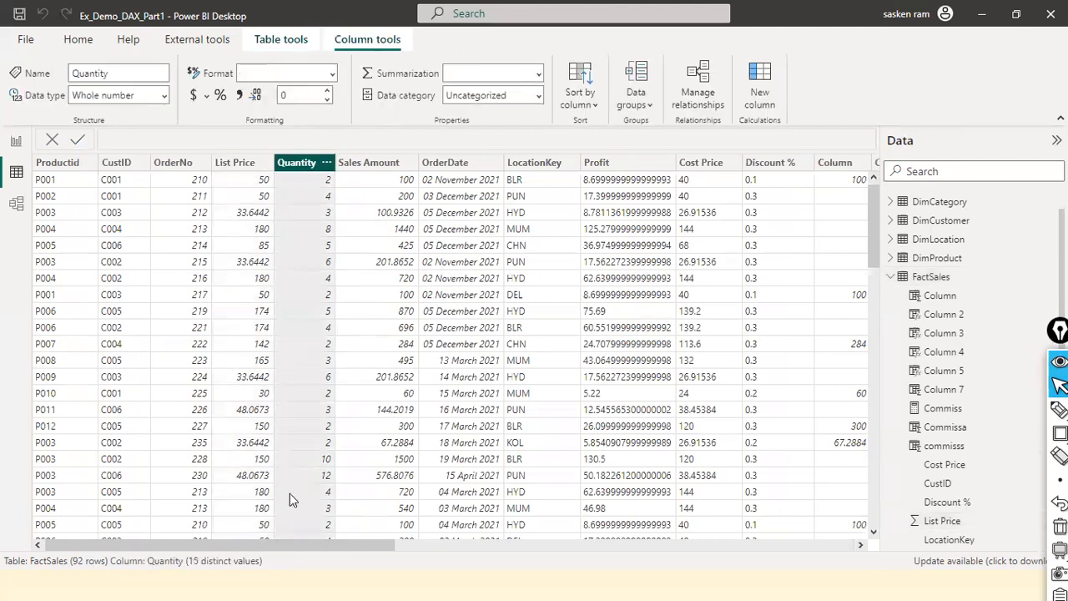
{"action": "left_click", "coordinate": [811, 540]}
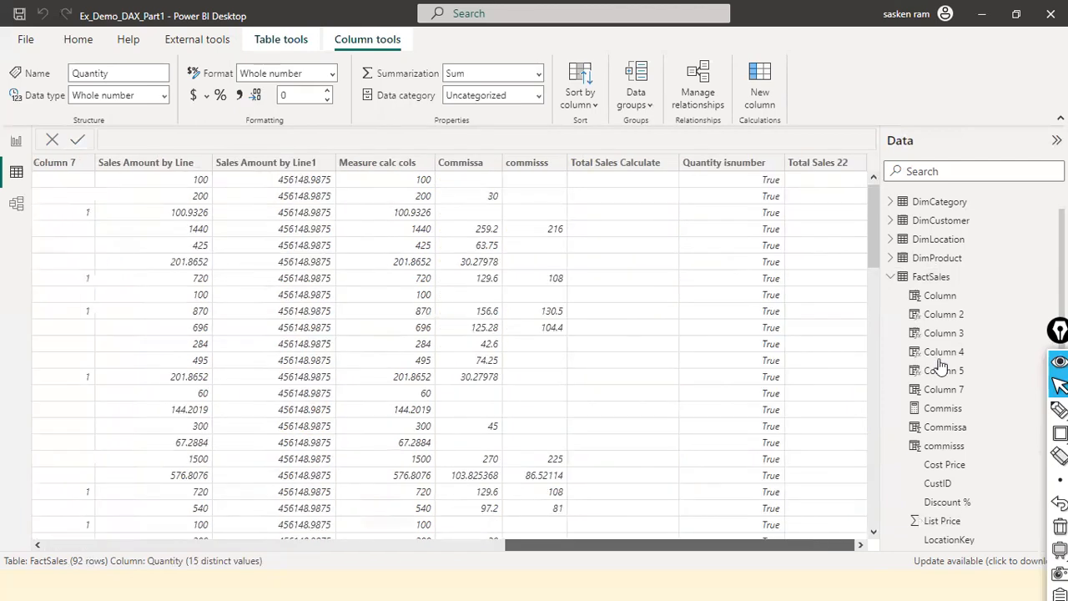
{"action": "right_click", "coordinate": [831, 165]}
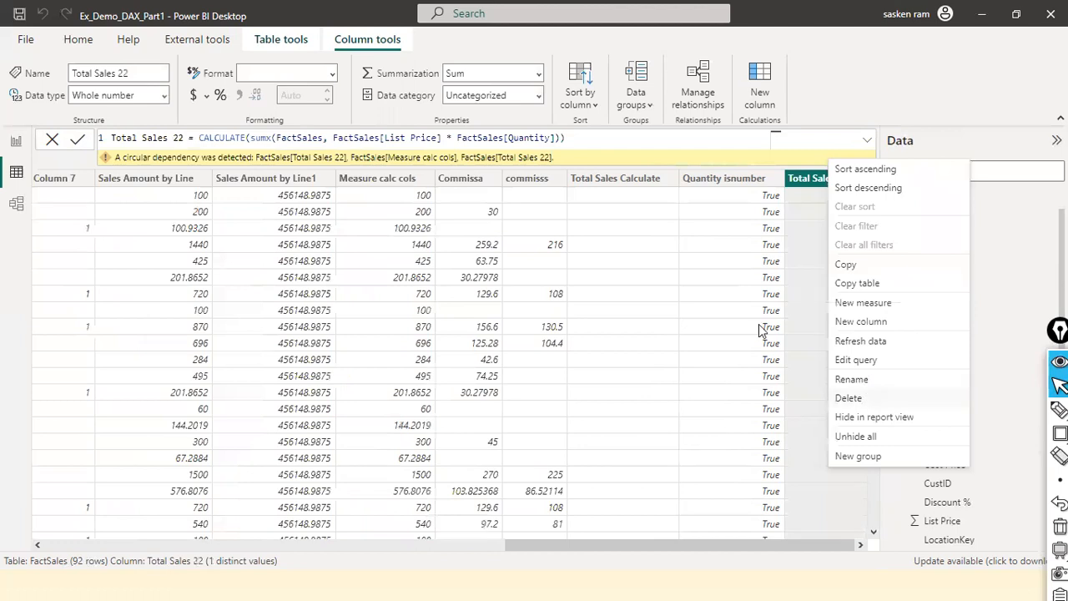
{"action": "left_click", "coordinate": [638, 299]}
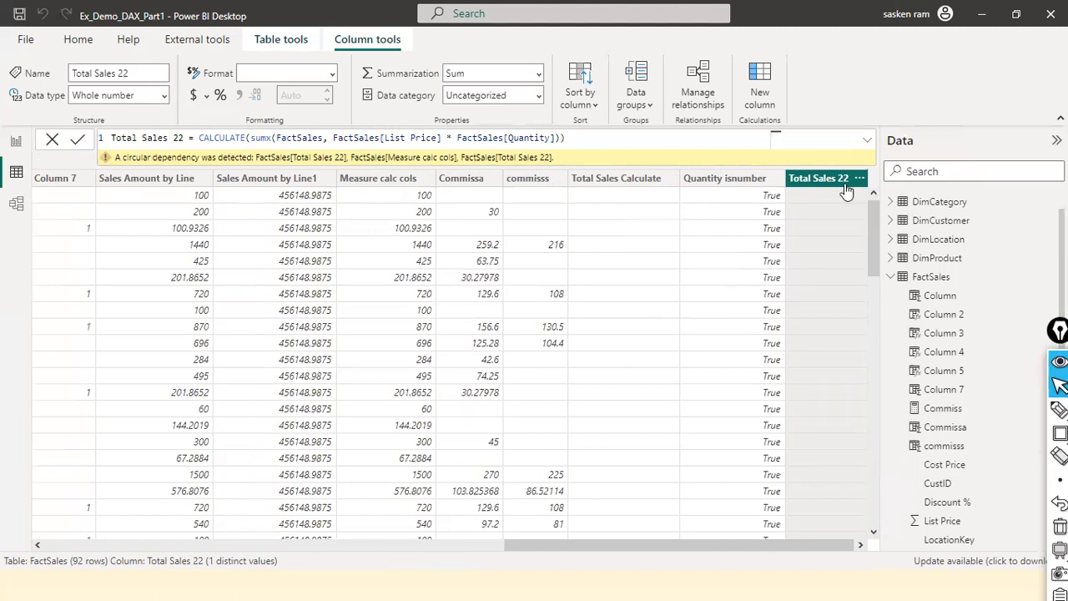
Step: Rename the Total Sales 22 column to Total Sales 222 within its formula
{"action": "left_click", "coordinate": [178, 137]}
{"action": "type", "text": "2"}
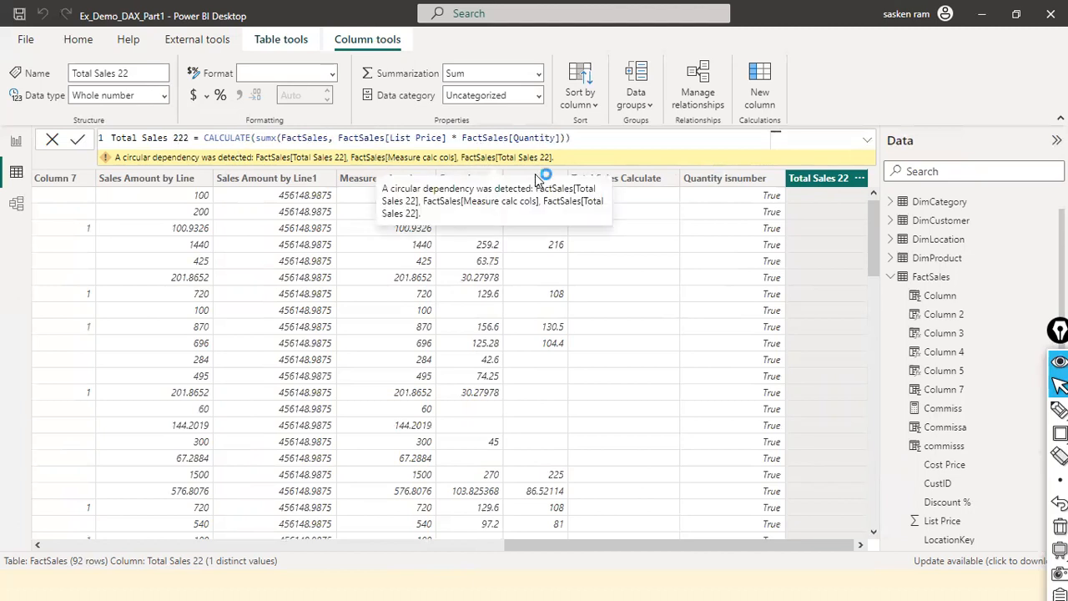
{"action": "key", "text": "Return"}
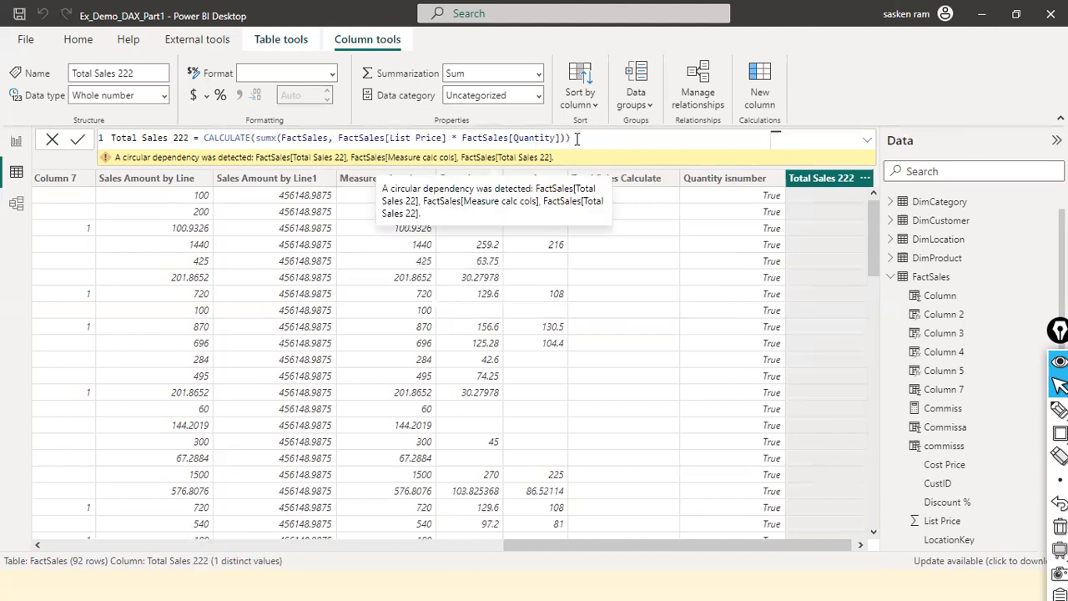
Step: Copy the whole Total Sales 222 formula and delete that calculated column from the FactSales table
{"action": "key", "text": "ctrl+a"}
{"action": "key", "text": "ctrl+c"}
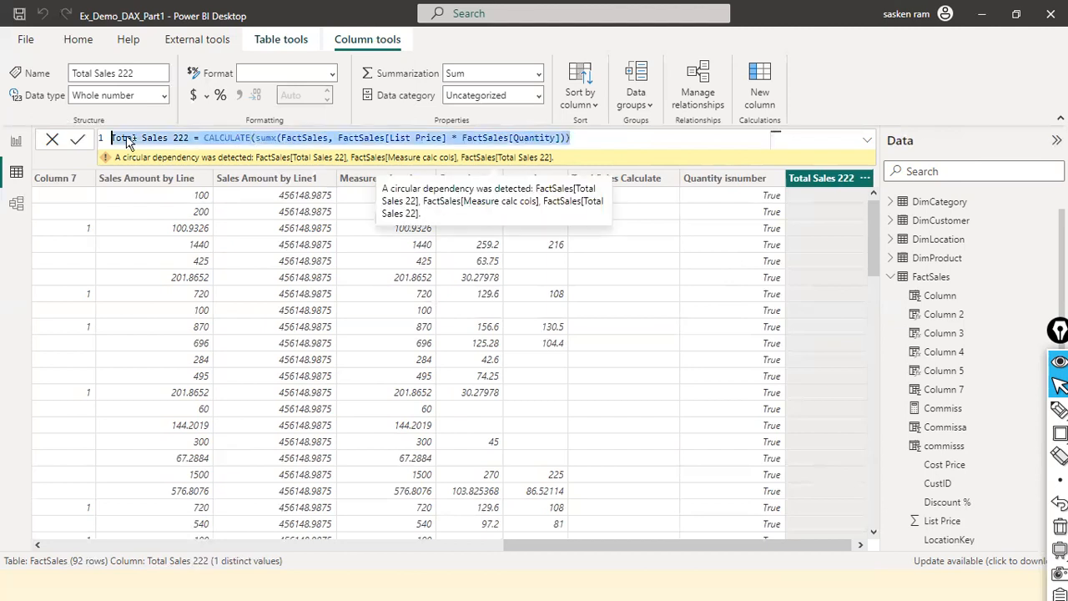
{"action": "right_click", "coordinate": [803, 181]}
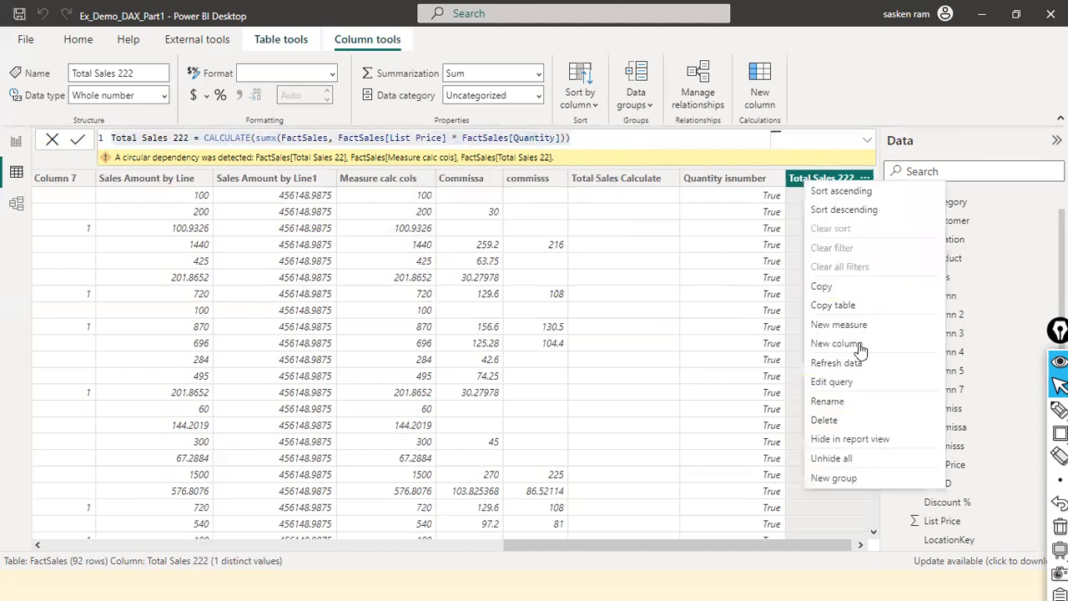
{"action": "left_click", "coordinate": [822, 422]}
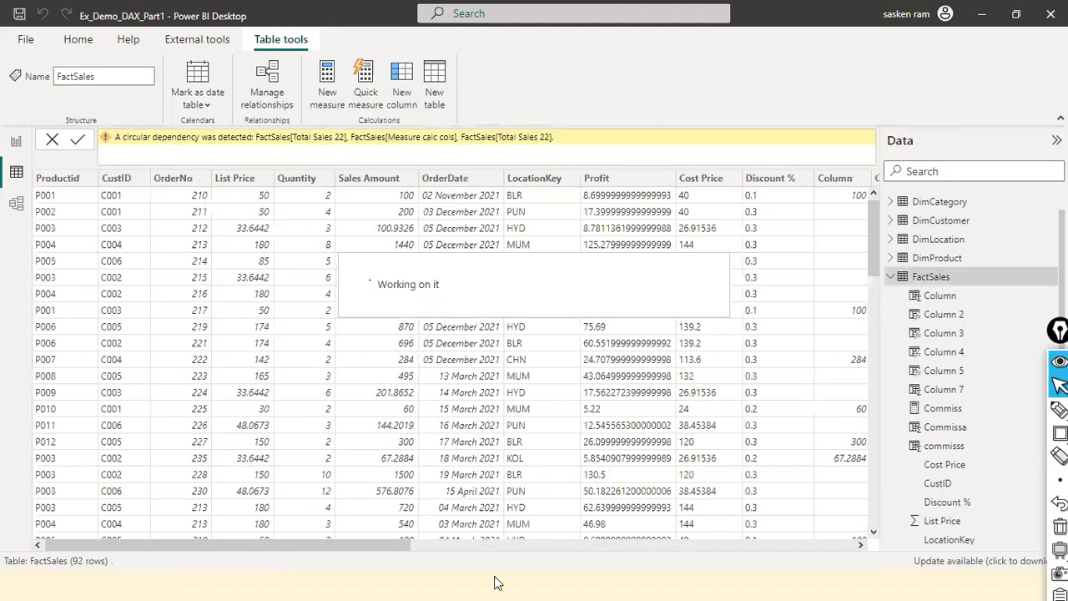
Step: Delete the Total Sales Calculate column from the FactSales table and check the table's remaining columns
{"action": "left_click_drag", "start_coordinate": [403, 546], "coordinate": [920, 536]}
{"action": "scroll", "coordinate": [709, 185], "scroll_direction": "right", "scroll_amount": 3}
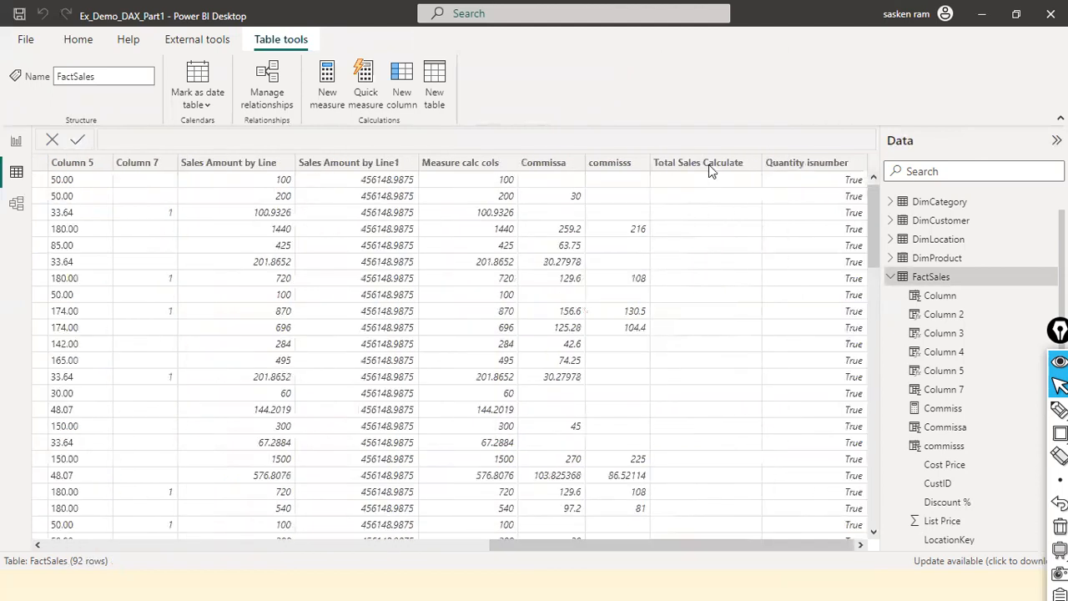
{"action": "left_click", "coordinate": [710, 171]}
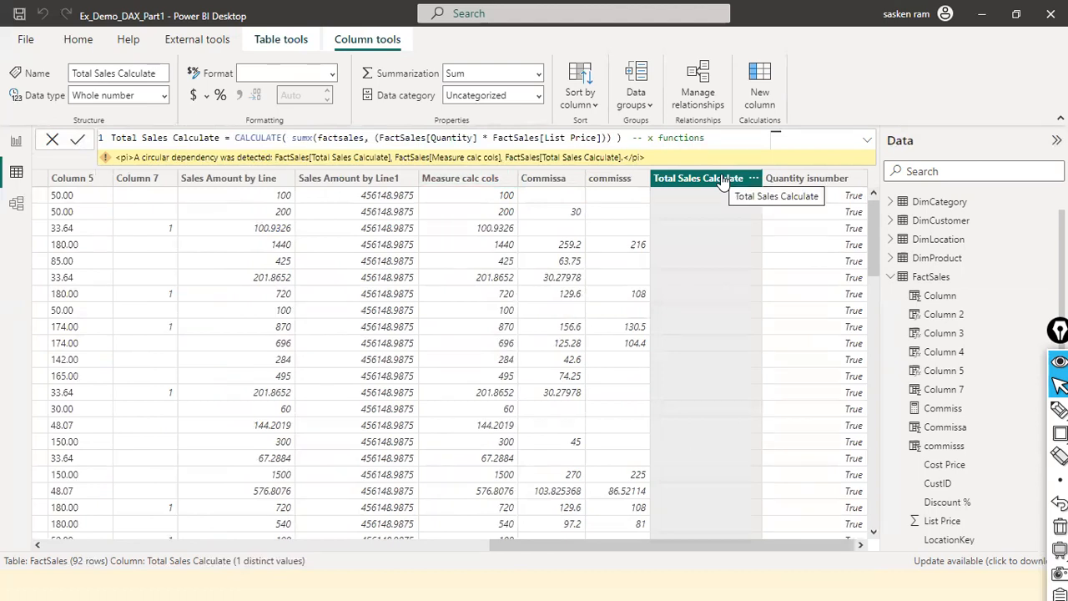
{"action": "right_click", "coordinate": [722, 175]}
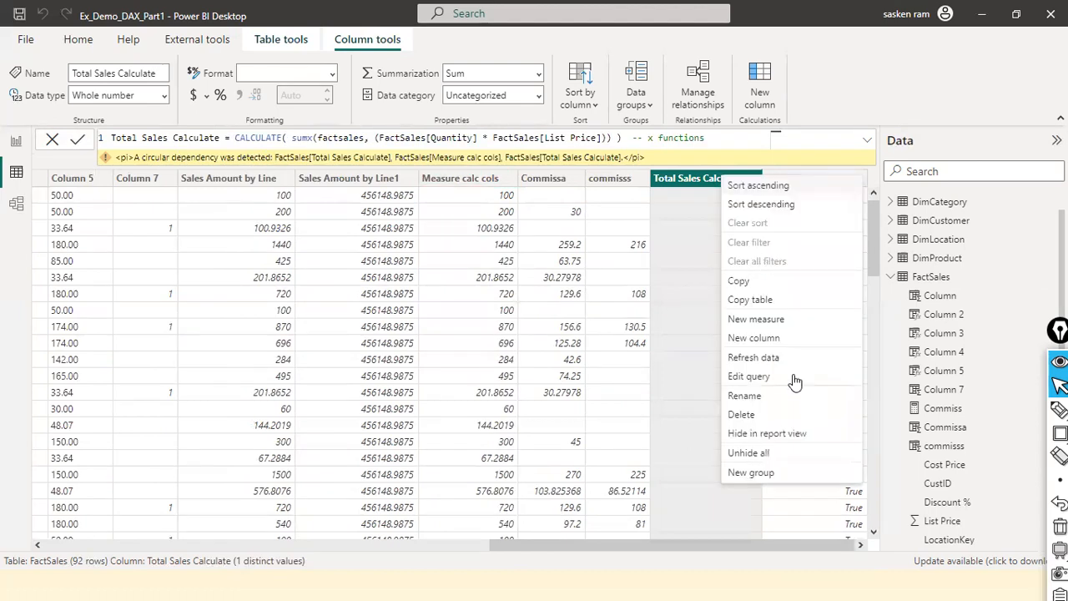
{"action": "left_click", "coordinate": [755, 418]}
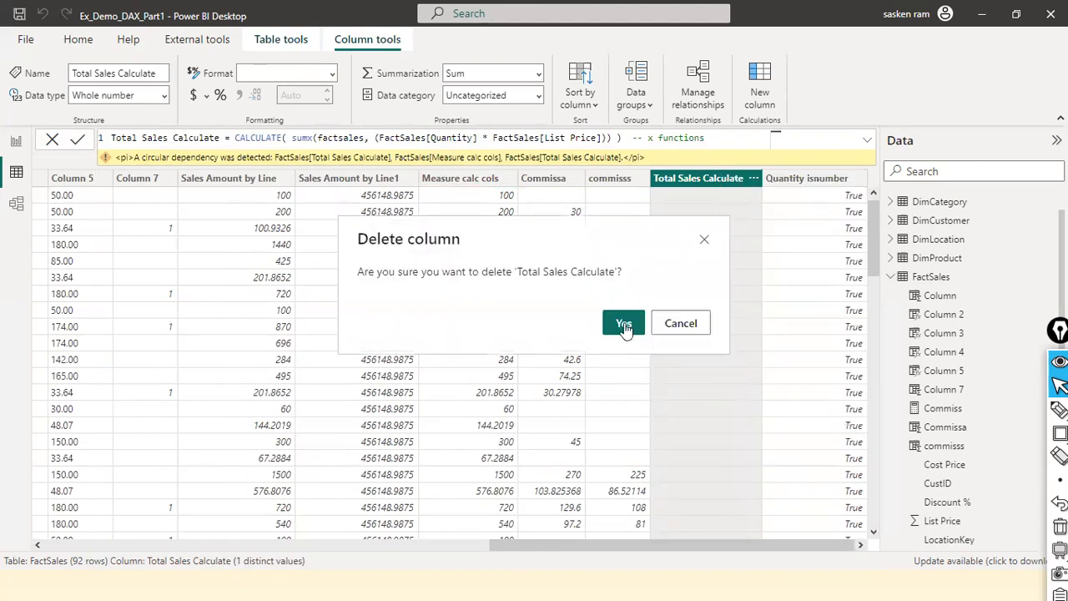
{"action": "left_click", "coordinate": [623, 322]}
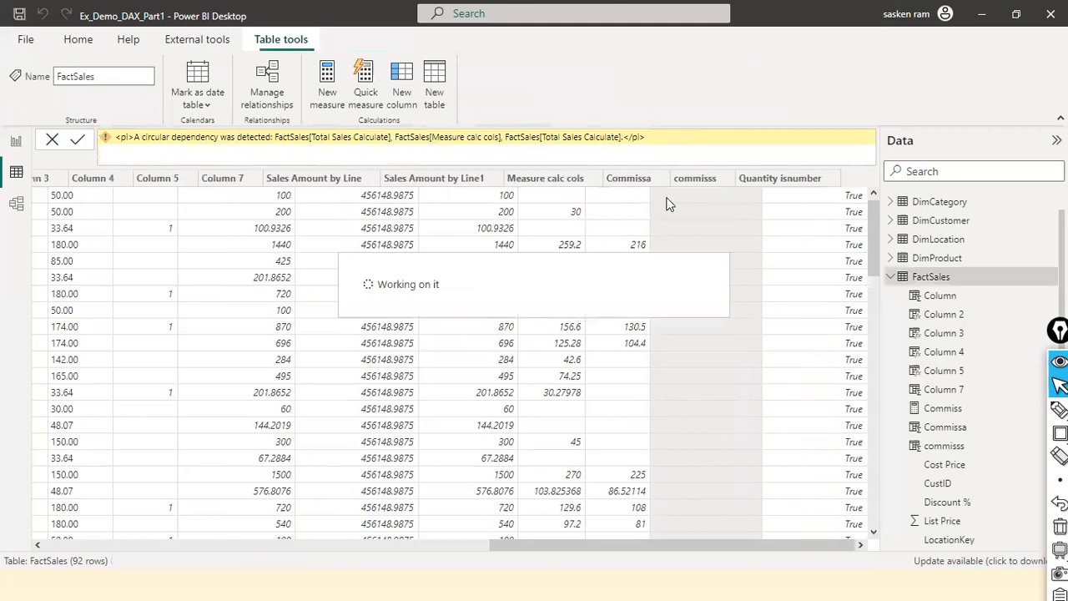
{"action": "left_click", "coordinate": [265, 545]}
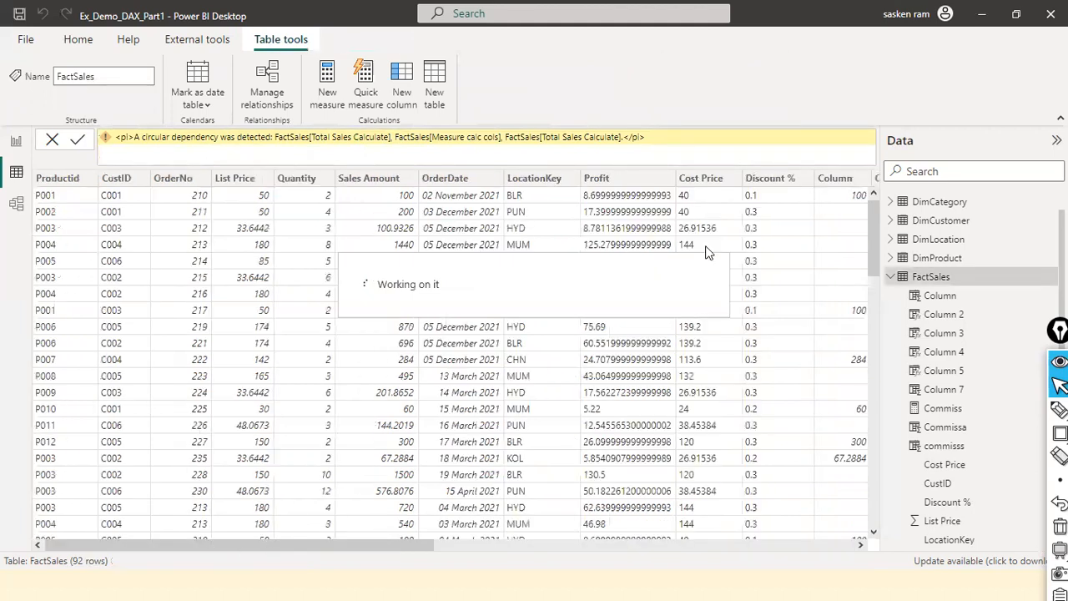
{"action": "left_click", "coordinate": [452, 545]}
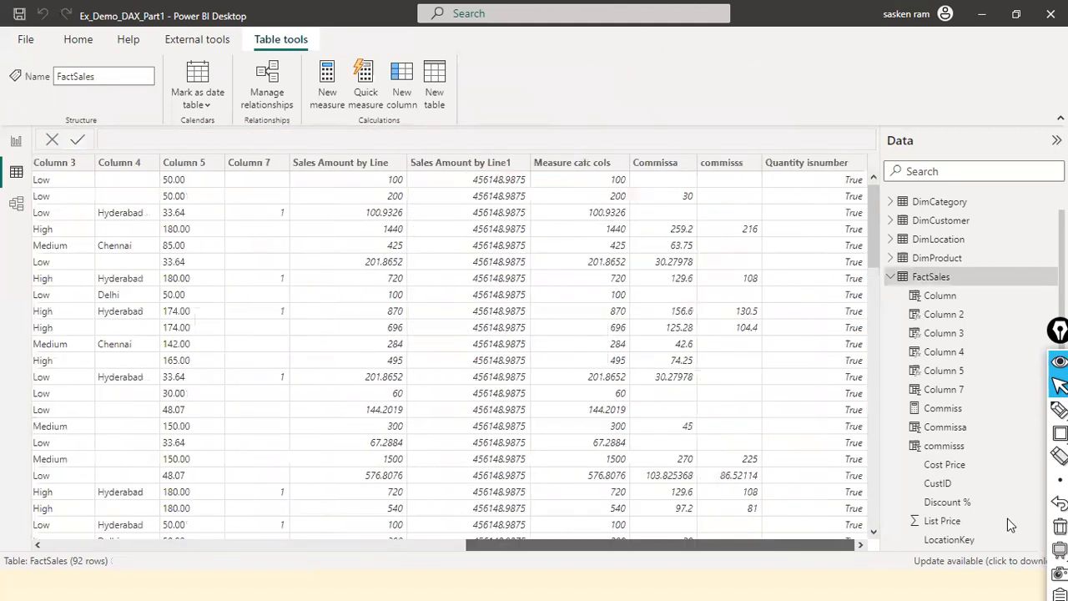
Step: Add a calculated column to FactSales: Total Sales 222 = CALCULATE(sumx(FactSales, FactSales[List Price] * FactSales[Quantity]))
{"action": "left_click", "coordinate": [409, 88]}
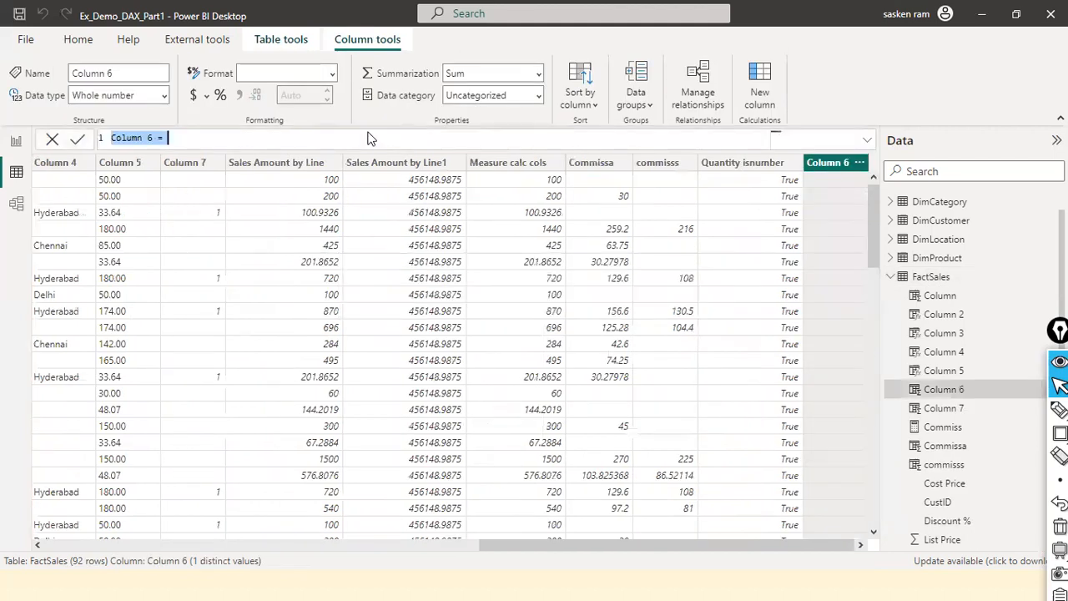
{"action": "key", "text": "ctrl+v"}
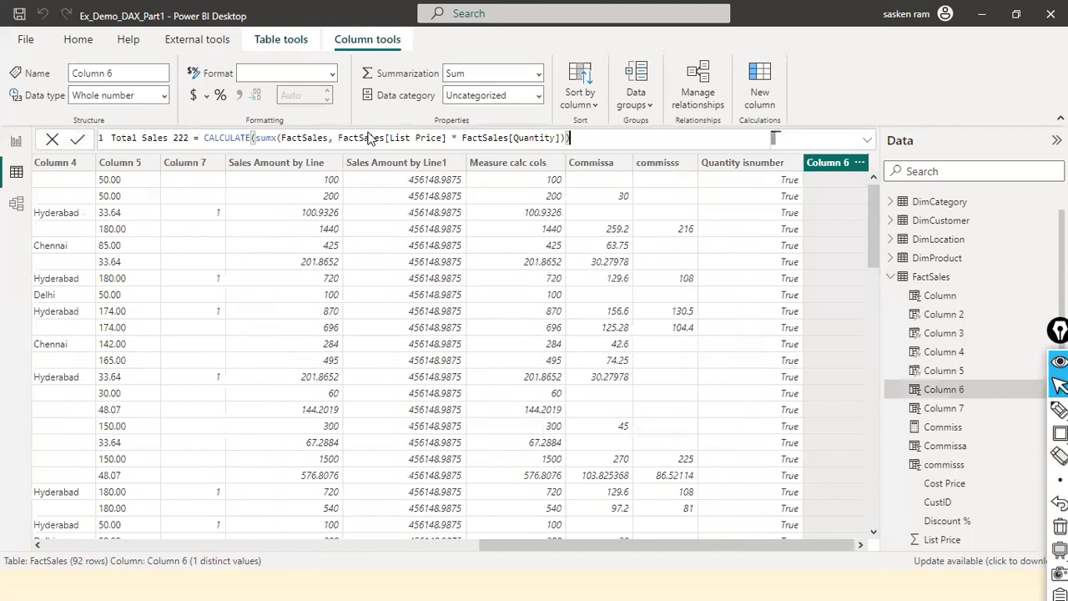
{"action": "key", "text": "Return"}
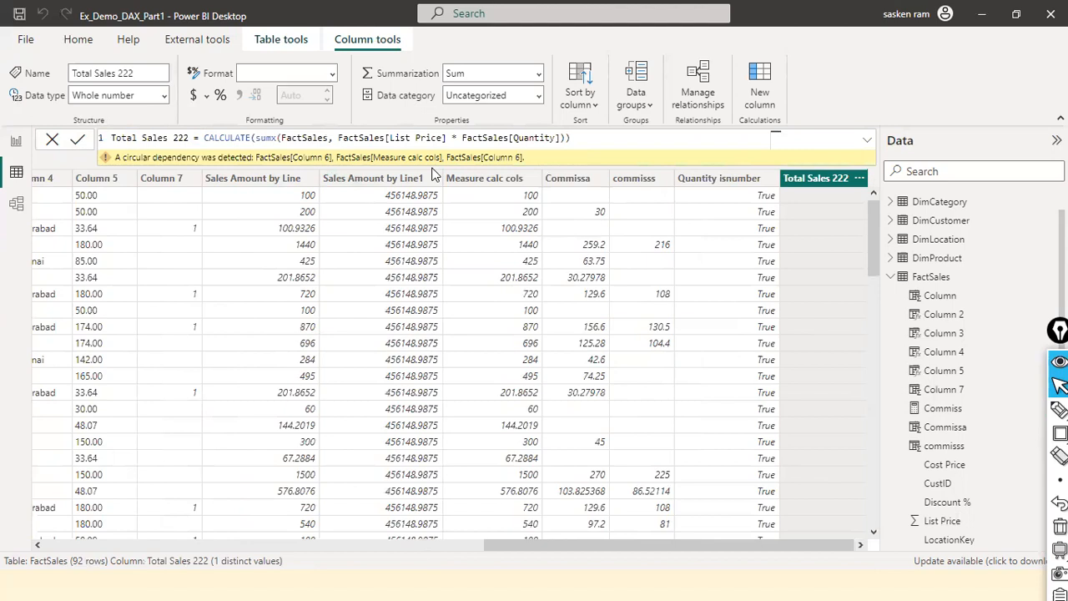
Step: Delete the Measure calc cols column from the FactSales table
{"action": "left_click", "coordinate": [481, 187]}
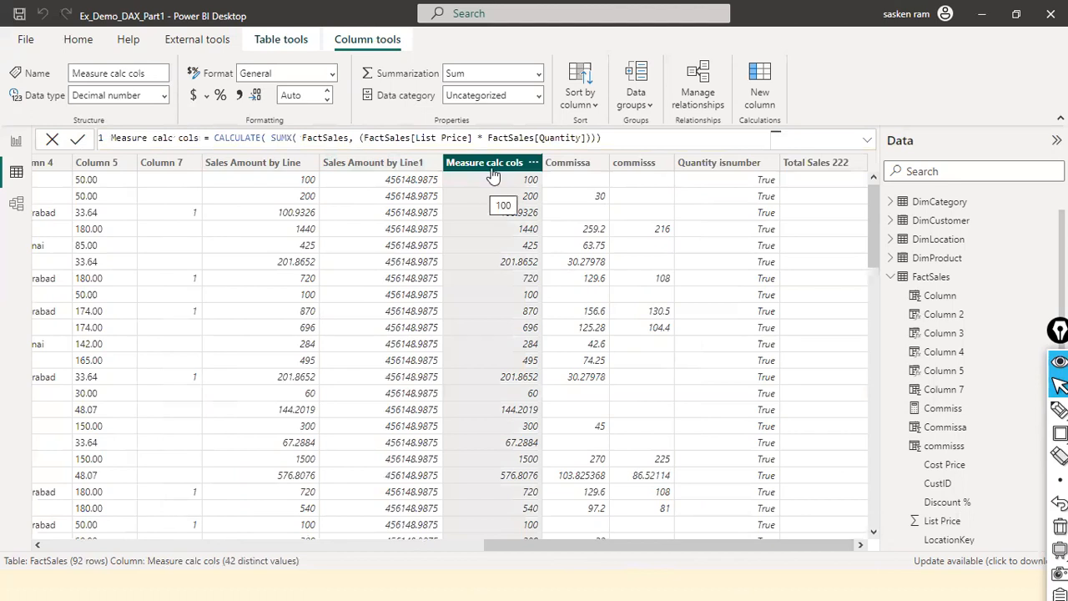
{"action": "right_click", "coordinate": [825, 165]}
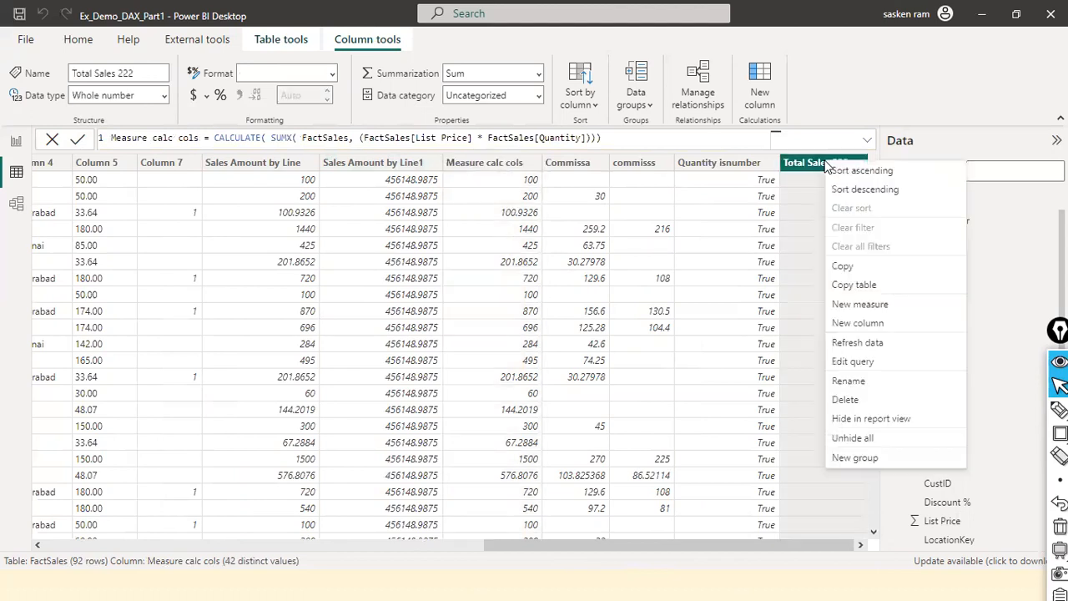
{"action": "right_click", "coordinate": [482, 183]}
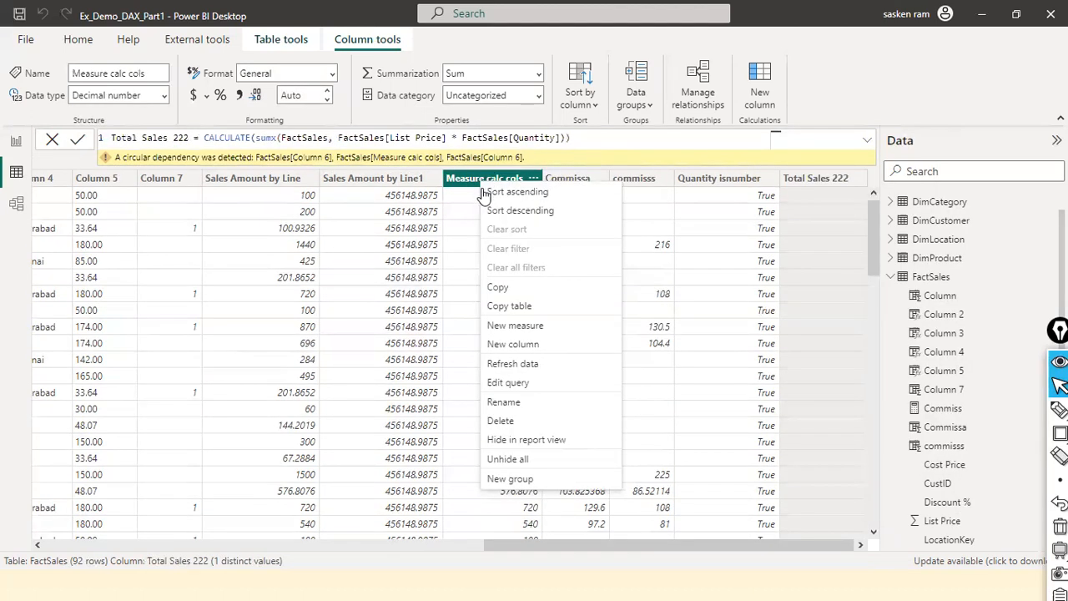
{"action": "left_click", "coordinate": [509, 423]}
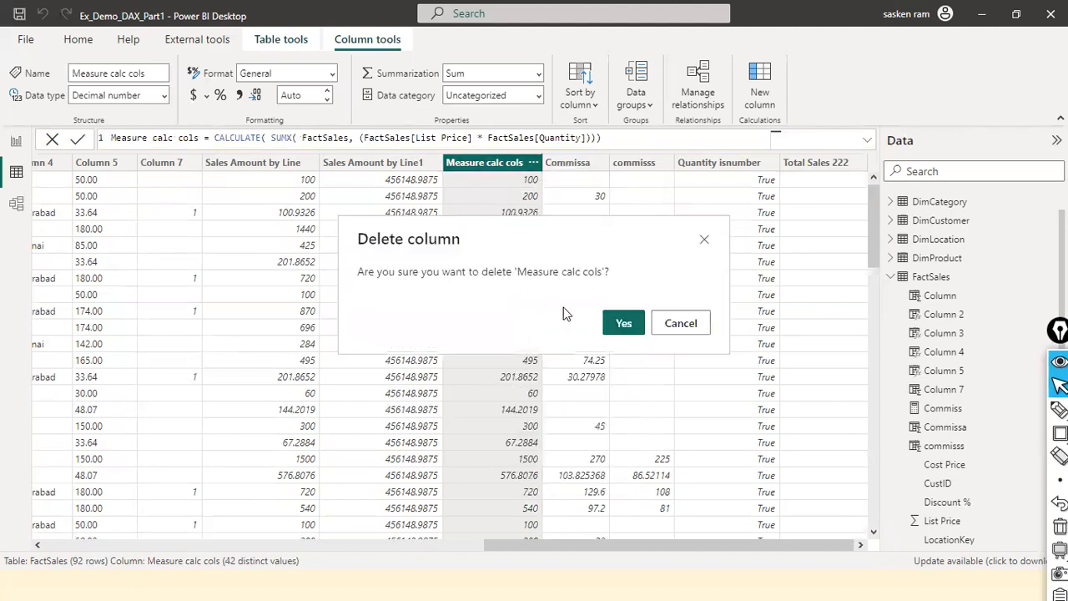
{"action": "left_click", "coordinate": [634, 325]}
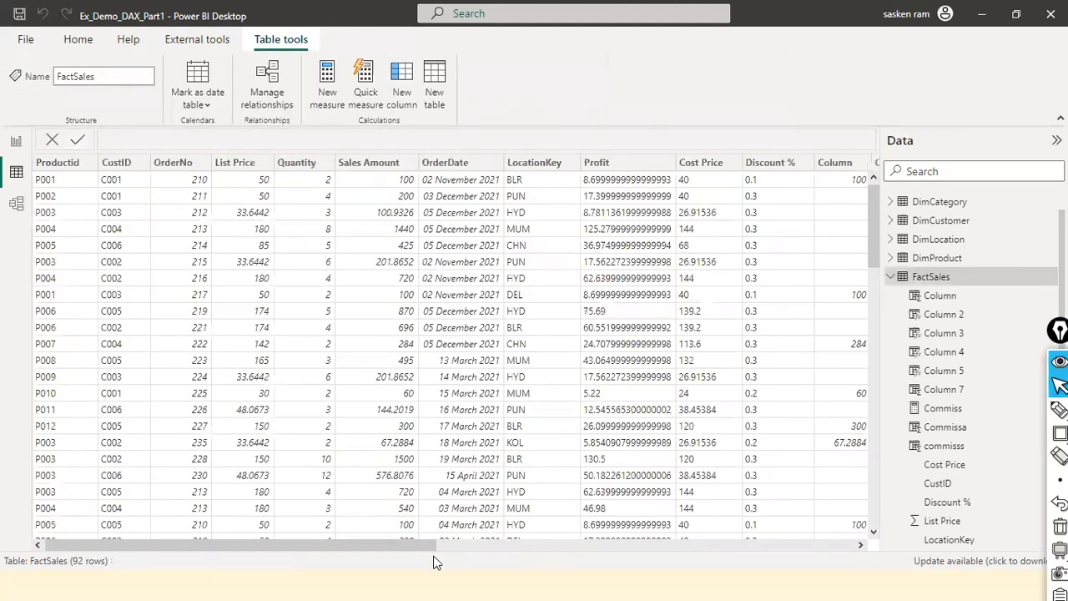
Step: Try to remove the CALCULATE wrapper from the Total Sales 222 column formula, keeping only the sumx expression
{"action": "left_click_drag", "start_coordinate": [424, 541], "coordinate": [975, 556]}
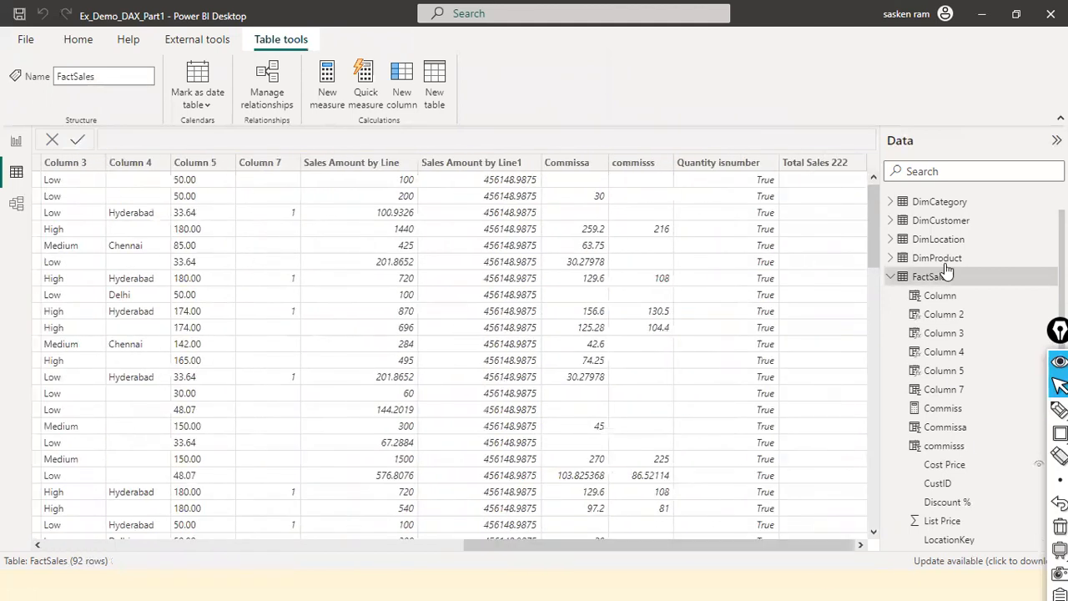
{"action": "left_click", "coordinate": [832, 173]}
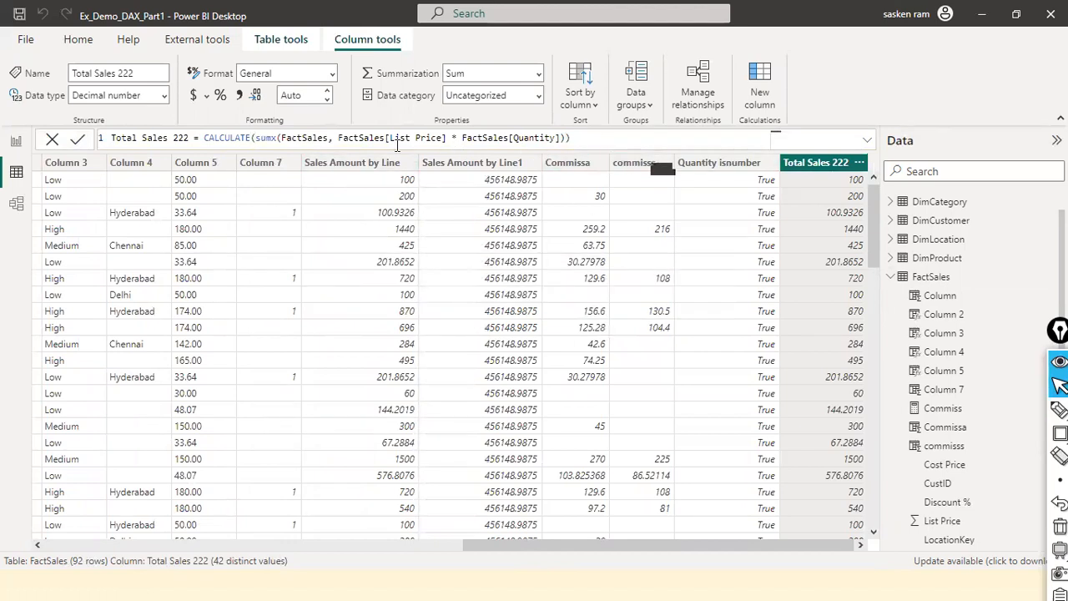
{"action": "left_click", "coordinate": [251, 138]}
{"action": "key", "text": "End"}
{"action": "key", "text": "BackSpace"}
{"action": "key", "text": "BackSpace"}
{"action": "key", "text": "BackSpace"}
{"action": "key", "text": "BackSpace"}
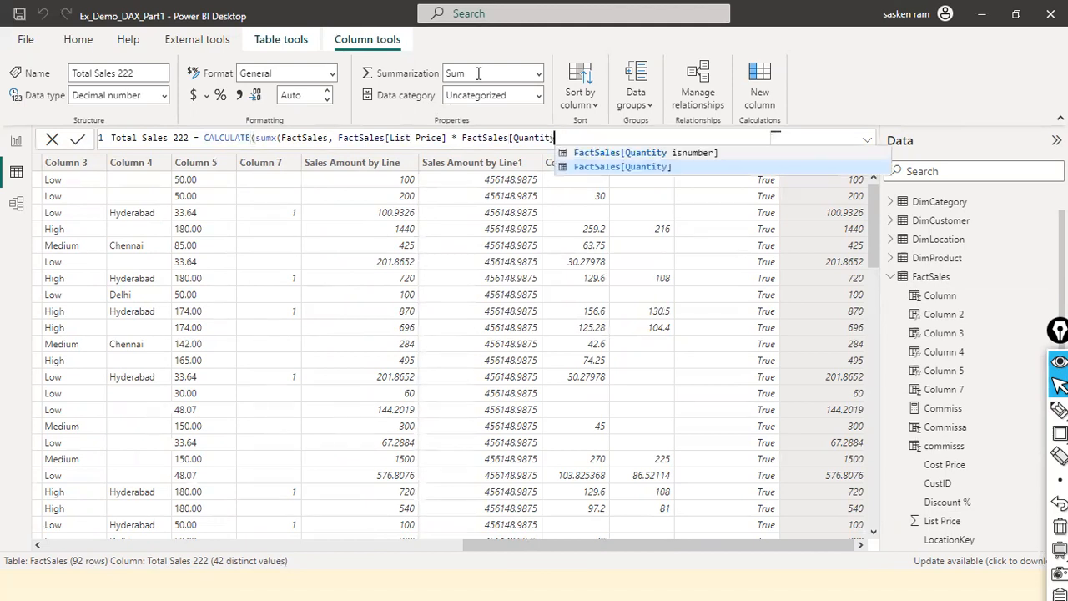
{"action": "type", "text": "y])"}
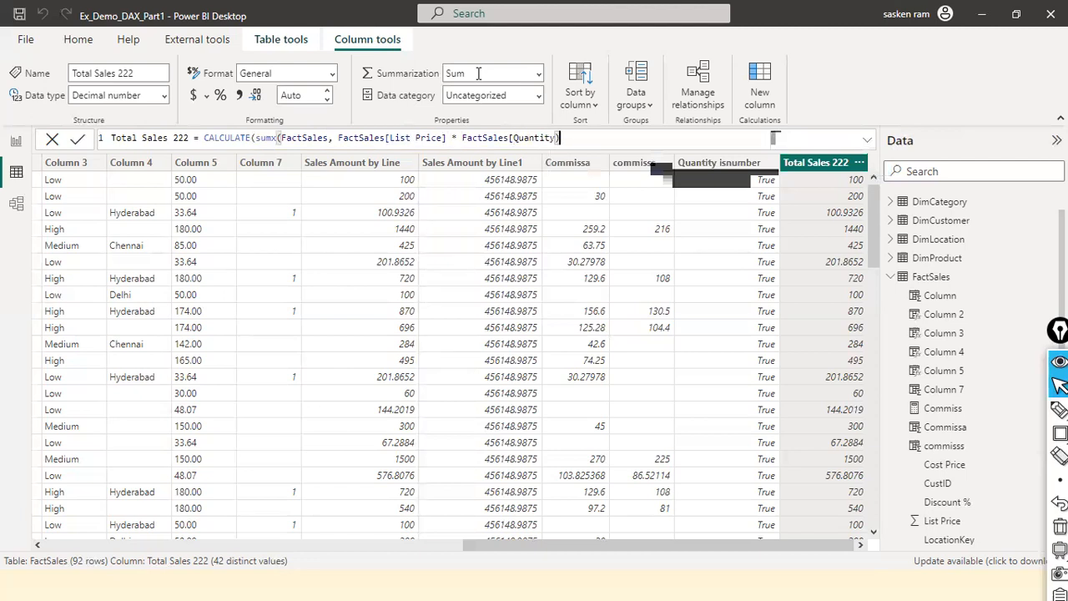
{"action": "type", "text": ")"}
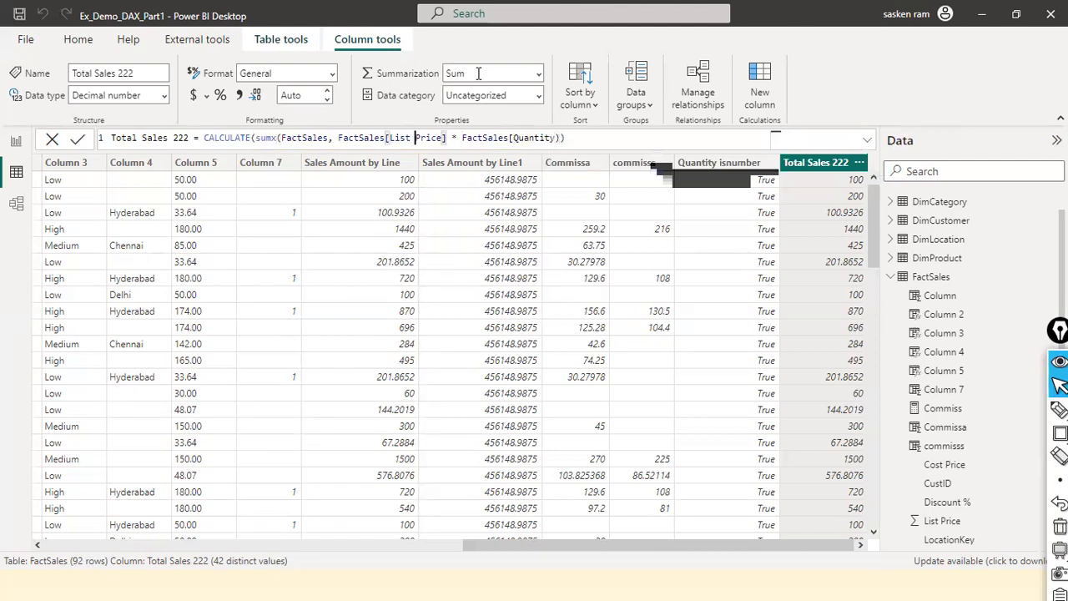
{"action": "key", "text": "ctrl+Left"}
{"action": "key", "text": "ctrl+shift+Left"}
{"action": "key", "text": "ctrl+shift+Left"}
{"action": "key", "text": "shift+Right"}
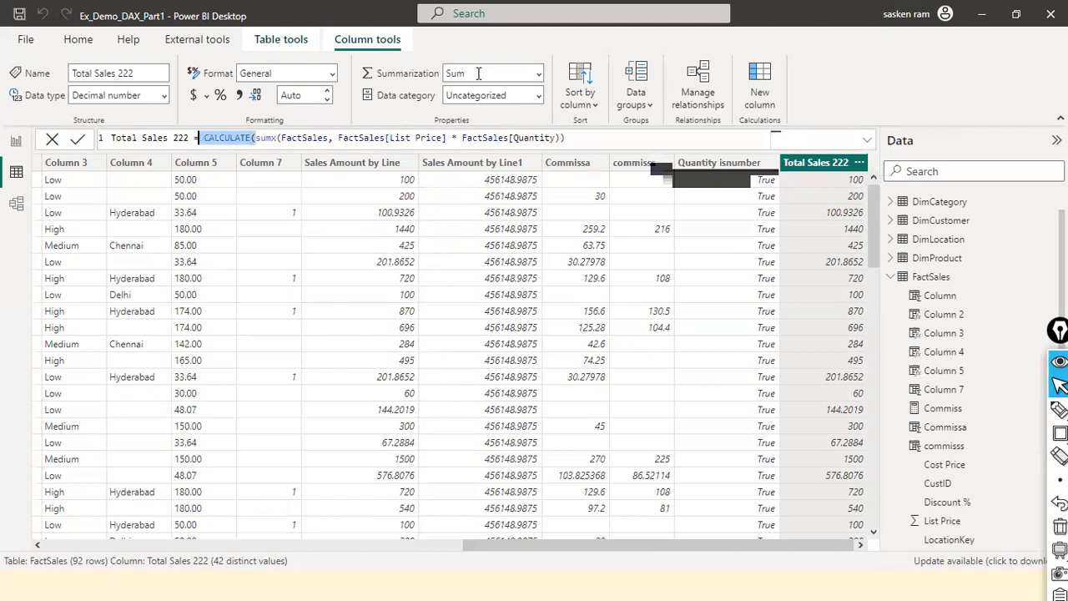
{"action": "key", "text": "Delete"}
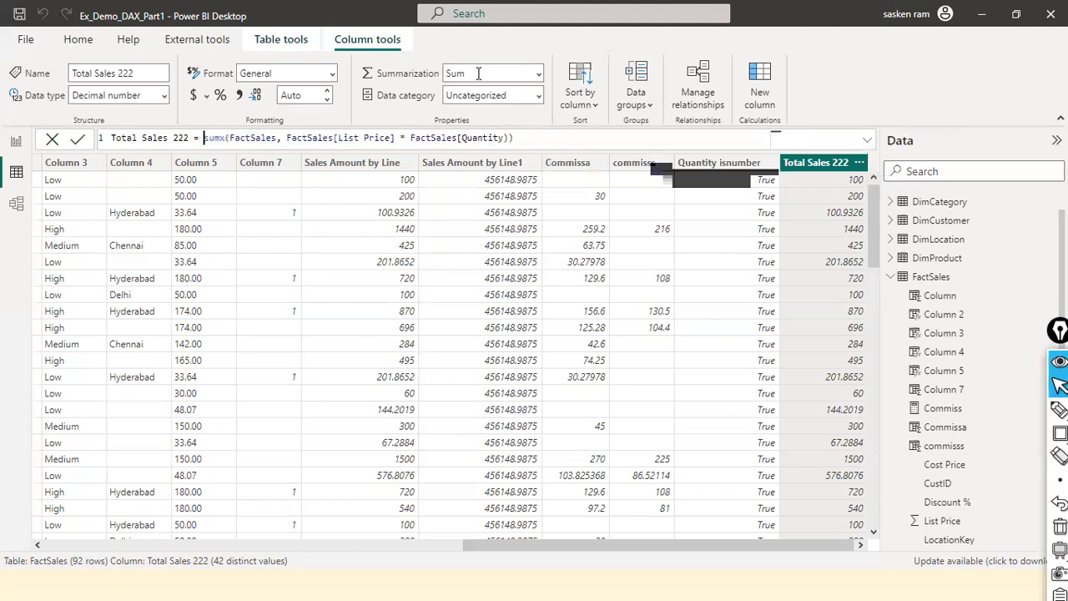
{"action": "key", "text": "BackSpace"}
{"action": "key", "text": "Return"}
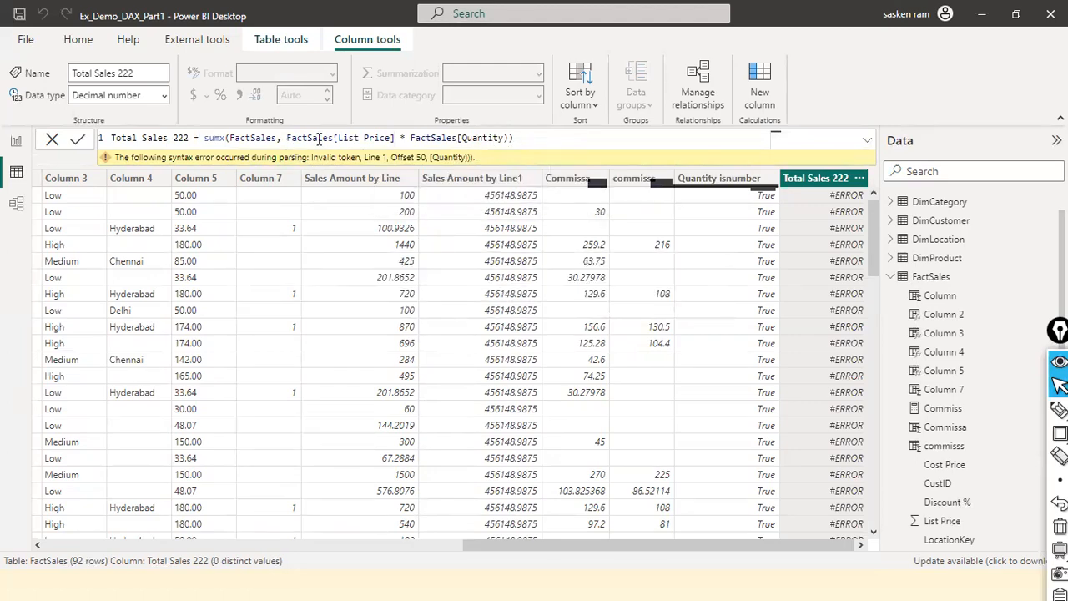
Step: Correct the closing brackets so Total Sales 222 reads sumx(FactSales, FactSales[List Price] * FactSales[Quantity])
{"action": "left_click", "coordinate": [525, 139]}
{"action": "key", "text": "BackSpace"}
{"action": "type", "text": "]"}
{"action": "key", "text": "Return"}
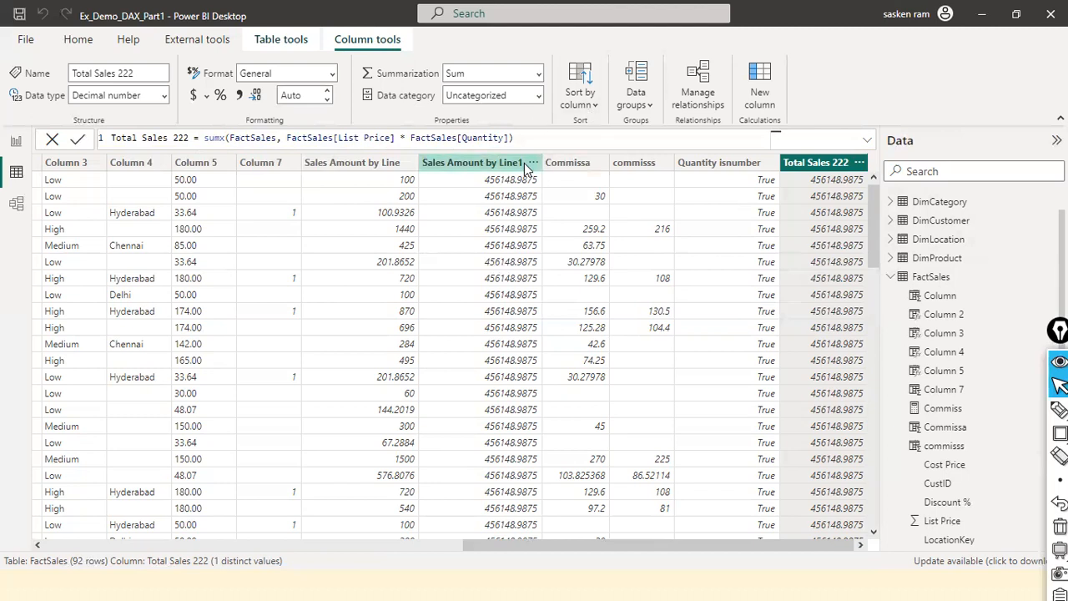
Step: Wrap the sumx expression of Total Sales 222 in CALCULATE( ) again and commit the formula
{"action": "key", "text": "End"}
{"action": "key", "text": "Left"}
{"action": "key", "text": "Left"}
{"action": "key", "text": "Left"}
{"action": "key", "text": "Left"}
{"action": "key", "text": "Left"}
{"action": "key", "text": "Left"}
{"action": "key", "text": "Left"}
{"action": "key", "text": "Left"}
{"action": "key", "text": "Left"}
{"action": "key", "text": "Left"}
{"action": "key", "text": "Left"}
{"action": "key", "text": "Left"}
{"action": "key", "text": "Left"}
{"action": "key", "text": "Left"}
{"action": "key", "text": "Left"}
{"action": "key", "text": "Left"}
{"action": "key", "text": "Left"}
{"action": "key", "text": "Left"}
{"action": "key", "text": "Left"}
{"action": "key", "text": "Left"}
{"action": "type", "text": "cal"}
{"action": "key", "text": "Tab"}
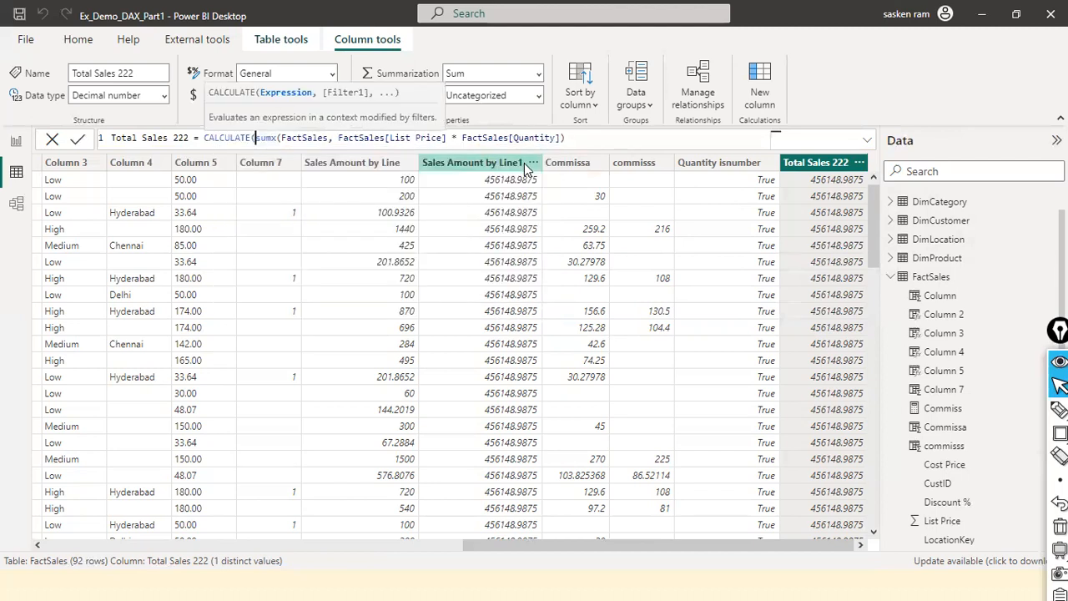
{"action": "key", "text": "End"}
{"action": "type", "text": ")"}
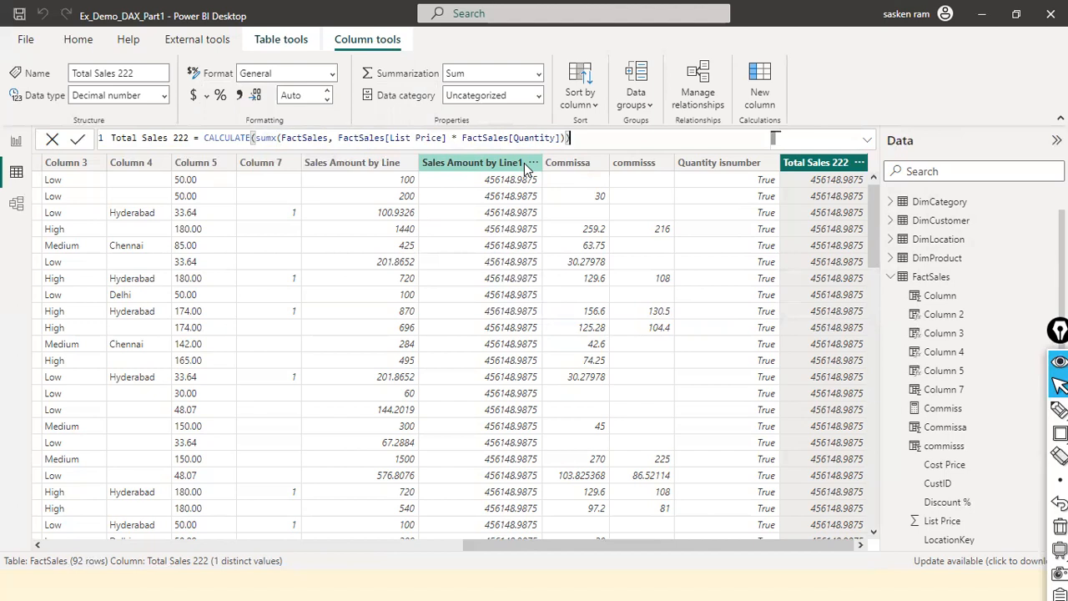
{"action": "key", "text": "Return"}
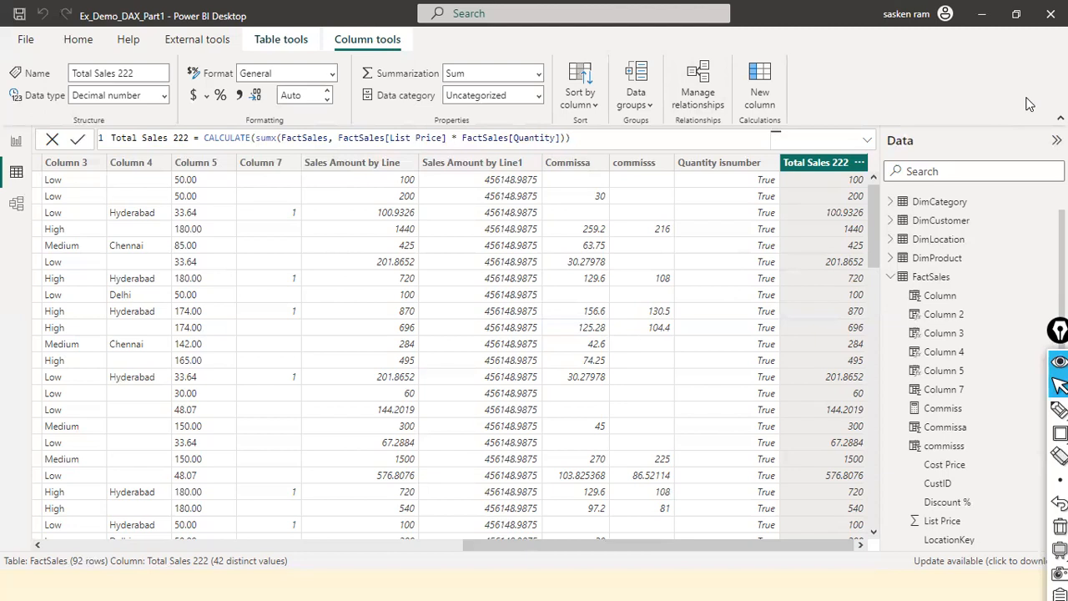
Step: Switch to the PowerPoint slide show and advance past the slide asking about filter context along with row context
{"action": "key", "text": "alt+Tab"}
{"action": "key", "text": "alt+Tab"}
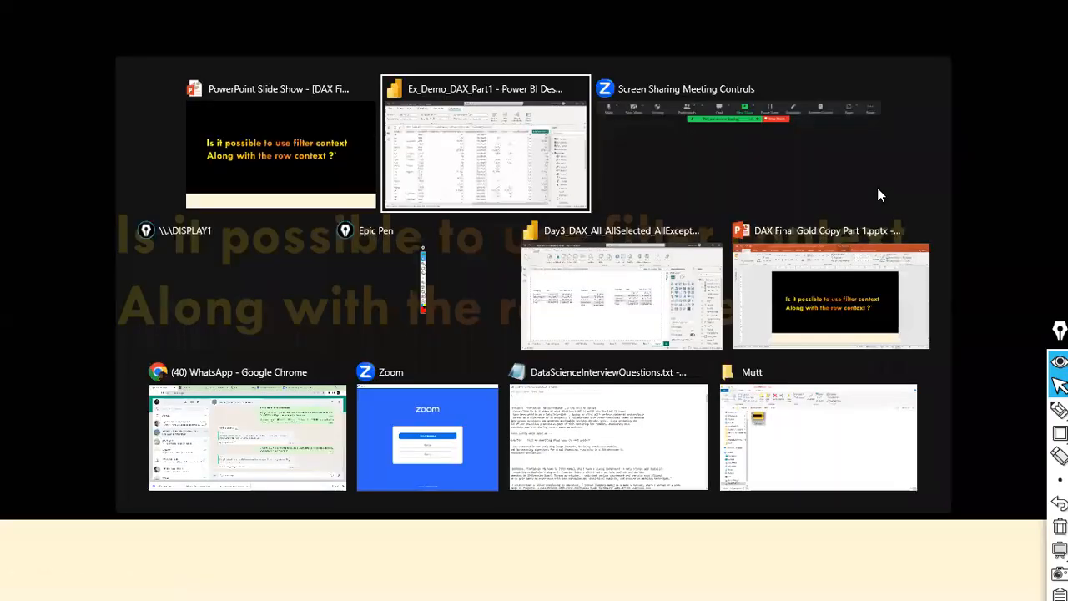
{"action": "left_click", "coordinate": [574, 192]}
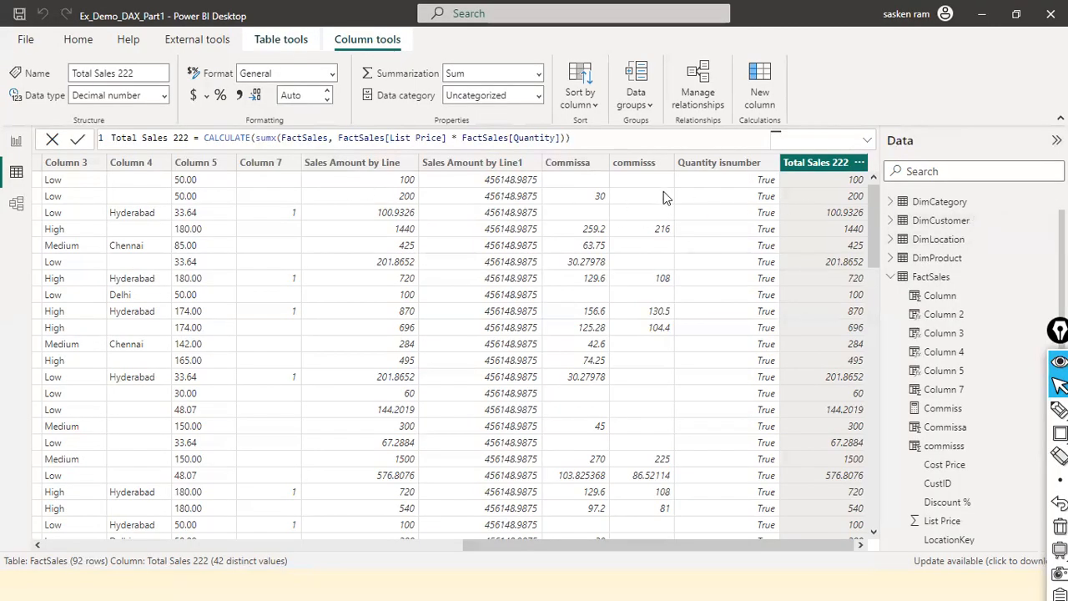
{"action": "key", "text": "alt+Tab"}
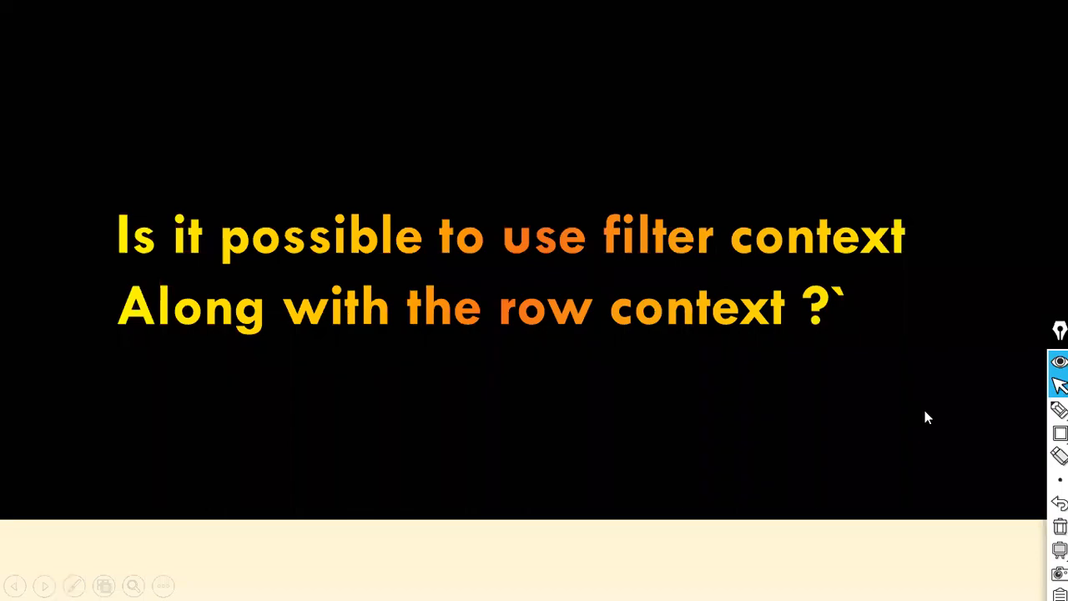
{"action": "key", "text": "alt+Tab"}
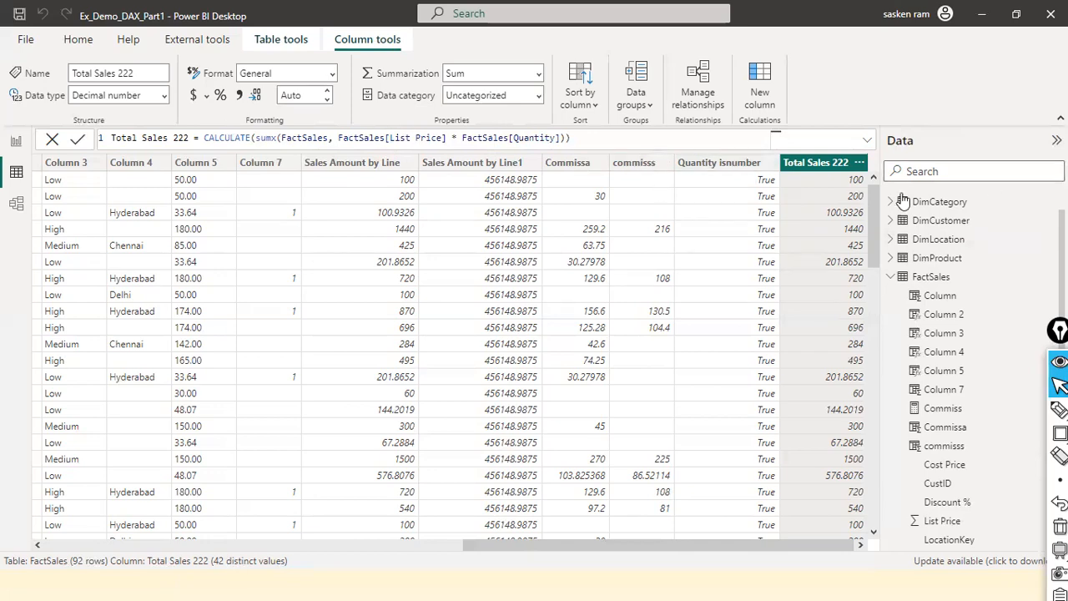
{"action": "key", "text": "alt+Tab"}
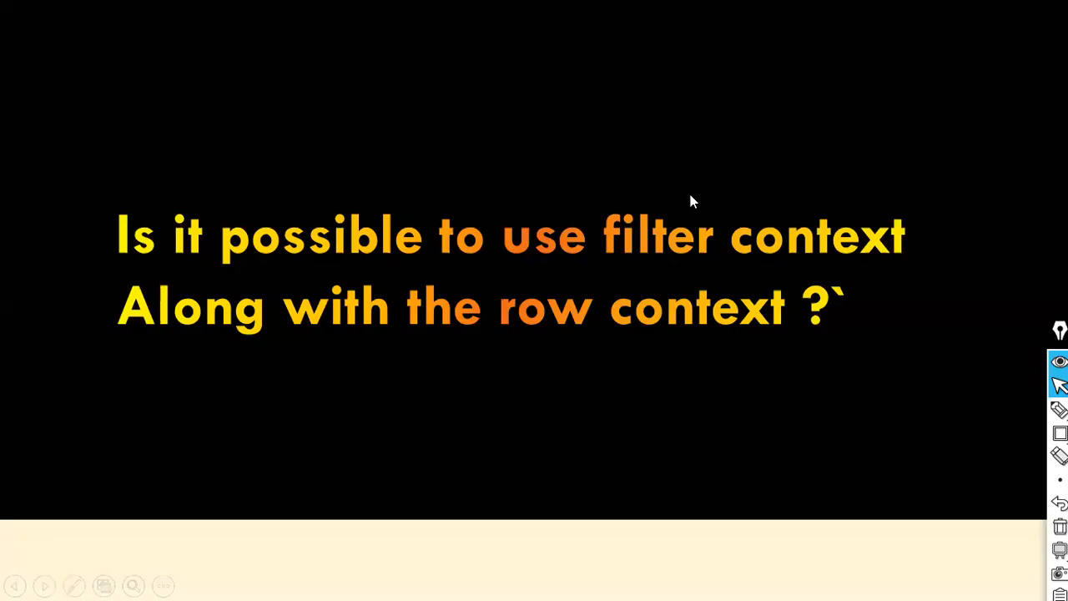
{"action": "key", "text": "Right"}
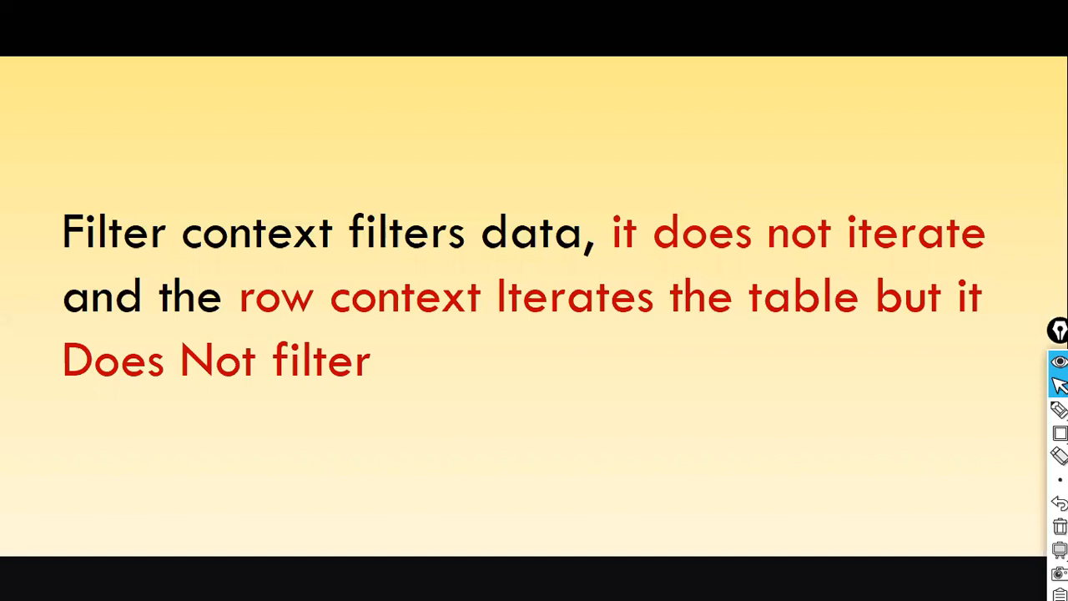
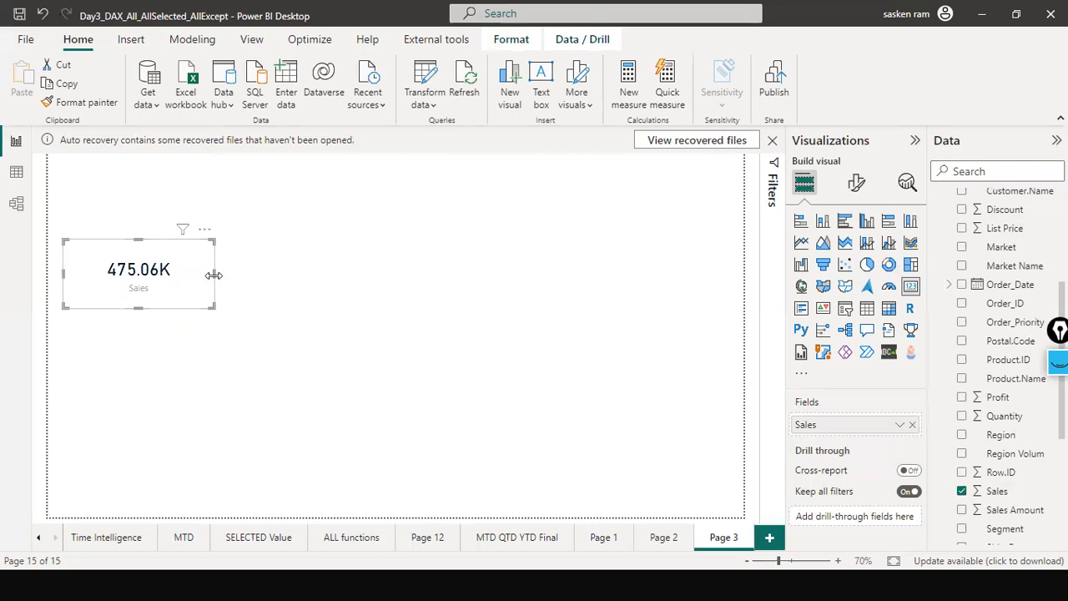
Step: Add a card visual beside the Sales card on Page 3 and fill it with the Total Sales (M1) measure
{"action": "left_click", "coordinate": [226, 286]}
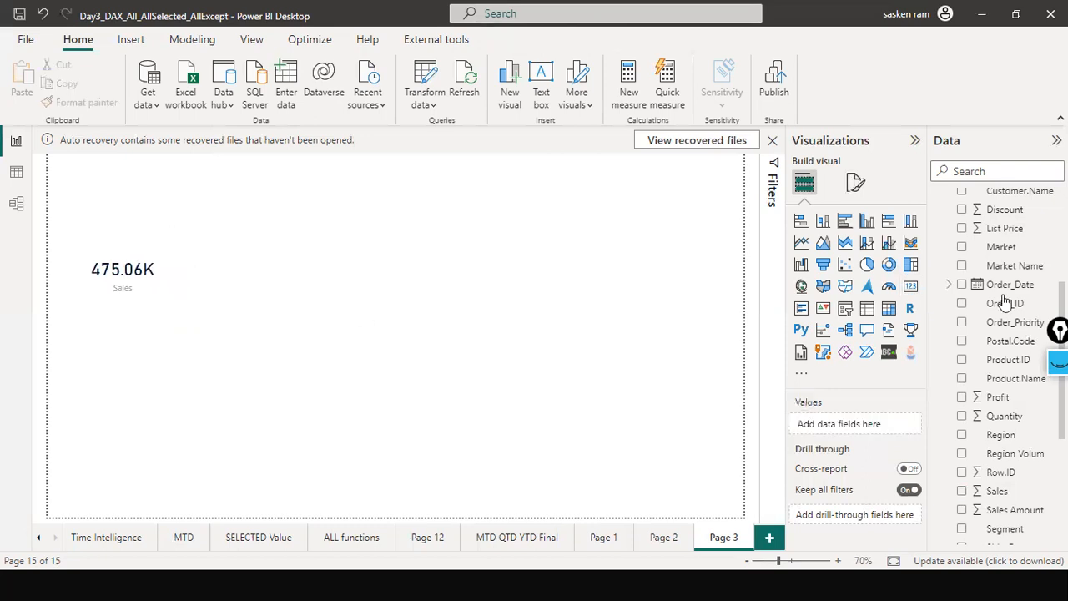
{"action": "left_click", "coordinate": [910, 286]}
{"action": "left_click_drag", "start_coordinate": [145, 190], "coordinate": [267, 293]}
{"action": "left_click", "coordinate": [1002, 164]}
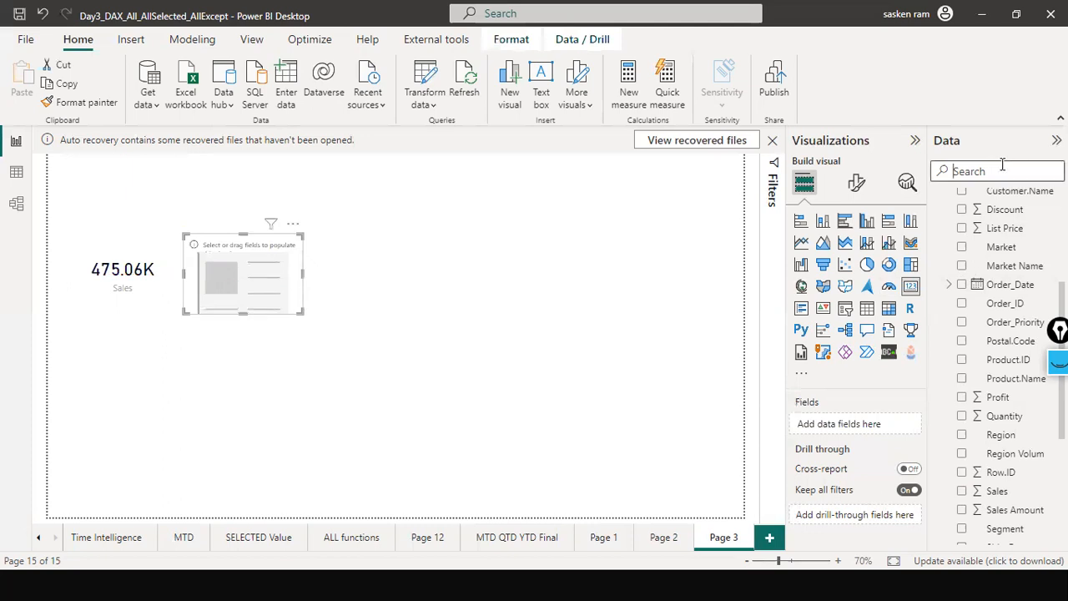
{"action": "type", "text": "total"}
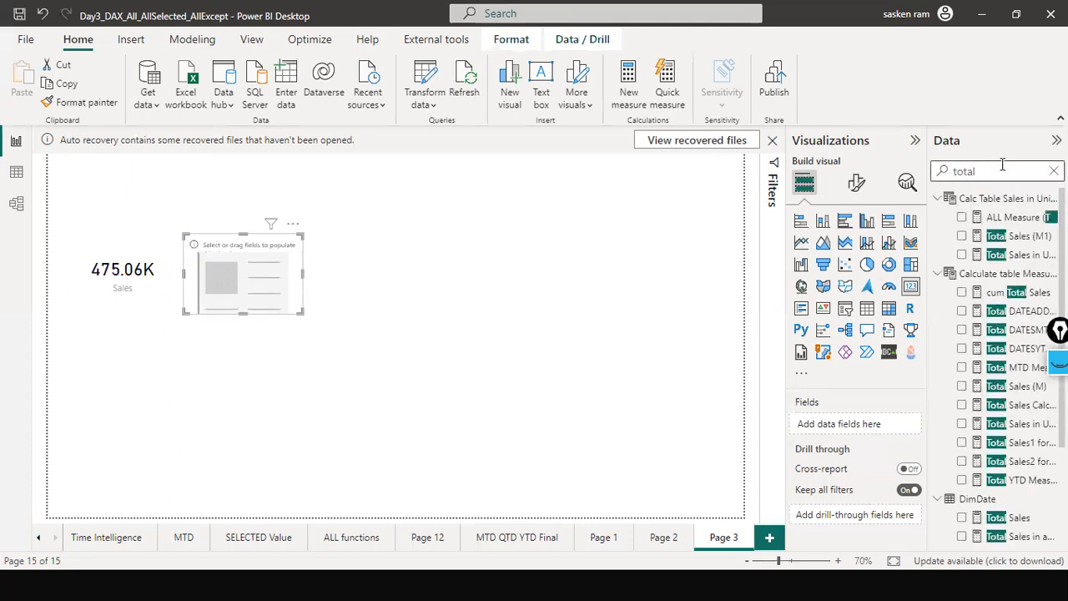
{"action": "left_click", "coordinate": [1020, 236]}
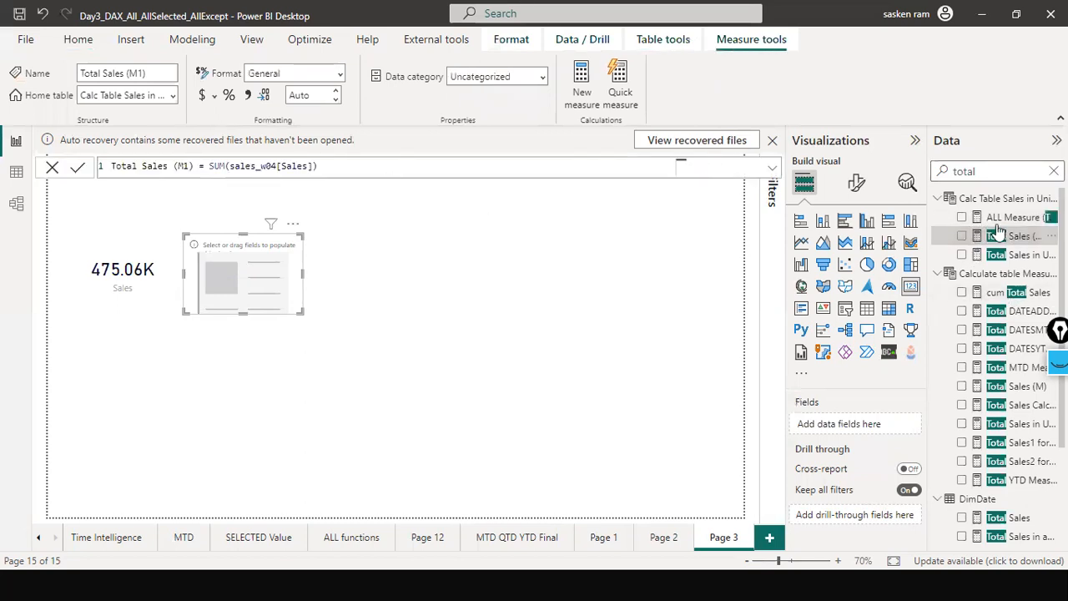
{"action": "left_click_drag", "start_coordinate": [1004, 241], "coordinate": [275, 269]}
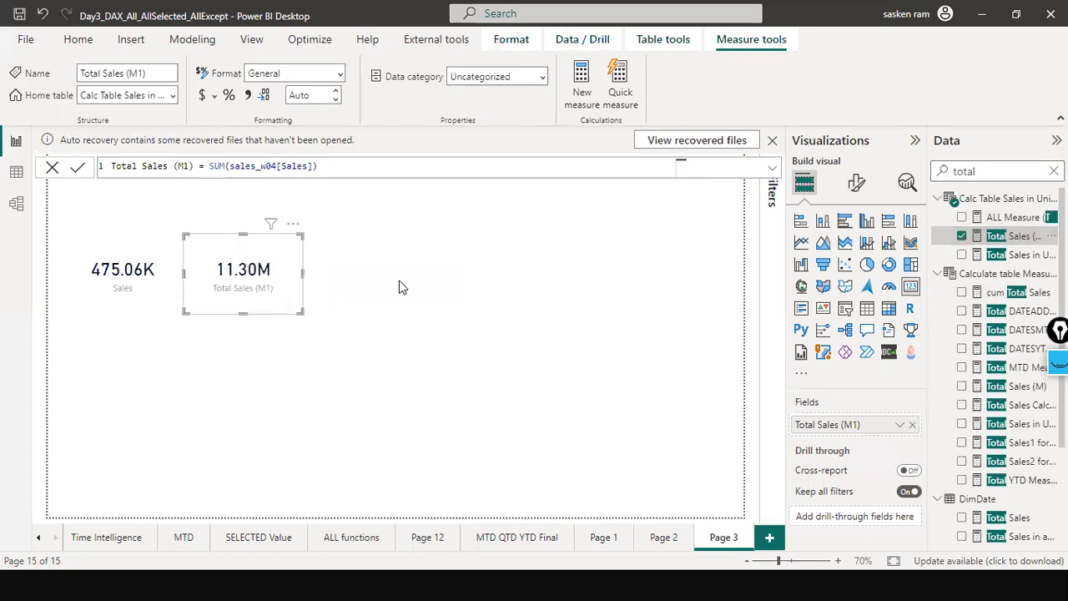
Step: Try to replace the sales_w04 reference with FactSales in the Total Sales (M1) formula
{"action": "double_click", "coordinate": [264, 165]}
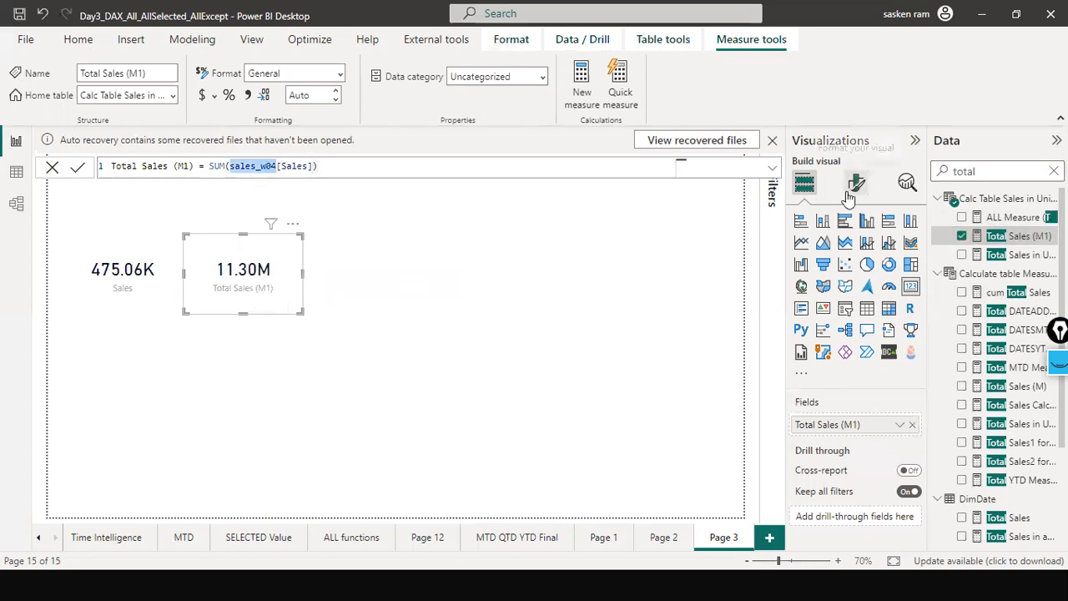
{"action": "type", "text": "FactSales"}
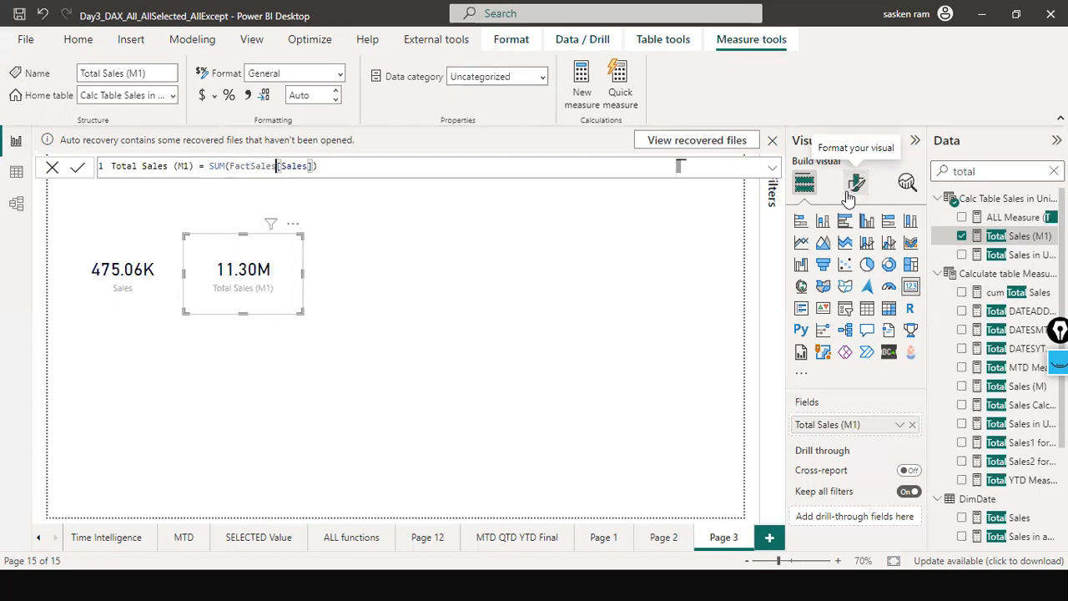
{"action": "key", "text": "ctrl+Left"}
{"action": "key", "text": "ctrl+Left"}
{"action": "key", "text": "ctrl+Left"}
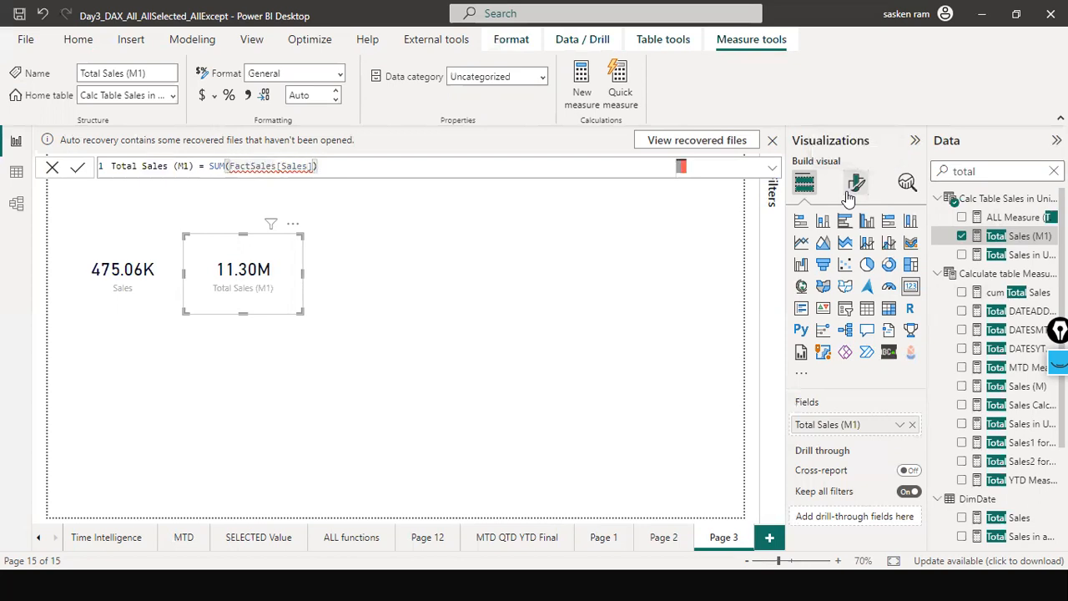
{"action": "key", "text": "shift+End"}
{"action": "type", "text": "fa"}
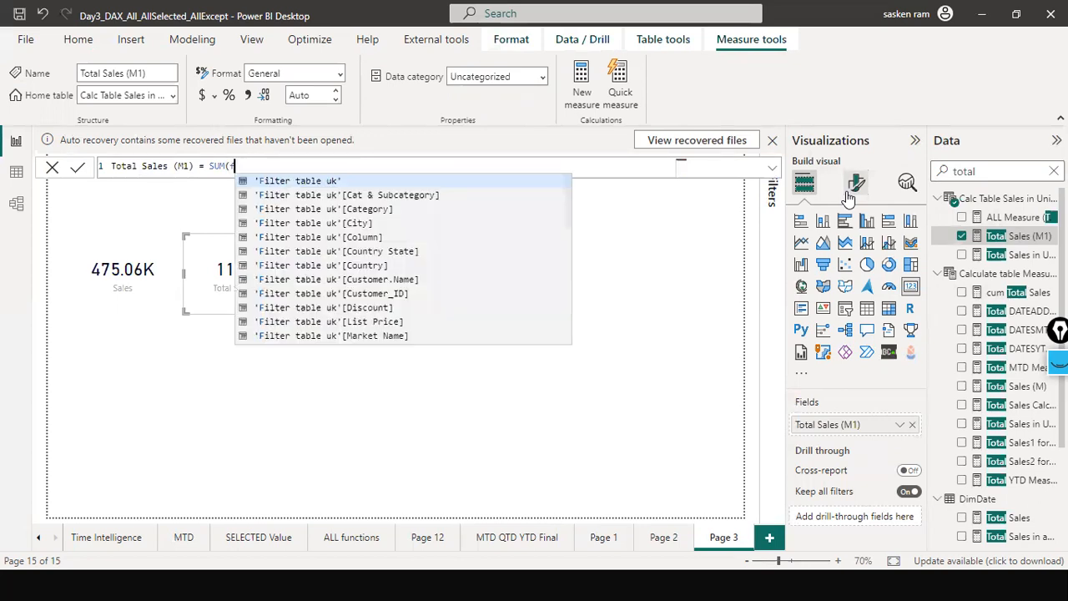
Step: Switch to the Ex_Demo_DAX_Part1 file and open its report view
{"action": "key", "text": "alt+Tab"}
{"action": "key", "text": "alt+Tab"}
{"action": "key", "text": "alt+Tab"}
{"action": "key", "text": "alt+Tab"}
{"action": "key", "text": "alt+Tab"}
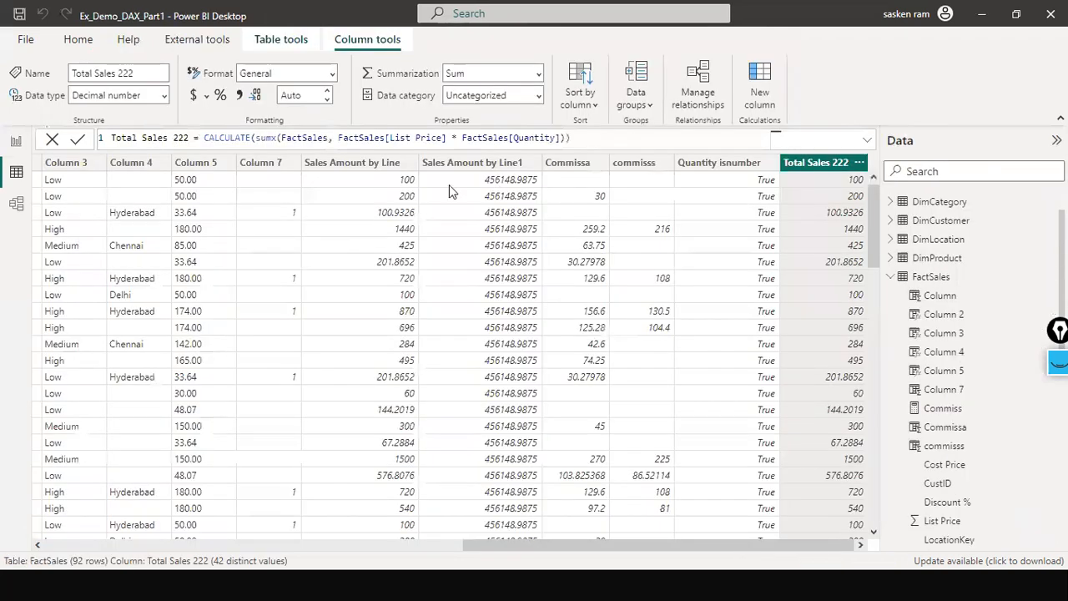
{"action": "left_click", "coordinate": [16, 141]}
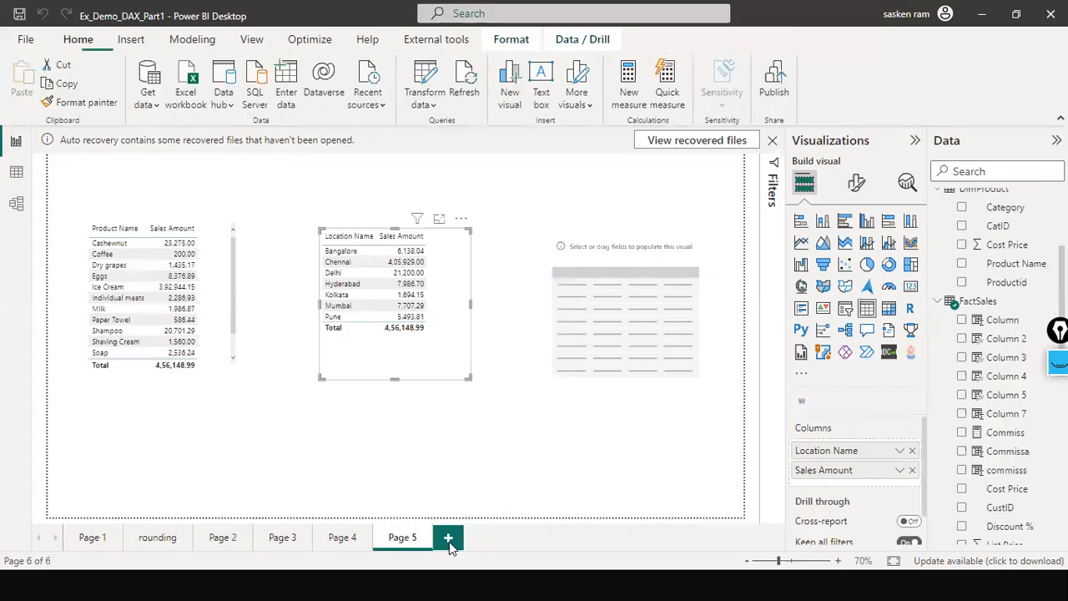
Step: Add a new report page and place two empty card visuals side by side on it
{"action": "left_click", "coordinate": [448, 538]}
{"action": "left_click", "coordinate": [911, 286]}
{"action": "left_click", "coordinate": [659, 380]}
{"action": "left_click", "coordinate": [917, 286]}
{"action": "left_click_drag", "start_coordinate": [134, 214], "coordinate": [364, 348]}
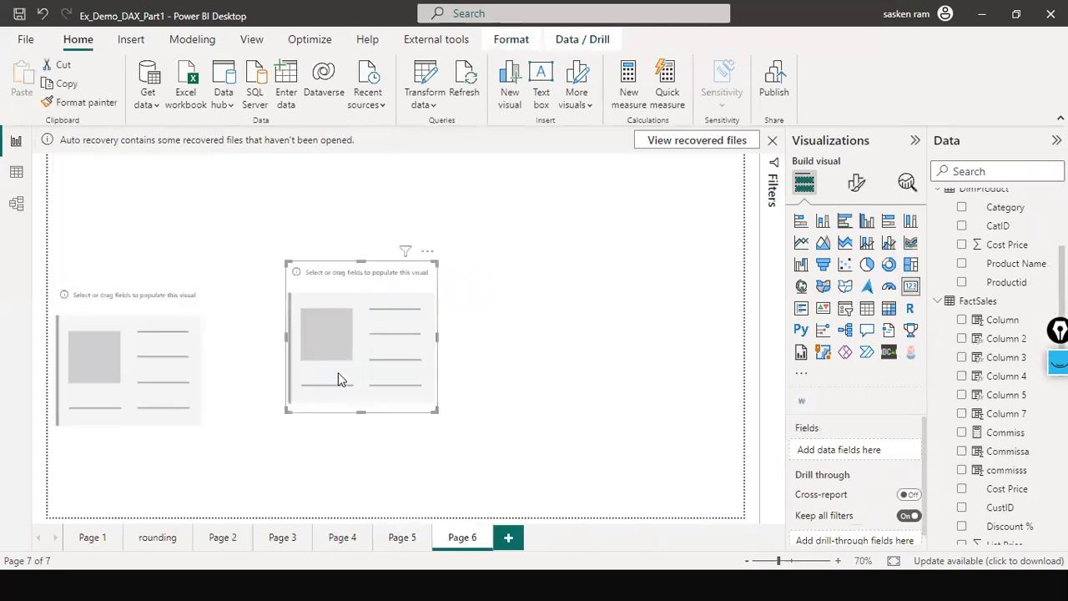
{"action": "left_click_drag", "start_coordinate": [198, 422], "coordinate": [200, 374]}
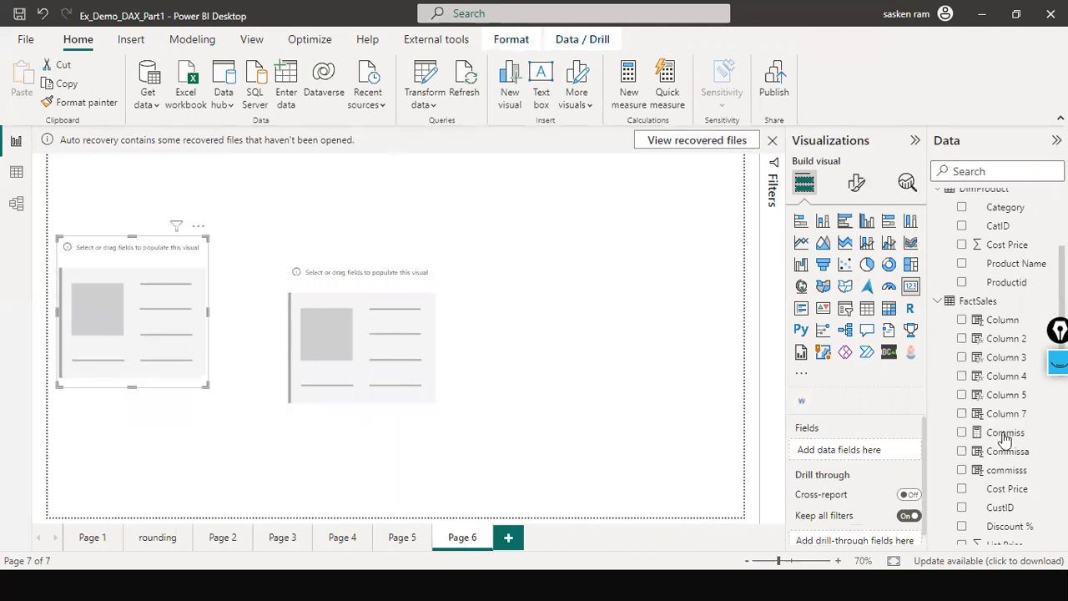
Step: Fill the first card on Page 6 with the Sales Amount field from FactSales
{"action": "scroll", "coordinate": [1006, 478], "scroll_direction": "down", "scroll_amount": 7}
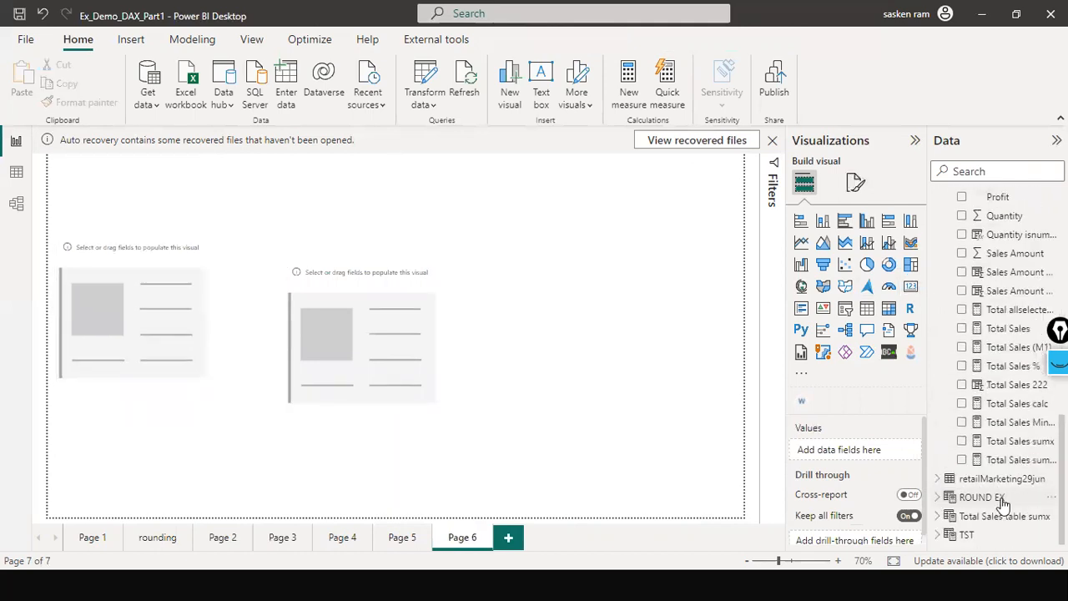
{"action": "scroll", "coordinate": [995, 395], "scroll_direction": "up", "scroll_amount": 3}
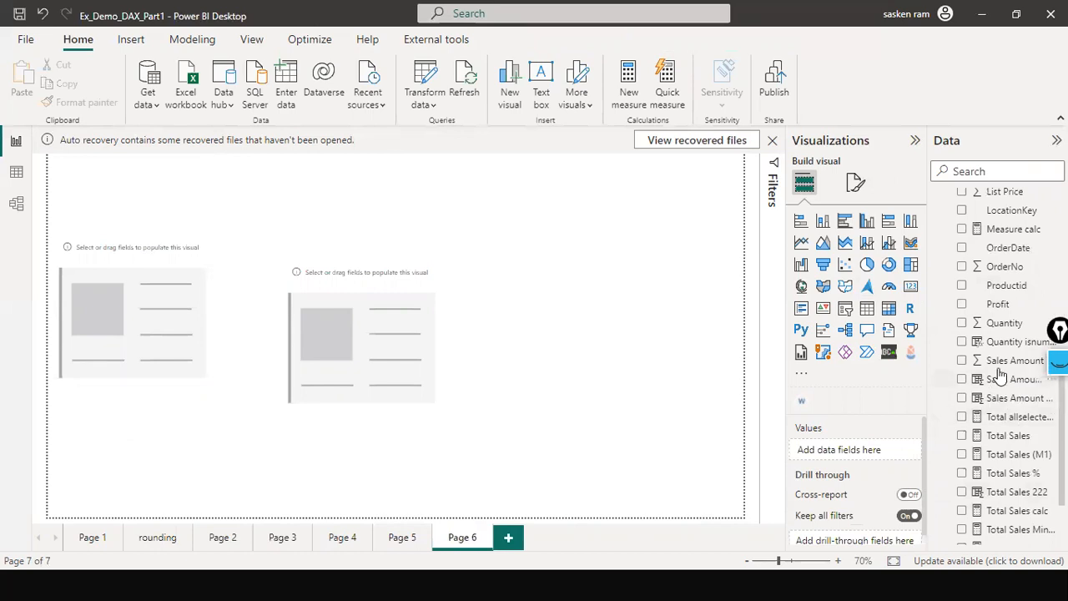
{"action": "left_click_drag", "start_coordinate": [1010, 360], "coordinate": [260, 360]}
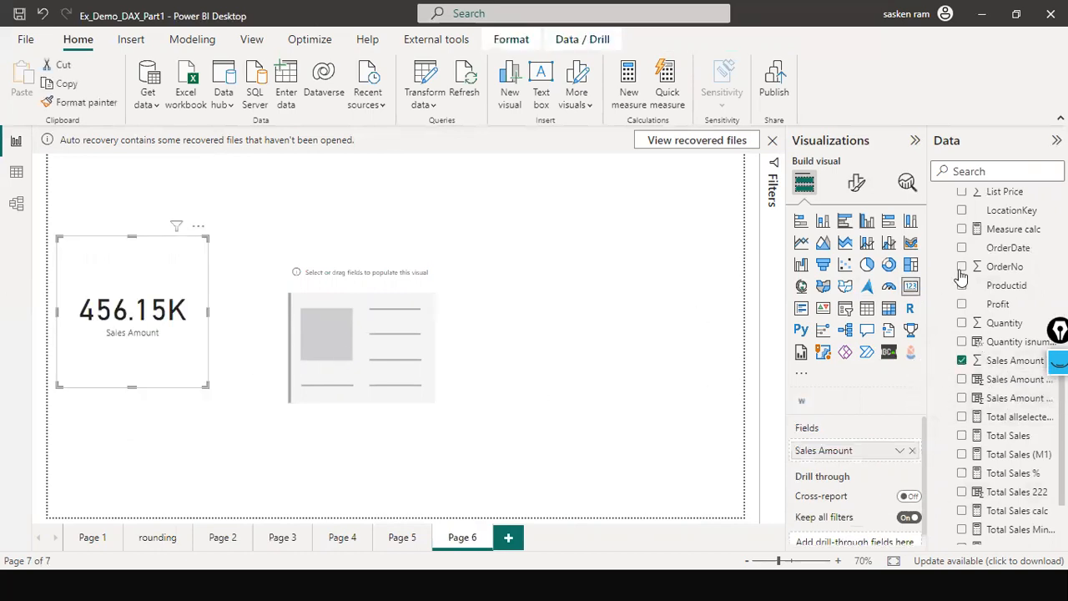
Step: Search the fields for total and fill the second card with the Total Sales measure from FactSales
{"action": "left_click", "coordinate": [980, 171]}
{"action": "type", "text": "total"}
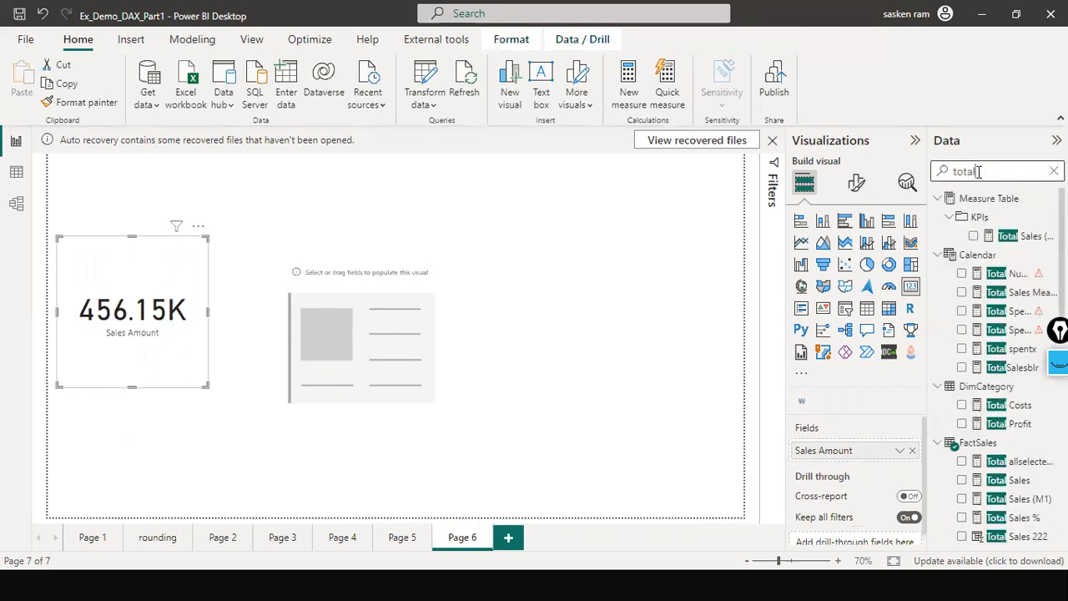
{"action": "left_click", "coordinate": [1015, 237]}
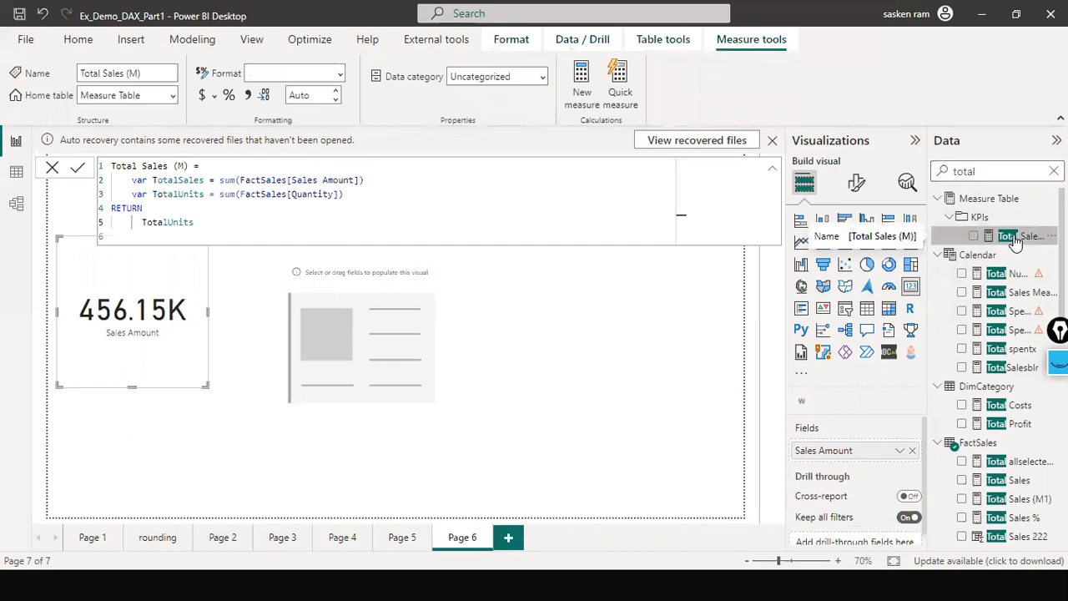
{"action": "left_click", "coordinate": [1014, 239]}
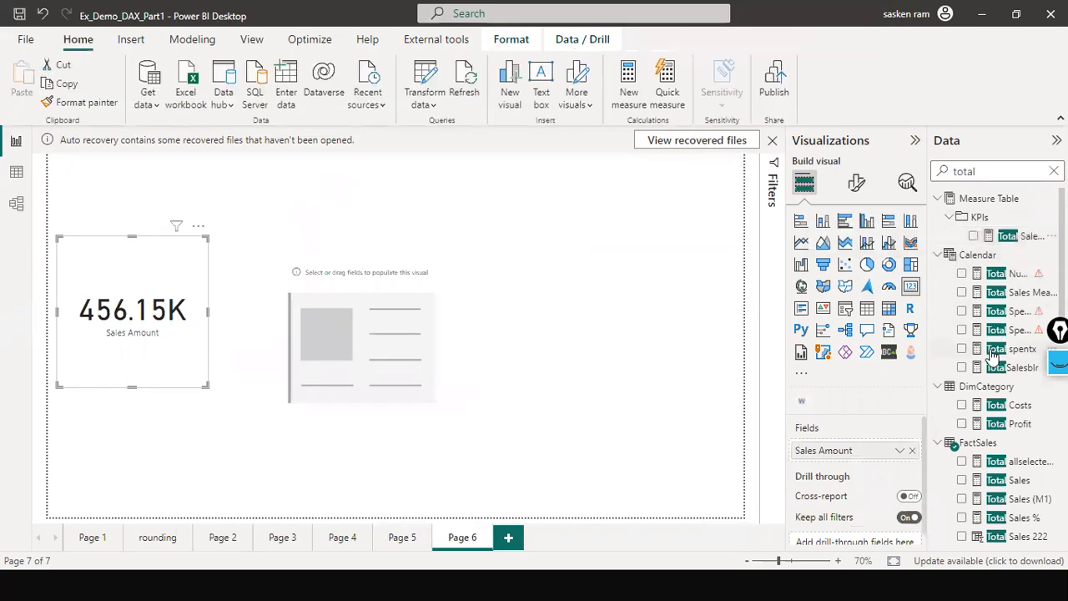
{"action": "scroll", "coordinate": [1035, 447], "scroll_direction": "down", "scroll_amount": 3}
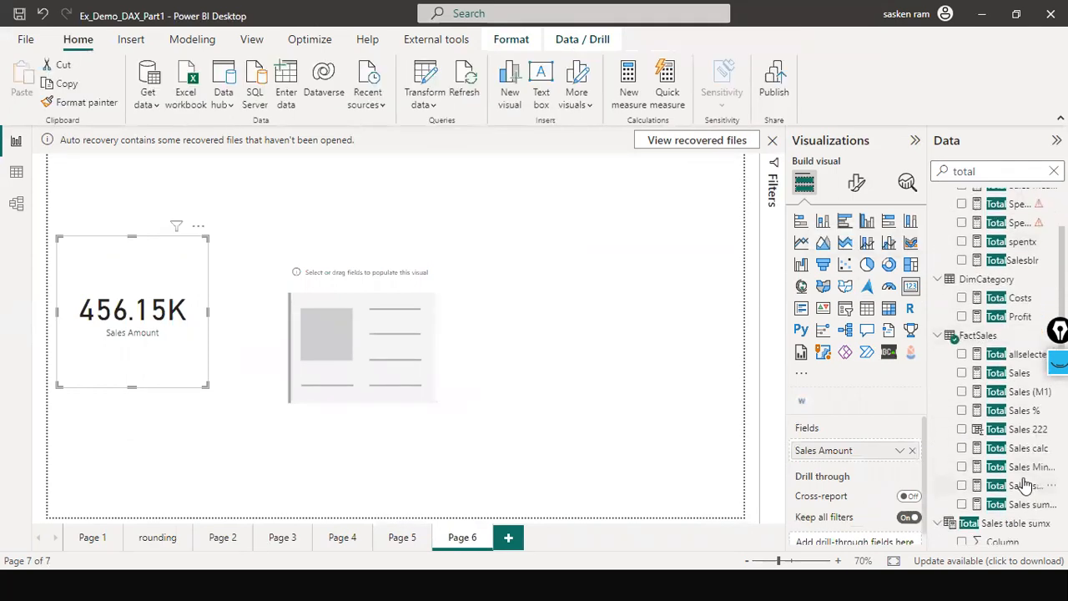
{"action": "left_click", "coordinate": [1003, 375]}
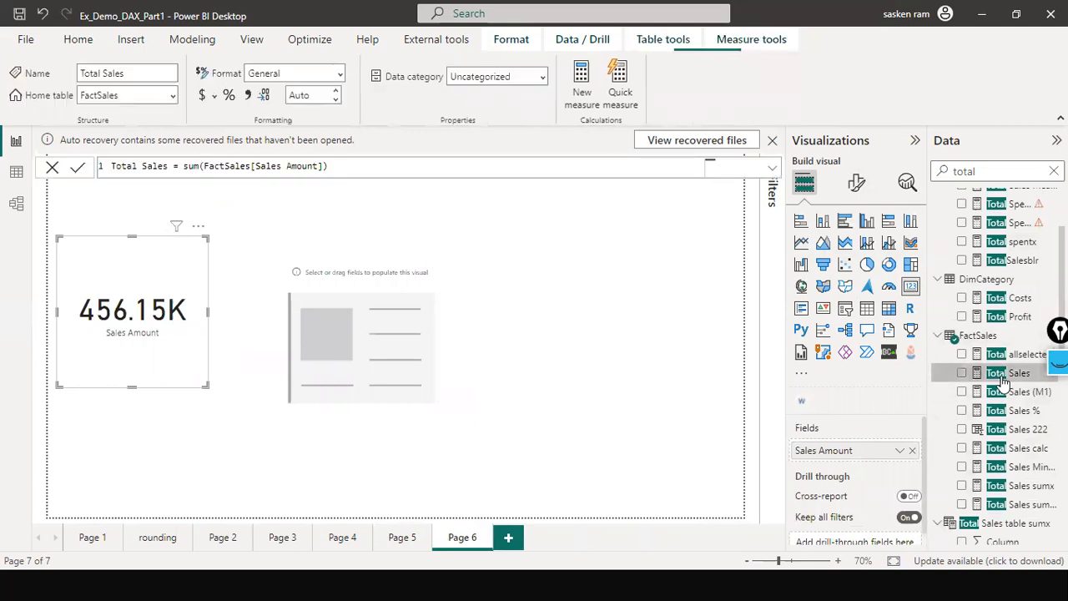
{"action": "left_click_drag", "start_coordinate": [1003, 377], "coordinate": [338, 374]}
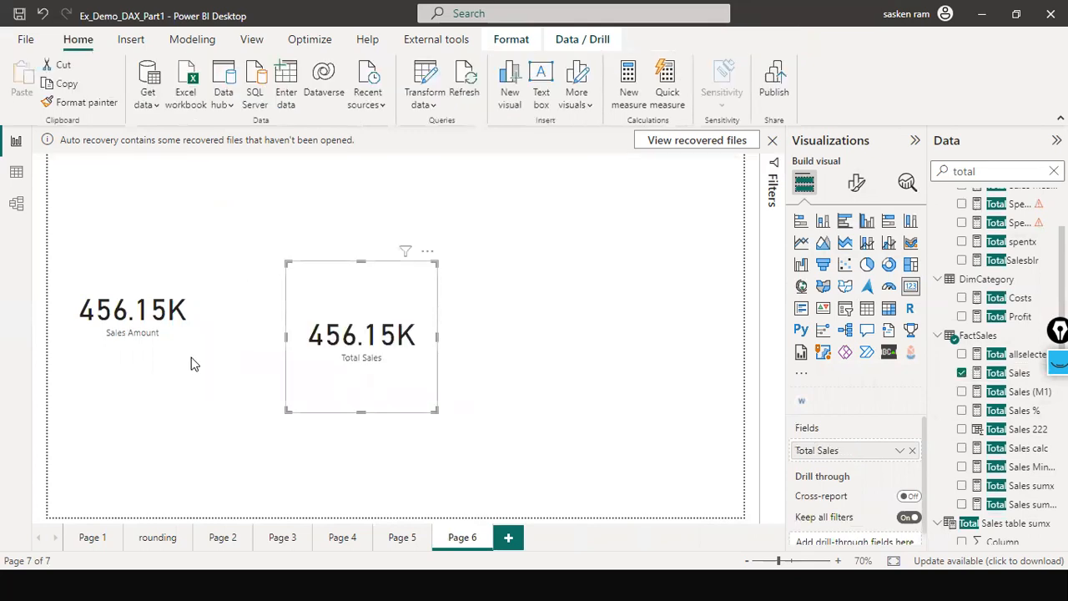
Step: Line up the Sales Amount card with the Total Sales card and shorten both to the same height
{"action": "left_click_drag", "start_coordinate": [137, 382], "coordinate": [145, 407]}
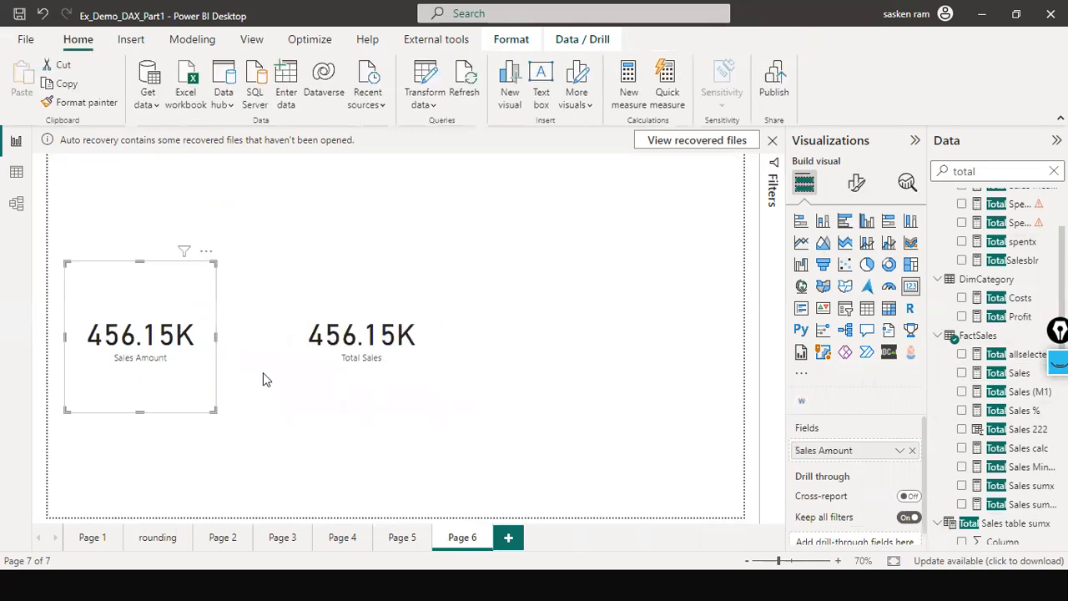
{"action": "key", "text": "ctrl+z"}
{"action": "left_click_drag", "start_coordinate": [357, 409], "coordinate": [360, 374]}
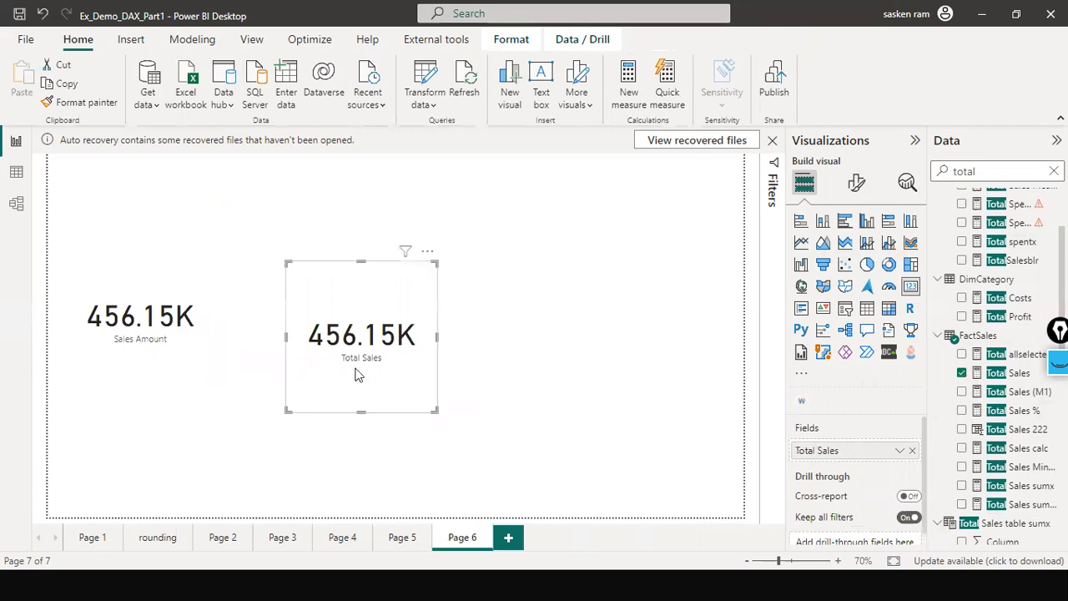
Step: Copy the whole Total Sales formula and paste it as the definition of a new measure
{"action": "left_click", "coordinate": [997, 377]}
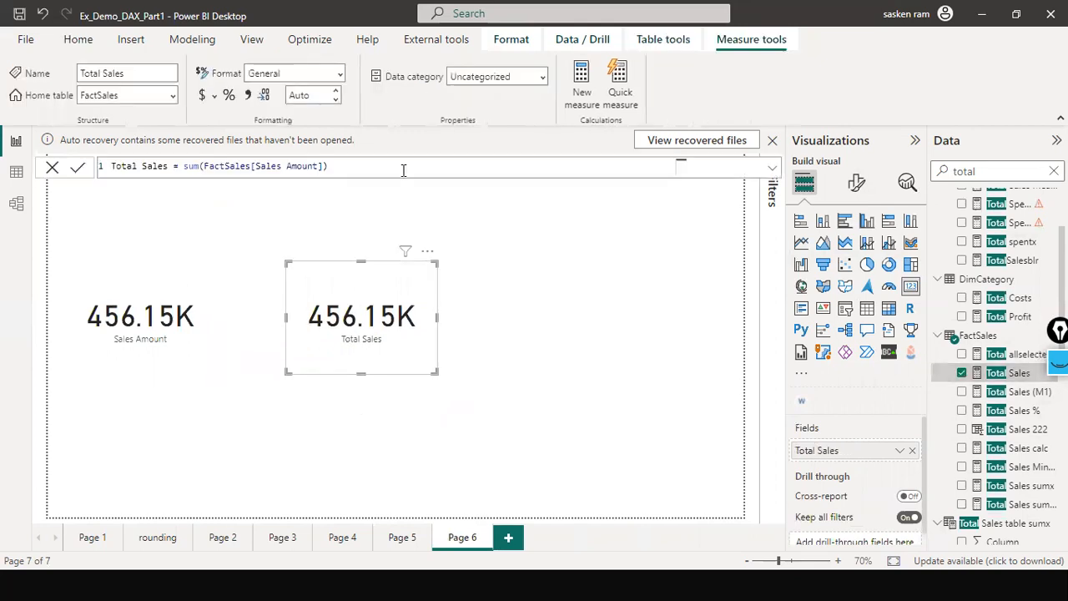
{"action": "triple_click", "coordinate": [403, 171]}
{"action": "key", "text": "ctrl+c"}
{"action": "left_click", "coordinate": [52, 169]}
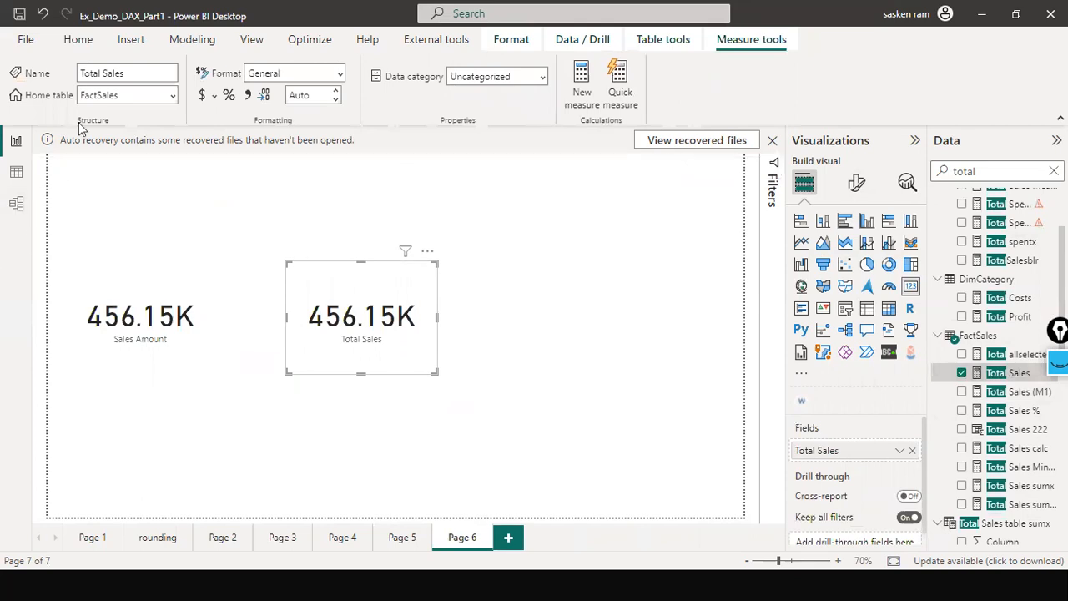
{"action": "left_click", "coordinate": [170, 46]}
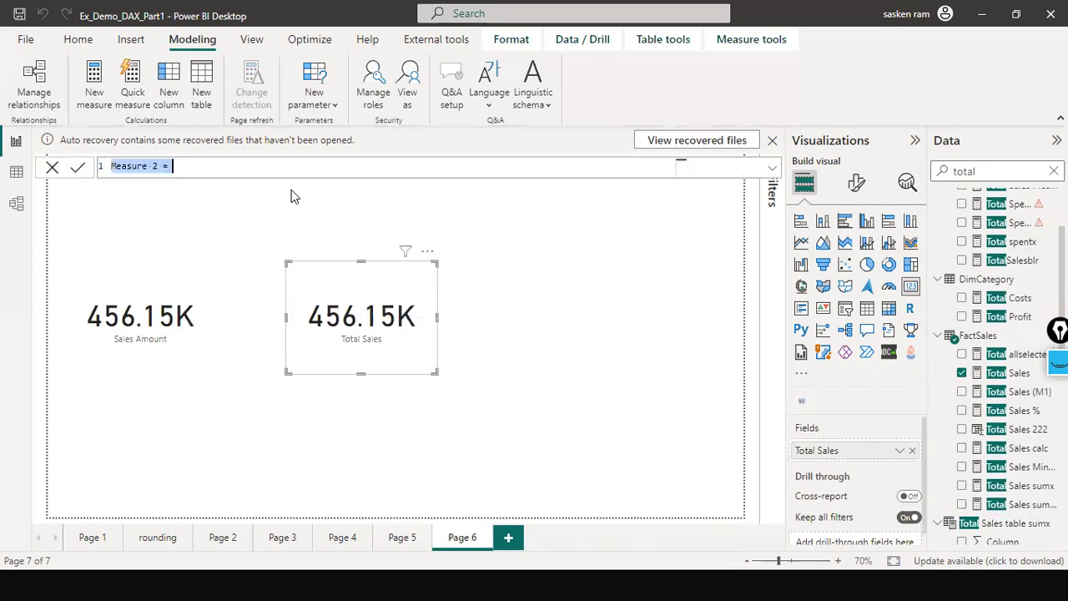
{"action": "key", "text": "ctrl+v"}
Step: Name the new measure Calc Total Sales, wrap sum(FactSales[Sales Amount]) in CALCULATE( ) and commit the formula
{"action": "left_click", "coordinate": [187, 167]}
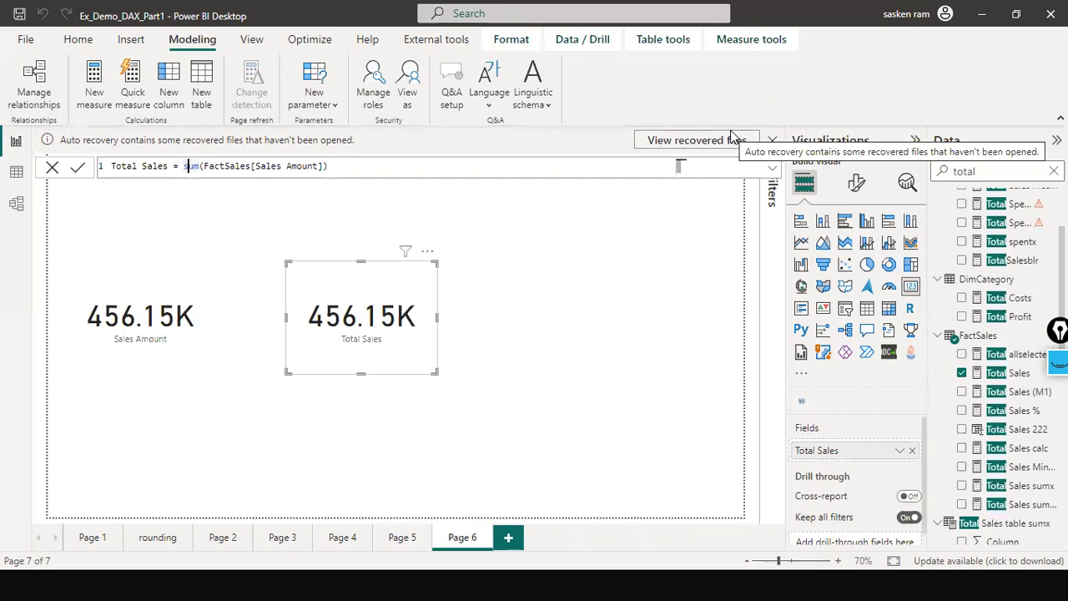
{"action": "key", "text": "Home"}
{"action": "type", "text": "Calc"}
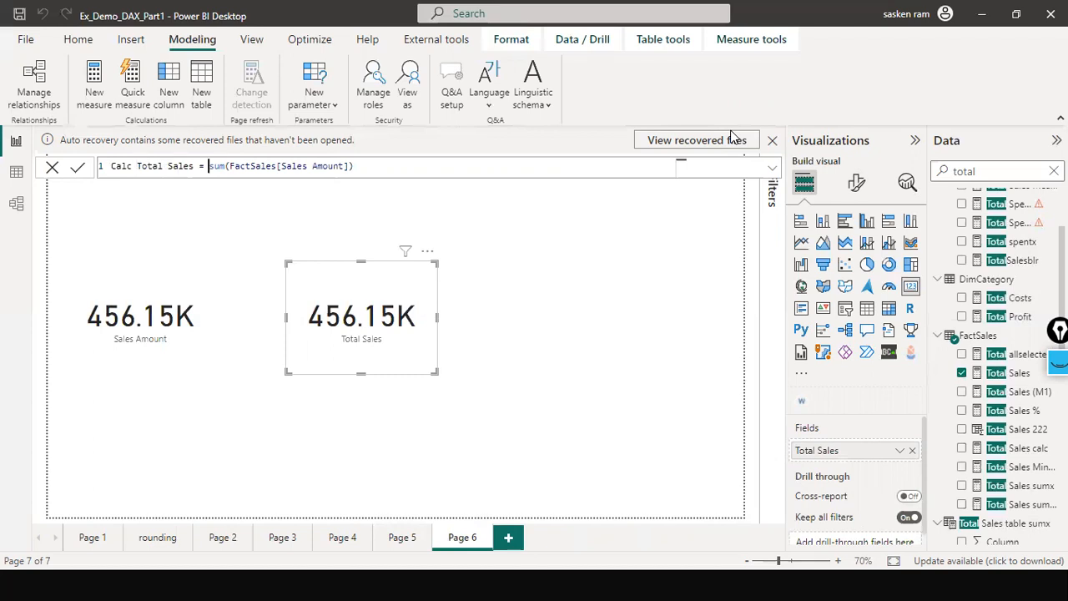
{"action": "type", "text": "CAL"}
{"action": "key", "text": "Tab"}
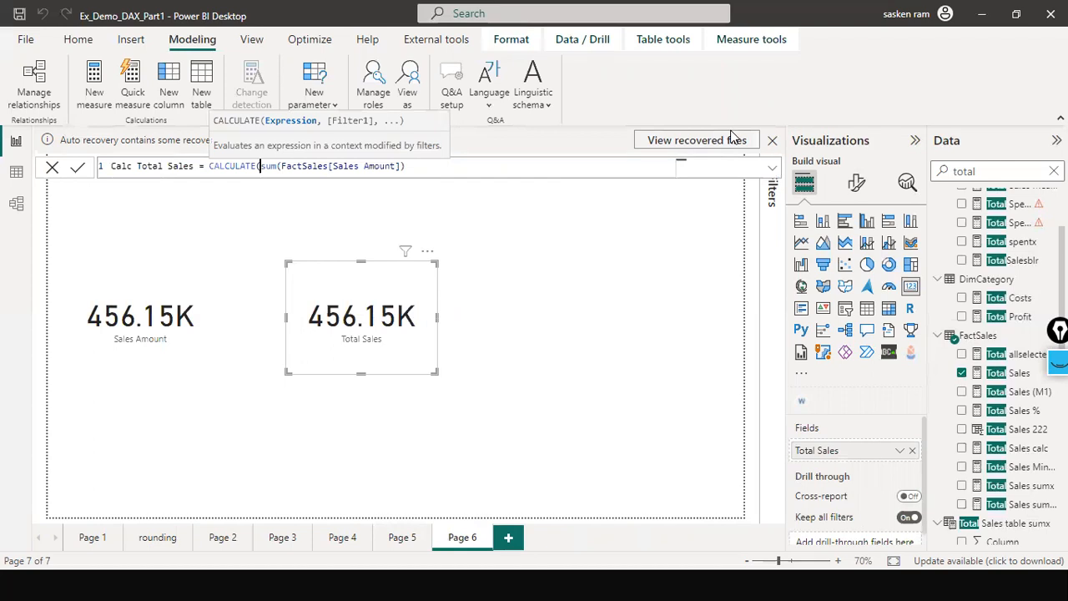
{"action": "type", "text": ")"}
{"action": "key", "text": "ctrl+a"}
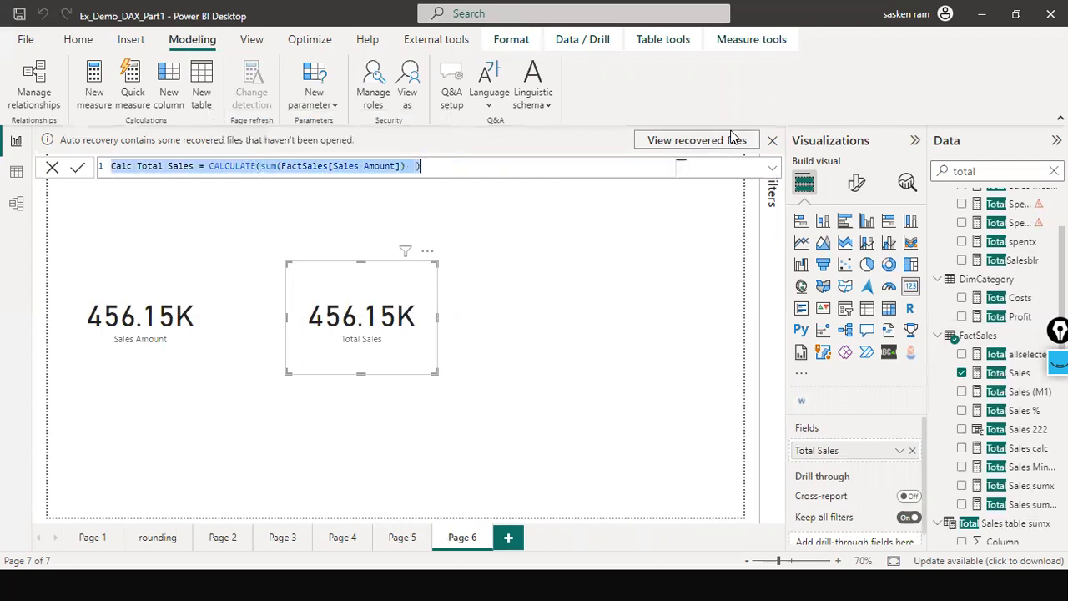
{"action": "left_click", "coordinate": [731, 136]}
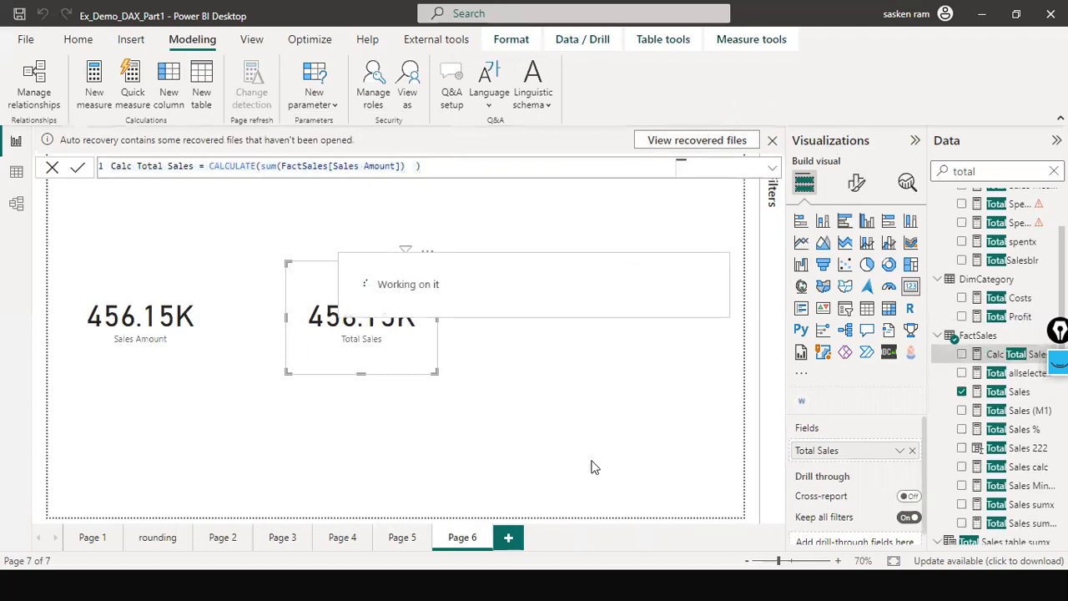
{"action": "left_click", "coordinate": [544, 410]}
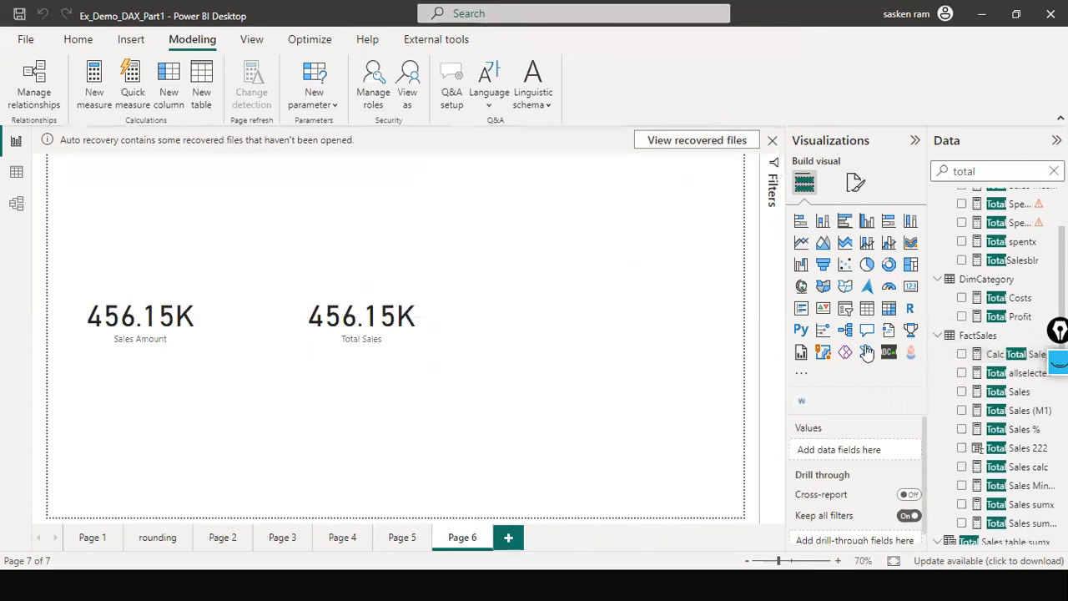
Step: Add a third card beside the Total Sales card and fill it with the Calc Total Sales measure
{"action": "left_click", "coordinate": [911, 286]}
{"action": "left_click_drag", "start_coordinate": [179, 215], "coordinate": [567, 330]}
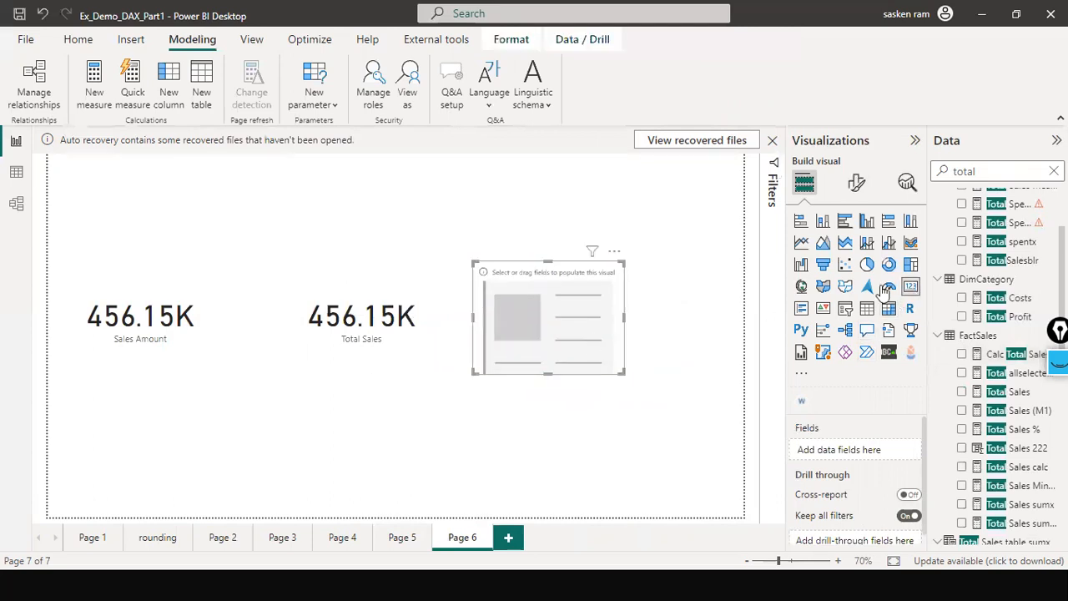
{"action": "left_click", "coordinate": [980, 171]}
{"action": "type", "text": "al"}
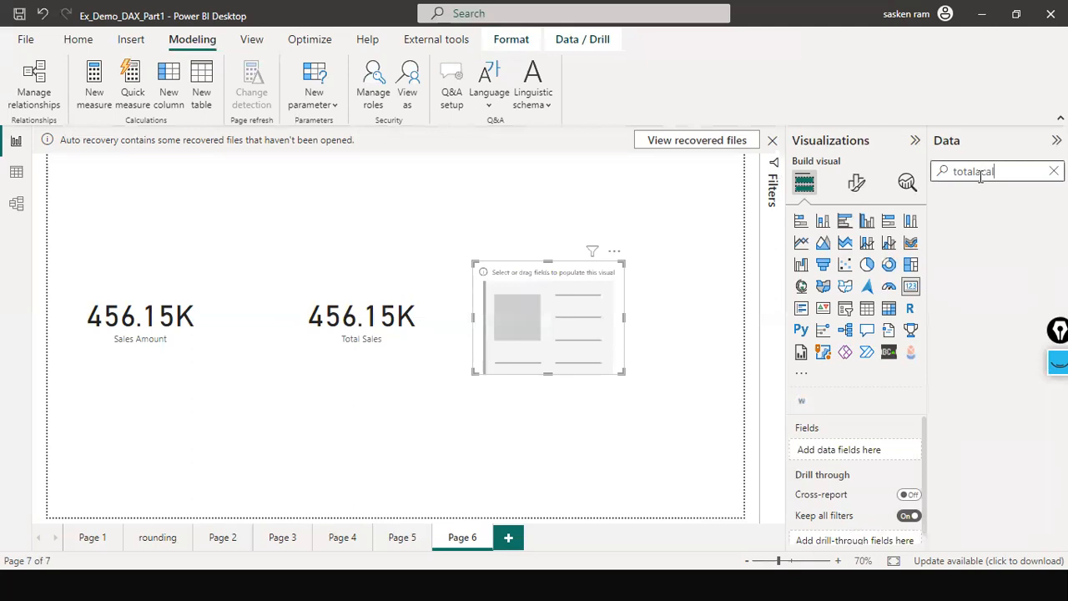
{"action": "double_click", "coordinate": [980, 175]}
{"action": "type", "text": "cal"}
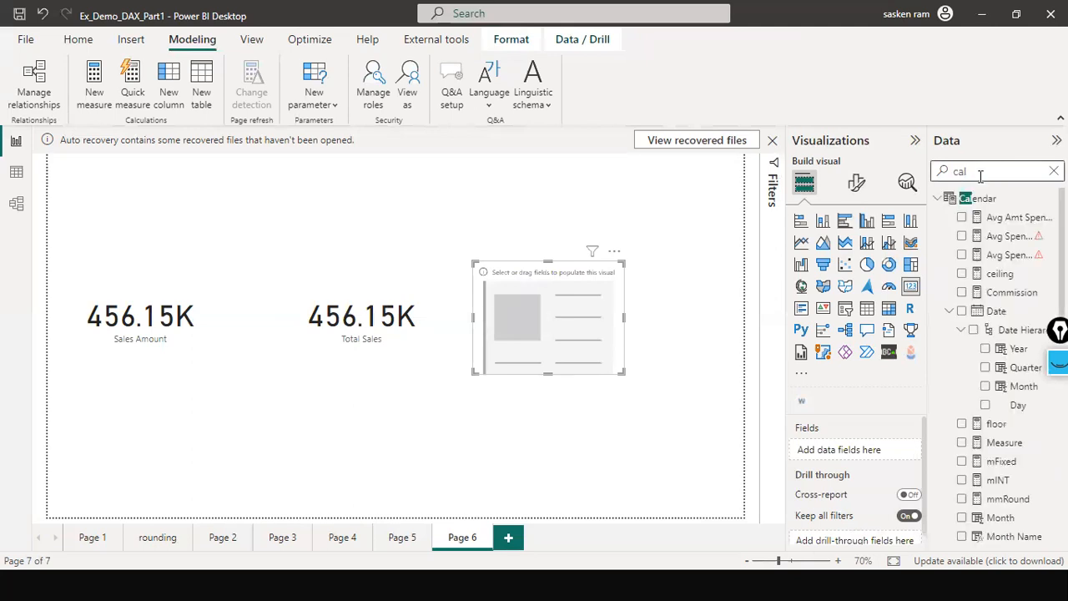
{"action": "type", "text": "c"}
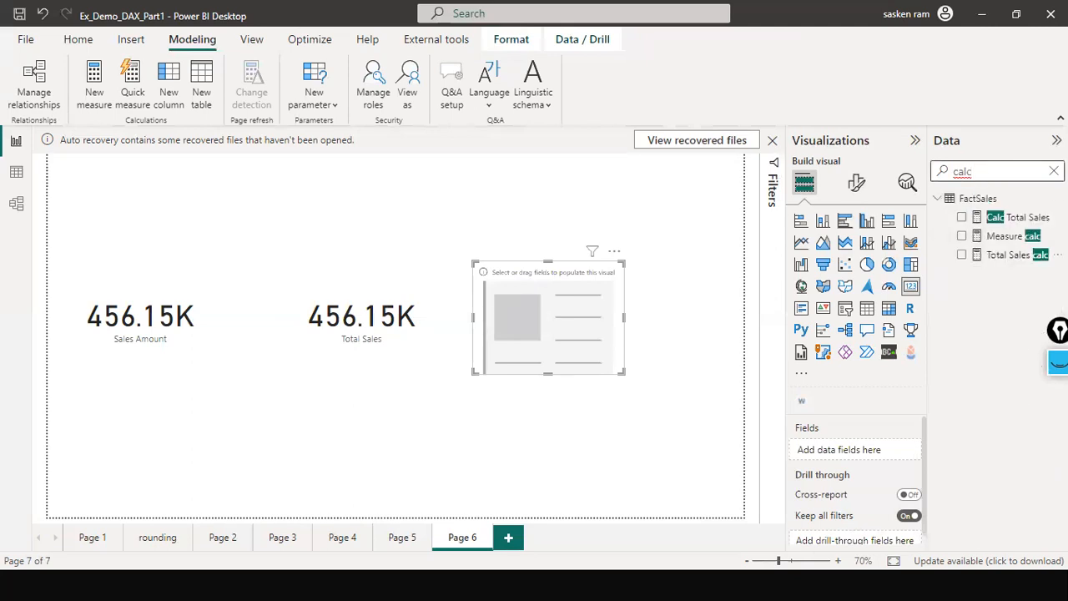
{"action": "left_click_drag", "start_coordinate": [1018, 217], "coordinate": [567, 330]}
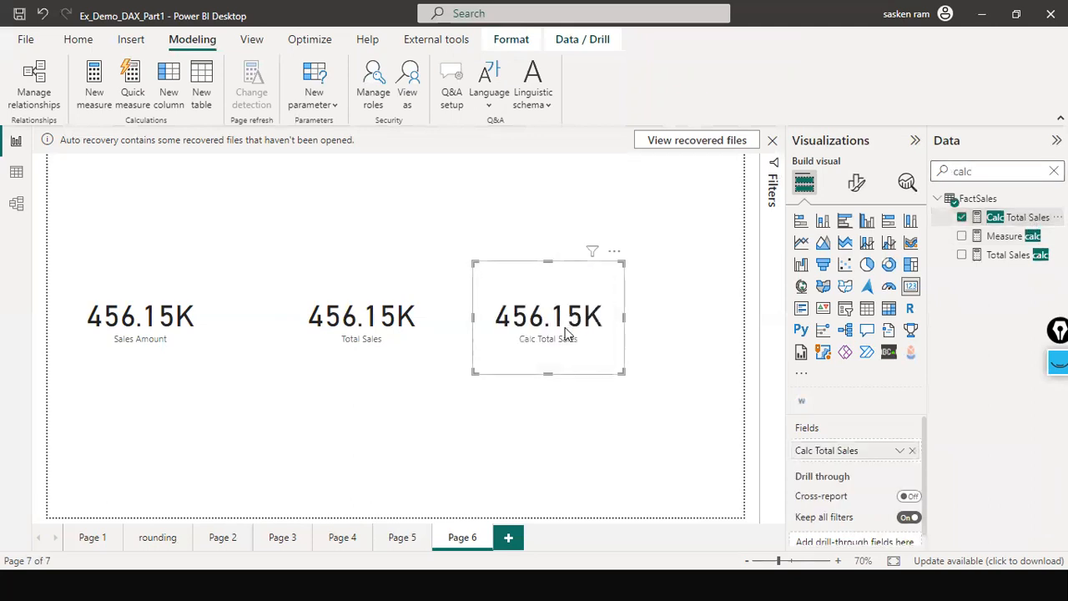
Step: Move the Total Sales and Calc Total Sales cards closer to the Sales Amount card in one row
{"action": "mouse_move", "coordinate": [348, 361]}
{"action": "left_mouse_down"}
{"action": "mouse_move", "coordinate": [303, 354]}
{"action": "mouse_move", "coordinate": [310, 370]}
{"action": "mouse_move", "coordinate": [340, 353]}
{"action": "left_mouse_up"}
{"action": "left_click_drag", "start_coordinate": [524, 368], "coordinate": [472, 348]}
{"action": "left_click_drag", "start_coordinate": [319, 358], "coordinate": [322, 360]}
{"action": "left_click", "coordinate": [460, 365]}
{"action": "left_click", "coordinate": [601, 405]}
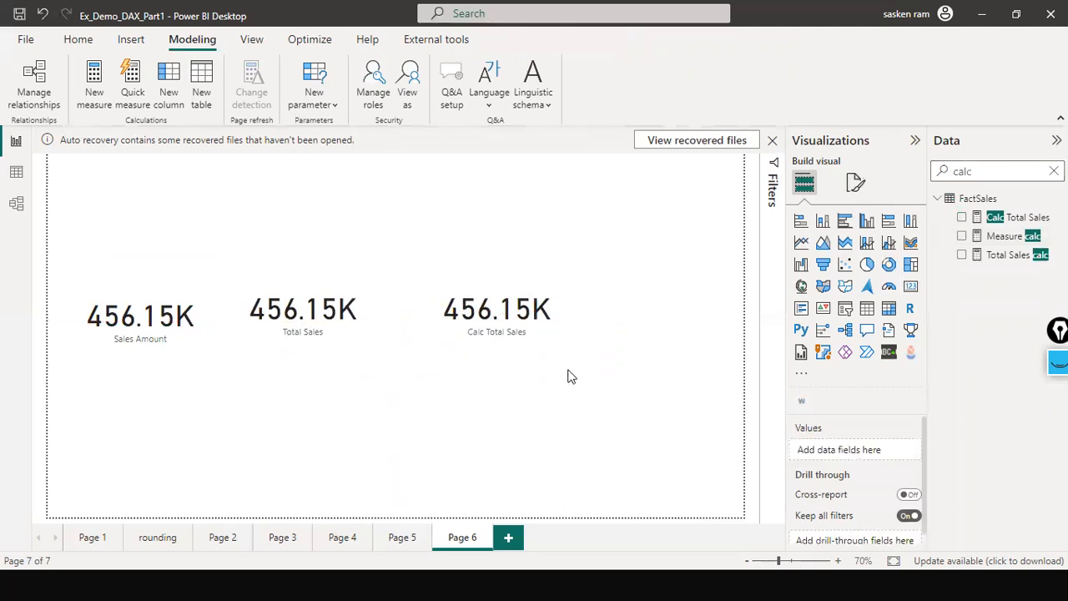
{"action": "left_click_drag", "start_coordinate": [510, 356], "coordinate": [493, 365]}
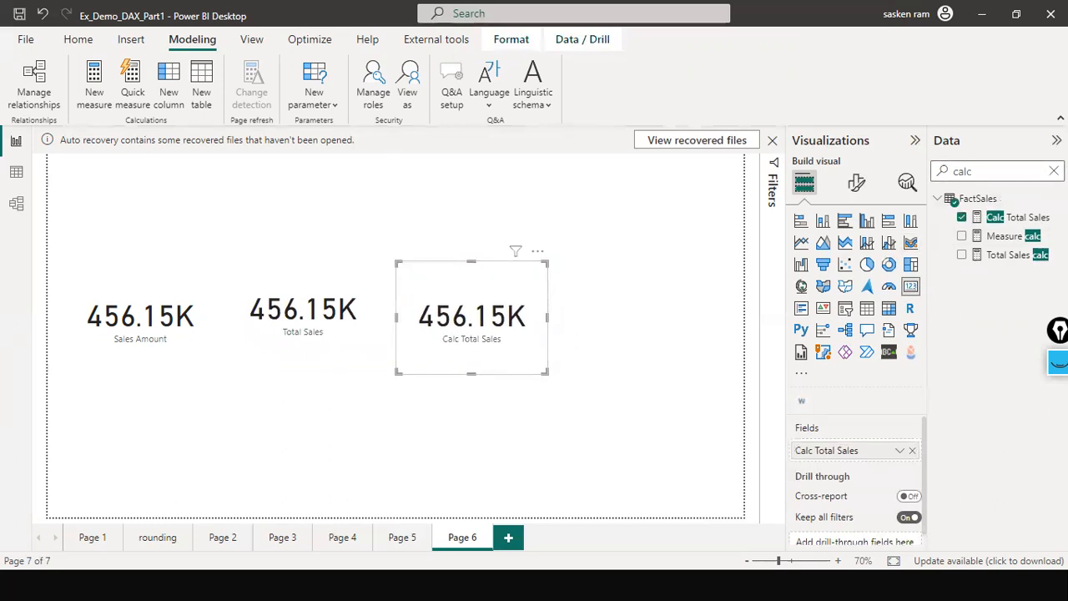
Step: Search the data fields for sumx and examine the formula of the Total Sales sumx measure in FactSales
{"action": "left_click", "coordinate": [1054, 171]}
{"action": "type", "text": "sumx"}
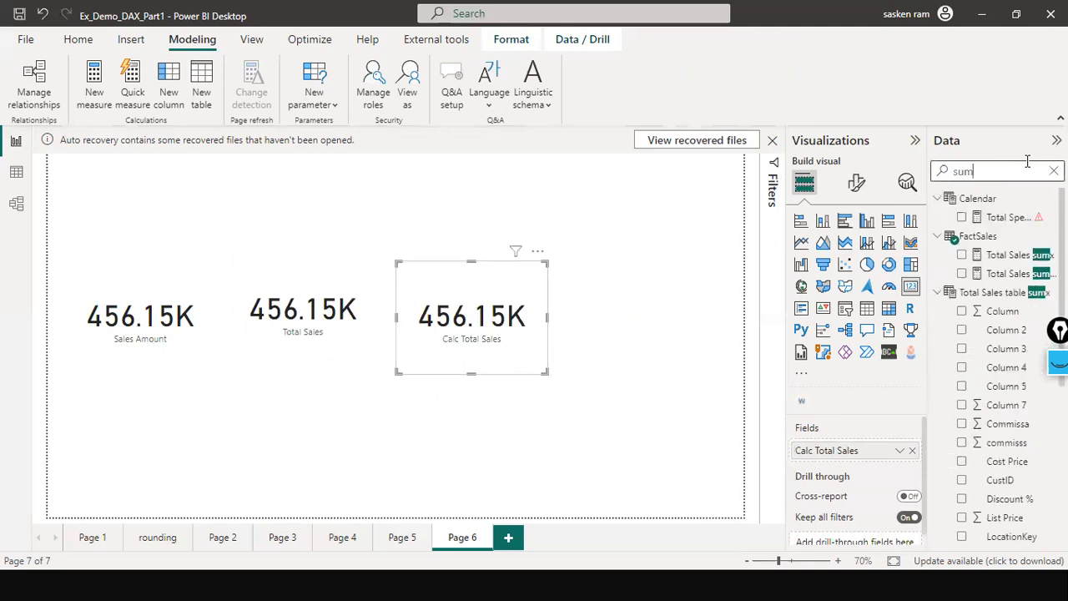
{"action": "left_click", "coordinate": [1013, 255]}
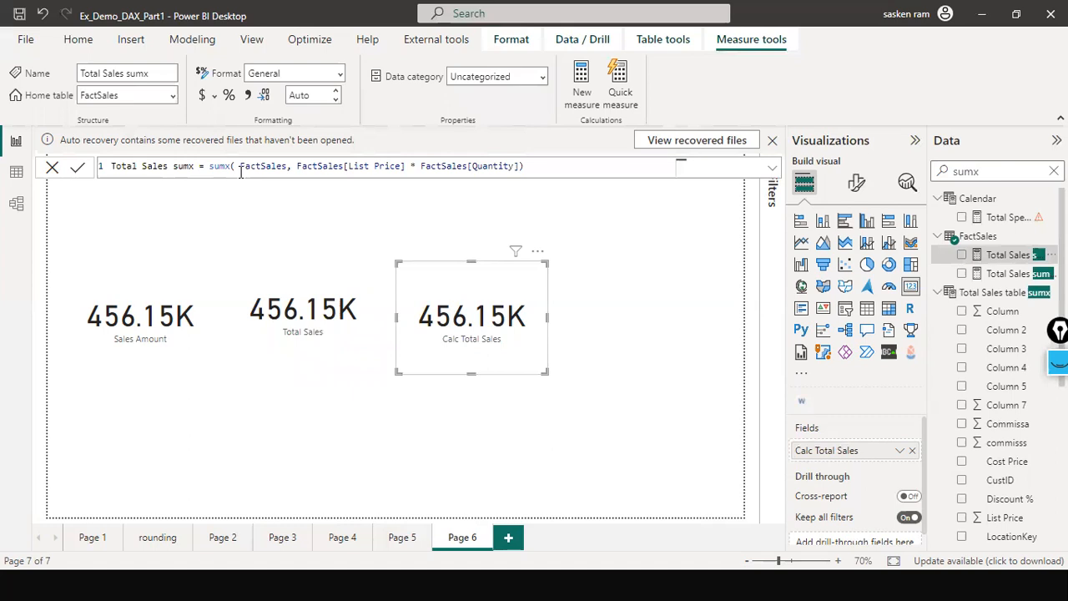
{"action": "left_click", "coordinate": [553, 171]}
{"action": "left_click", "coordinate": [215, 167]}
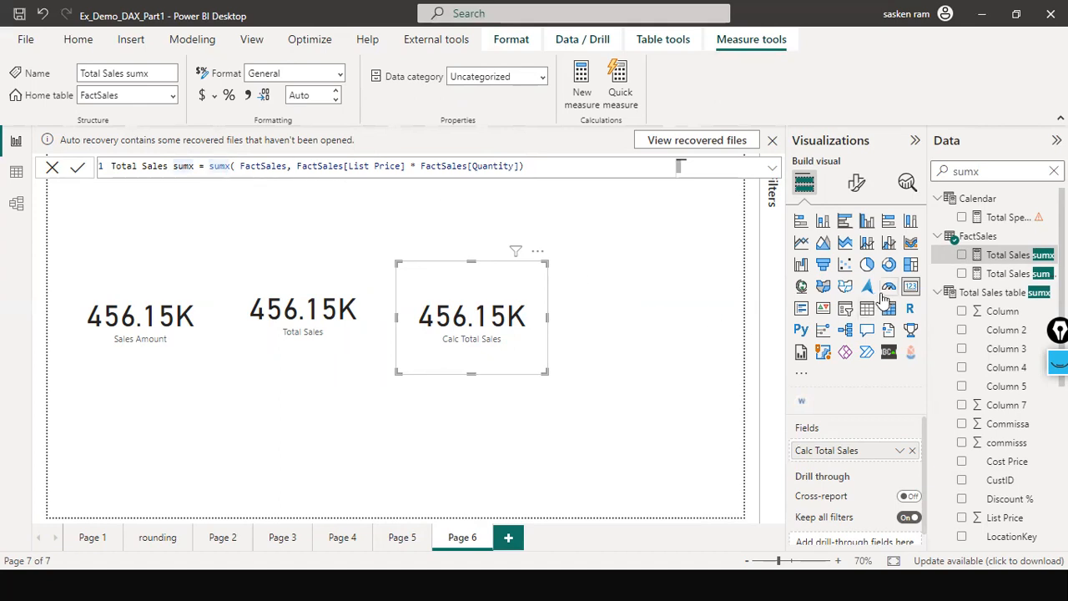
Step: Add a fourth card with the Total Sales sumx measure and place it beside the Calc Total Sales card in the row
{"action": "left_click", "coordinate": [397, 459]}
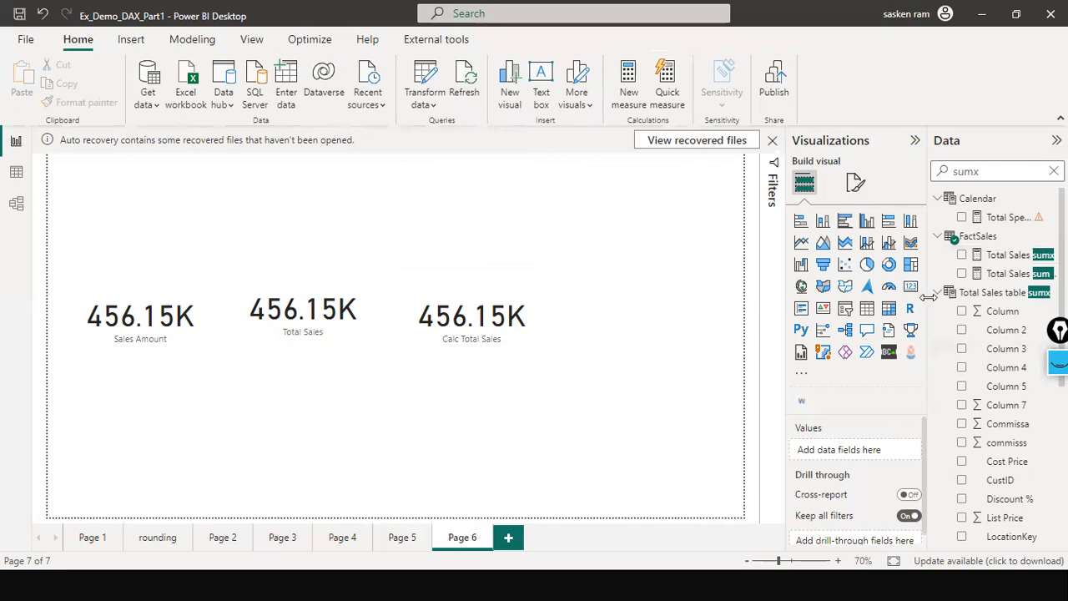
{"action": "left_click_drag", "start_coordinate": [117, 198], "coordinate": [706, 326]}
{"action": "left_click_drag", "start_coordinate": [1022, 257], "coordinate": [648, 319]}
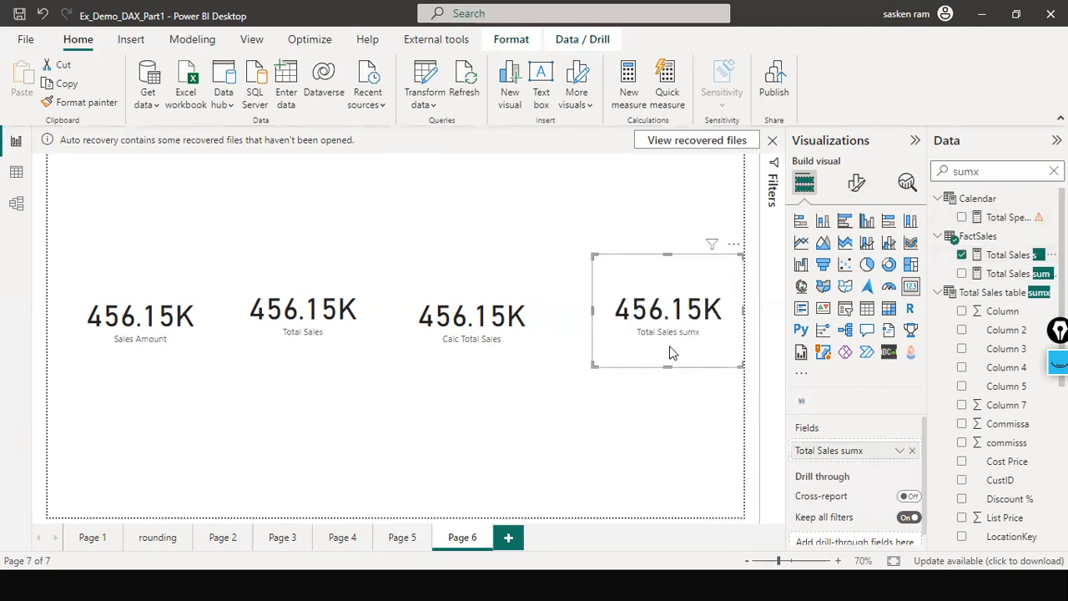
{"action": "left_click_drag", "start_coordinate": [635, 357], "coordinate": [607, 365]}
{"action": "left_click", "coordinate": [396, 410]}
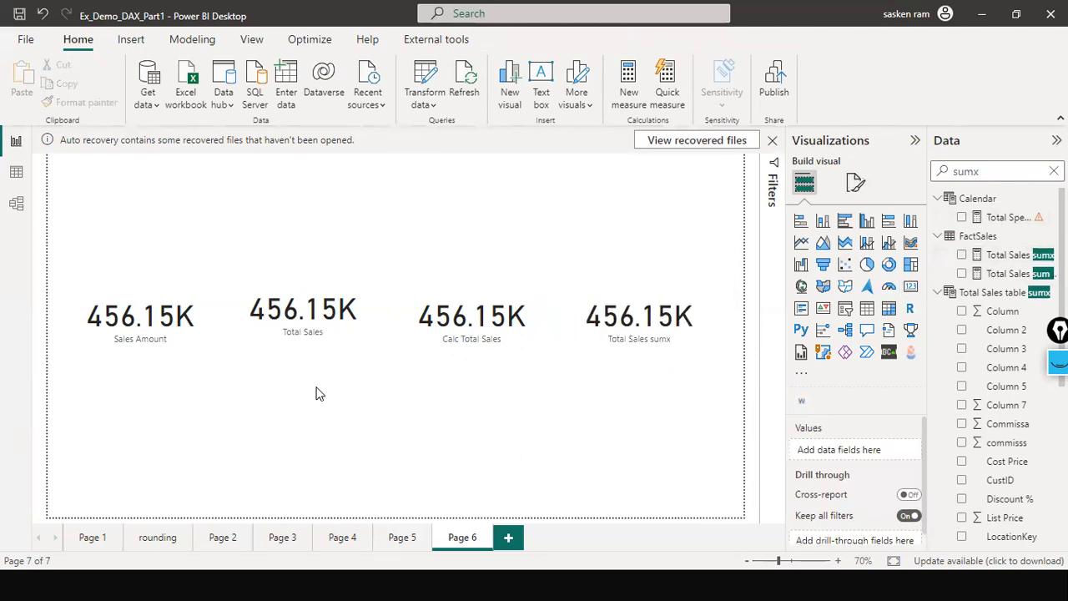
Step: Check the measure behind the Total Sales card, then search the fields for calc and open the Calc Total Sales formula
{"action": "left_click", "coordinate": [498, 300]}
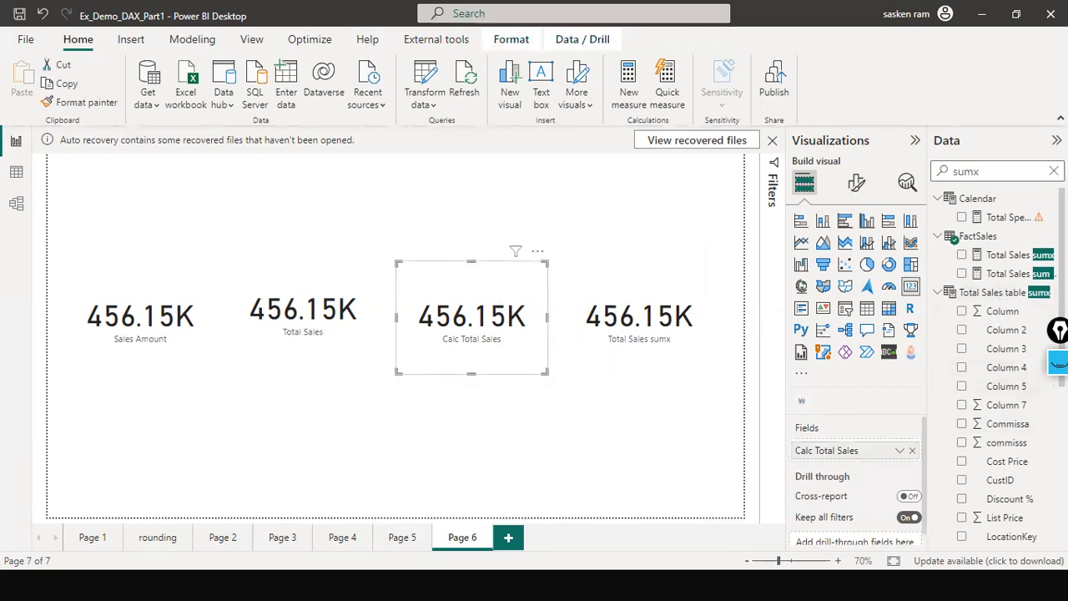
{"action": "left_click", "coordinate": [1054, 171]}
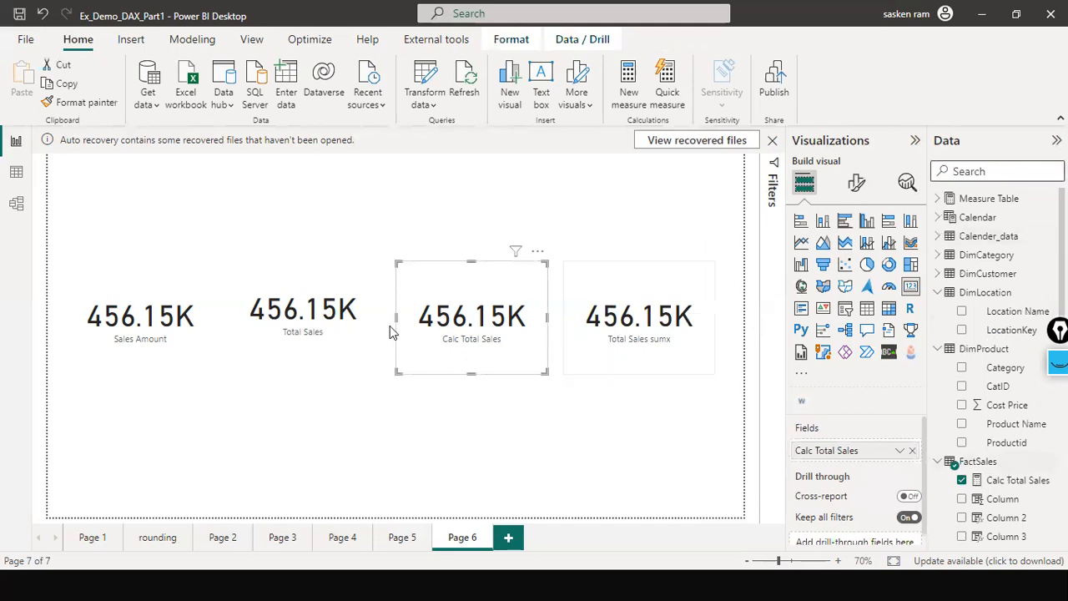
{"action": "left_click", "coordinate": [331, 329]}
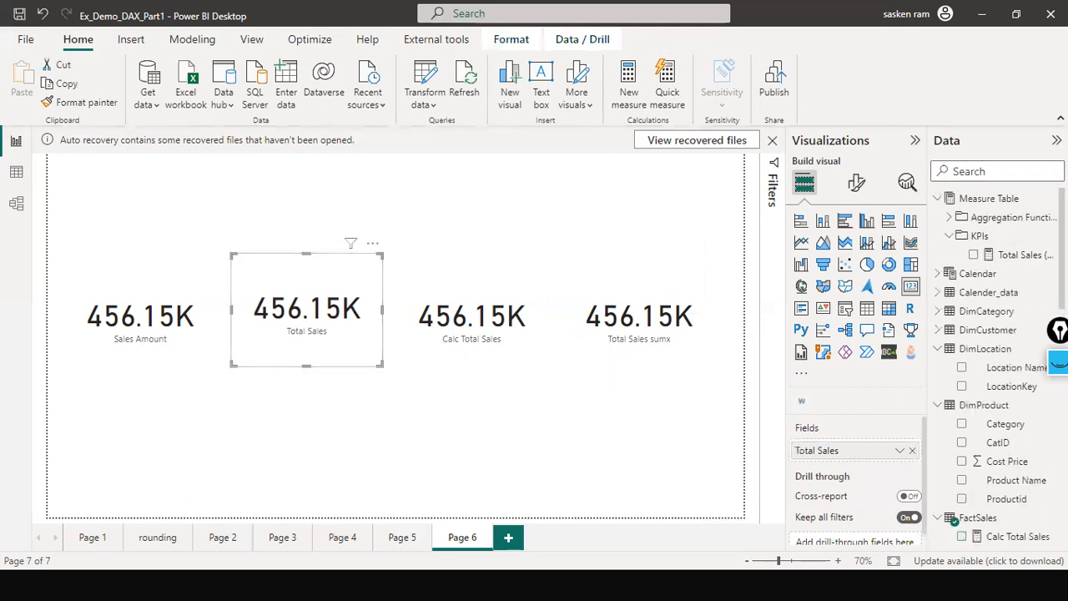
{"action": "scroll", "coordinate": [1034, 399], "scroll_direction": "down", "scroll_amount": 10}
{"action": "scroll", "coordinate": [1033, 399], "scroll_direction": "down", "scroll_amount": 5}
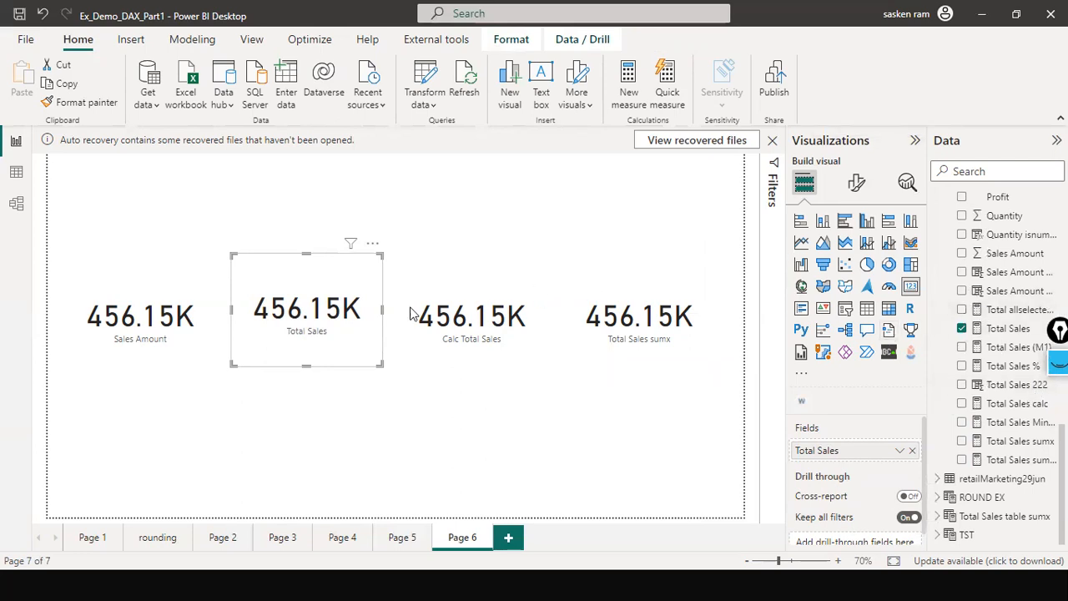
{"action": "left_click", "coordinate": [476, 277]}
{"action": "left_click", "coordinate": [974, 170]}
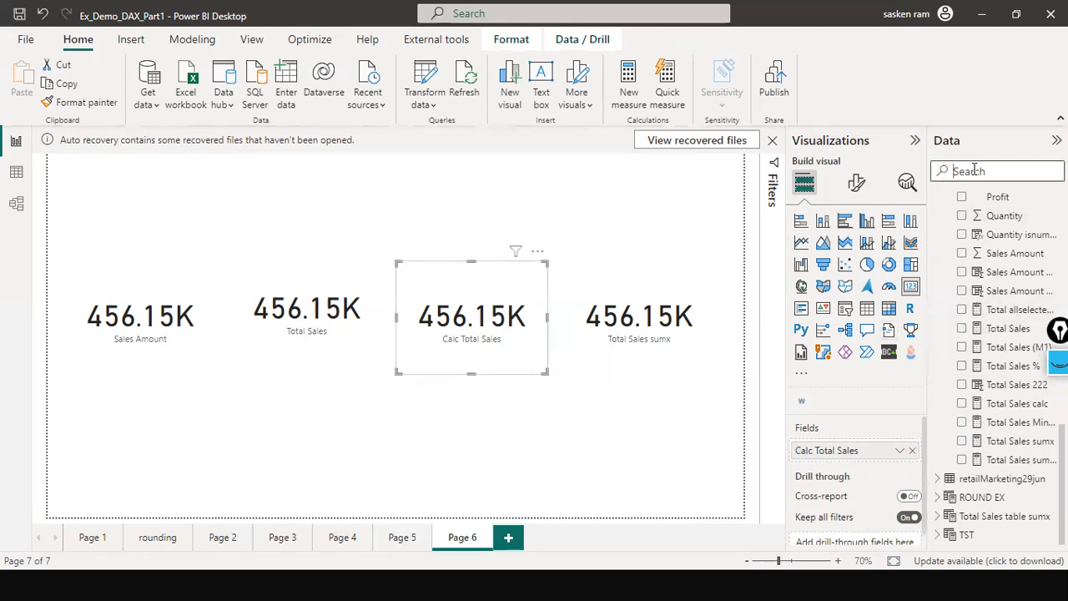
{"action": "type", "text": "calc"}
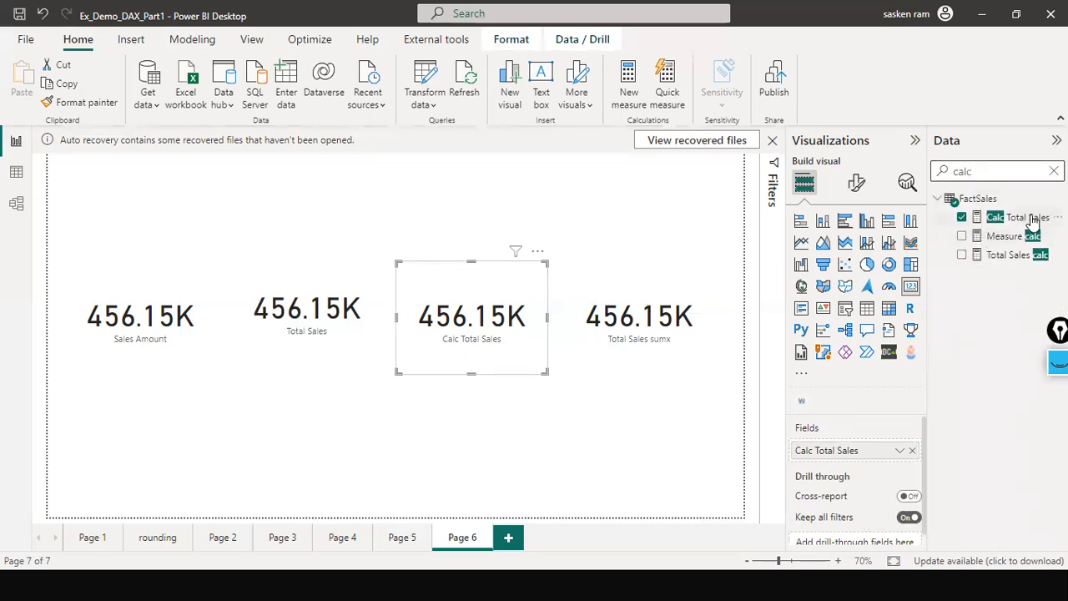
{"action": "left_click", "coordinate": [972, 218]}
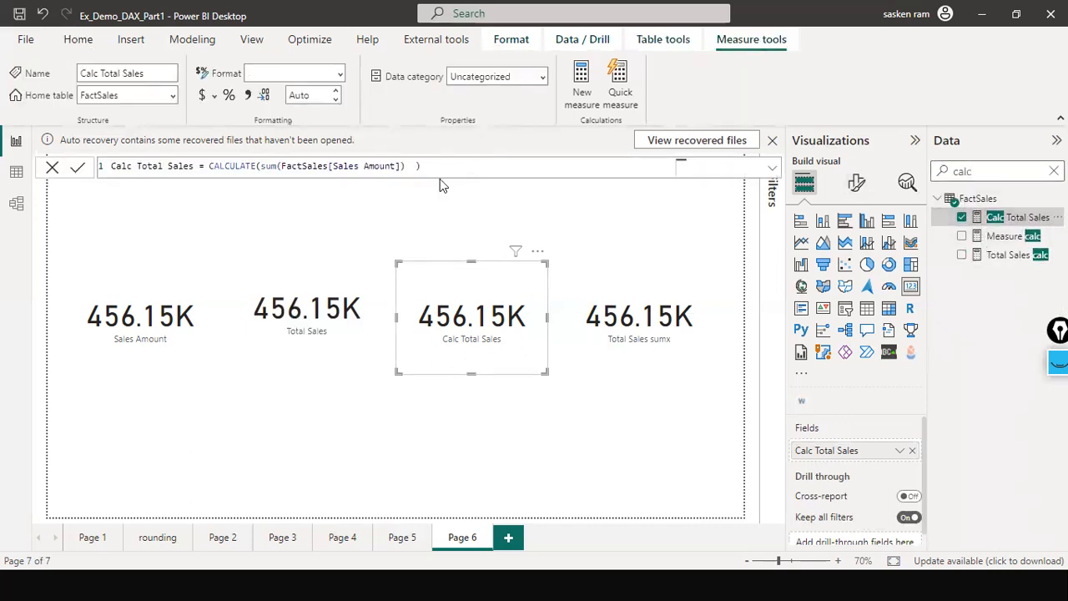
Step: Replace sum(FactSales[Sales Amount]) inside CALCULATE with the [Total Sales] measure in the Calc Total Sales formula and commit it
{"action": "left_click", "coordinate": [265, 166]}
{"action": "key", "text": "ctrl+shift+Right"}
{"action": "key", "text": "ctrl+shift+Right"}
{"action": "key", "text": "ctrl+shift+Right"}
{"action": "key", "text": "ctrl+shift+Right"}
{"action": "key", "text": "ctrl+shift+Right"}
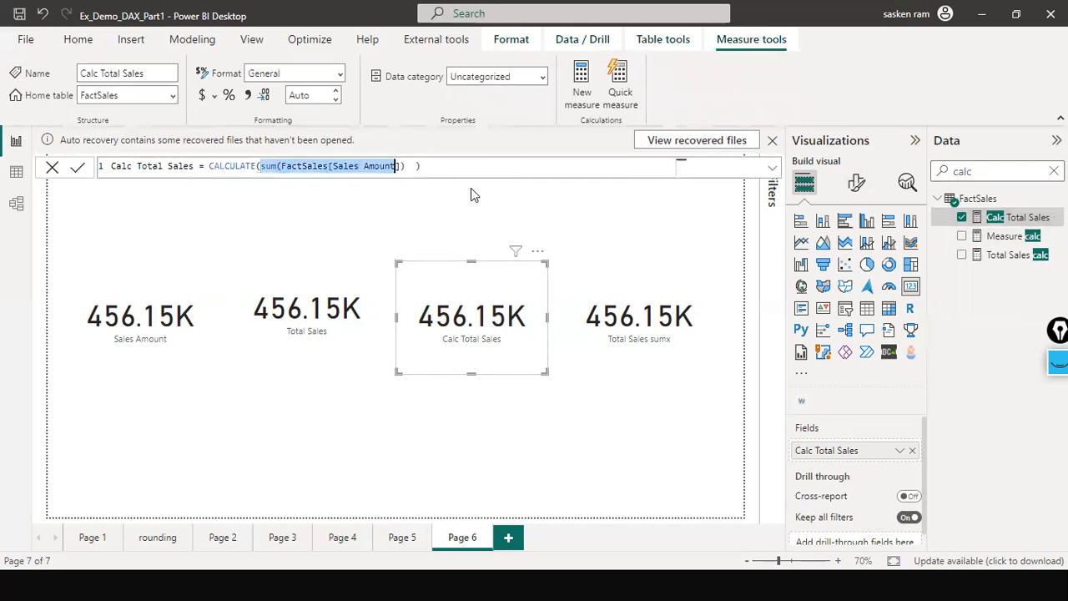
{"action": "key", "text": "BackSpace"}
{"action": "type", "text": "[tota"}
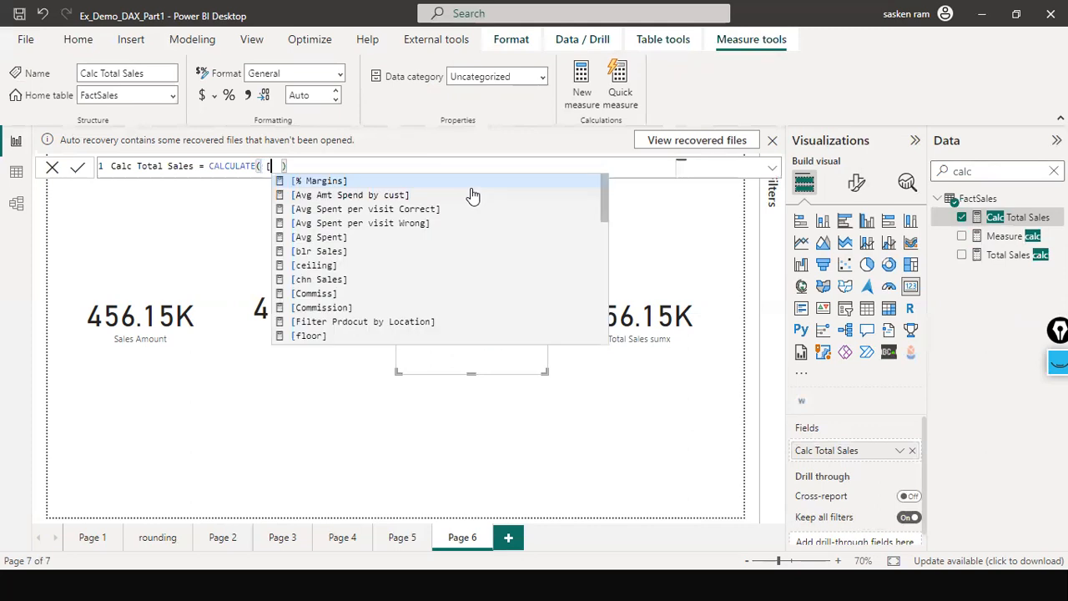
{"action": "type", "text": "l sales"}
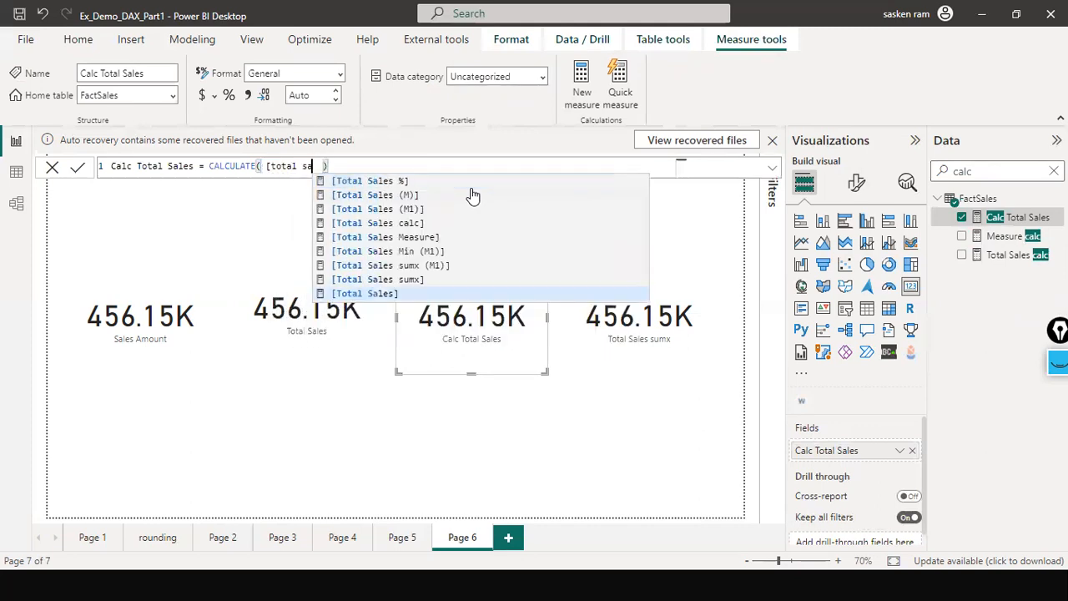
{"action": "key", "text": "Down"}
{"action": "key", "text": "Down"}
{"action": "key", "text": "Down"}
{"action": "key", "text": "Down"}
{"action": "key", "text": "Down"}
{"action": "key", "text": "Down"}
{"action": "key", "text": "Down"}
{"action": "key", "text": "Down"}
{"action": "key", "text": "Down"}
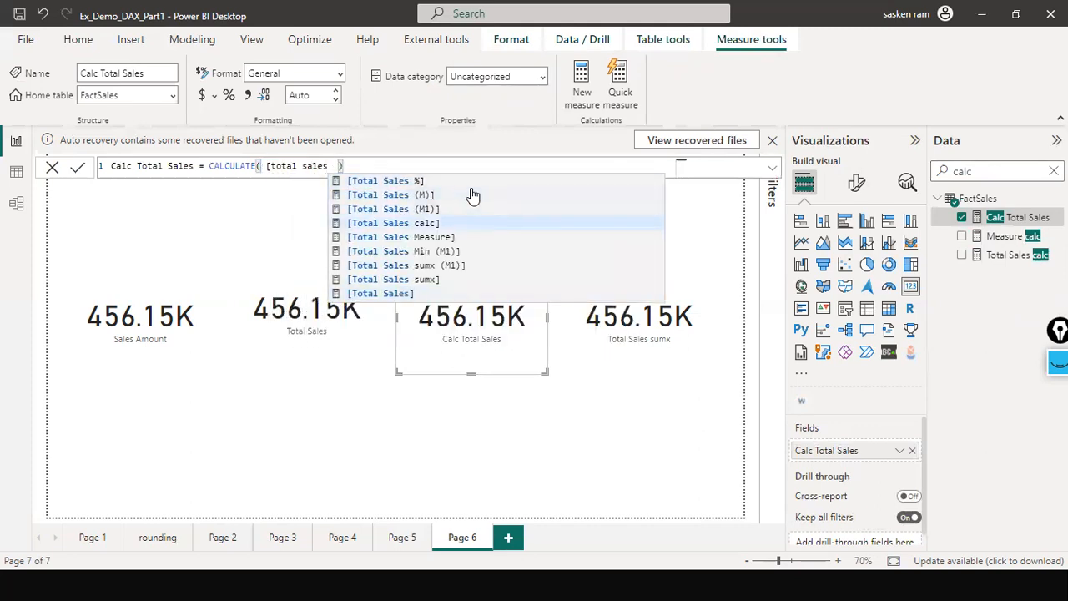
{"action": "key", "text": "Tab"}
{"action": "key", "text": "End"}
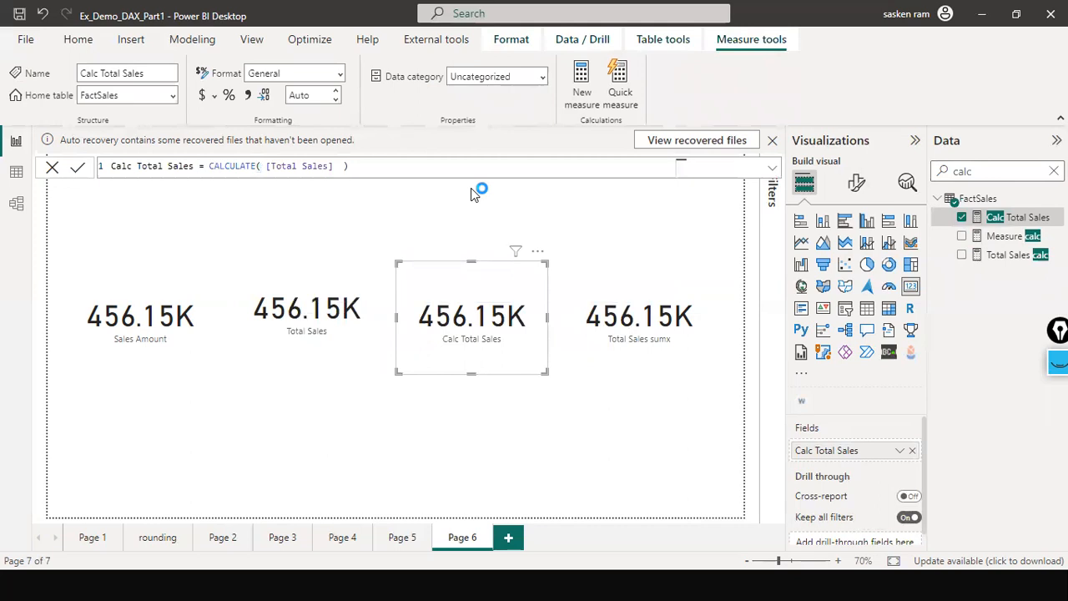
{"action": "key", "text": "Return"}
Step: Clear the field search and select the four cards in turn to compare the fields behind their values
{"action": "left_click", "coordinate": [644, 371]}
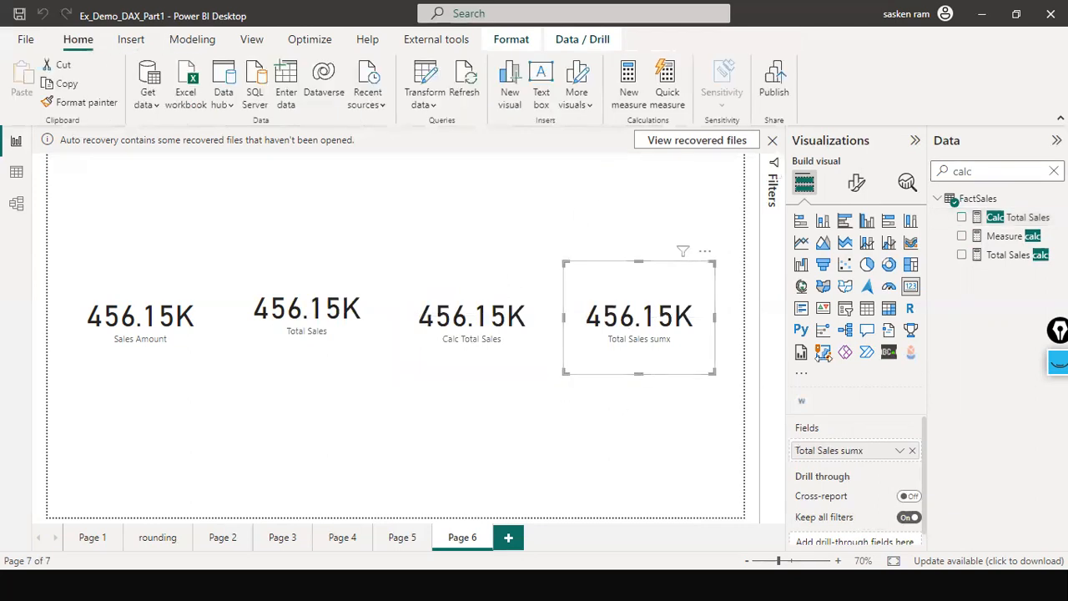
{"action": "left_click", "coordinate": [978, 171]}
{"action": "left_click", "coordinate": [1053, 172]}
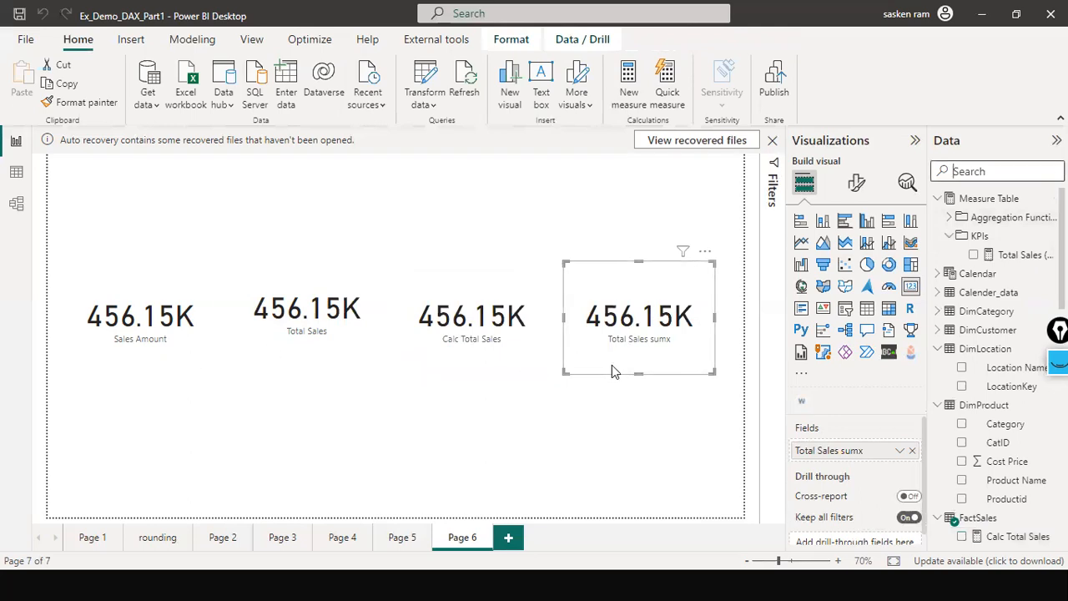
{"action": "left_click", "coordinate": [302, 360]}
{"action": "left_click", "coordinate": [444, 370]}
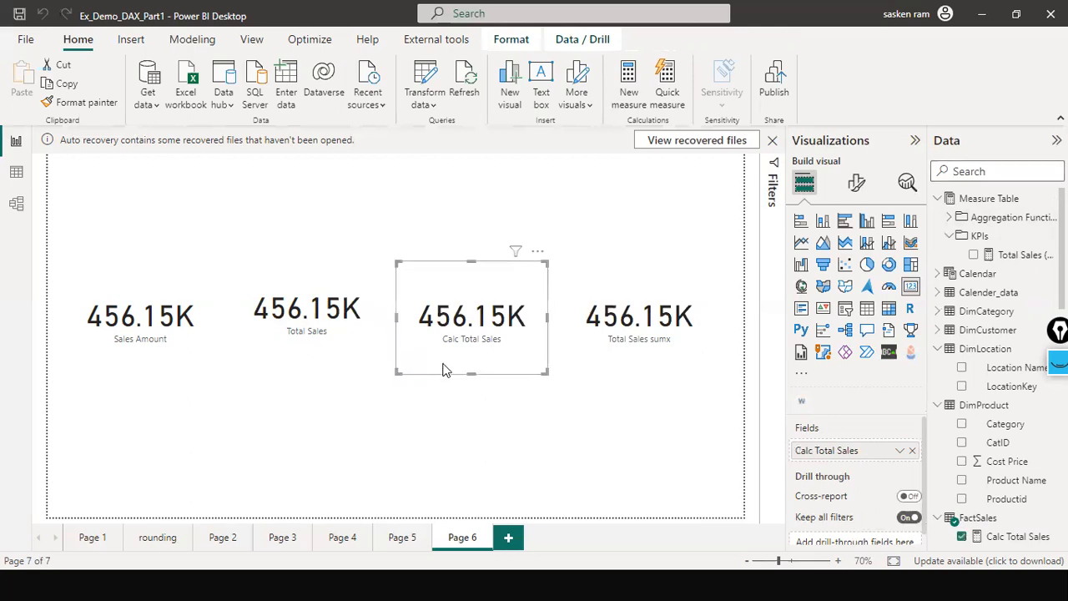
{"action": "left_click", "coordinate": [661, 371]}
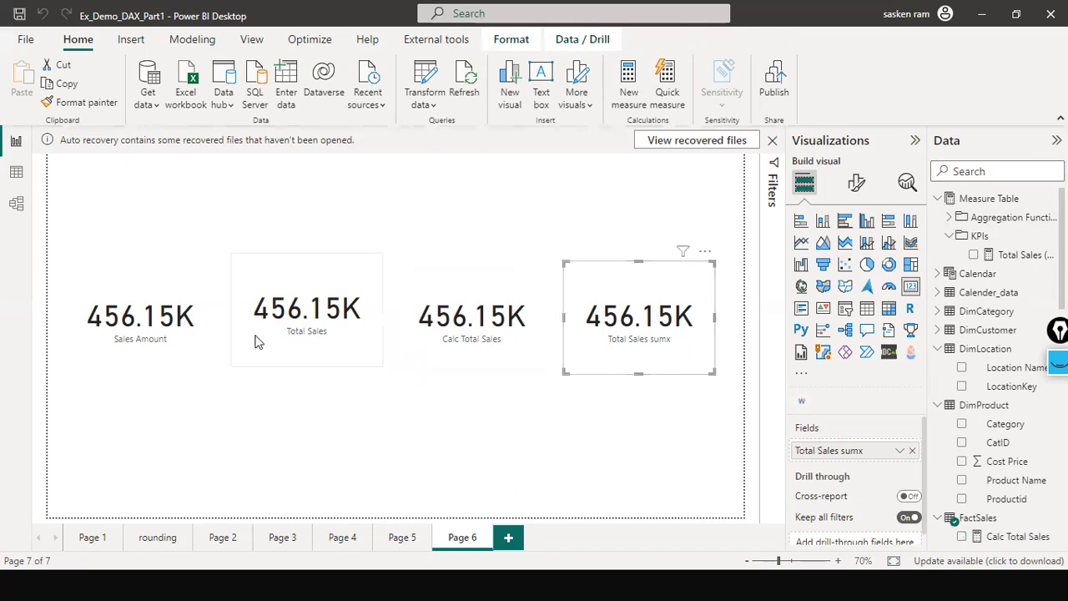
{"action": "left_click", "coordinate": [179, 345]}
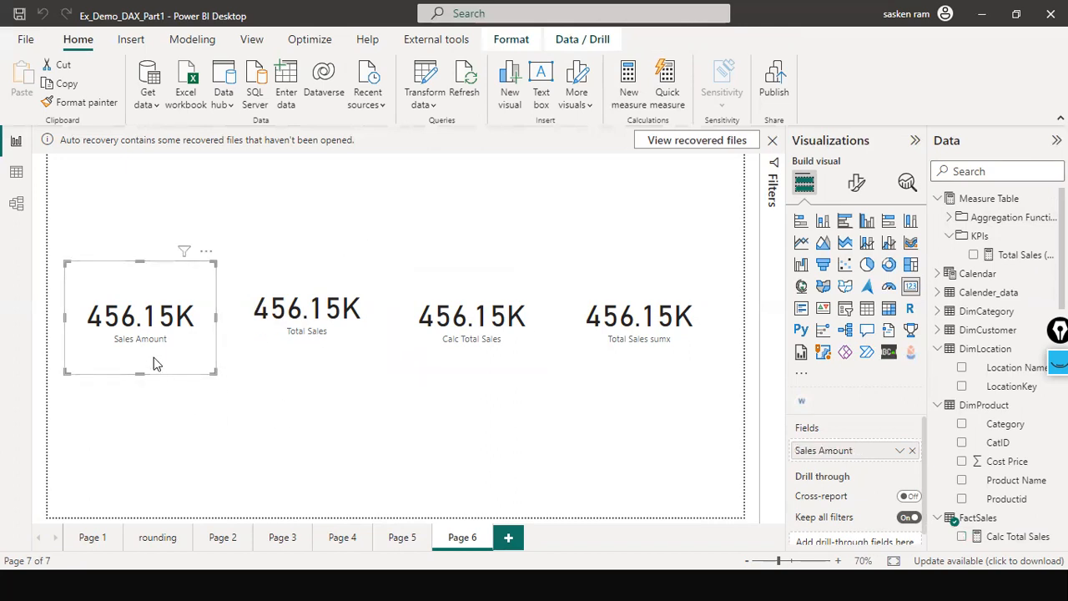
{"action": "left_click", "coordinate": [318, 412]}
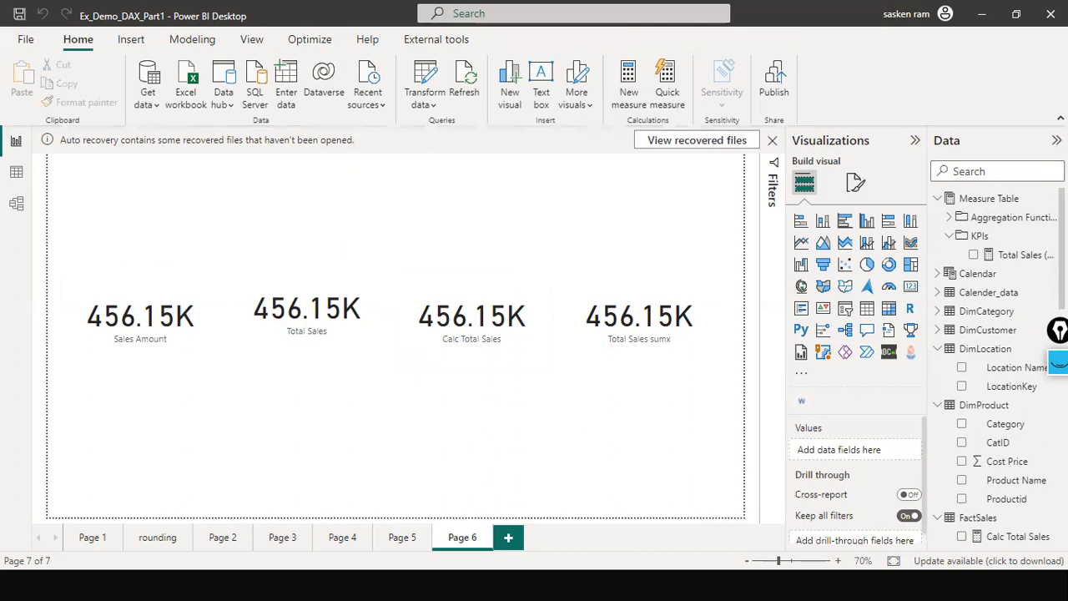
Step: Add an empty fifth card below the card row and glance at the FactSales table data before returning to the report
{"action": "left_click", "coordinate": [911, 286]}
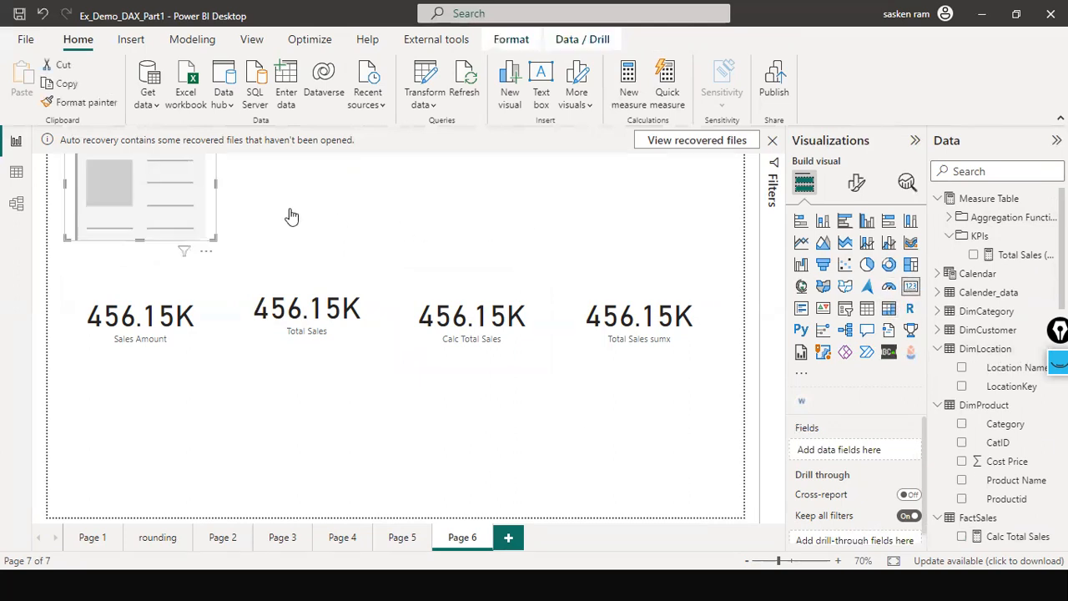
{"action": "left_click_drag", "start_coordinate": [181, 182], "coordinate": [487, 422]}
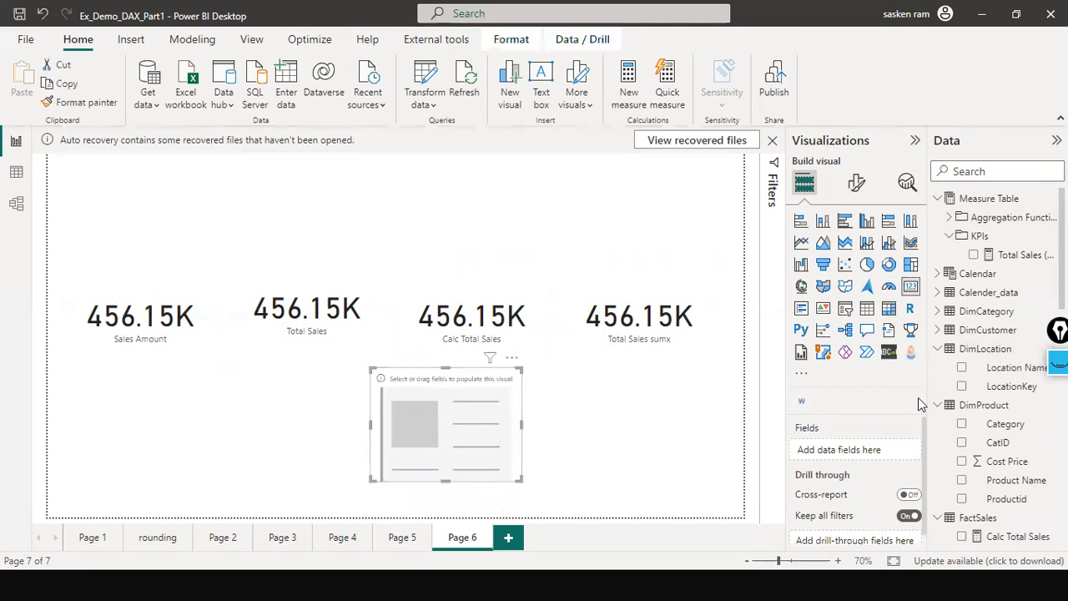
{"action": "left_click", "coordinate": [15, 172]}
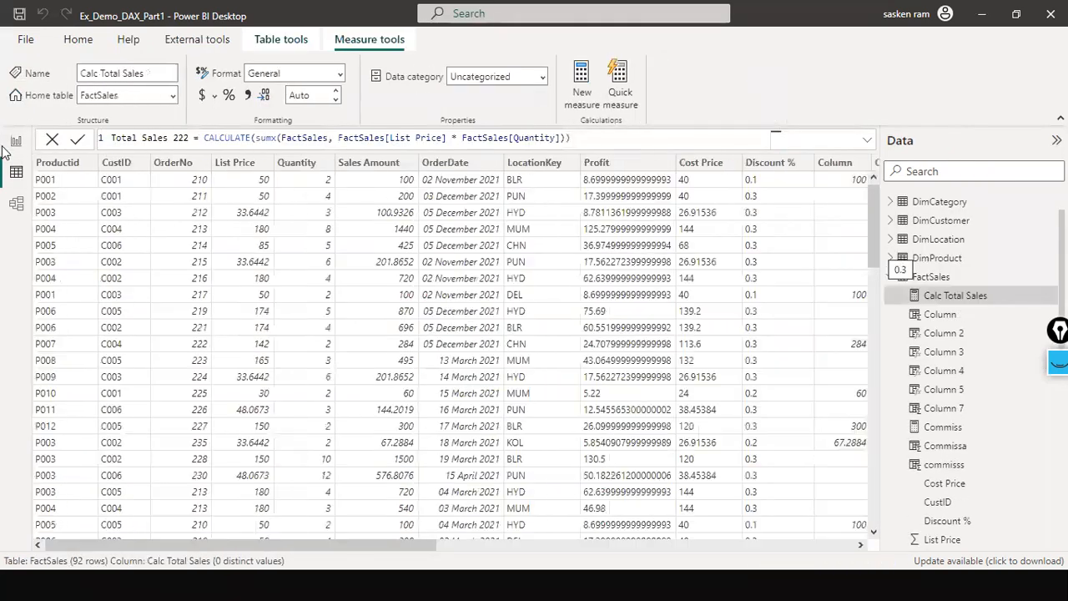
{"action": "left_click", "coordinate": [15, 142]}
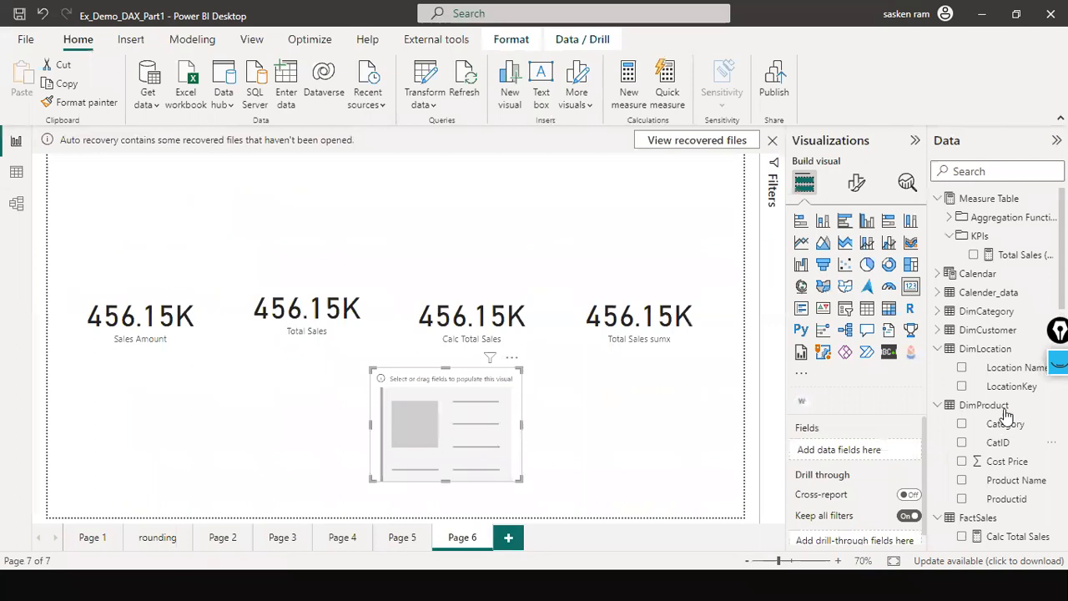
Step: Search the data fields for total sales to find a field for the empty card
{"action": "left_click", "coordinate": [960, 173]}
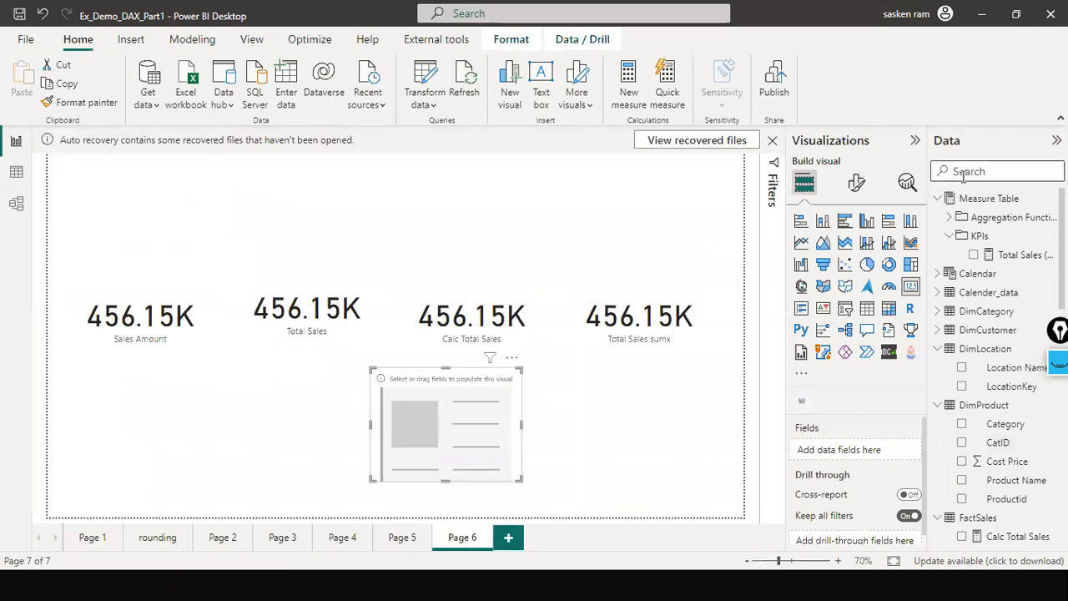
{"action": "type", "text": "total"}
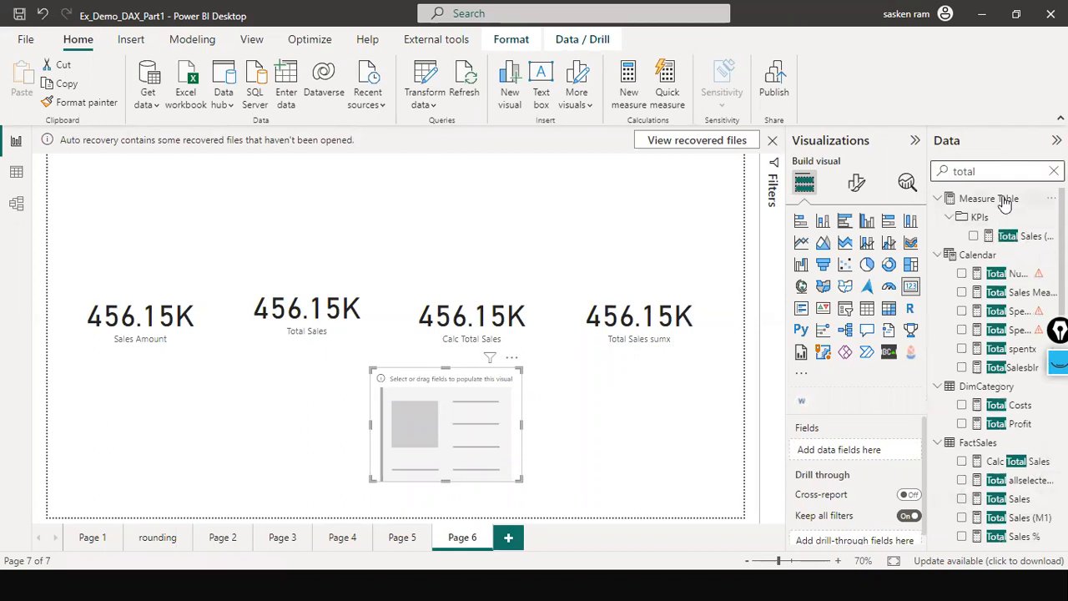
{"action": "type", "text": "sale"}
{"action": "key", "text": "BackSpace"}
{"action": "key", "text": "BackSpace"}
{"action": "key", "text": "BackSpace"}
{"action": "key", "text": "BackSpace"}
{"action": "type", "text": "sals"}
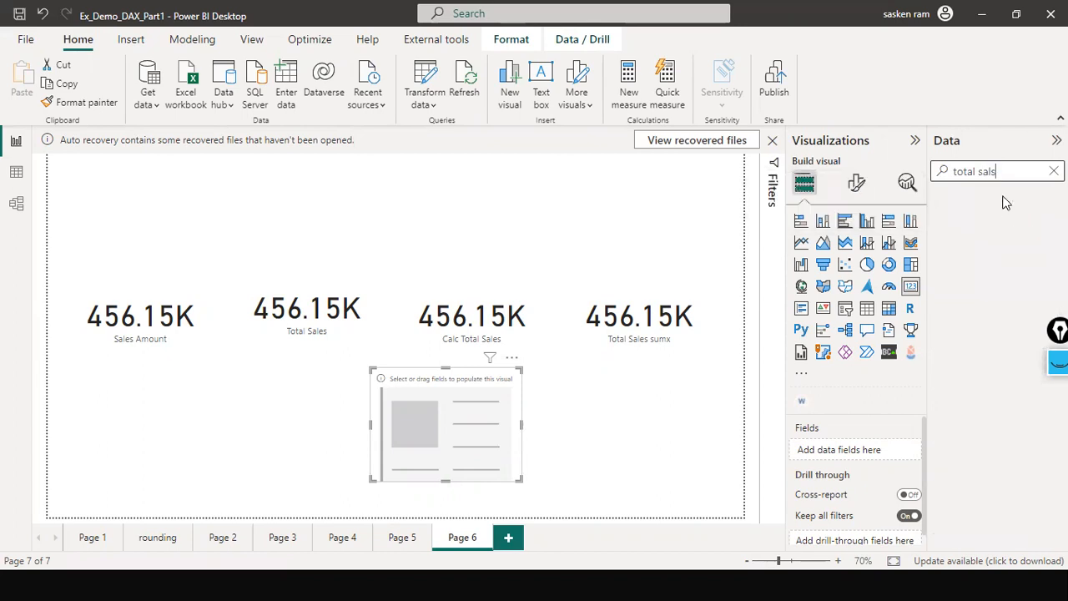
{"action": "key", "text": "BackSpace"}
{"action": "key", "text": "BackSpace"}
{"action": "type", "text": "les2"}
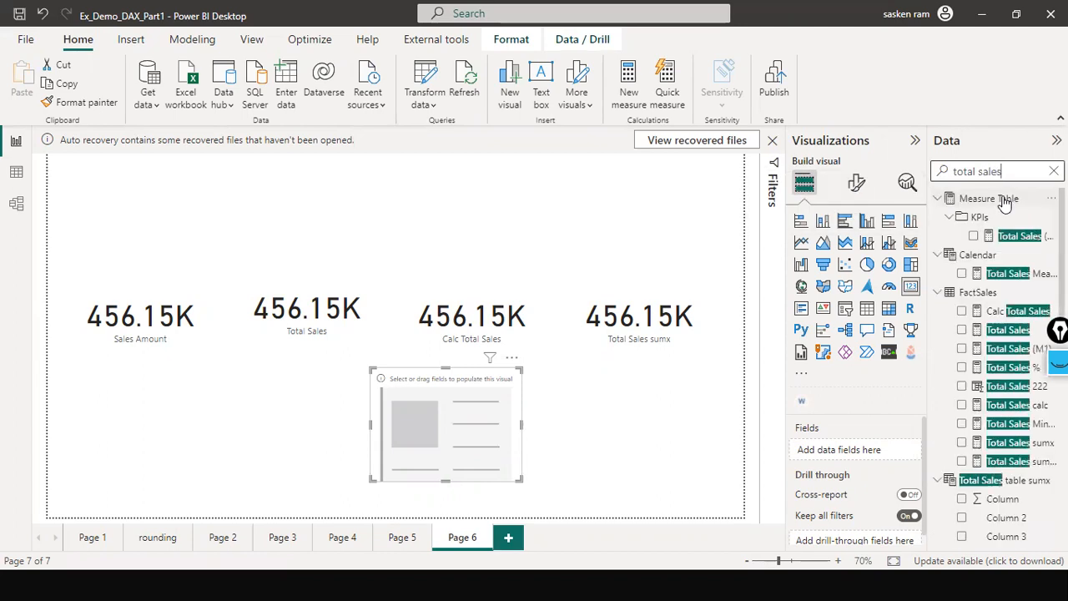
{"action": "key", "text": "BackSpace"}
Step: Examine the calculated columns of the FactSales table up to Total Sales 222, then return to the report page
{"action": "left_click", "coordinate": [16, 172]}
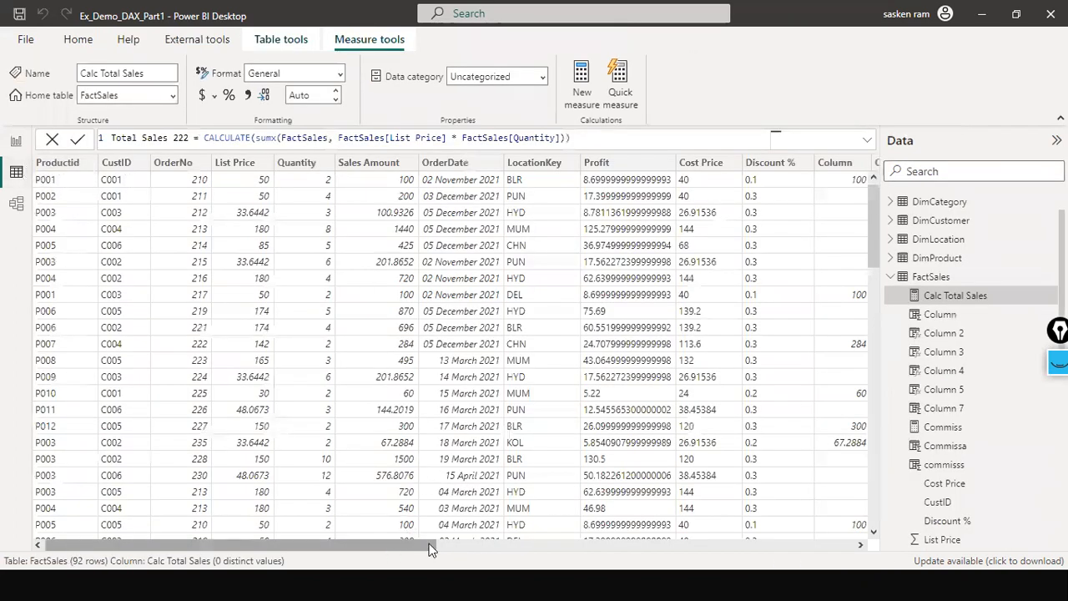
{"action": "left_click_drag", "start_coordinate": [388, 542], "coordinate": [818, 544]}
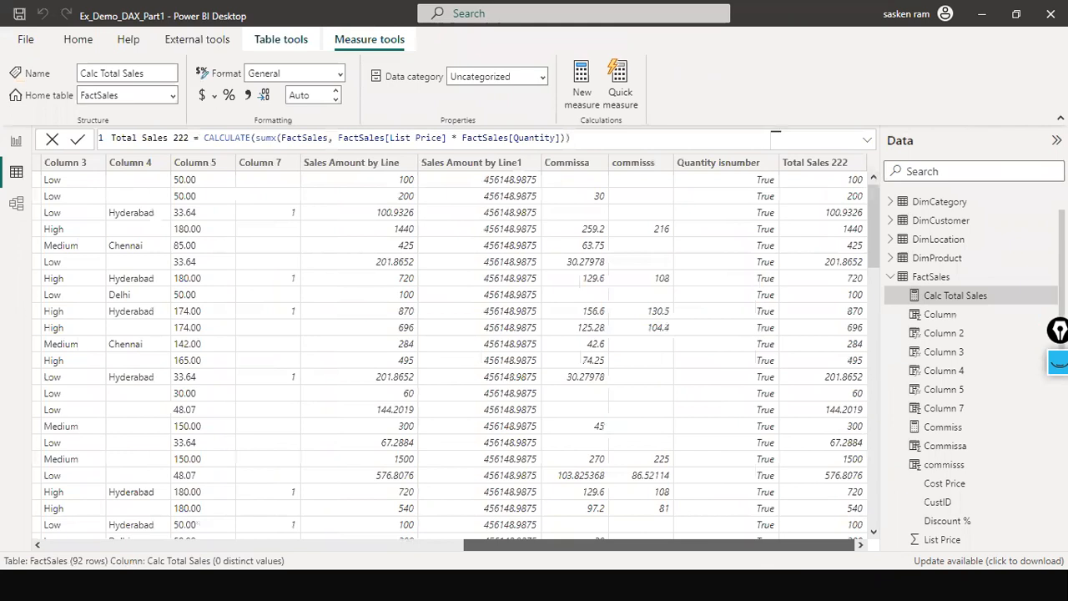
{"action": "left_click", "coordinate": [16, 141]}
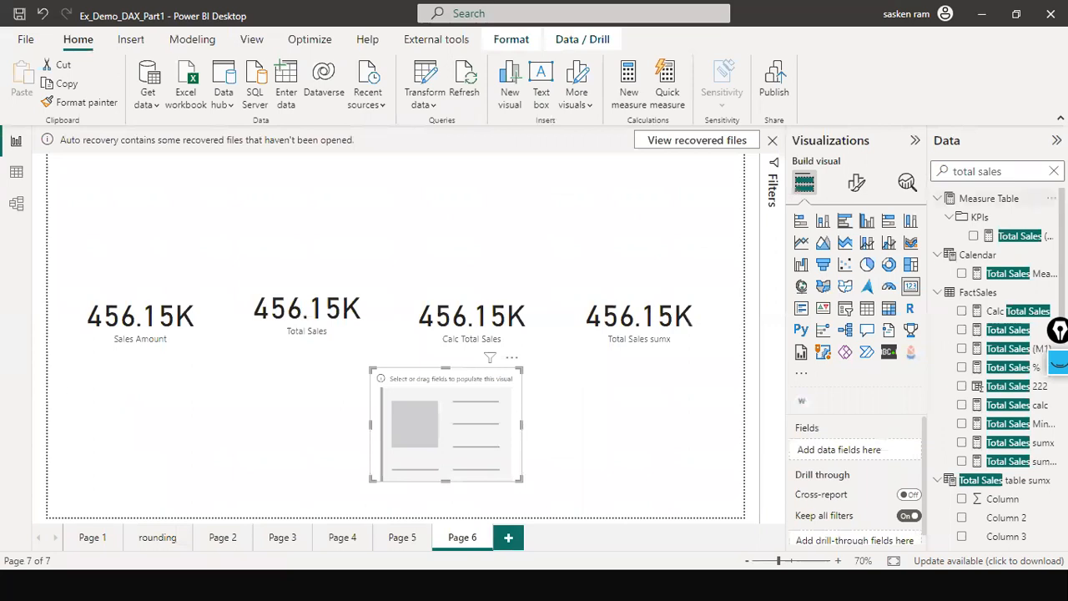
Step: Fill the empty card with the Total Sales 222 column from FactSales, then shrink and place it below the Total Sales card
{"action": "type", "text": "22"}
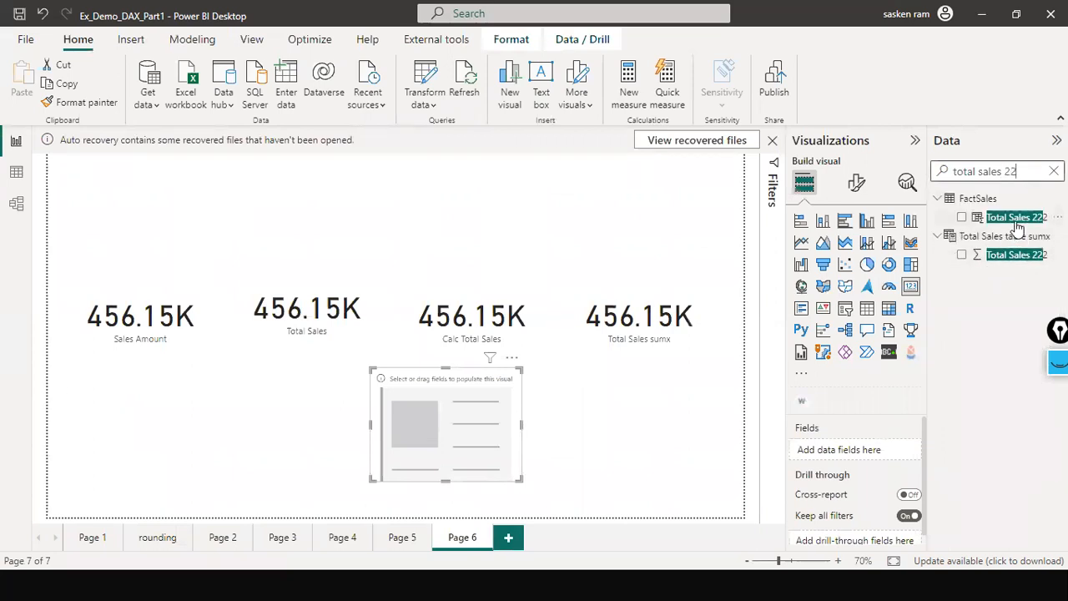
{"action": "left_click_drag", "start_coordinate": [1014, 219], "coordinate": [469, 433]}
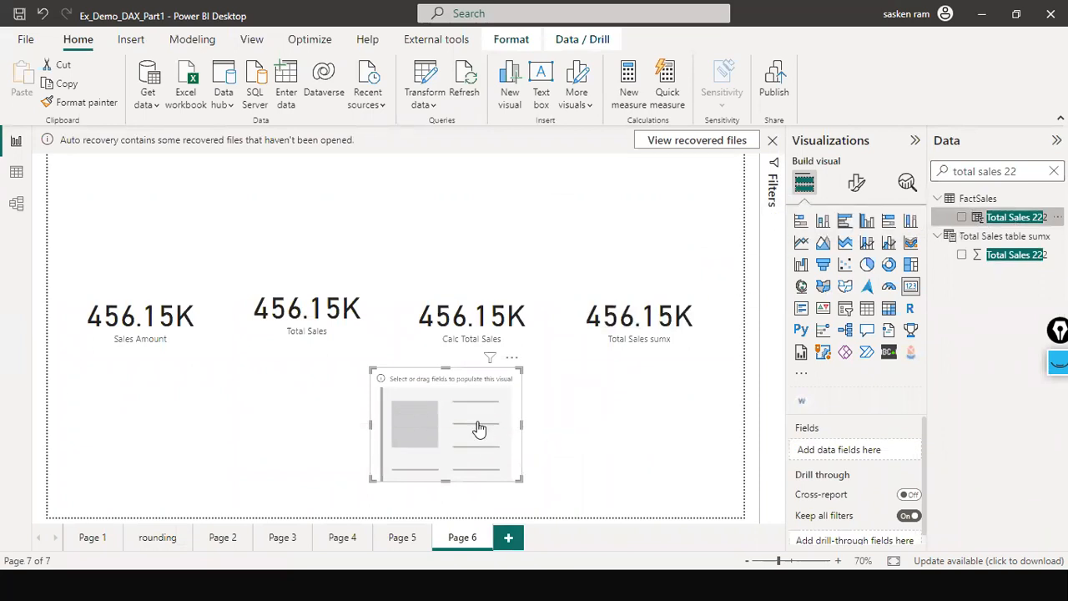
{"action": "left_click_drag", "start_coordinate": [446, 478], "coordinate": [373, 457]}
{"action": "left_click", "coordinate": [509, 455]}
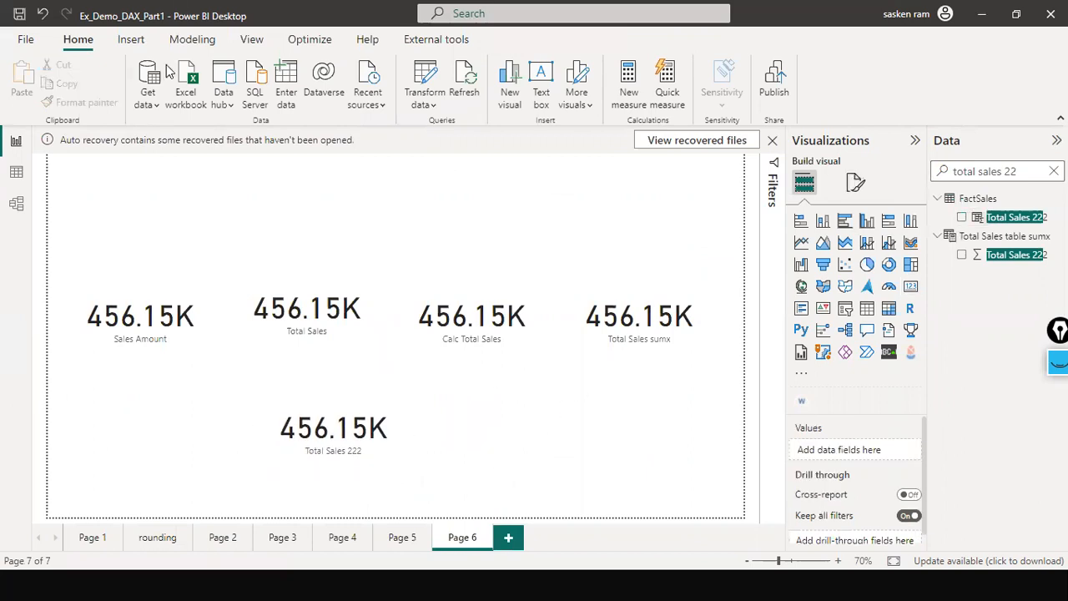
Step: Insert an empty text box above the Sales Amount card and deselect it
{"action": "left_click", "coordinate": [121, 42]}
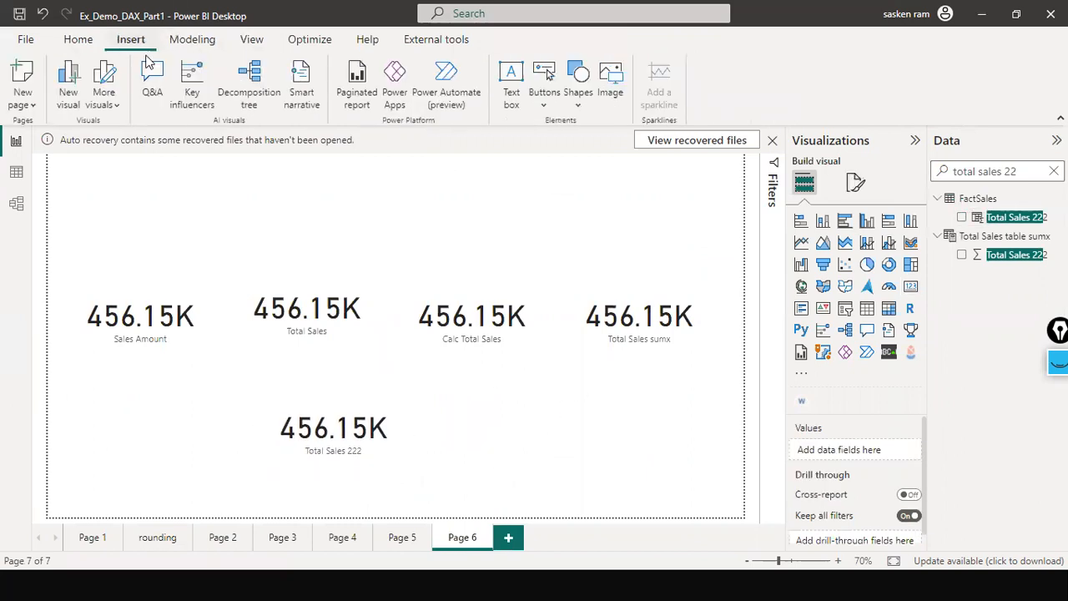
{"action": "left_click", "coordinate": [510, 81]}
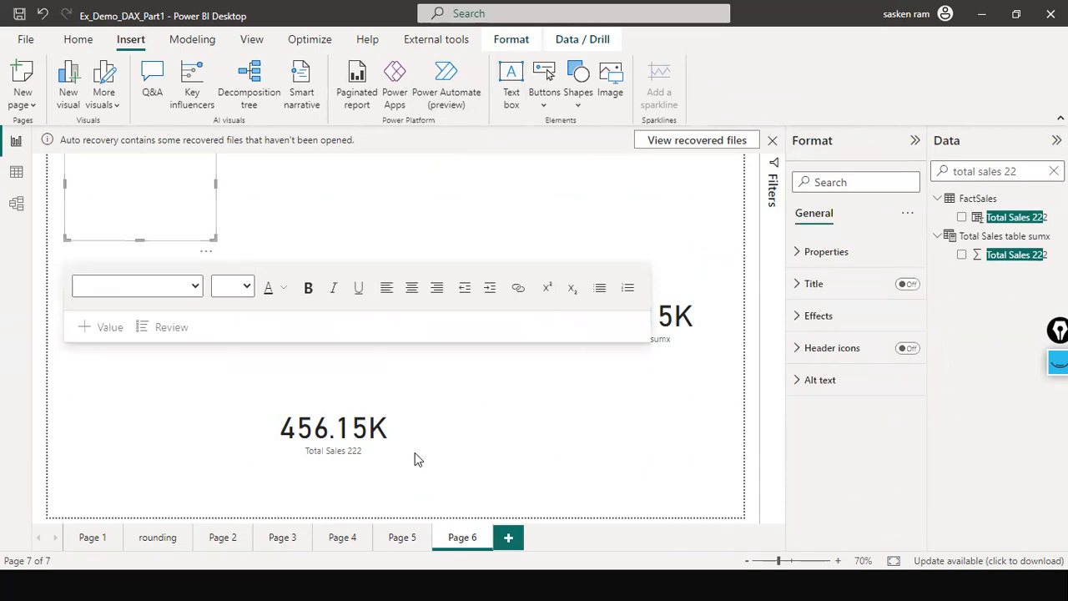
{"action": "left_click", "coordinate": [199, 213]}
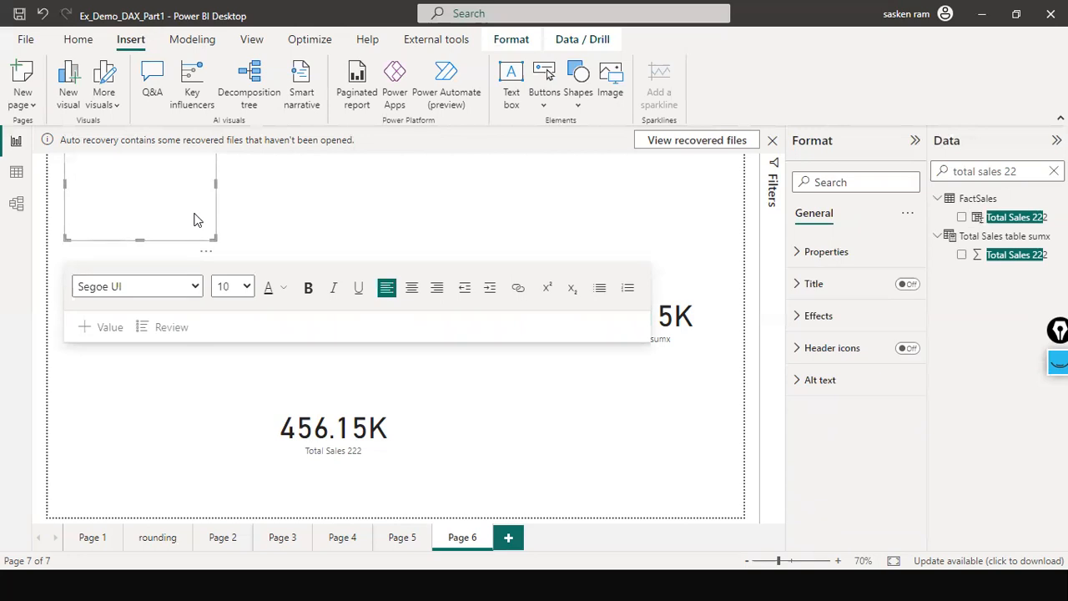
{"action": "left_click", "coordinate": [333, 353]}
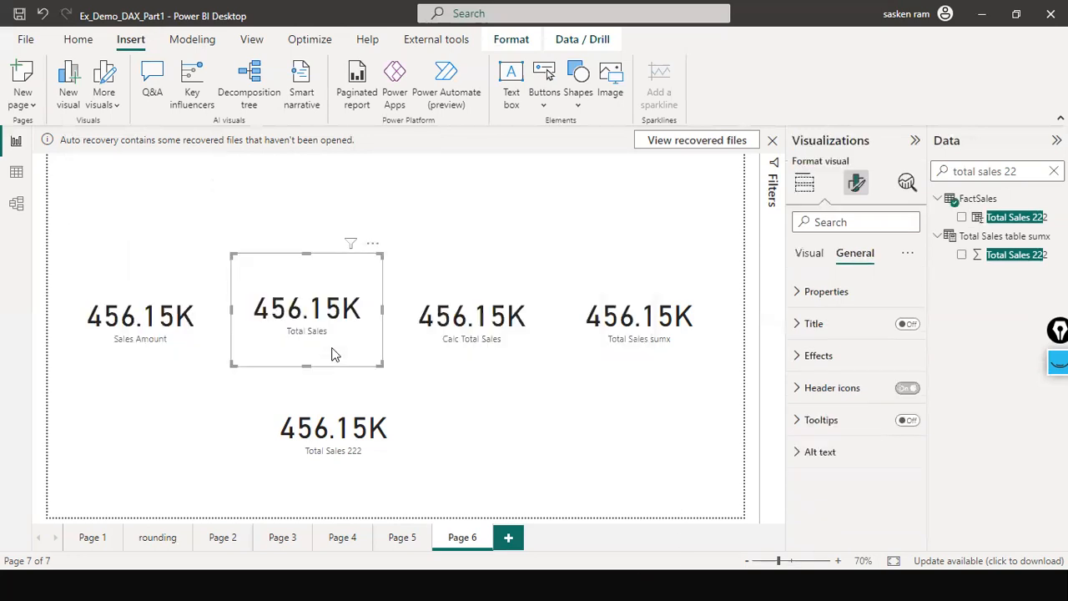
{"action": "left_click", "coordinate": [524, 473]}
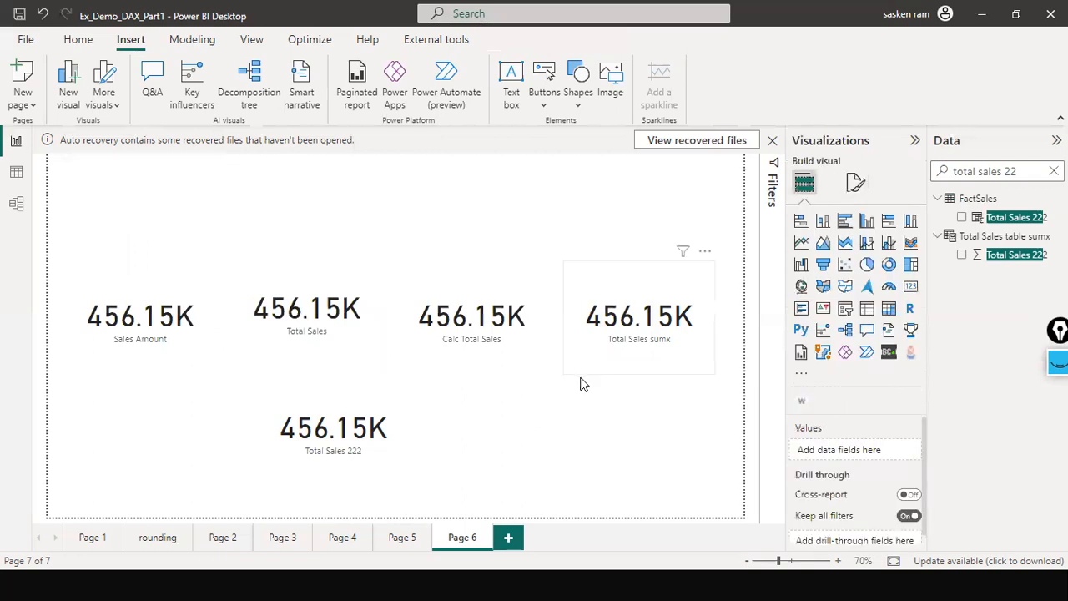
Step: Insert a text box beside the Total Sales 222 card containing the text Calculated Column
{"action": "left_click", "coordinate": [511, 92]}
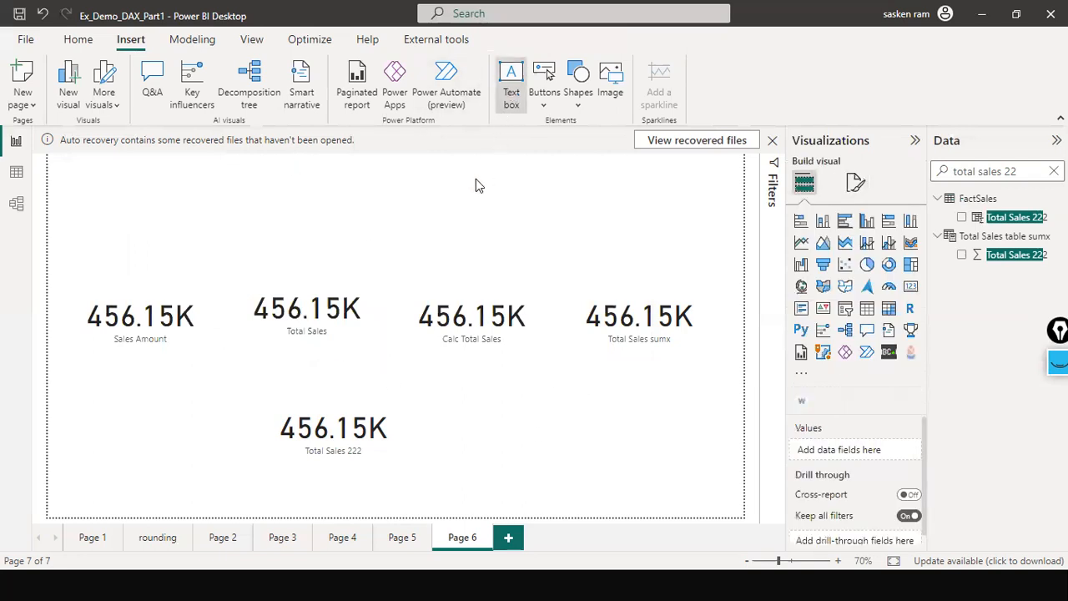
{"action": "left_click_drag", "start_coordinate": [343, 242], "coordinate": [568, 415]}
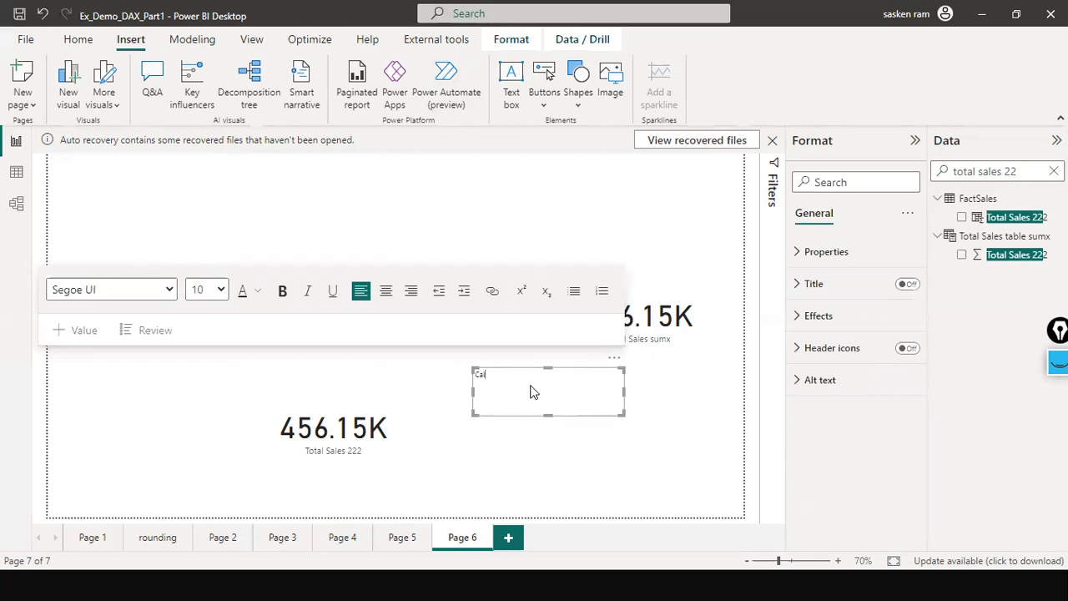
{"action": "type", "text": "Calculated Column"}
{"action": "left_click", "coordinate": [839, 181]}
{"action": "type", "text": "on"}
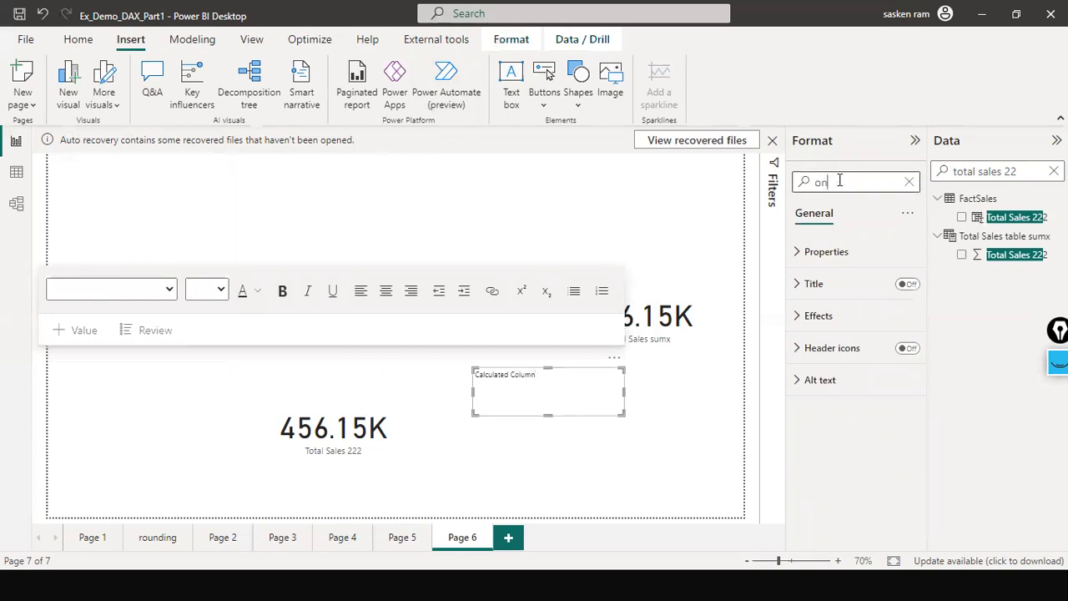
{"action": "key", "text": "BackSpace"}
{"action": "key", "text": "BackSpace"}
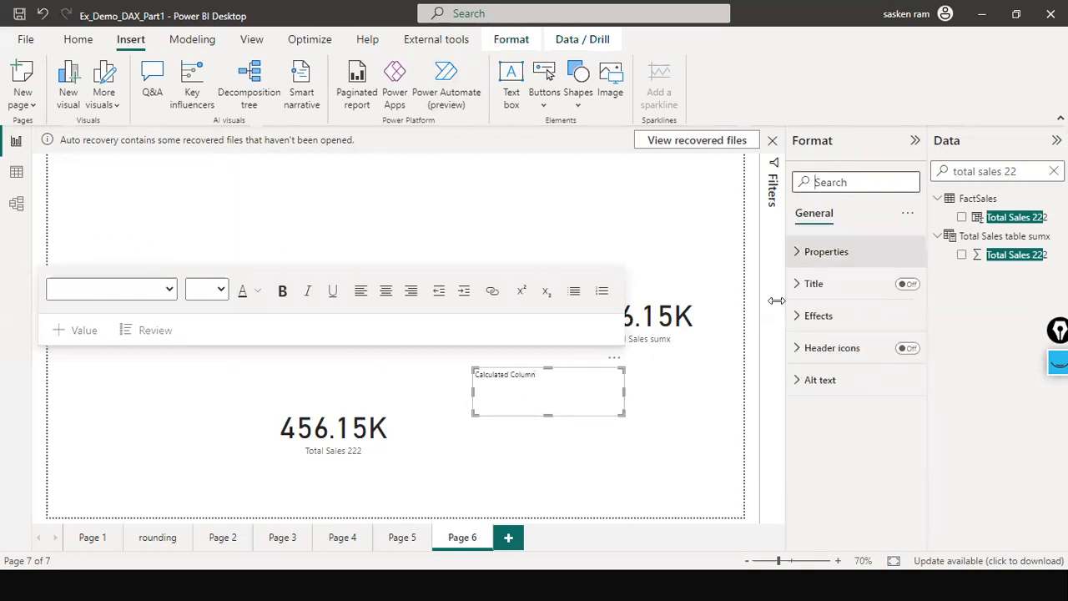
{"action": "left_click", "coordinate": [594, 377]}
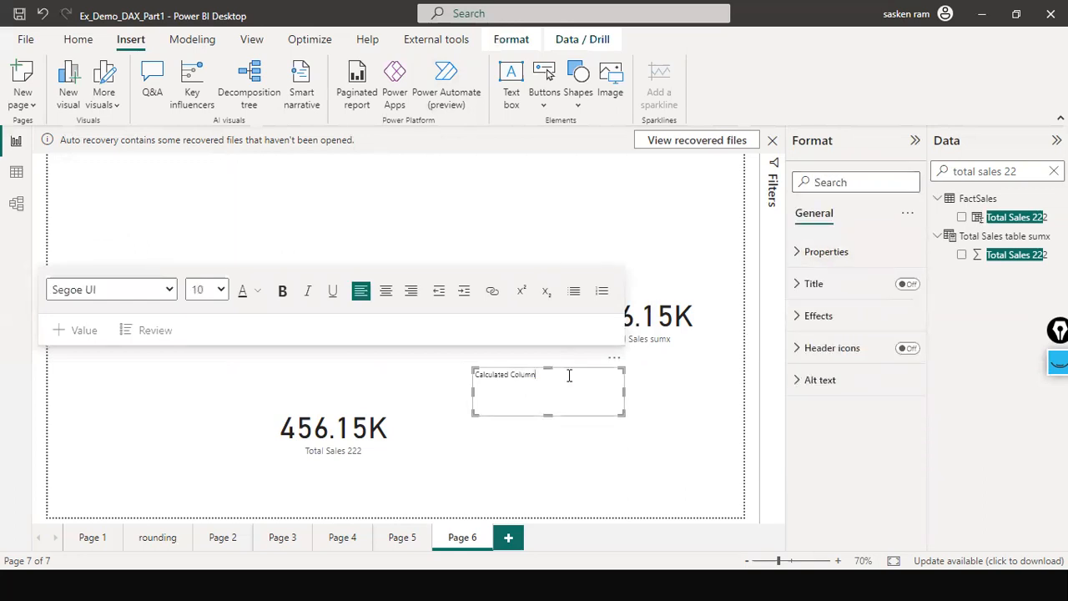
Step: Try to format the Calculated Column text as bold with font size 16 and then 28
{"action": "left_click", "coordinate": [222, 289]}
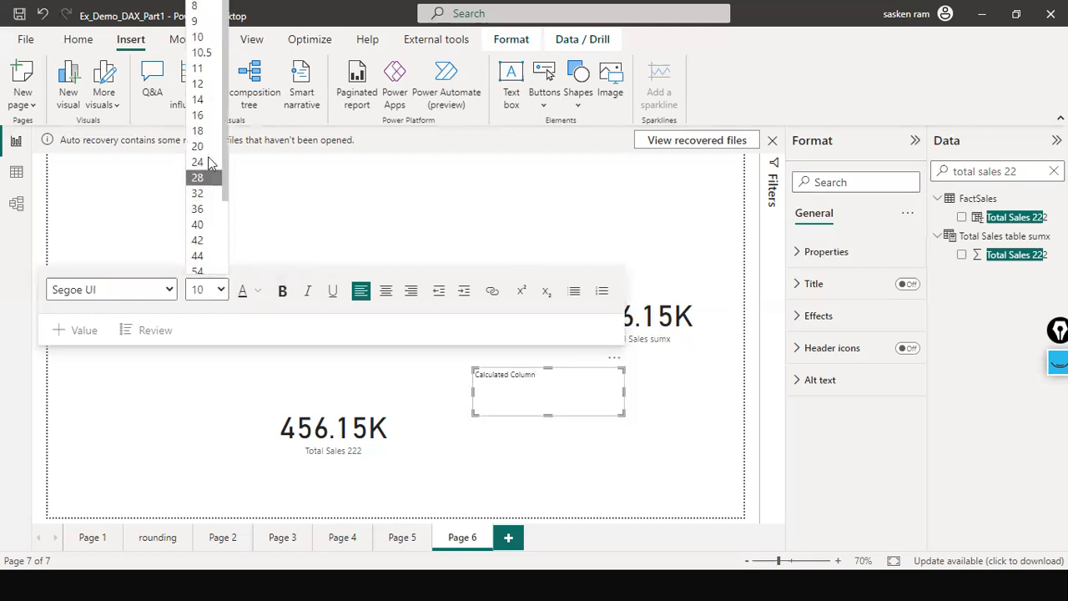
{"action": "left_click", "coordinate": [202, 115]}
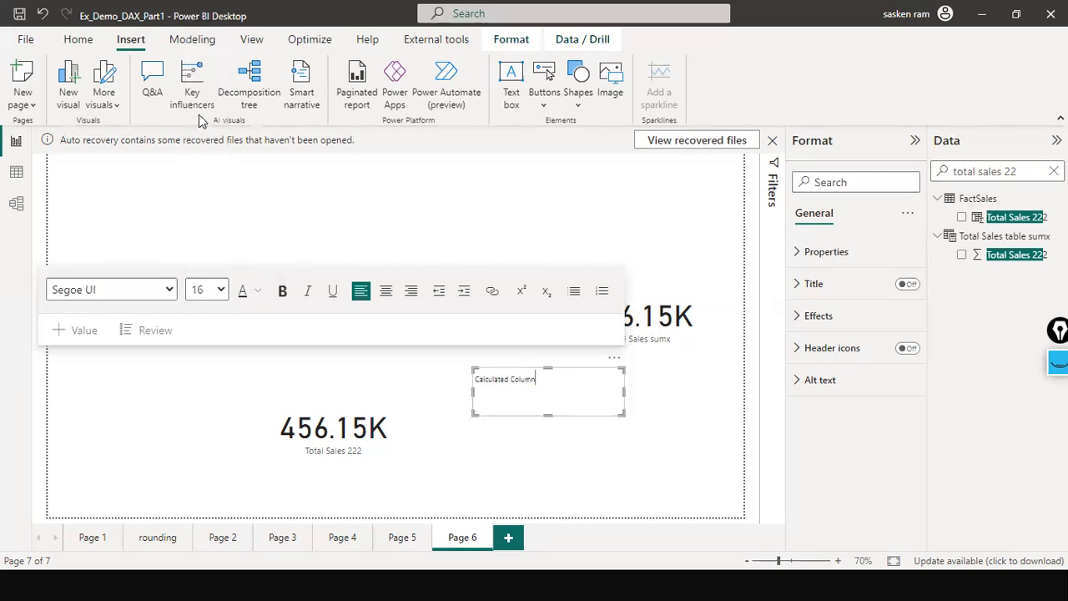
{"action": "left_click", "coordinate": [282, 290]}
{"action": "left_click", "coordinate": [222, 288]}
{"action": "left_click", "coordinate": [205, 188]}
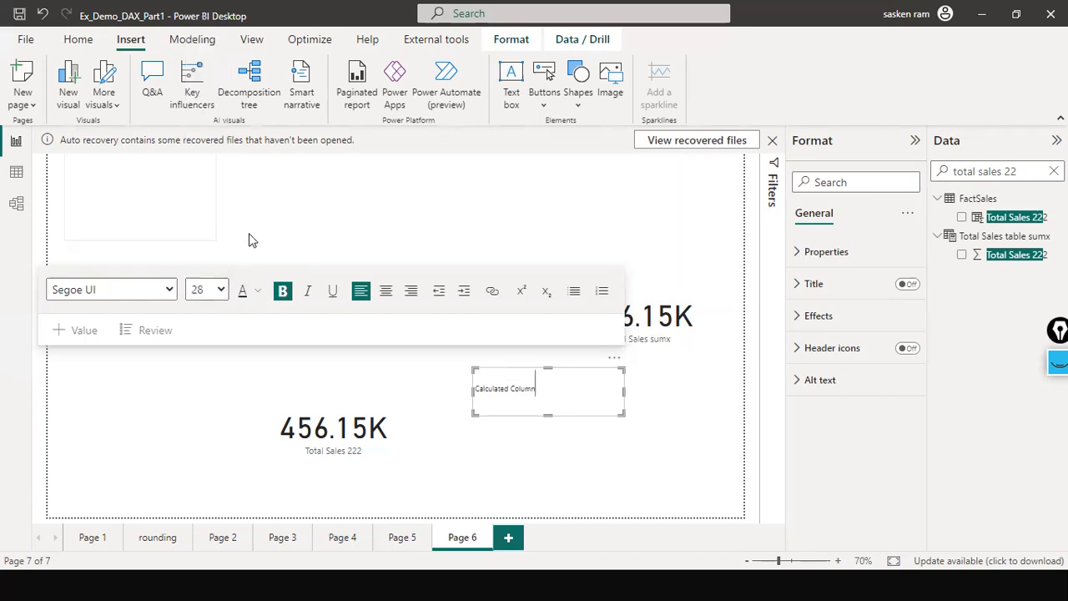
Step: Make the whole Calculated Column text bold and move its text box directly above the Total Sales 222 card
{"action": "key", "text": "ctrl+a"}
{"action": "left_click", "coordinate": [282, 290]}
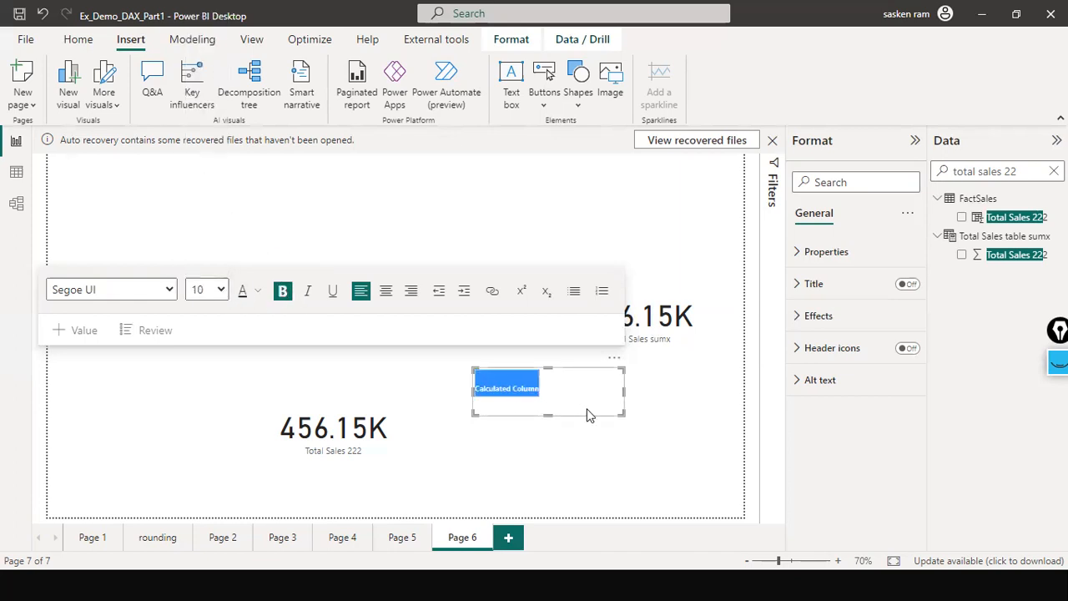
{"action": "left_click_drag", "start_coordinate": [567, 424], "coordinate": [335, 387]}
{"action": "left_click", "coordinate": [539, 387]}
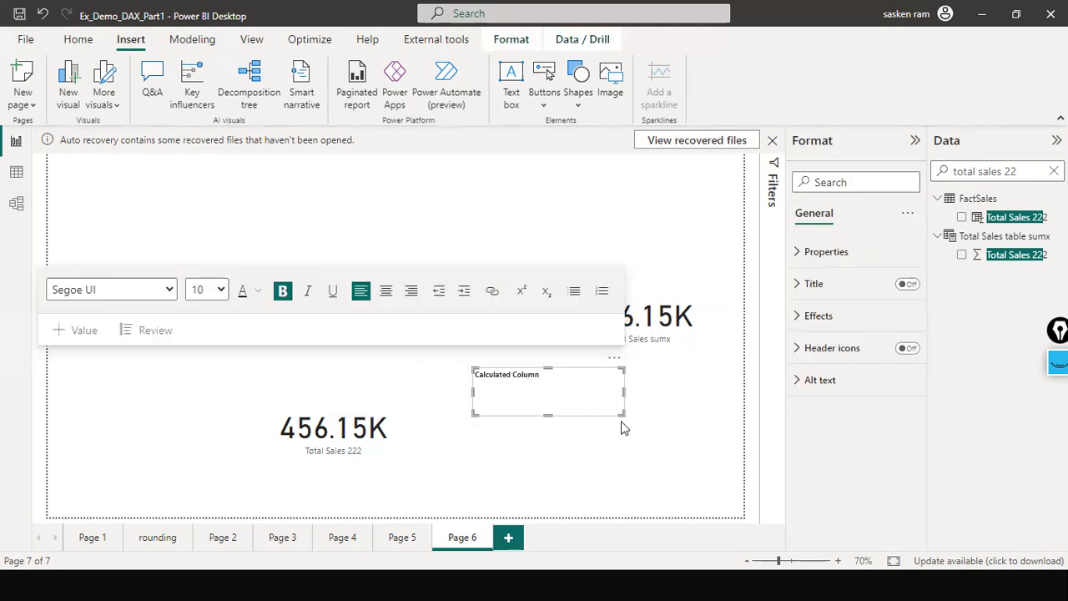
{"action": "left_click_drag", "start_coordinate": [601, 415], "coordinate": [342, 397]}
{"action": "left_click", "coordinate": [413, 418]}
{"action": "left_click", "coordinate": [322, 473]}
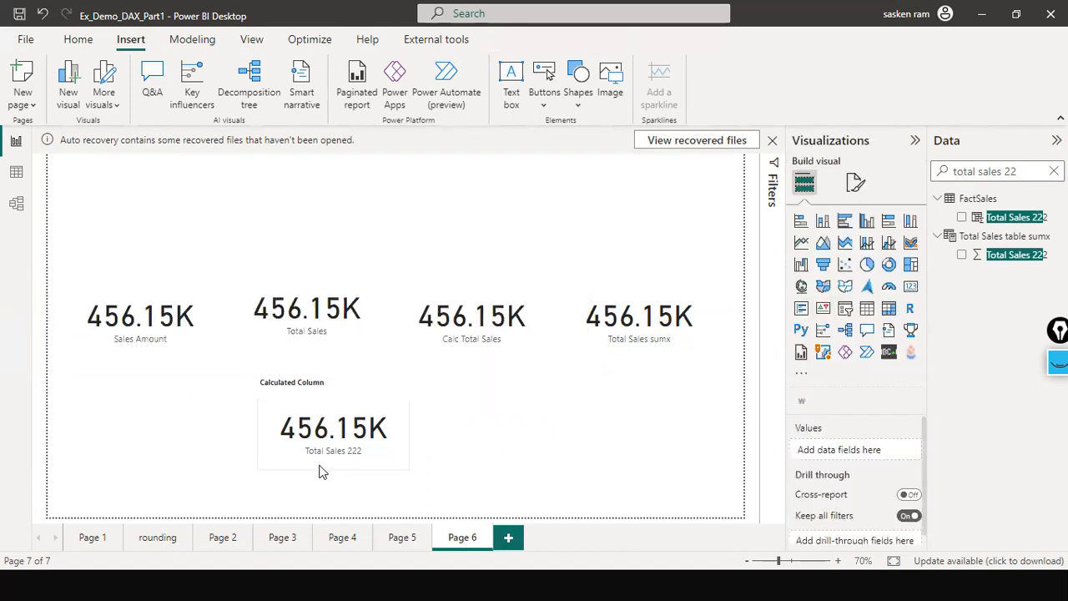
Step: Clear the field search and compare the fields behind the Total Sales 222, Calc Total Sales and Total Sales sumx cards
{"action": "left_click", "coordinate": [358, 470]}
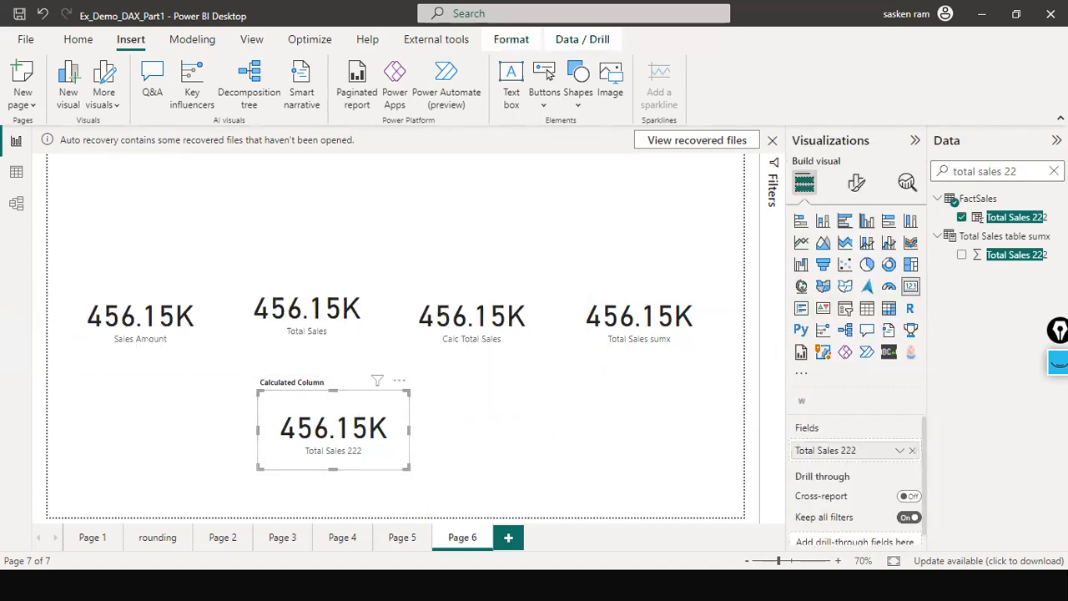
{"action": "left_click", "coordinate": [1054, 171]}
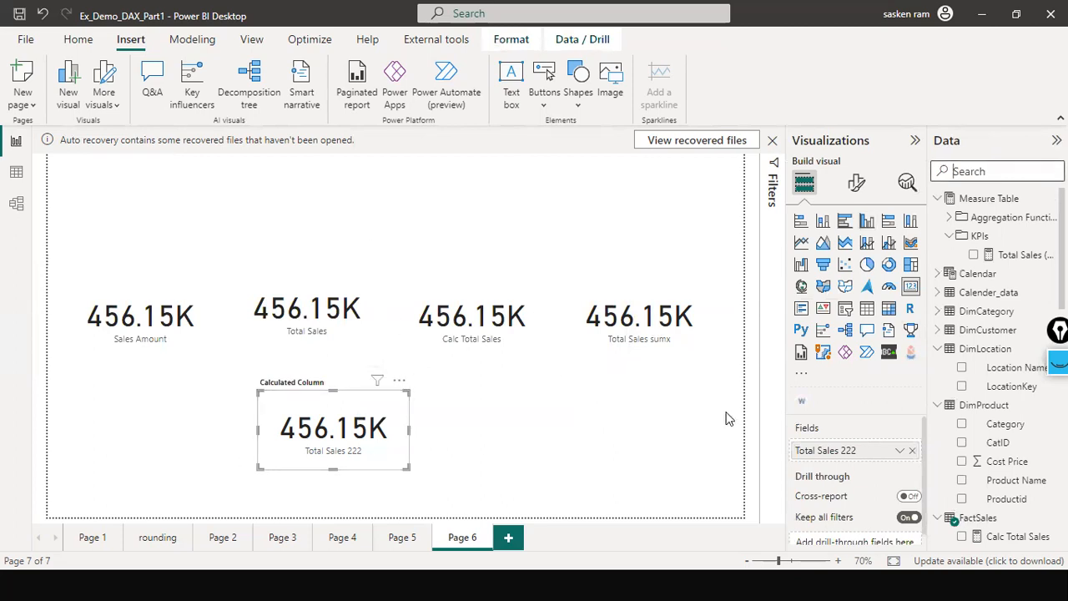
{"action": "scroll", "coordinate": [989, 442], "scroll_direction": "down", "scroll_amount": 3}
{"action": "scroll", "coordinate": [983, 455], "scroll_direction": "down", "scroll_amount": 18}
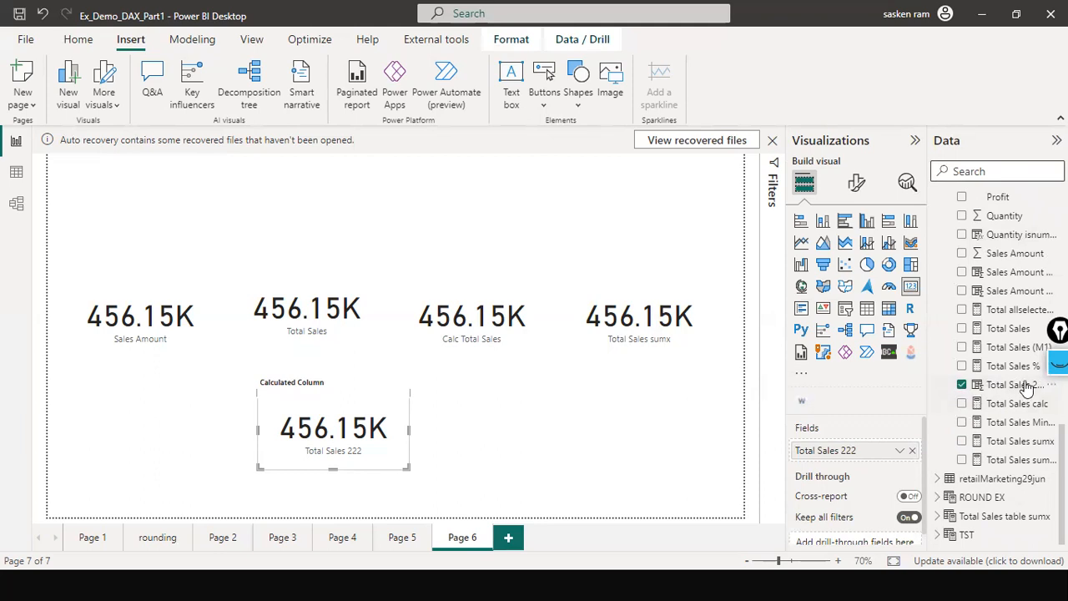
{"action": "left_click", "coordinate": [505, 340]}
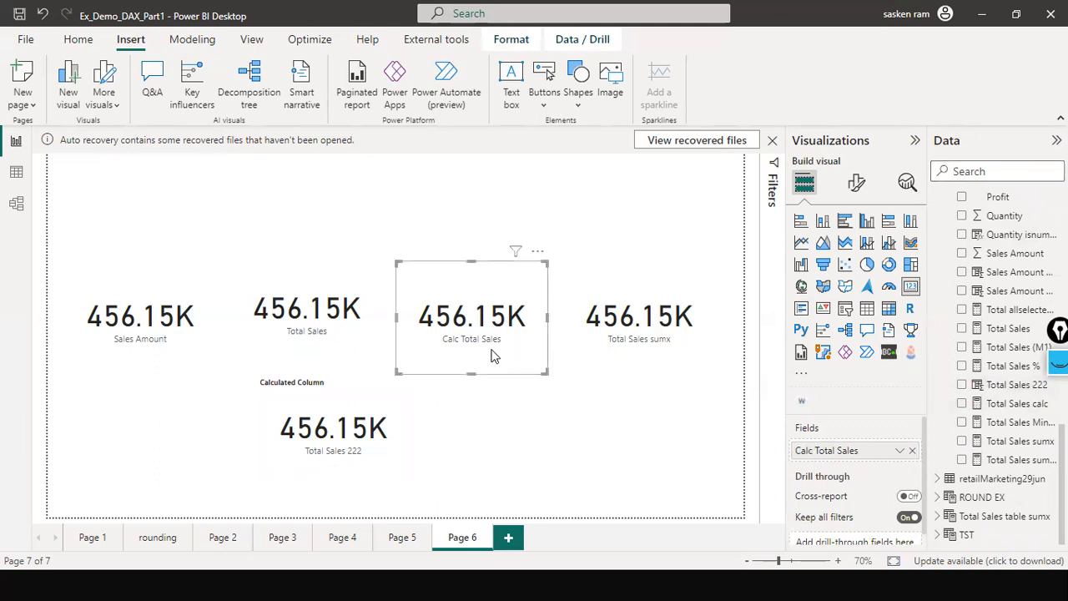
{"action": "scroll", "coordinate": [1002, 402], "scroll_direction": "up", "scroll_amount": 5}
{"action": "scroll", "coordinate": [1005, 402], "scroll_direction": "up", "scroll_amount": 2}
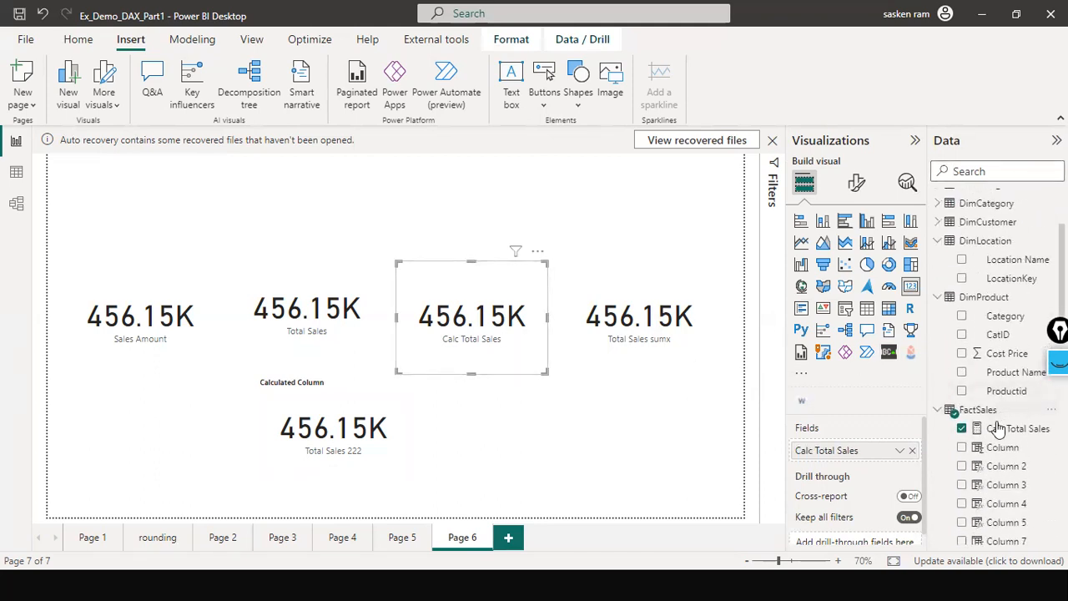
{"action": "left_click", "coordinate": [667, 341]}
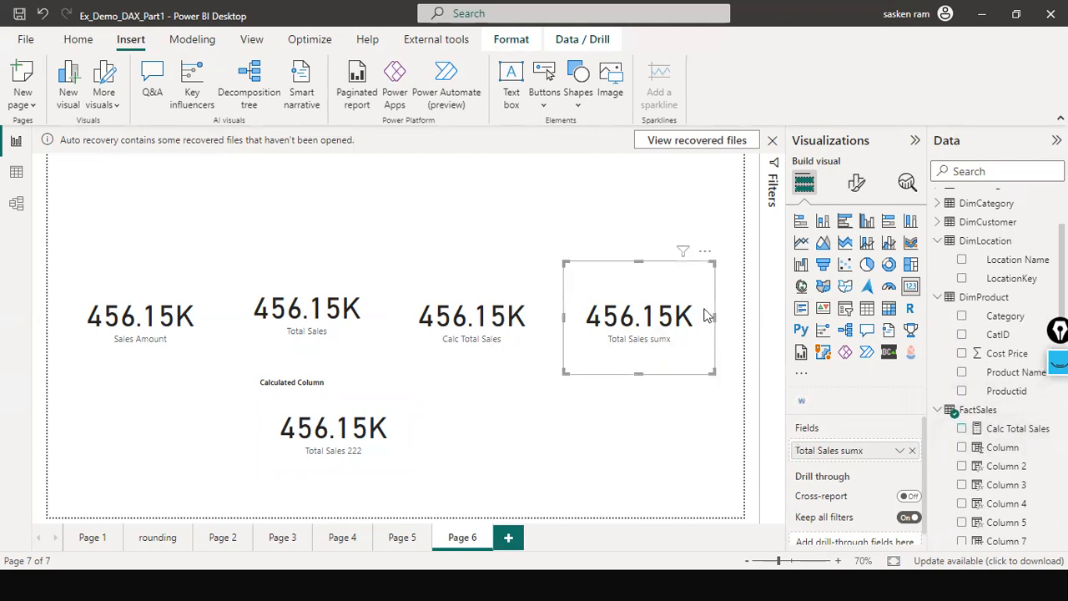
{"action": "left_click", "coordinate": [512, 428]}
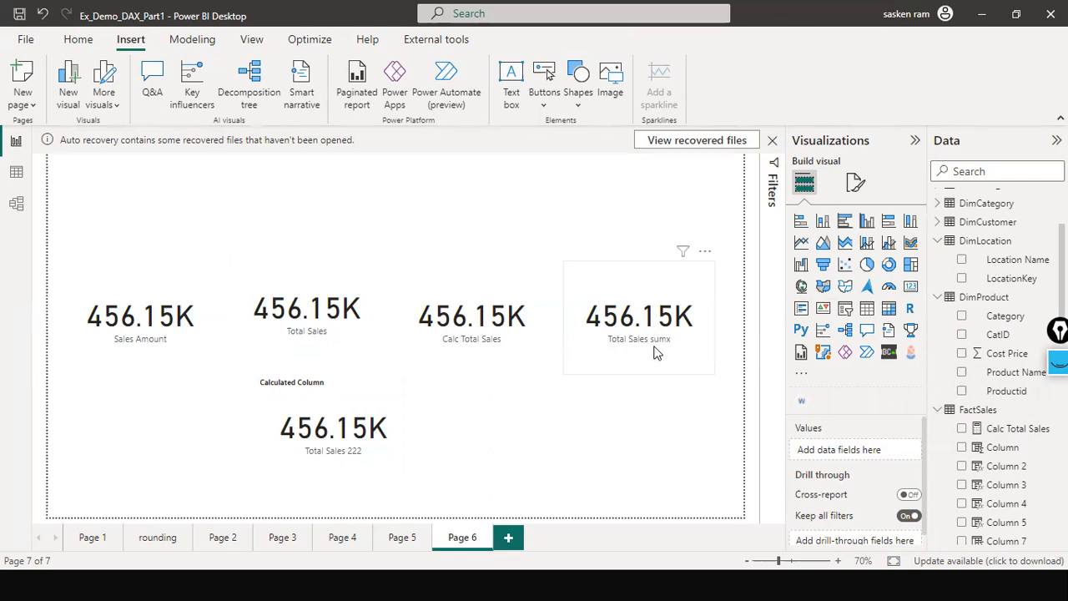
Step: Rename the report page Page 6 to Total Sales
{"action": "right_click", "coordinate": [454, 543]}
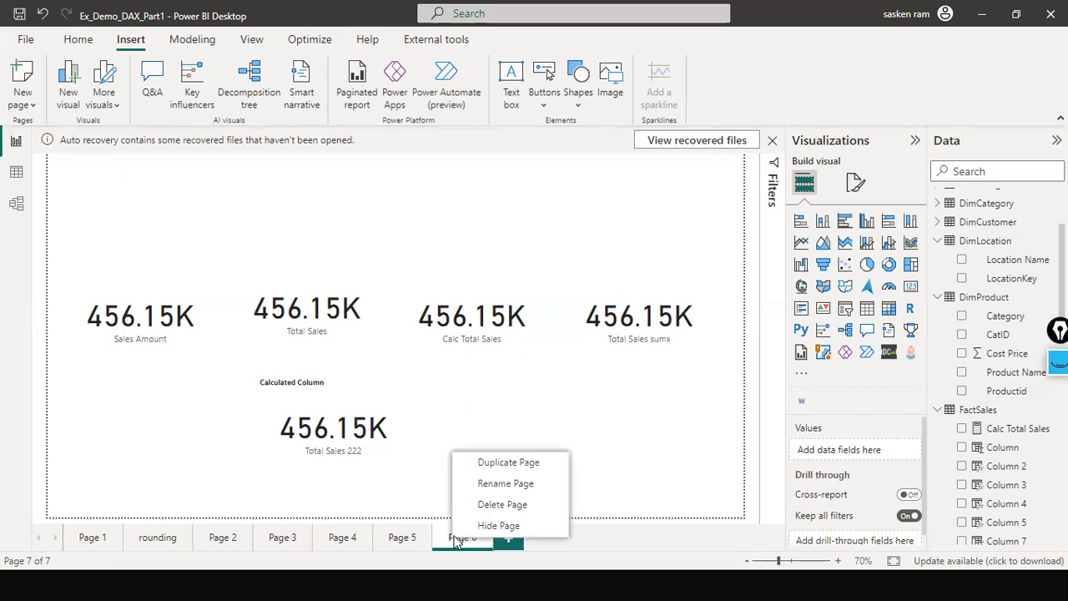
{"action": "left_click", "coordinate": [524, 485]}
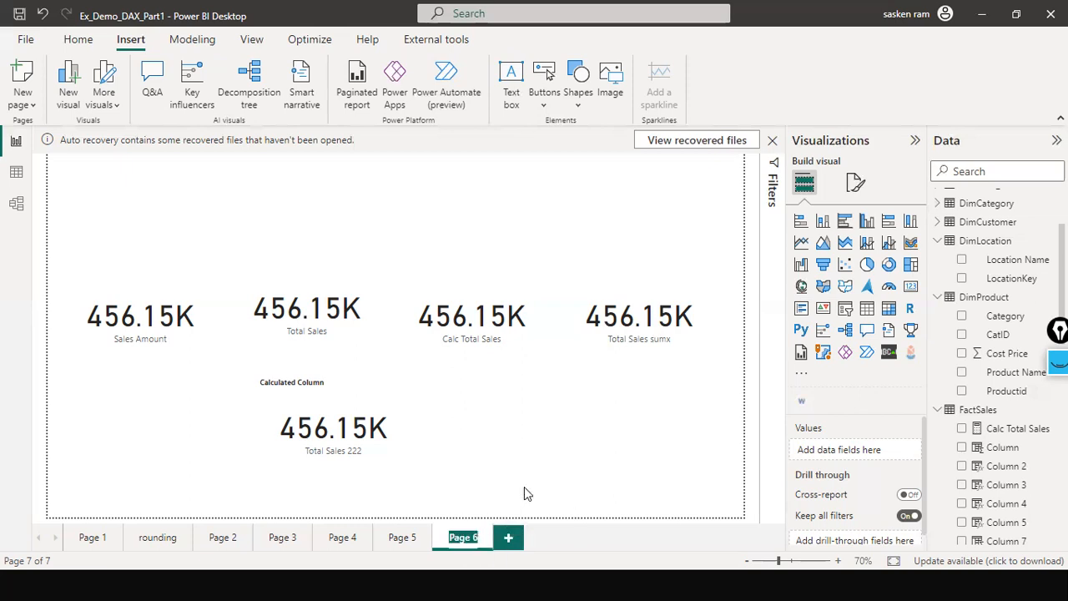
{"action": "type", "text": "T"}
{"action": "type", "text": "otal"}
{"action": "type", "text": " S"}
{"action": "type", "text": "ales"}
{"action": "key", "text": "Return"}
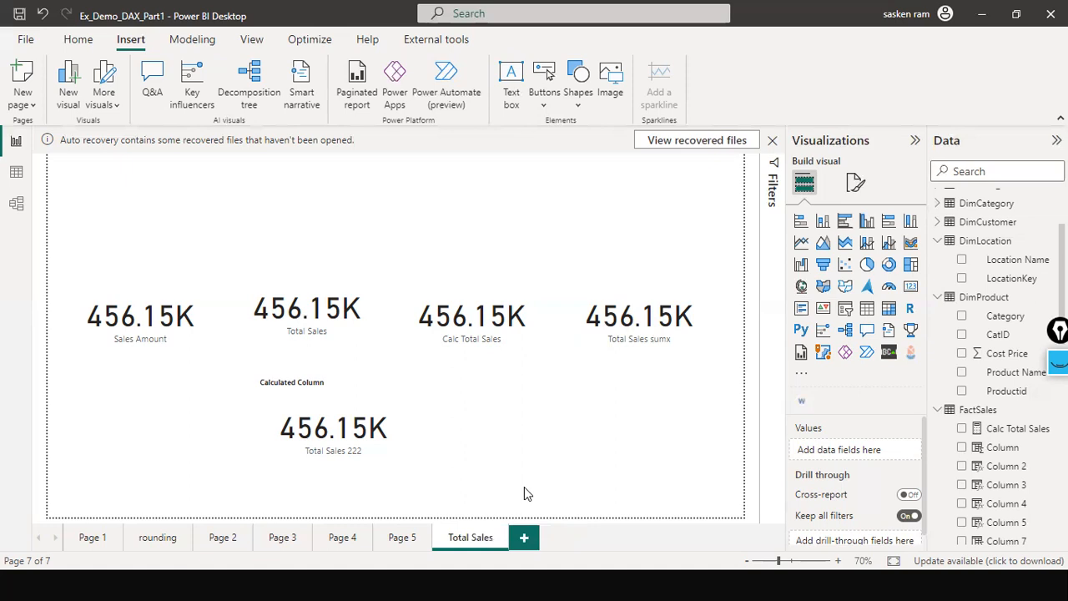
Step: Examine the DAX formula of the Calc Total Sales measure behind its card, then deselect the card
{"action": "left_click", "coordinate": [515, 327]}
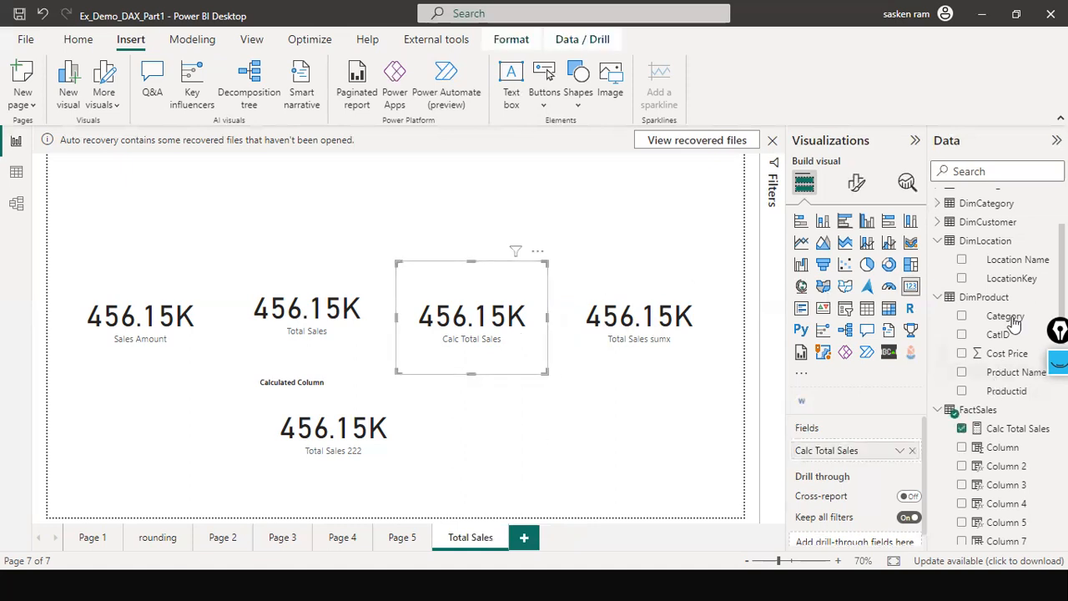
{"action": "left_click", "coordinate": [1001, 431]}
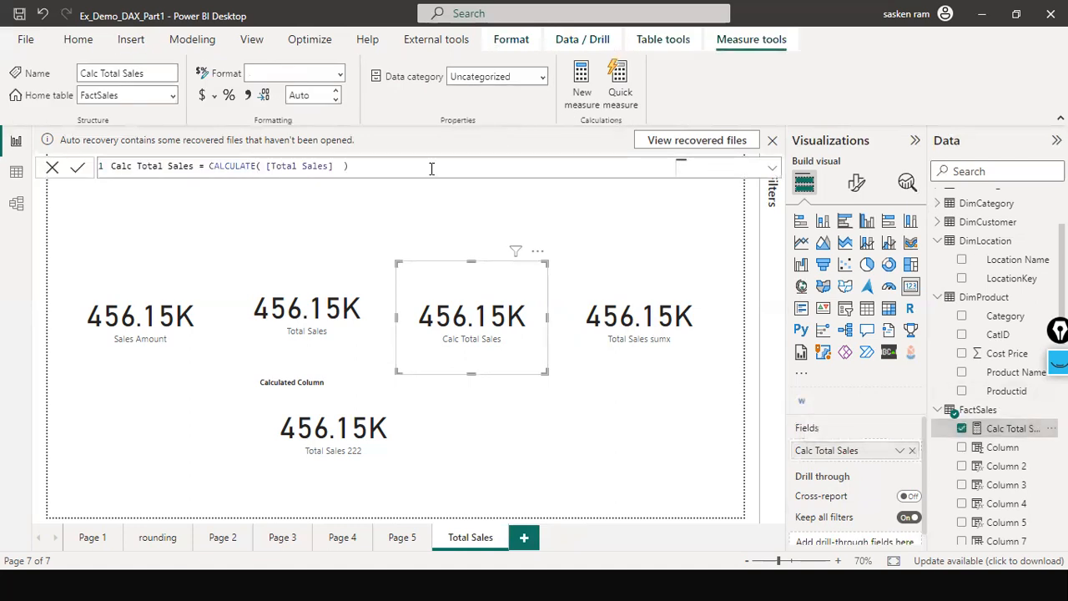
{"action": "triple_click", "coordinate": [431, 168]}
{"action": "left_click", "coordinate": [184, 238]}
{"action": "left_click", "coordinate": [470, 251]}
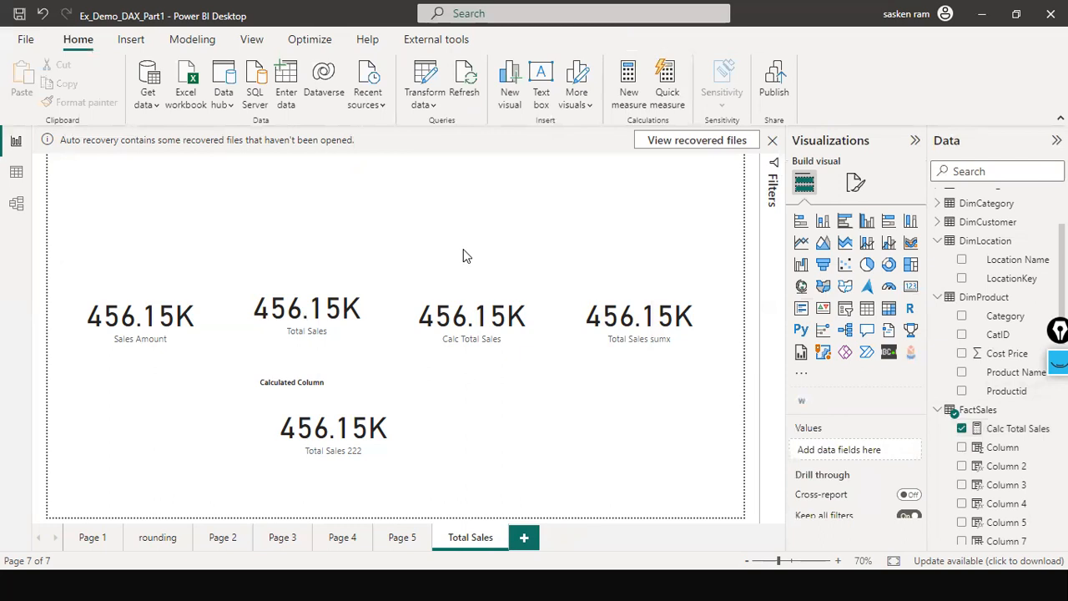
Step: Add a slicer above the Sales Amount card using the Category field from DimProduct
{"action": "left_click", "coordinate": [587, 432]}
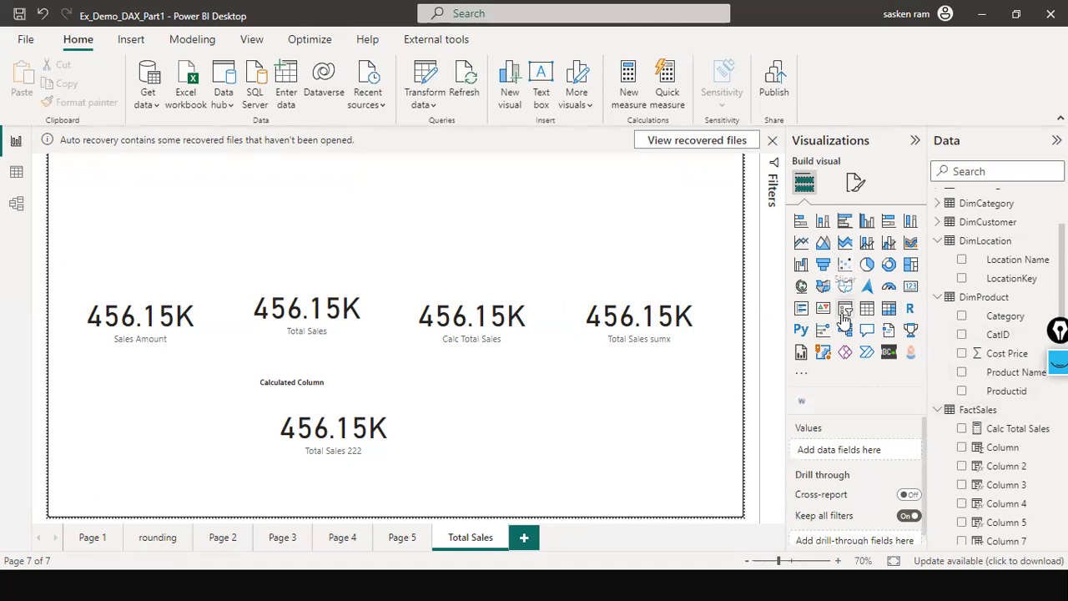
{"action": "left_click_drag", "start_coordinate": [274, 224], "coordinate": [138, 238]}
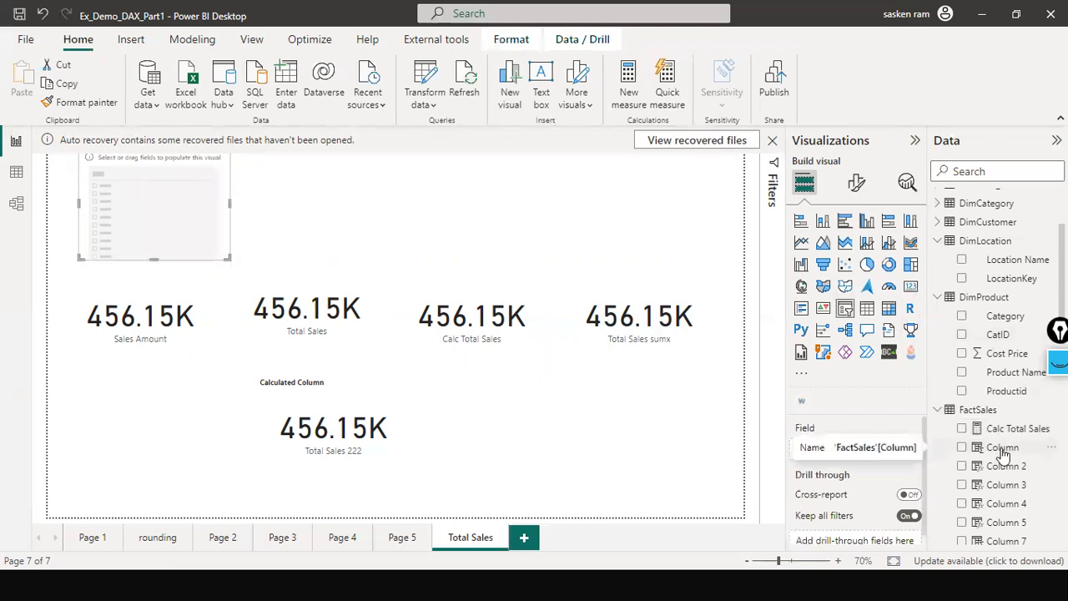
{"action": "left_click_drag", "start_coordinate": [1013, 321], "coordinate": [157, 212]}
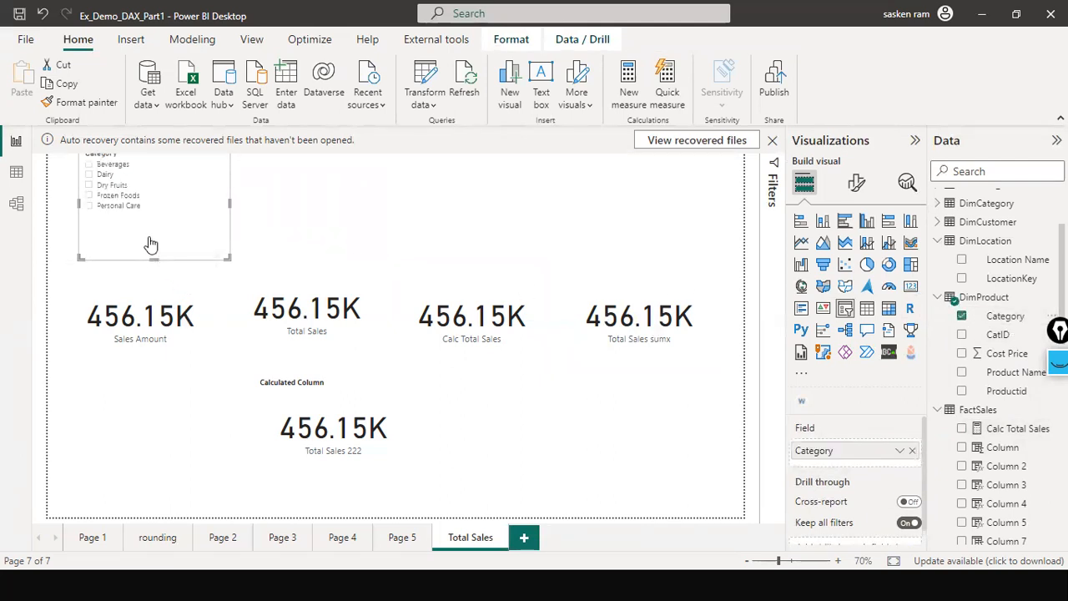
Step: Filter the cards by Dairy and Personal Care, and replace the slicer's Category field with Location Name from DimLocation
{"action": "left_click", "coordinate": [89, 175]}
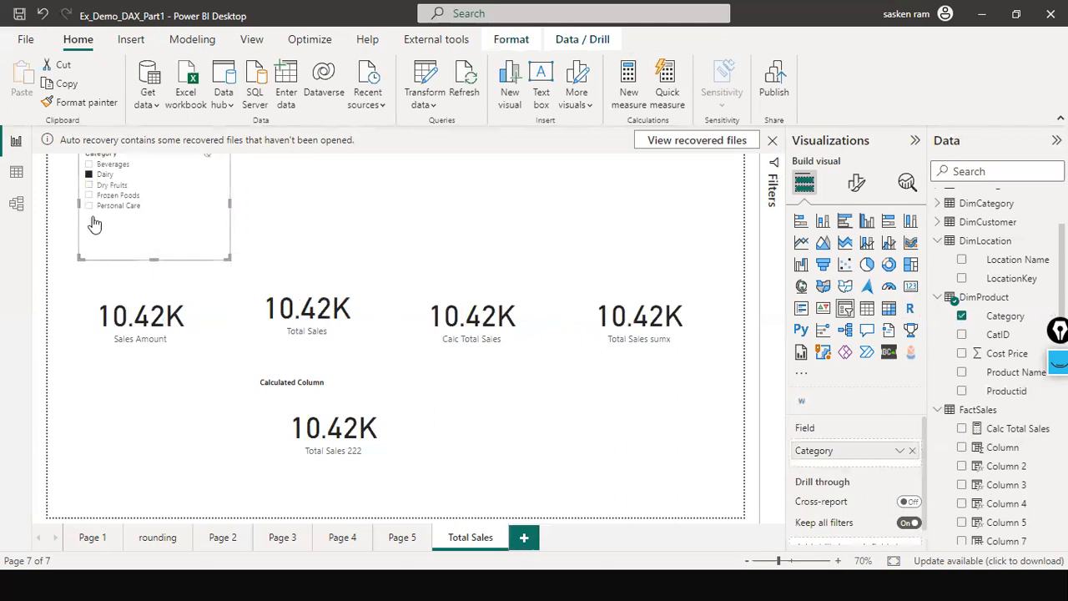
{"action": "left_click", "coordinate": [89, 206]}
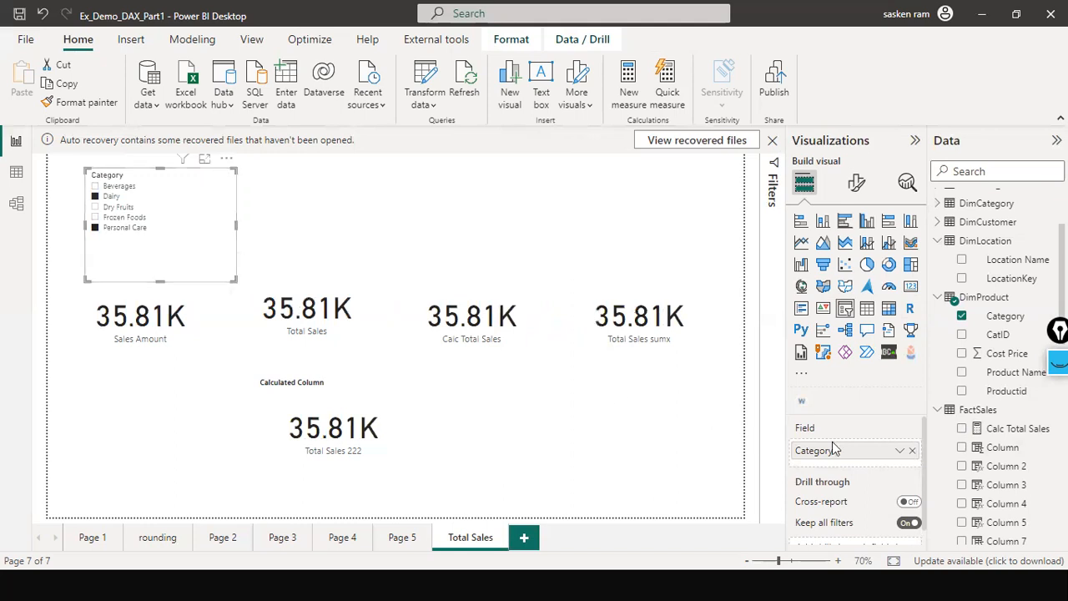
{"action": "left_click", "coordinate": [912, 450]}
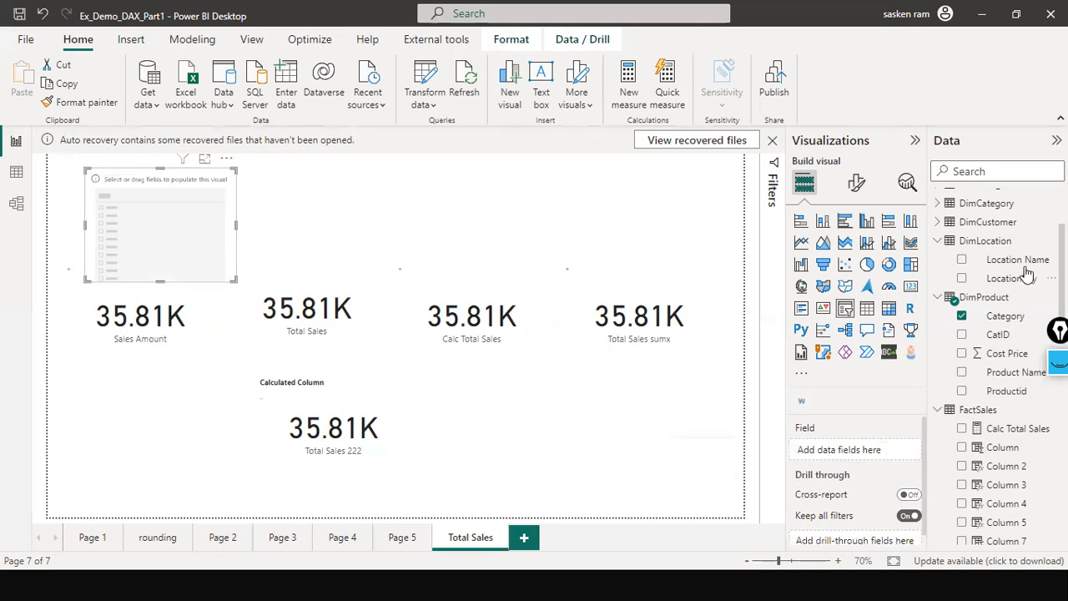
{"action": "left_click_drag", "start_coordinate": [1019, 260], "coordinate": [131, 210]}
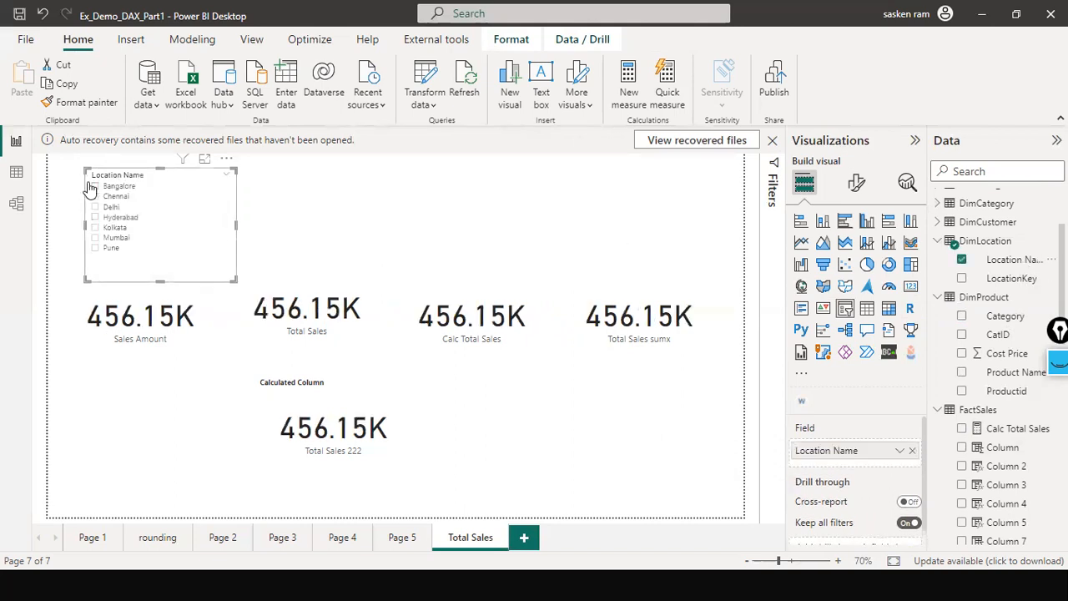
Step: Compare the cards with the Location Name slicer set to Kolkata and to Hyderabad, and clear the slicer selection
{"action": "left_click", "coordinate": [94, 227]}
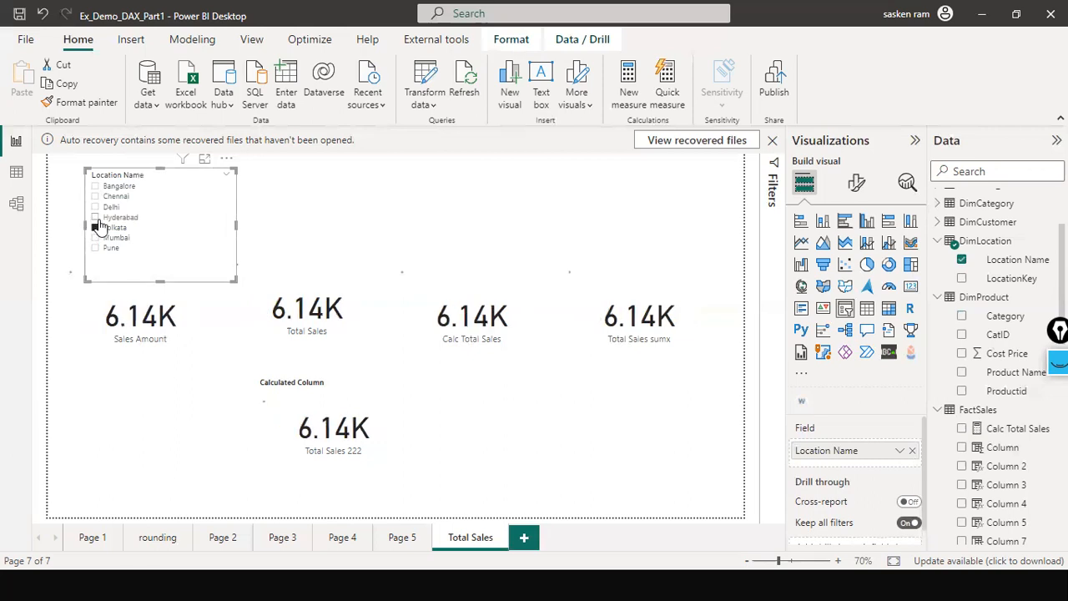
{"action": "left_click", "coordinate": [97, 218]}
{"action": "left_click", "coordinate": [96, 218]}
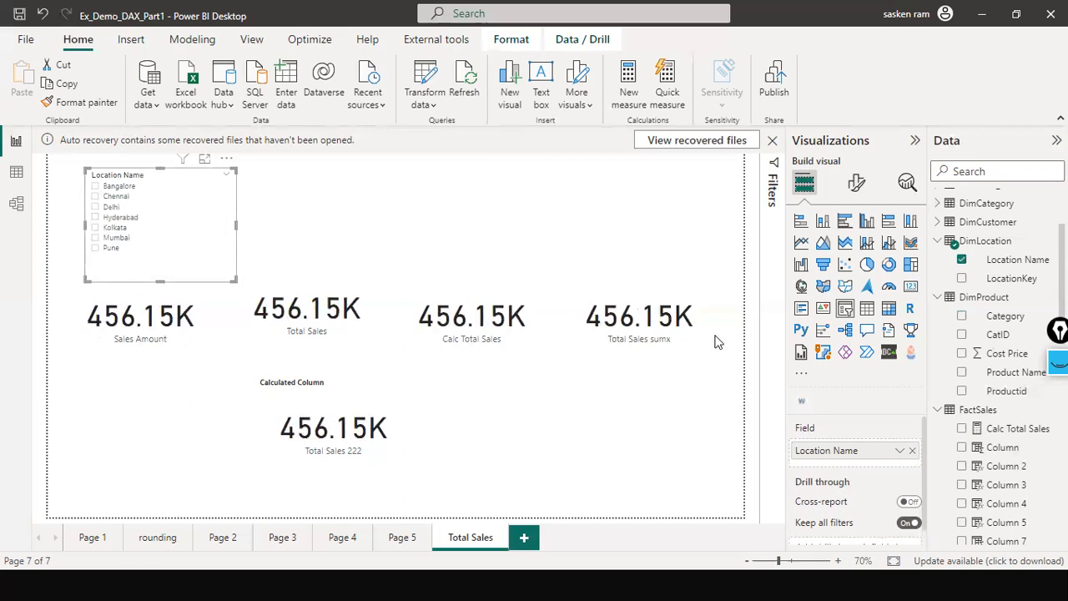
{"action": "left_click", "coordinate": [96, 218]}
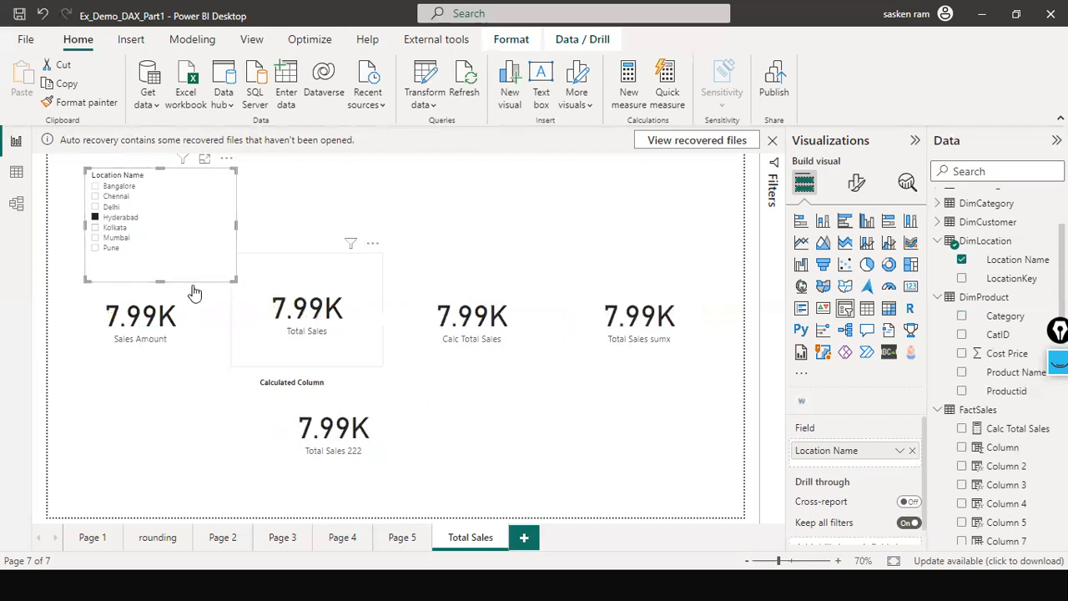
{"action": "left_click", "coordinate": [214, 176]}
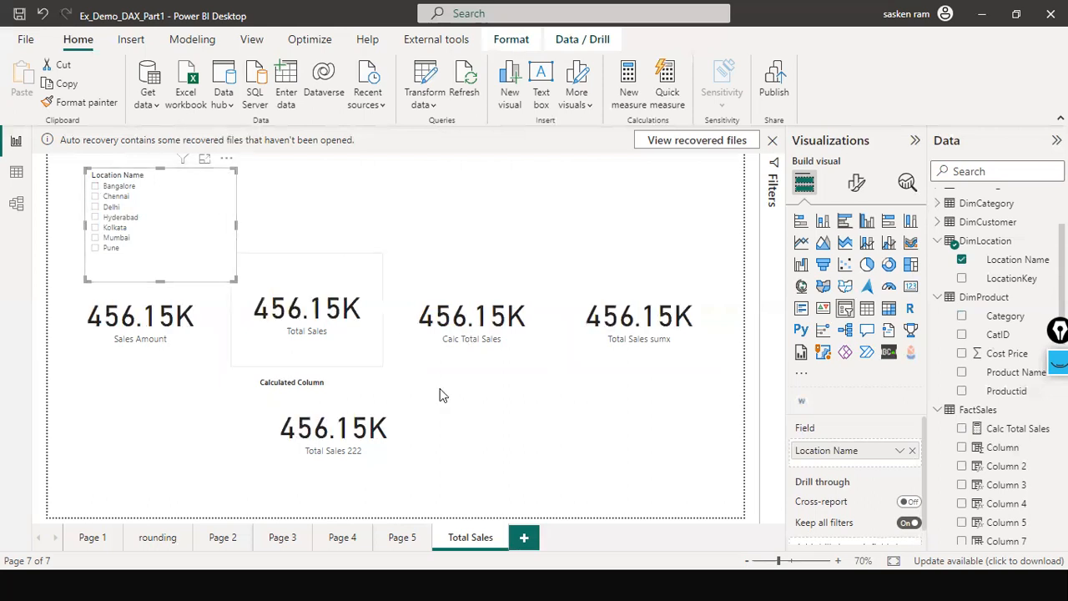
{"action": "left_click", "coordinate": [484, 425]}
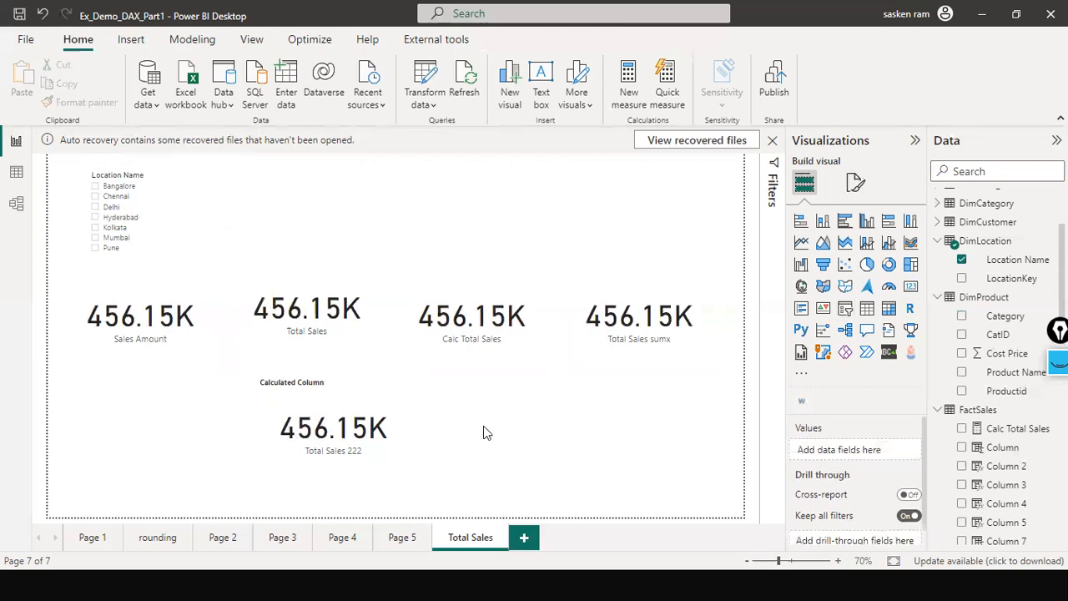
Step: Start a new measure defined as Hyd Calc Total Sales = CALCULATE( [Total Sales] )
{"action": "left_click", "coordinate": [192, 39]}
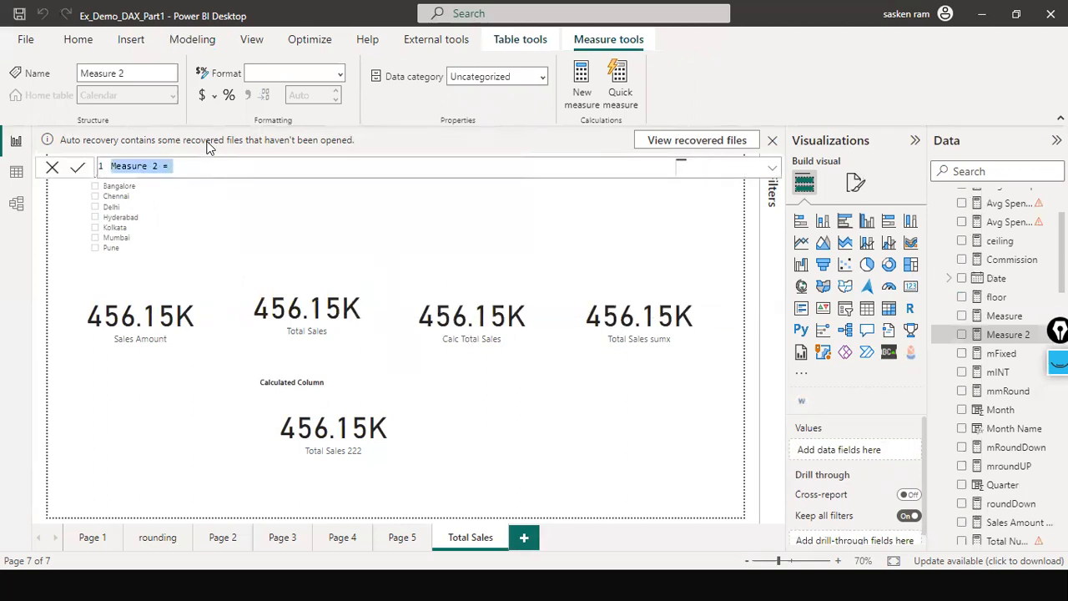
{"action": "type", "text": "Calc Total Sales = CALCULATE( [Total Sales] )"}
{"action": "key", "text": "ctrl+Left"}
{"action": "key", "text": "ctrl+Left"}
{"action": "key", "text": "ctrl+Left"}
{"action": "key", "text": "ctrl+Left"}
{"action": "key", "text": "ctrl+Right"}
{"action": "key", "text": "ctrl+Right"}
{"action": "key", "text": "ctrl+Right"}
{"action": "key", "text": "ctrl+Left"}
{"action": "key", "text": "ctrl+Left"}
{"action": "key", "text": "ctrl+Left"}
{"action": "key", "text": "ctrl+Left"}
{"action": "key", "text": "ctrl+Left"}
{"action": "key", "text": "ctrl+Left"}
{"action": "key", "text": "ctrl+Left"}
{"action": "key", "text": "ctrl+Left"}
{"action": "key", "text": "ctrl+Left"}
{"action": "type", "text": "Hyd"}
{"action": "key", "text": "End"}
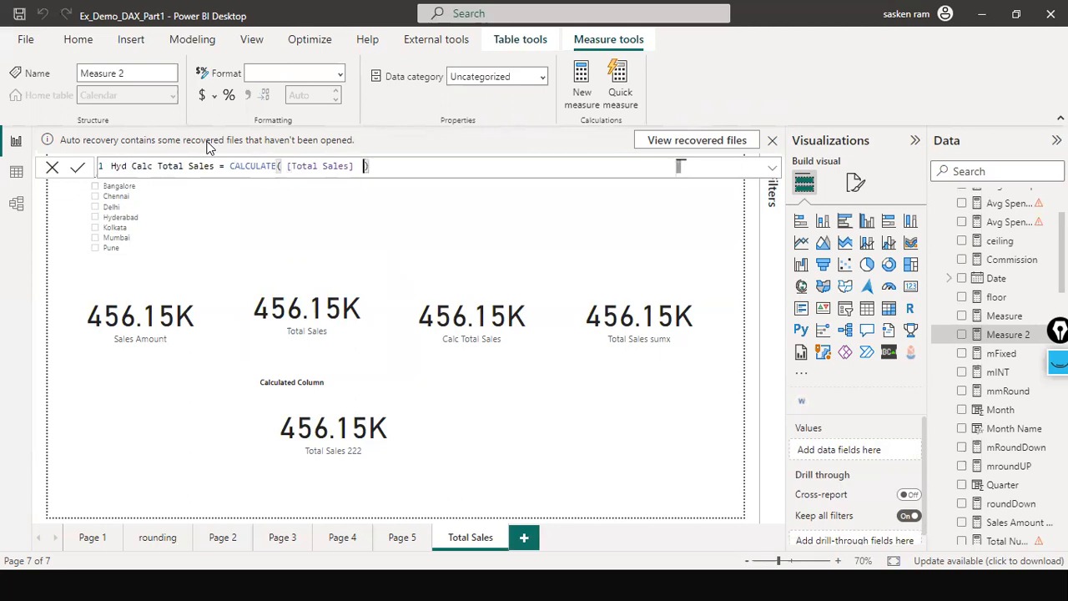
Step: Add the filter FactSales[LocationKey] = "HYD" to the CALCULATE expression and commit the measure
{"action": "type", "text": ", "}
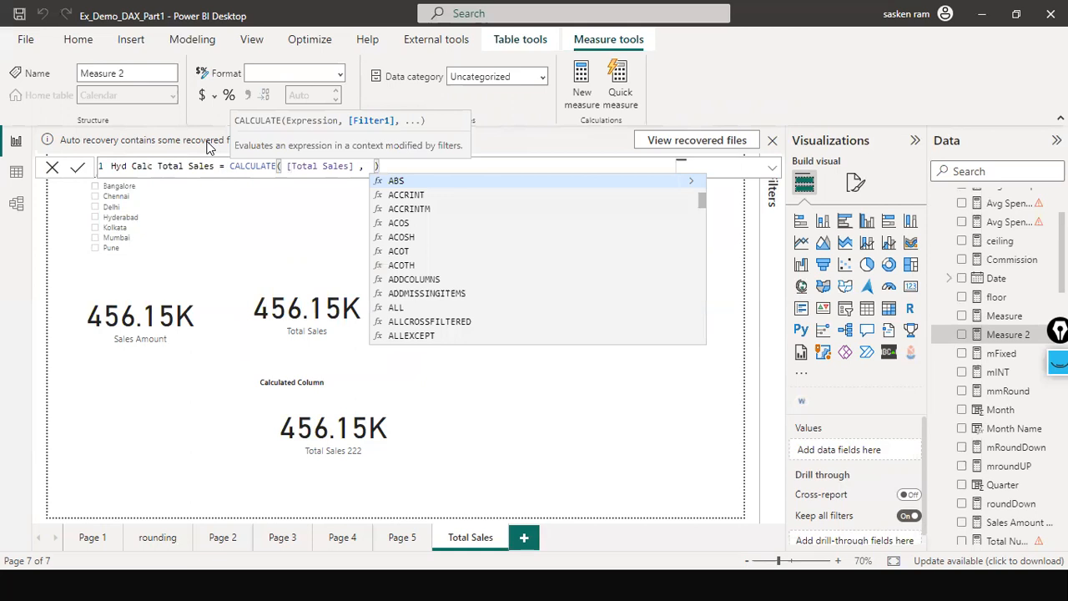
{"action": "type", "text": "fac"}
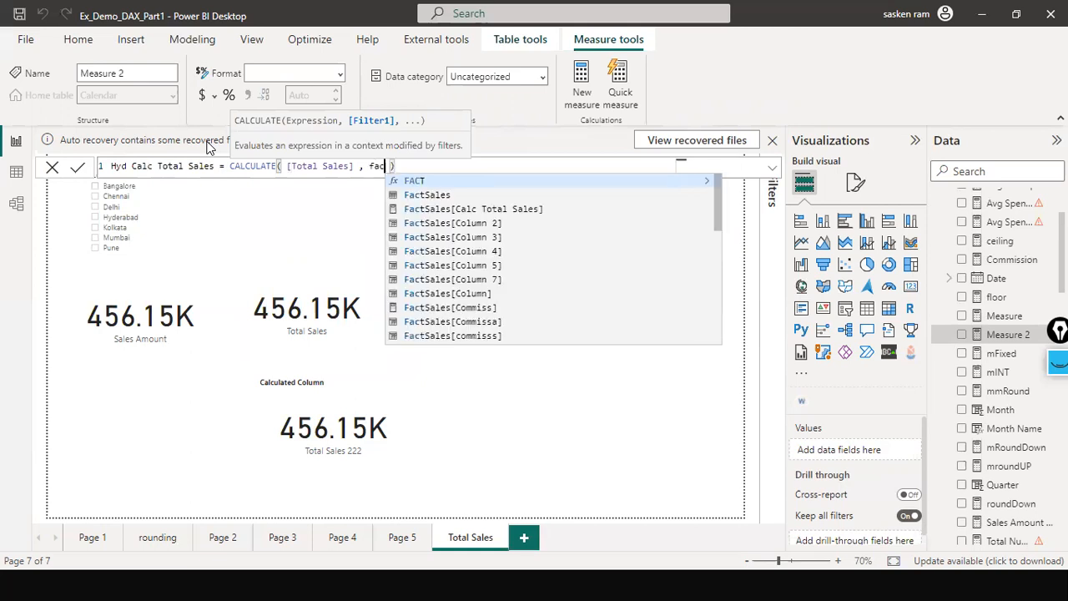
{"action": "type", "text": "tsales"}
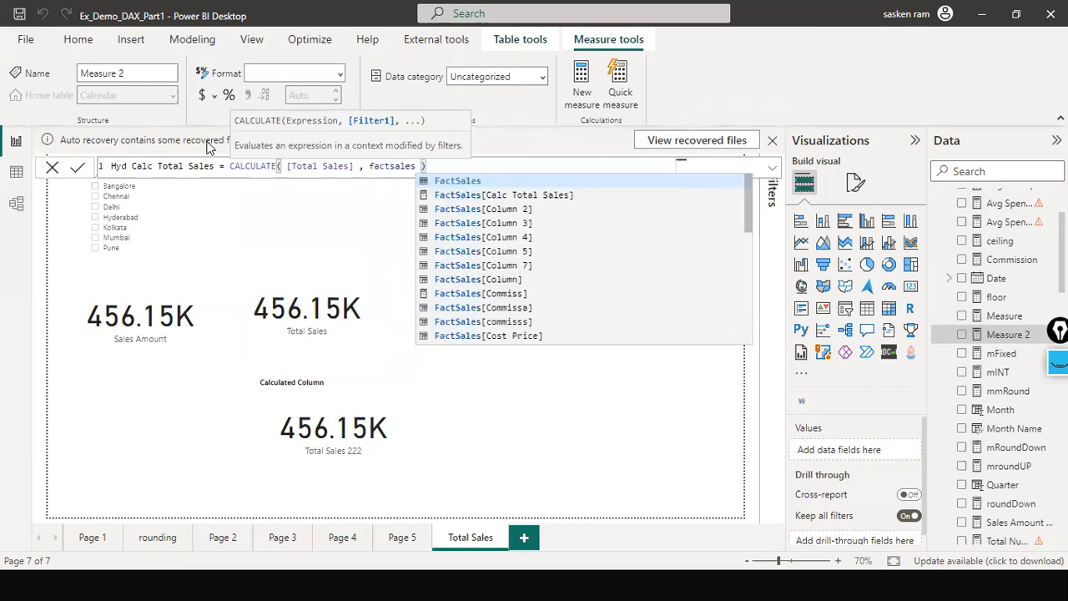
{"action": "type", "text": "[LocationKey] =\"HYD\""}
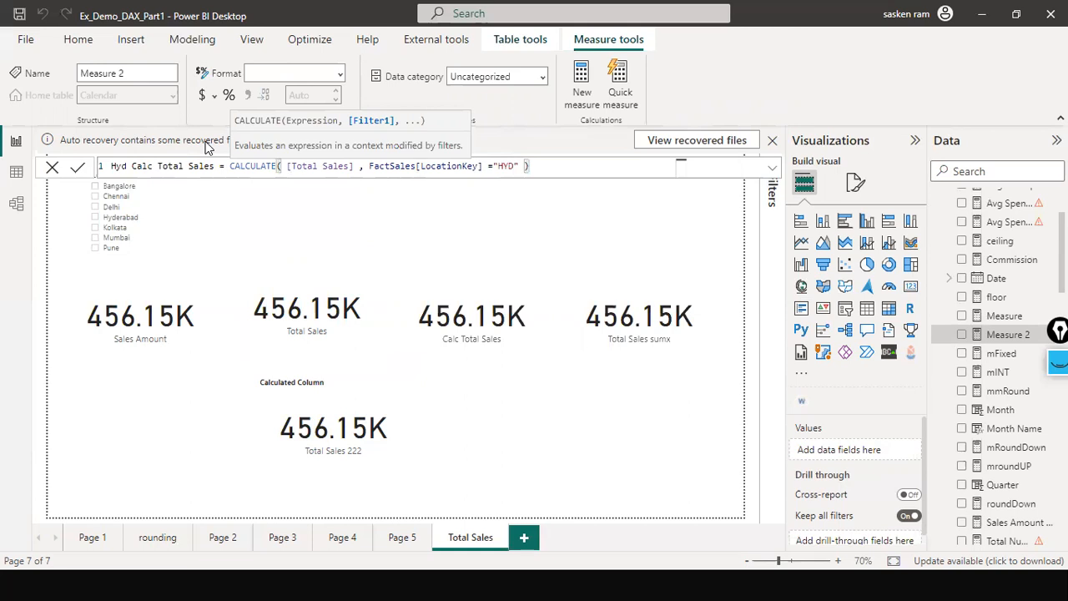
{"action": "key", "text": "Left"}
{"action": "key", "text": "Right"}
{"action": "key", "text": "Right"}
{"action": "key", "text": "Right"}
{"action": "key", "text": "Right"}
{"action": "key", "text": "Right"}
{"action": "left_click", "coordinate": [597, 173]}
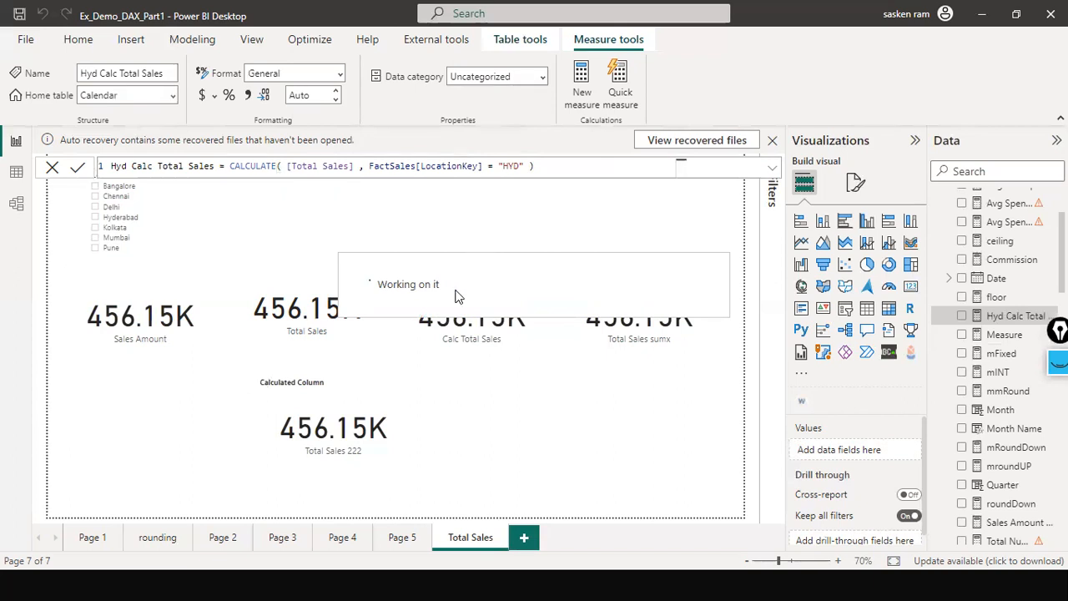
{"action": "left_click", "coordinate": [743, 414]}
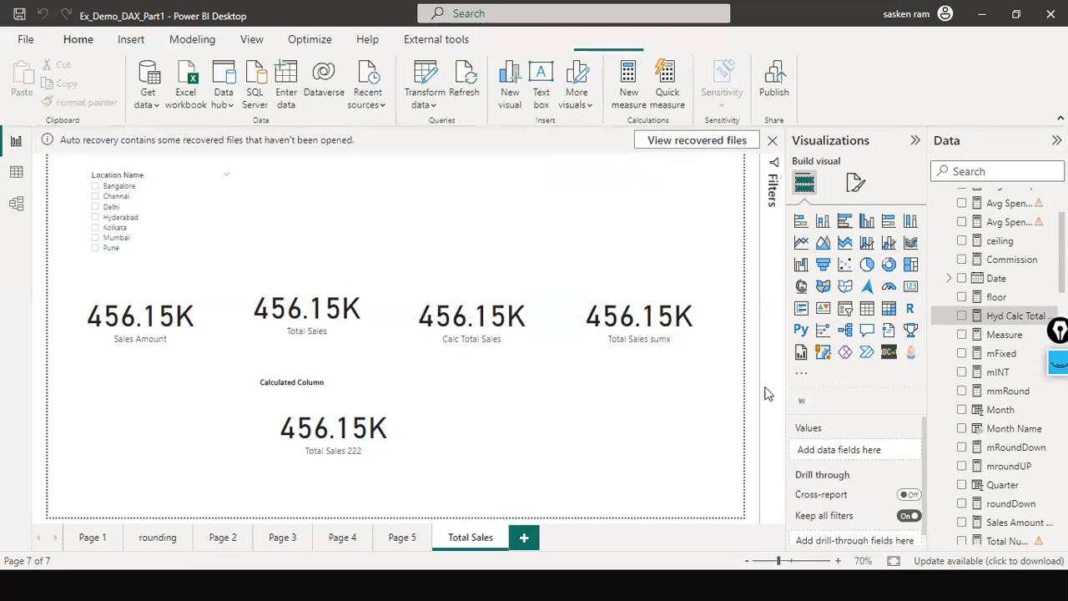
Step: Add a card beside the Total Sales 222 card showing the Hyd Calc Total Sales measure
{"action": "left_click", "coordinate": [863, 282]}
{"action": "left_click_drag", "start_coordinate": [340, 229], "coordinate": [566, 440]}
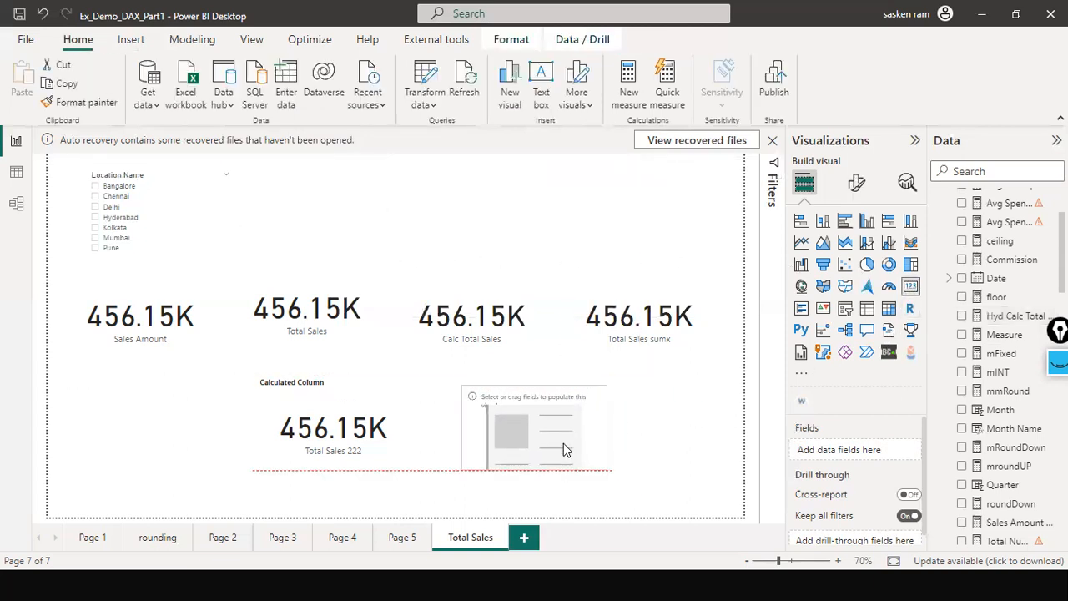
{"action": "left_click", "coordinate": [1023, 172]}
{"action": "type", "text": "calc"}
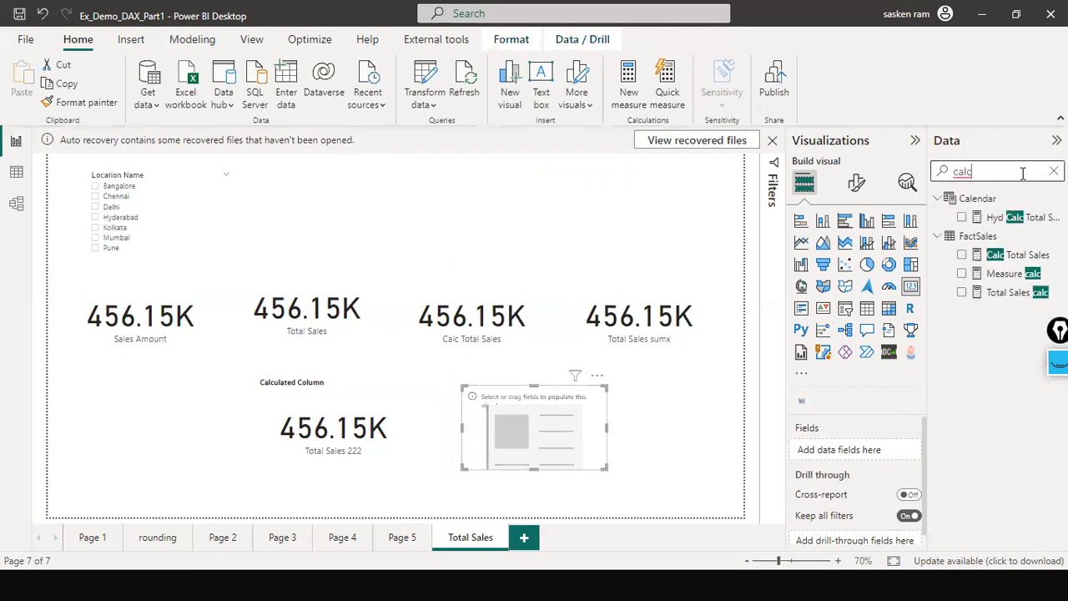
{"action": "left_click_drag", "start_coordinate": [1020, 219], "coordinate": [555, 444]}
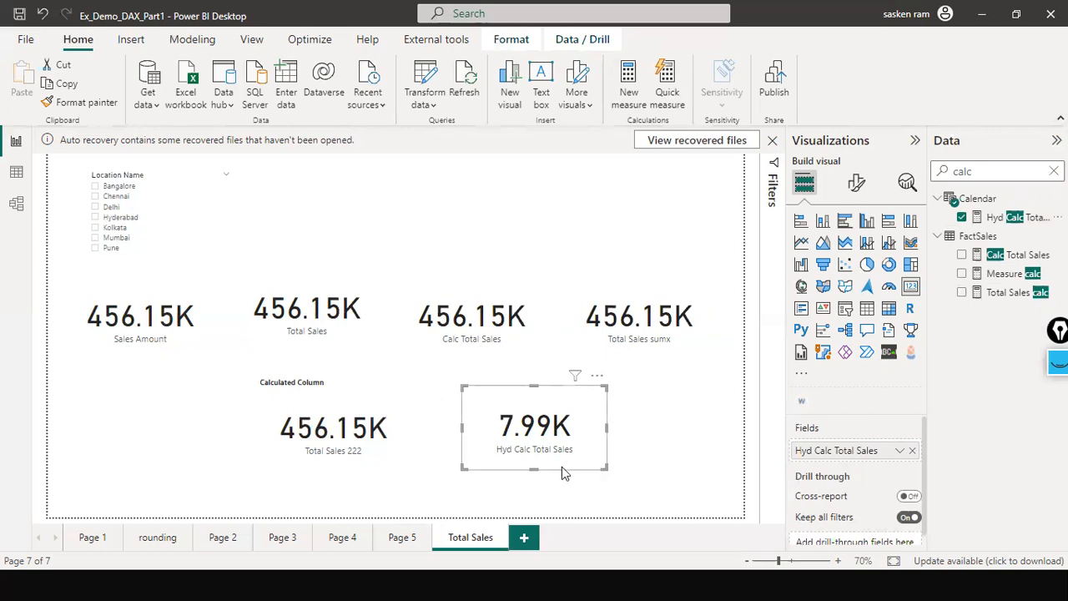
Step: Compare the Hyd Calc Total Sales card with the other cards under Bangalore, Mumbai, Hyderabad and Kolkata, ending on Bangalore
{"action": "left_click", "coordinate": [96, 187]}
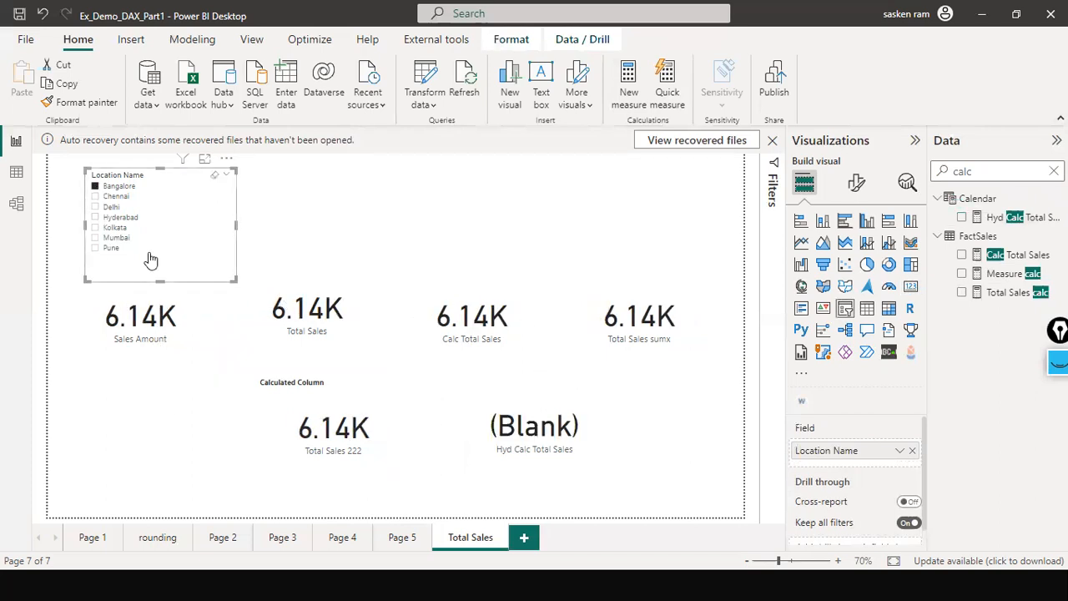
{"action": "left_click", "coordinate": [115, 238]}
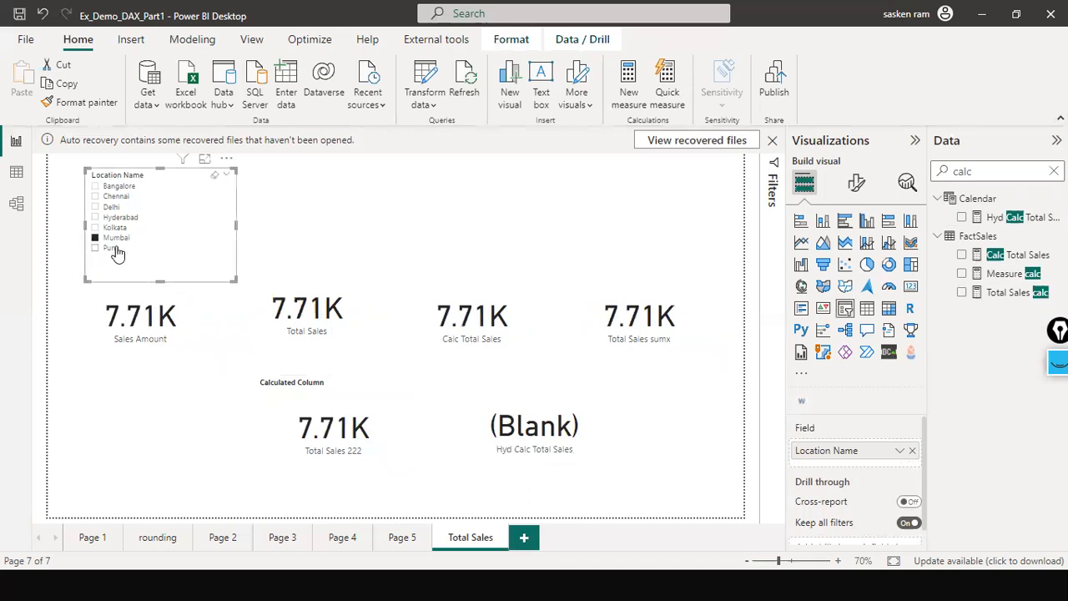
{"action": "left_click", "coordinate": [95, 218]}
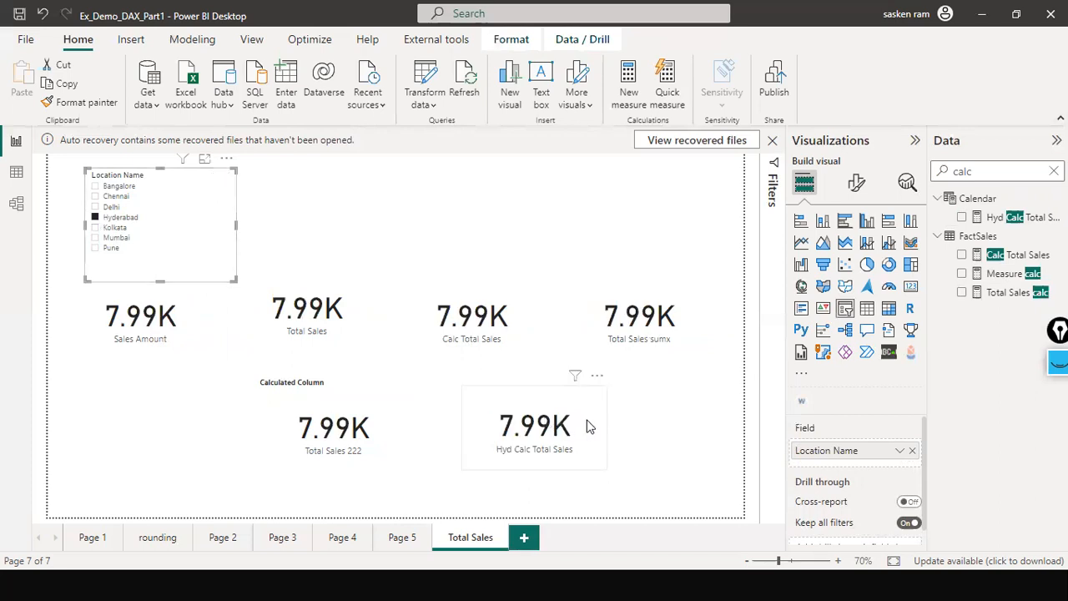
{"action": "left_click", "coordinate": [96, 229]}
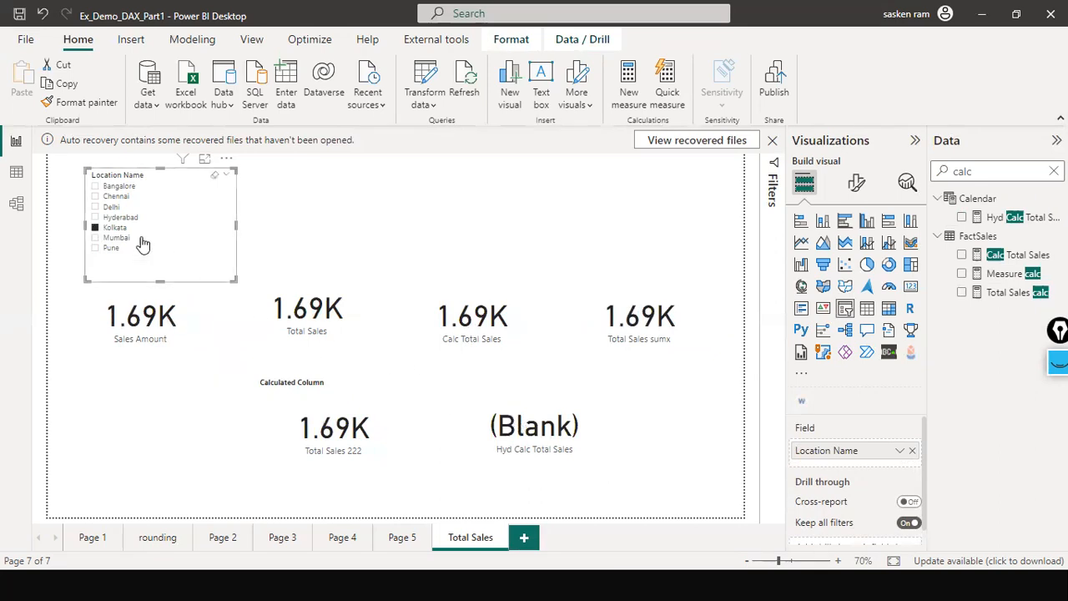
{"action": "left_click", "coordinate": [115, 187]}
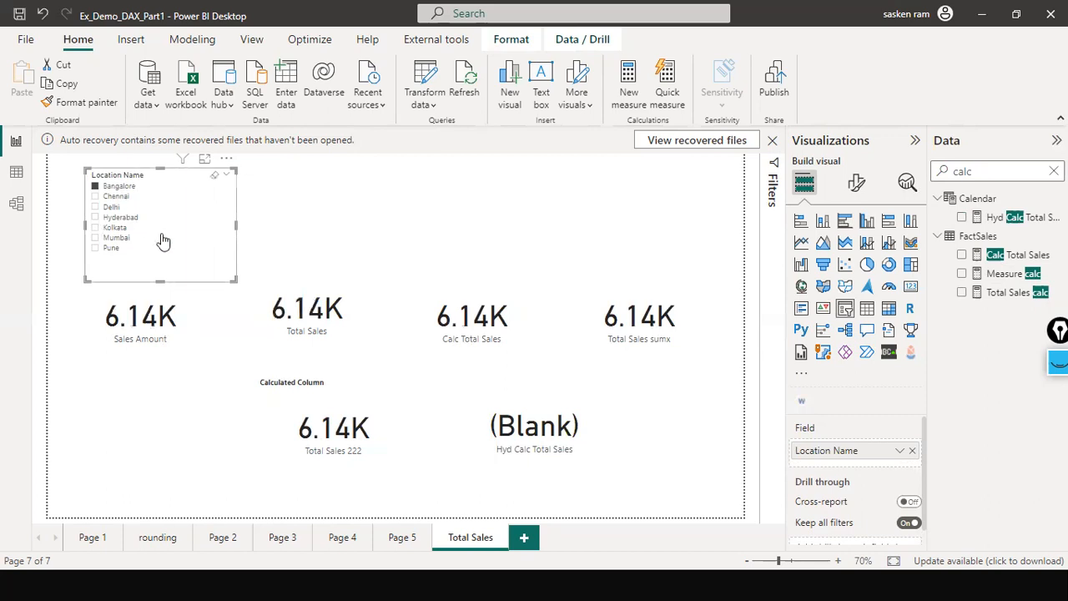
Step: Extend the Hyd Calc Total Sales formula with an ALL(FactSales) filter argument after the "HYD" condition and commit it
{"action": "left_click", "coordinate": [529, 430]}
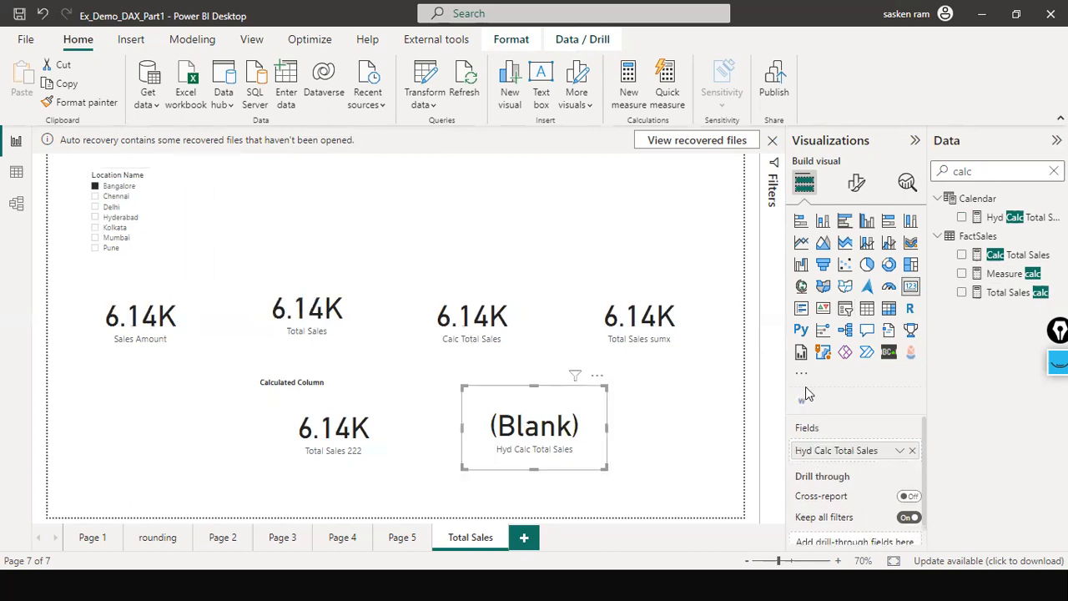
{"action": "left_click", "coordinate": [1010, 219]}
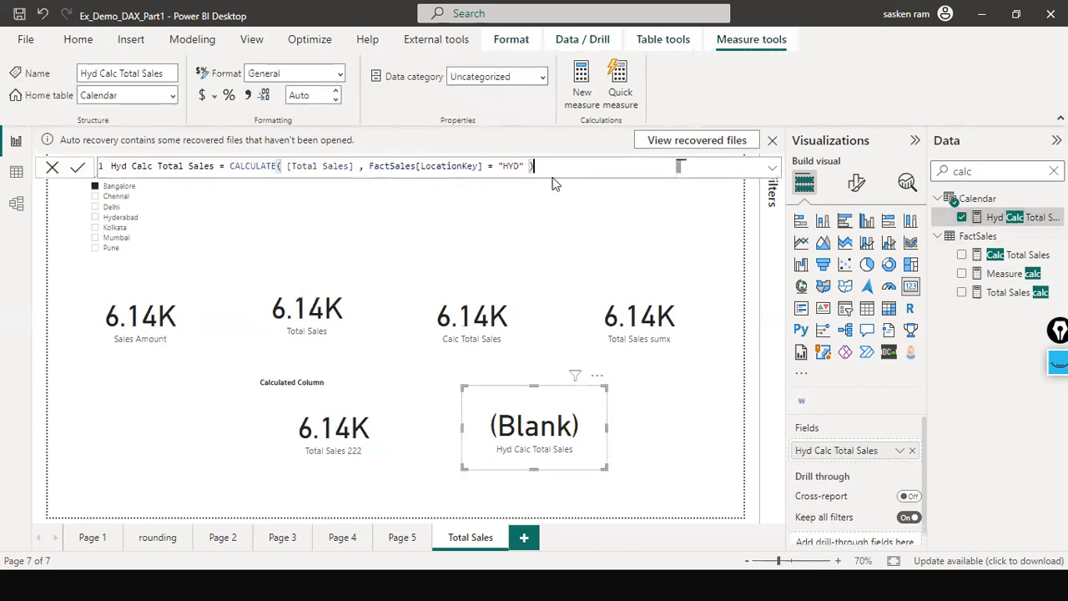
{"action": "key", "text": "ctrl+Left"}
{"action": "key", "text": "ctrl+Left"}
{"action": "key", "text": "ctrl+Left"}
{"action": "key", "text": "ctrl+Left"}
{"action": "key", "text": "ctrl+Left"}
{"action": "key", "text": "ctrl+Left"}
{"action": "key", "text": "ctrl+Left"}
{"action": "key", "text": "ctrl+Left"}
{"action": "key", "text": "ctrl+Left"}
{"action": "key", "text": "ctrl+Left"}
{"action": "key", "text": "ctrl+Left"}
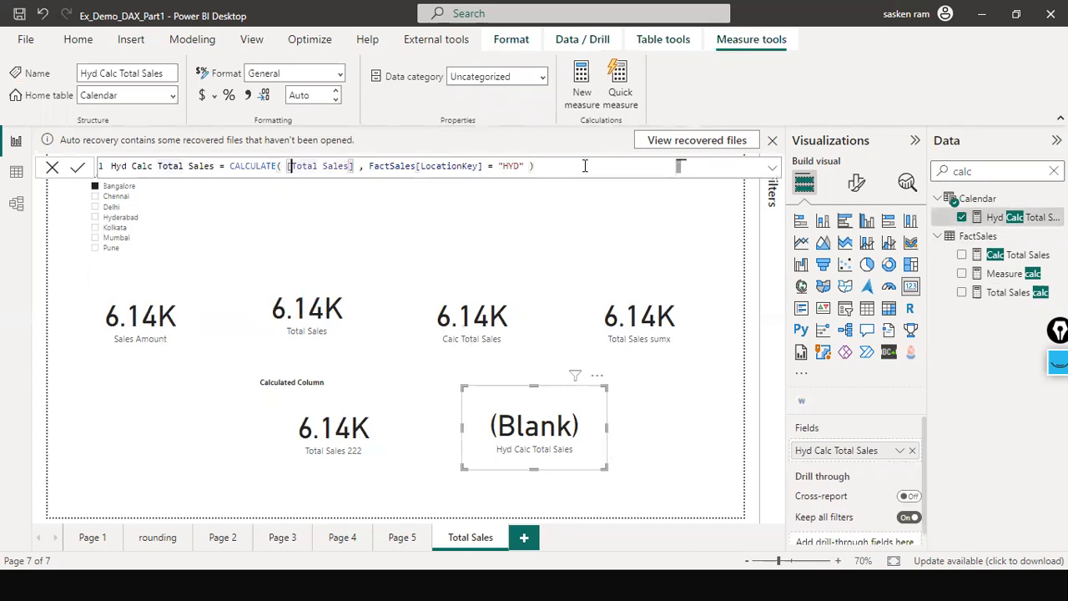
{"action": "key", "text": "ctrl+Right"}
{"action": "key", "text": "ctrl+Right"}
{"action": "key", "text": "ctrl+Right"}
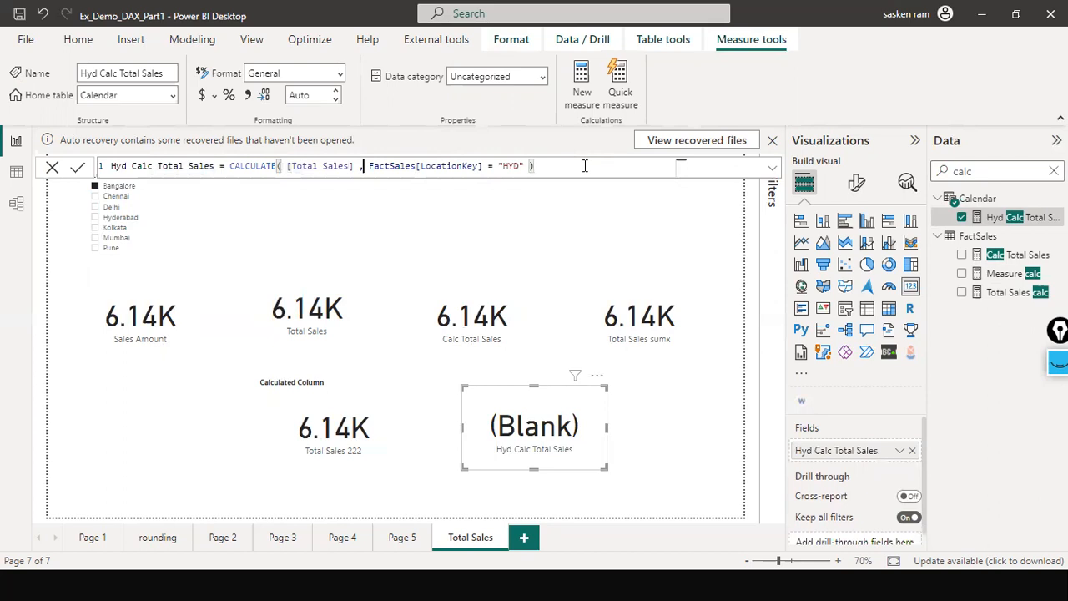
{"action": "key", "text": "ctrl+Right"}
{"action": "key", "text": "ctrl+Right"}
{"action": "key", "text": "ctrl+Right"}
{"action": "key", "text": "ctrl+Right"}
{"action": "key", "text": "ctrl+Right"}
{"action": "key", "text": "ctrl+Right"}
{"action": "key", "text": "ctrl+Right"}
{"action": "key", "text": "ctrl+Right"}
{"action": "type", "text": ", ALL"}
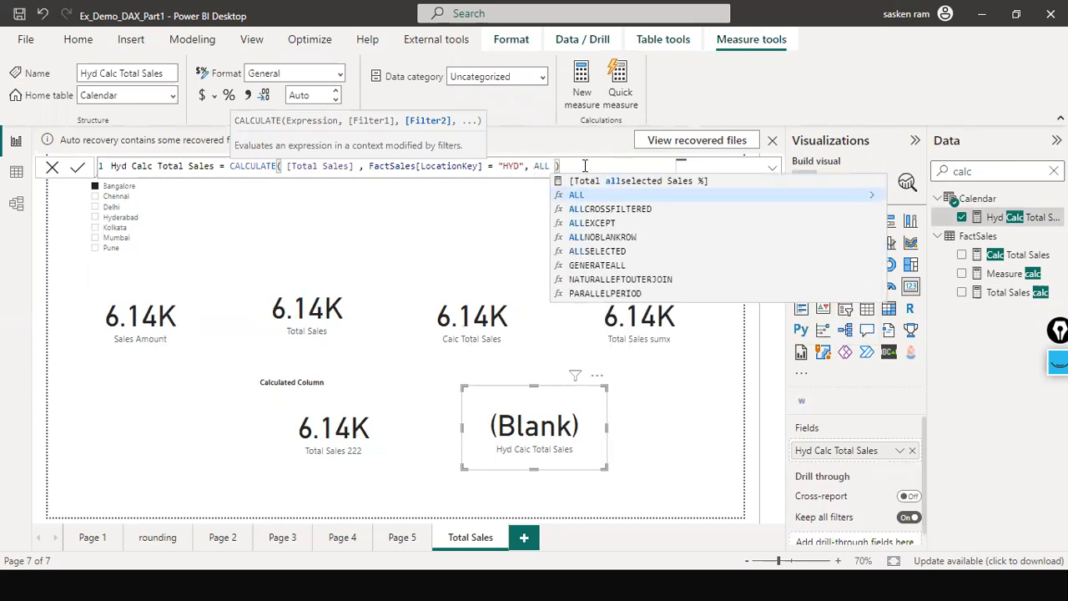
{"action": "type", "text": "("}
{"action": "type", "text": "Fact"}
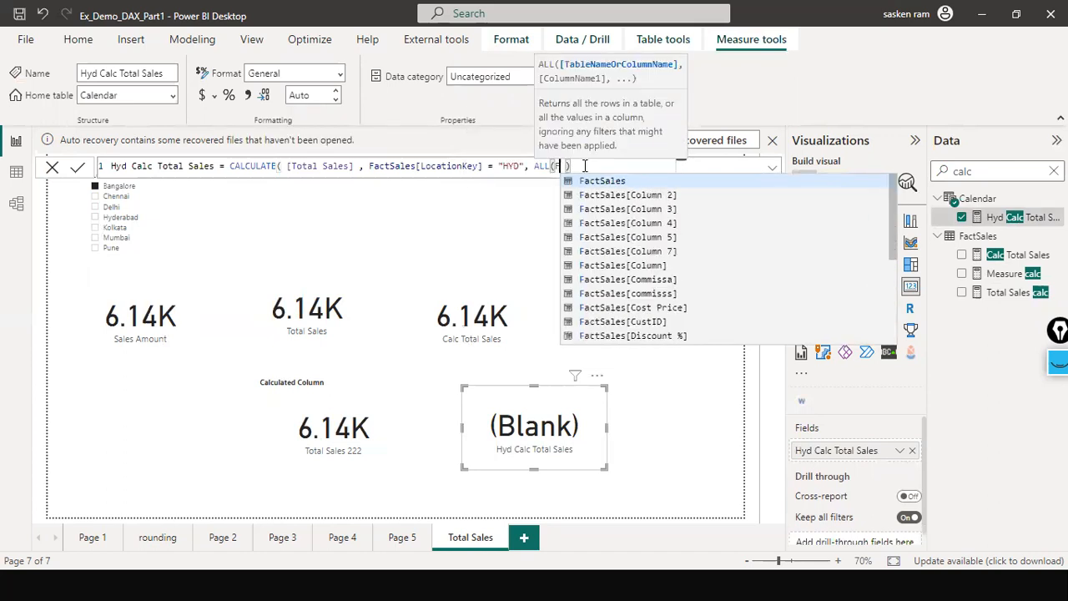
{"action": "type", "text": "Sa"}
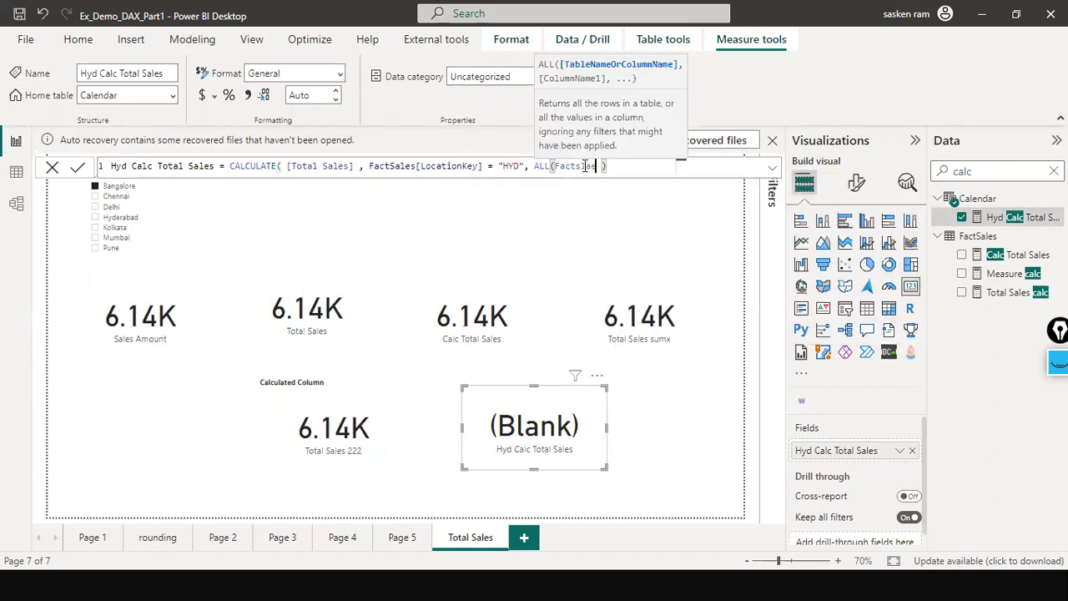
{"action": "key", "text": "Tab"}
{"action": "key", "text": "Return"}
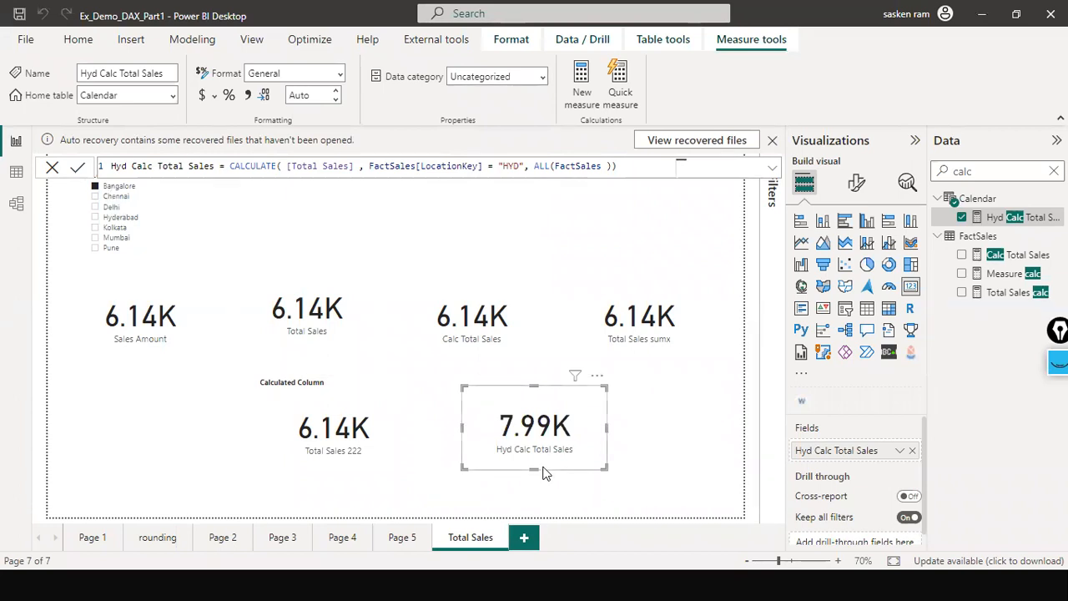
Step: Check the revised Hyd Calc Total Sales card against the other cards with the slicer on Kolkata and on Bangalore
{"action": "left_click", "coordinate": [98, 228]}
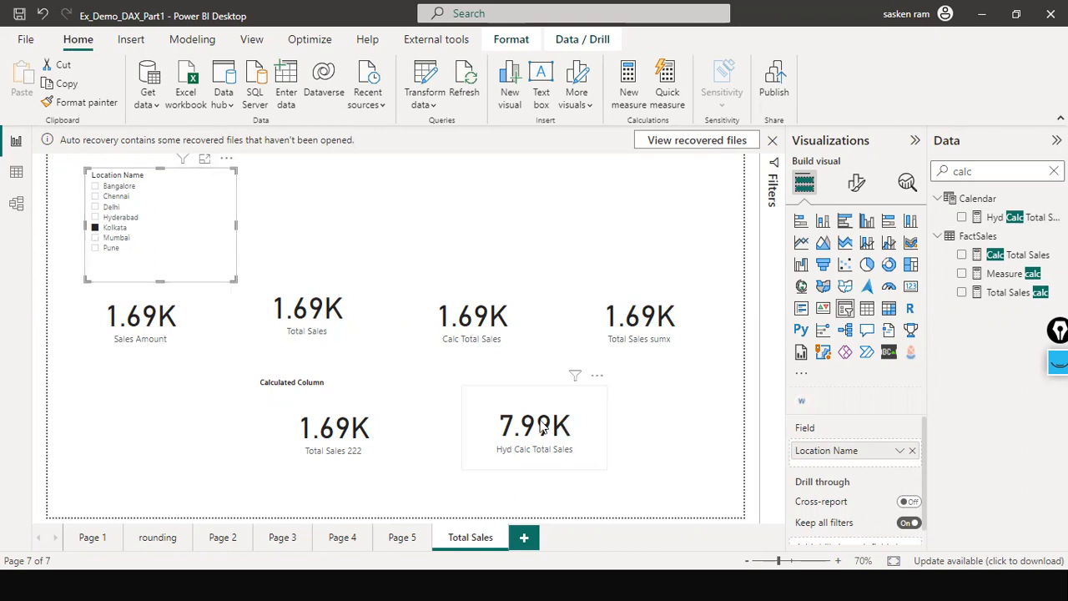
{"action": "left_click", "coordinate": [107, 185]}
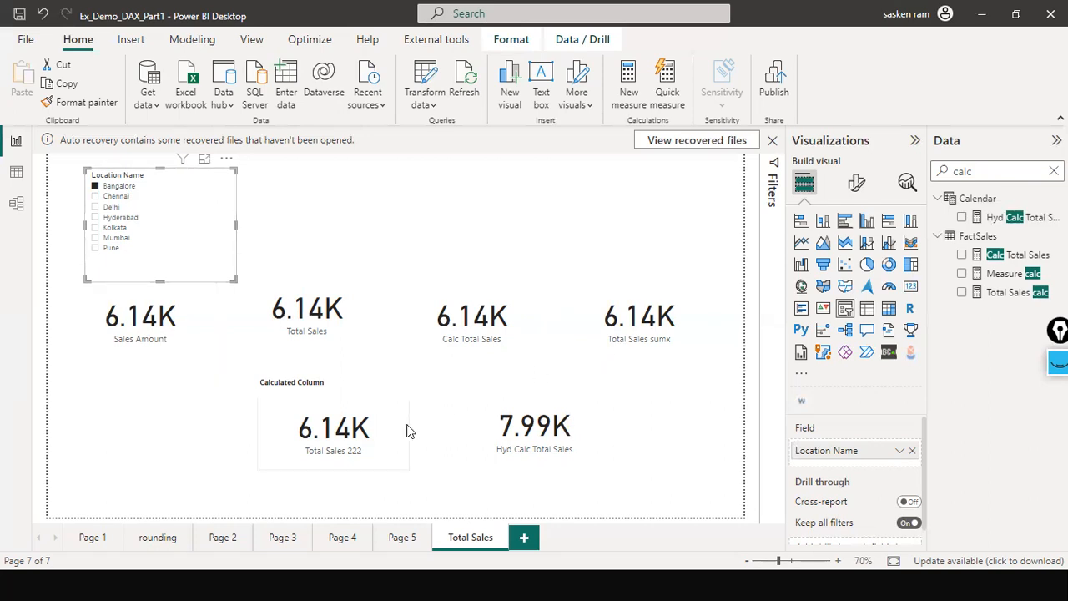
Step: Review the Hyd Calc Total Sales formula and the filters and slicers affecting its card
{"action": "left_click", "coordinate": [583, 424]}
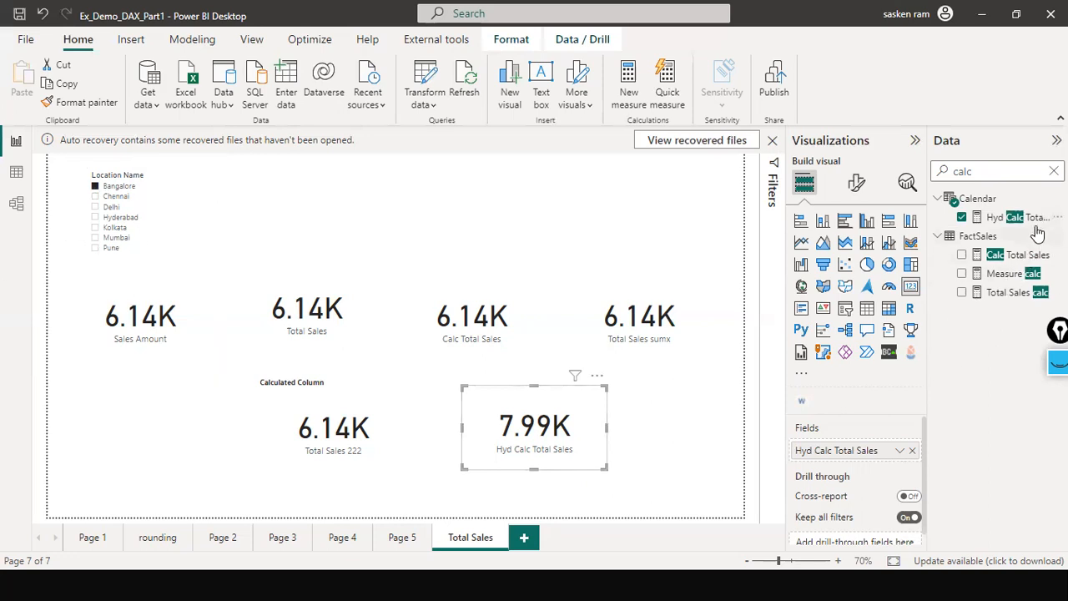
{"action": "left_click", "coordinate": [1031, 218]}
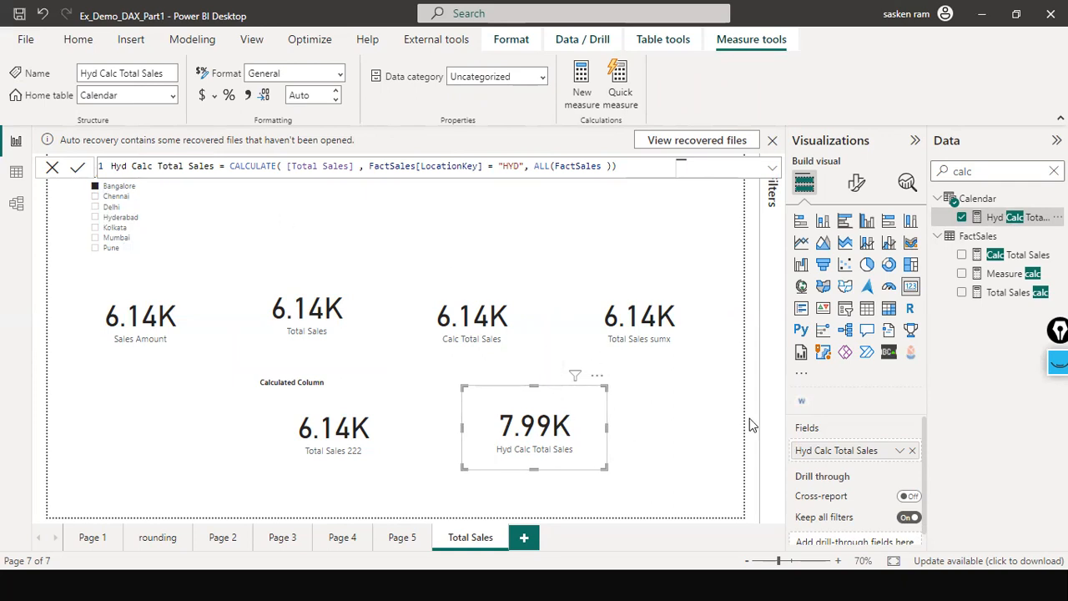
{"action": "left_click", "coordinate": [566, 377]}
{"action": "mouse_move", "coordinate": [579, 377]}
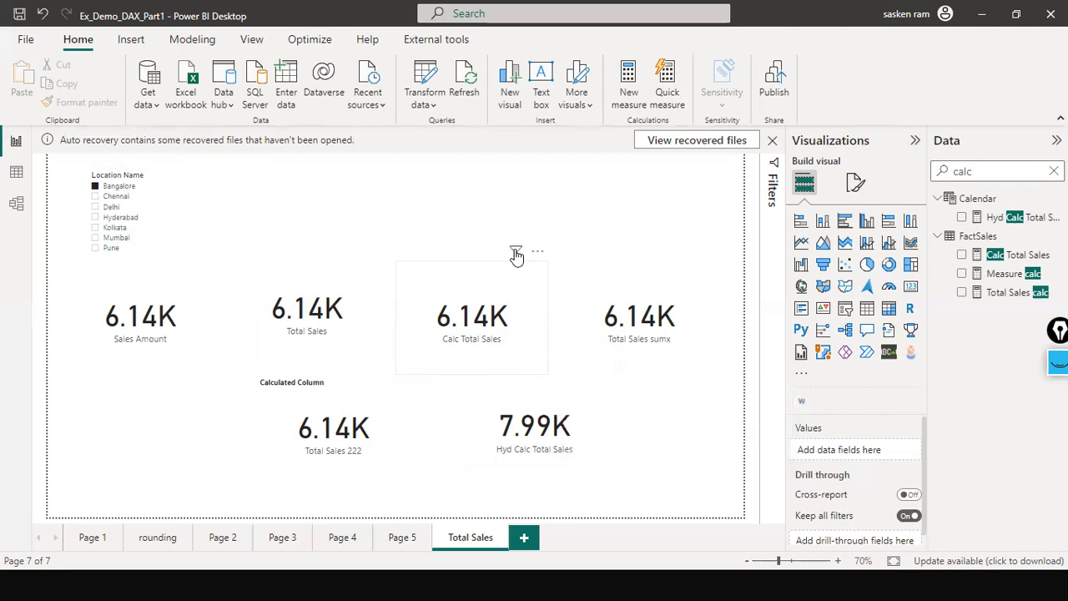
{"action": "mouse_move", "coordinate": [517, 255]}
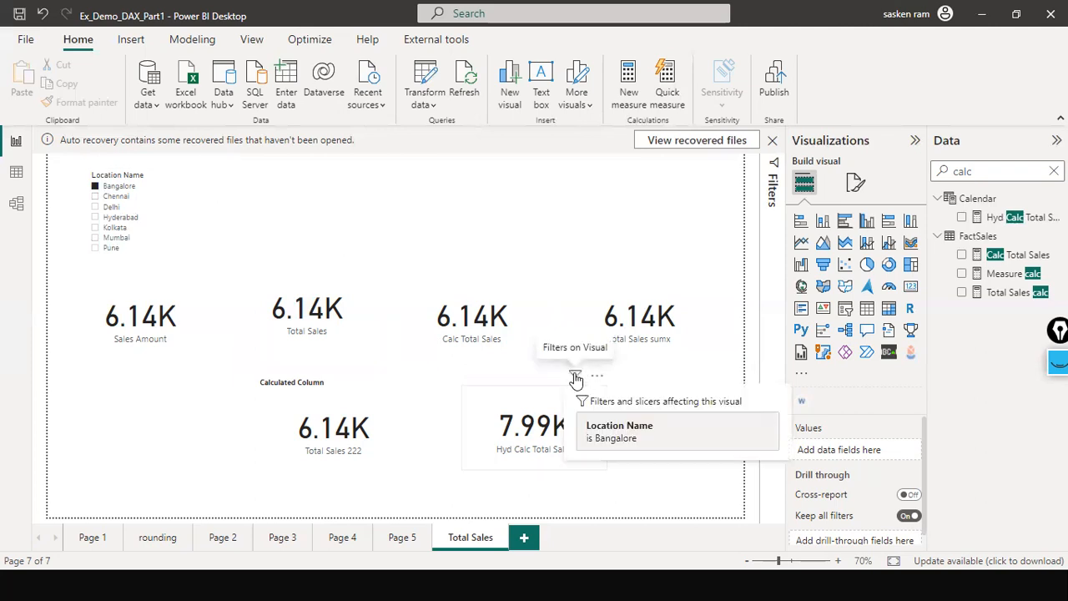
Step: Switch to the PowerPoint slide show and go back to the "What we can do with CALCULATE ?" slide
{"action": "key", "text": "alt+Tab"}
{"action": "key", "text": "alt+Tab"}
{"action": "key", "text": "alt+Tab"}
{"action": "key", "text": "alt+Tab"}
{"action": "key", "text": "alt+Tab"}
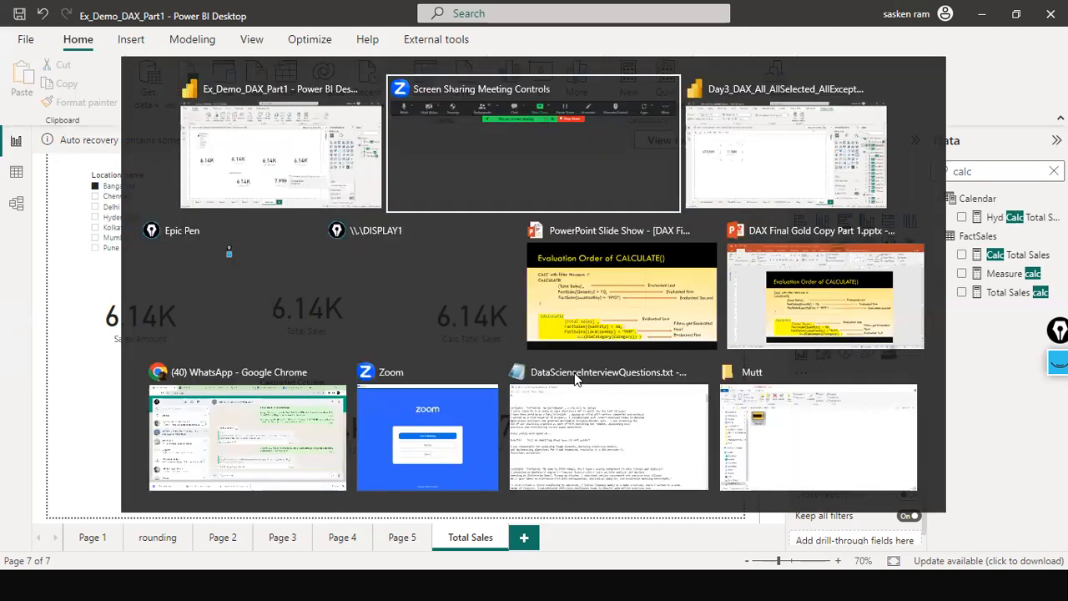
{"action": "key", "text": "Left"}
{"action": "key", "text": "Left"}
{"action": "key", "text": "Left"}
{"action": "key", "text": "Left"}
{"action": "key", "text": "Left"}
{"action": "key", "text": "Left"}
{"action": "key", "text": "Left"}
{"action": "key", "text": "Left"}
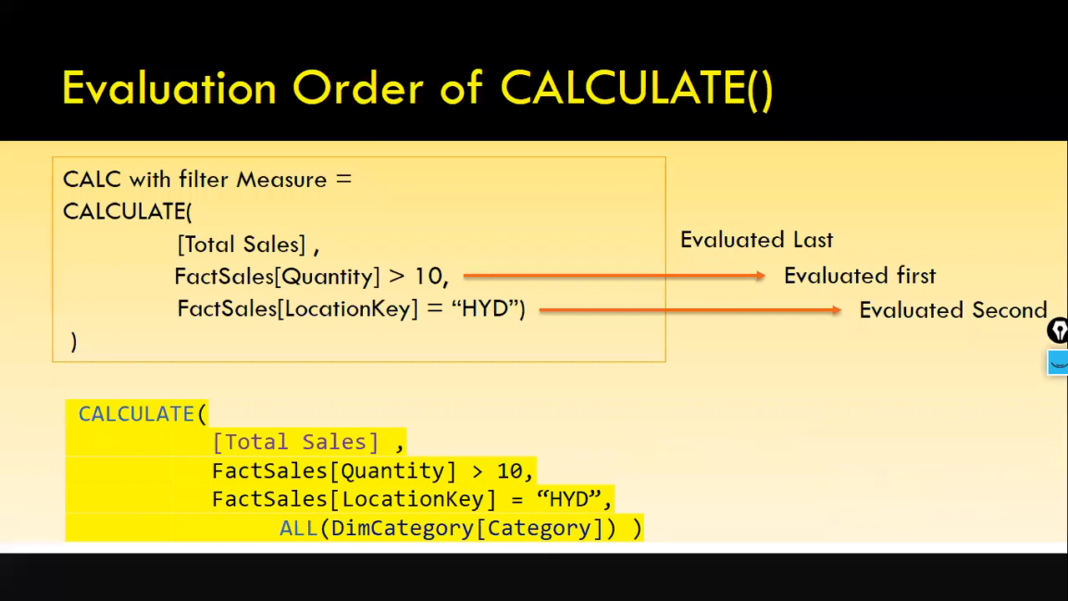
{"action": "key", "text": "Left"}
{"action": "key", "text": "Left"}
{"action": "key", "text": "Left"}
{"action": "key", "text": "Left"}
{"action": "key", "text": "Left"}
{"action": "key", "text": "Left"}
{"action": "key", "text": "Left"}
{"action": "key", "text": "Left"}
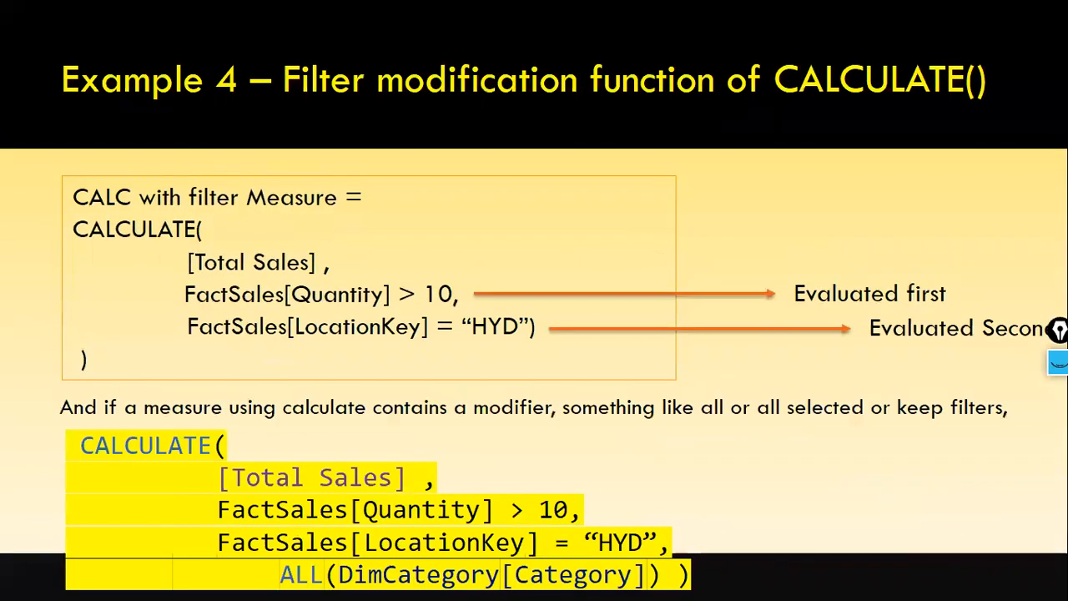
{"action": "key", "text": "Left"}
{"action": "key", "text": "Left"}
{"action": "key", "text": "Left"}
{"action": "key", "text": "Left"}
{"action": "key", "text": "Left"}
{"action": "key", "text": "Left"}
{"action": "key", "text": "Left"}
{"action": "key", "text": "Left"}
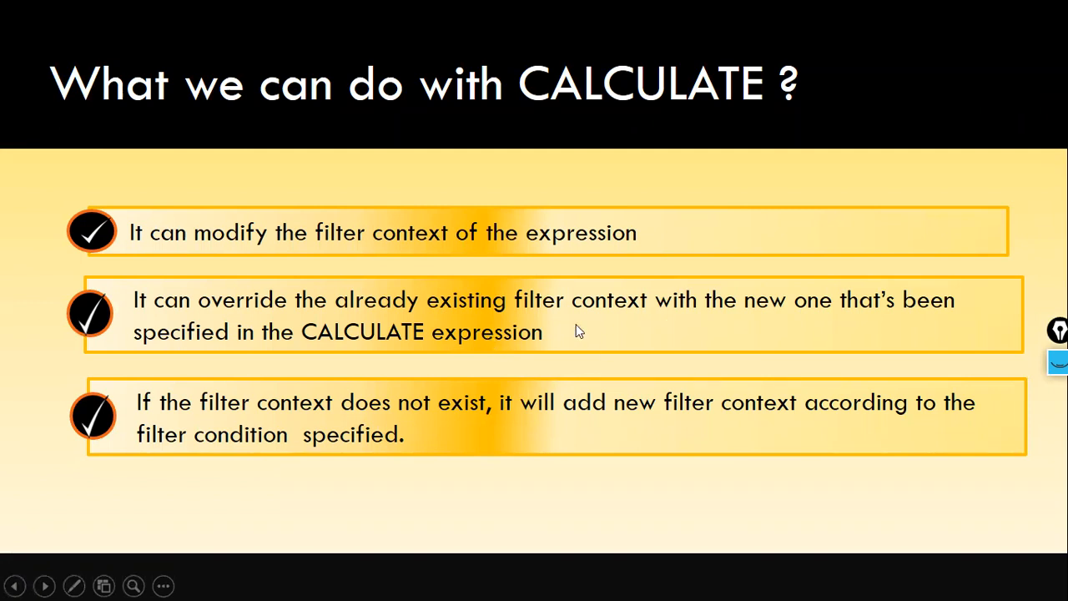
Step: Compare the slide's CALCULATE rules with the Hyd Calc Total Sales card by alternating between PowerPoint and Power BI, ending on the report
{"action": "key", "text": "alt+Tab"}
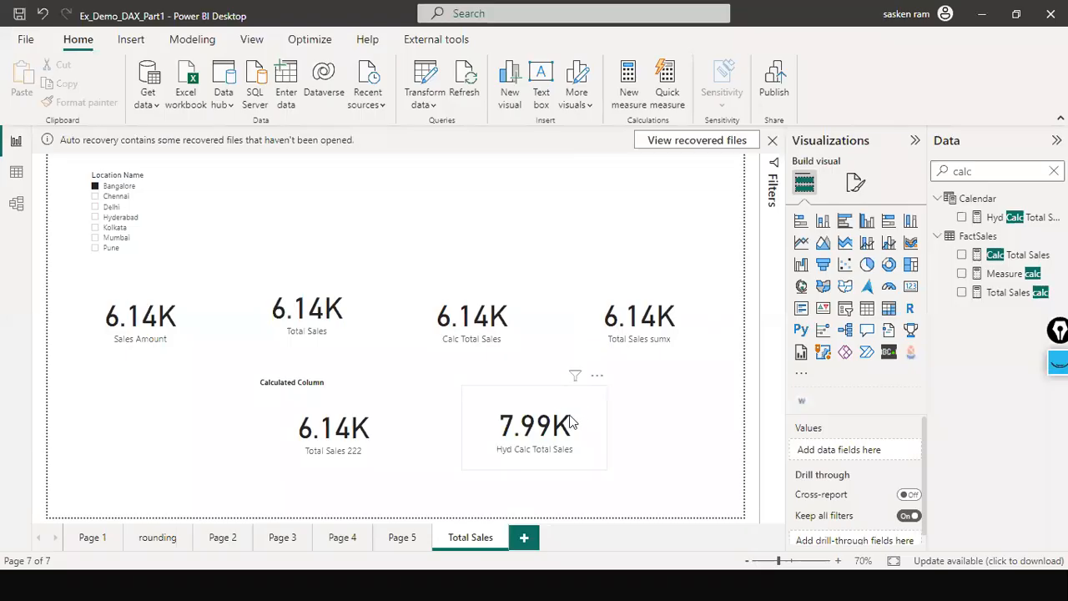
{"action": "key", "text": "alt+Tab"}
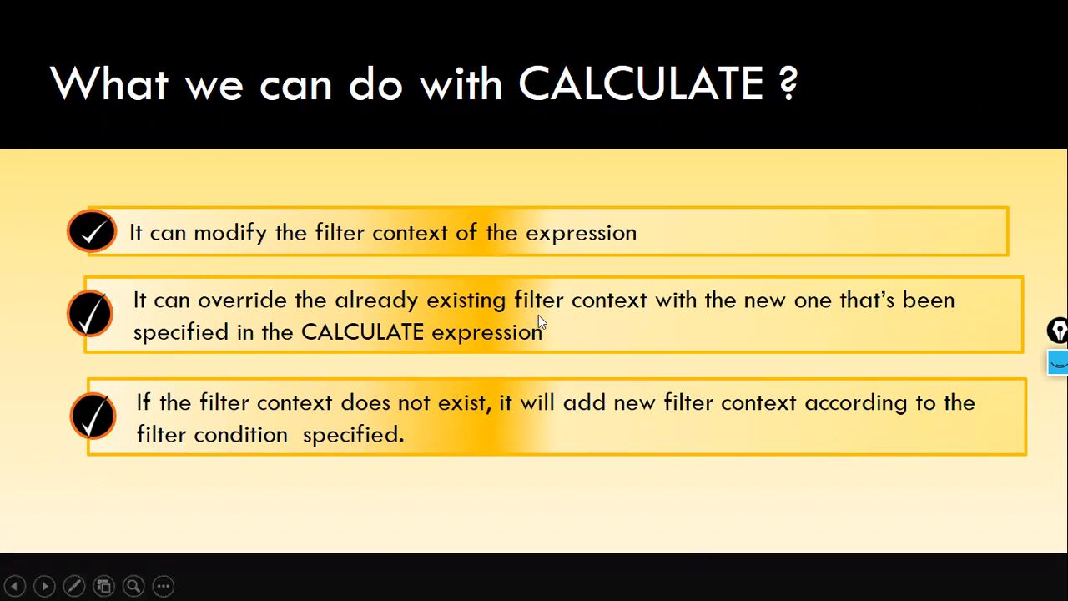
{"action": "key", "text": "alt+Tab"}
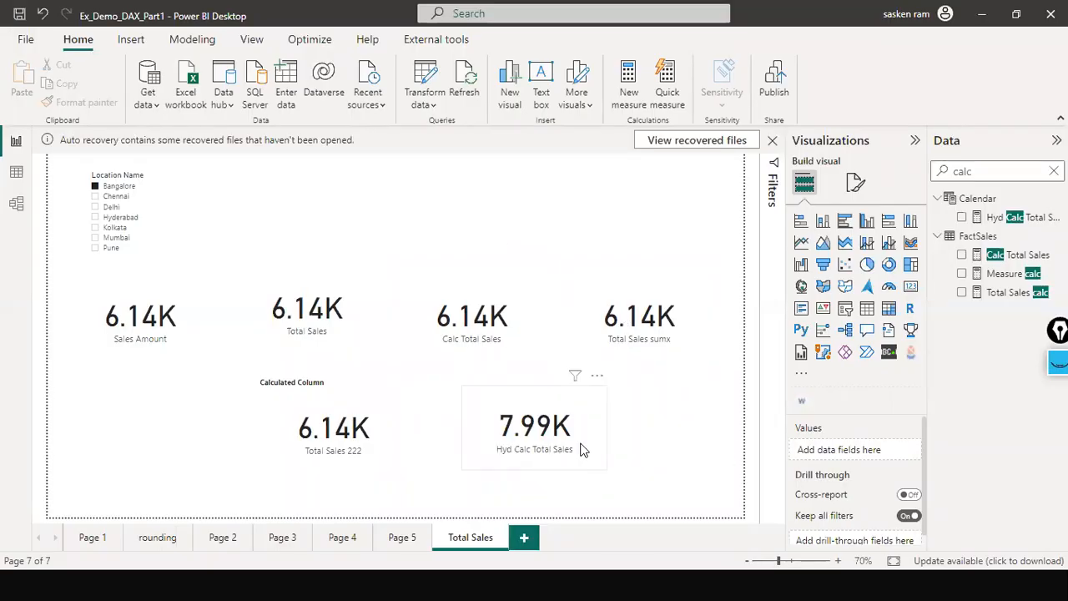
{"action": "key", "text": "alt+Tab"}
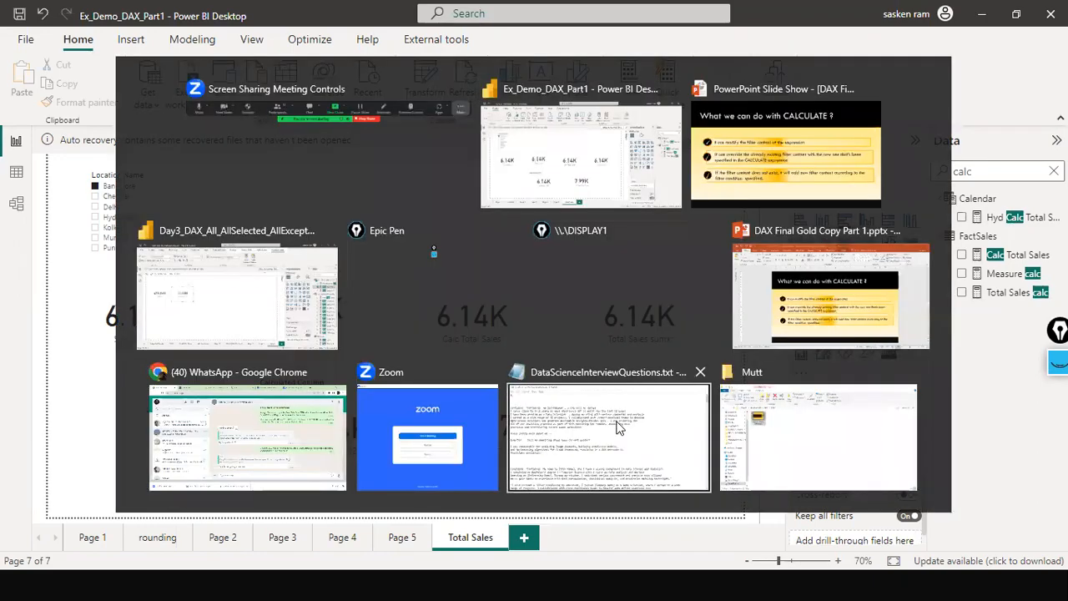
{"action": "key", "text": "alt+Tab"}
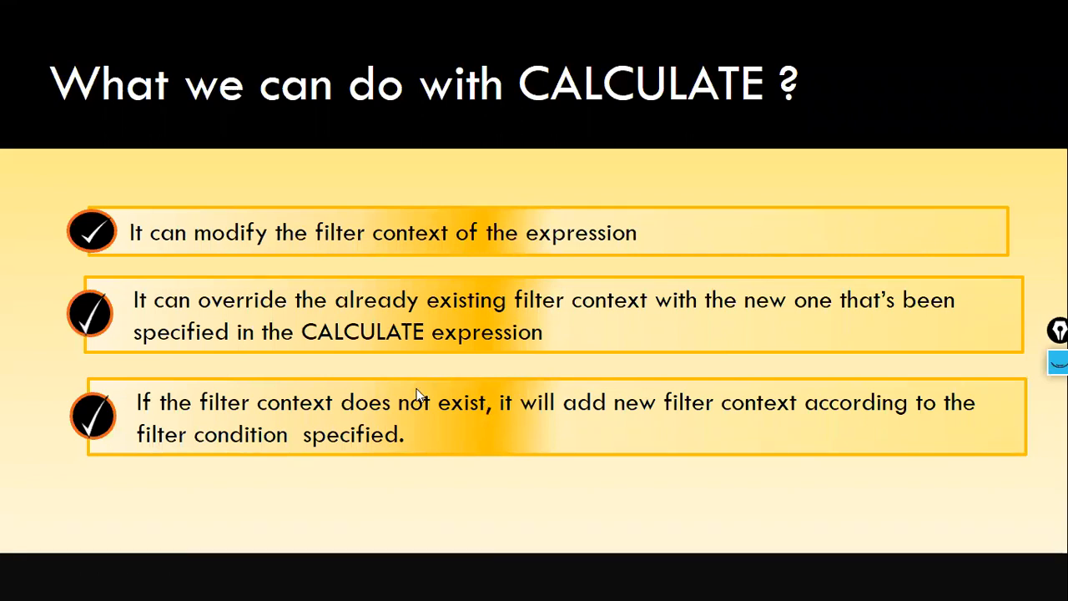
{"action": "key", "text": "alt+Tab"}
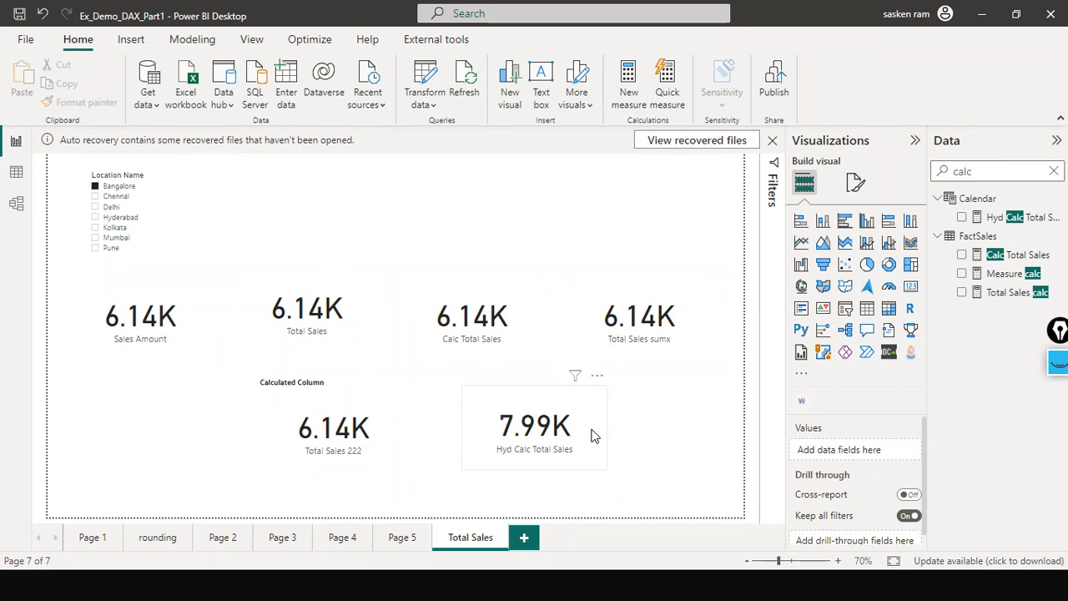
{"action": "key", "text": "alt+Tab"}
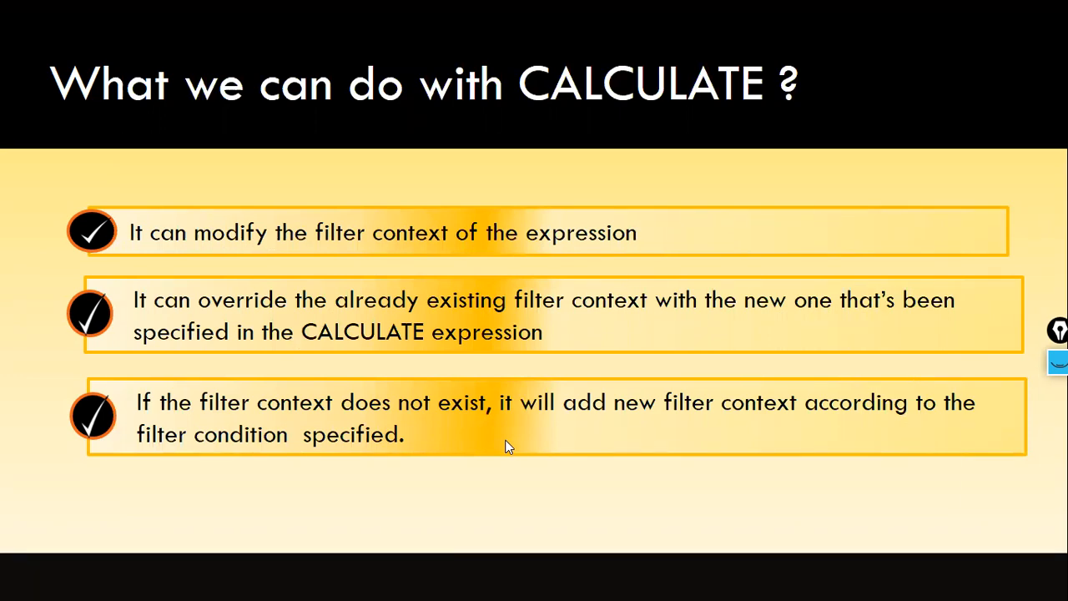
{"action": "key", "text": "alt+Tab"}
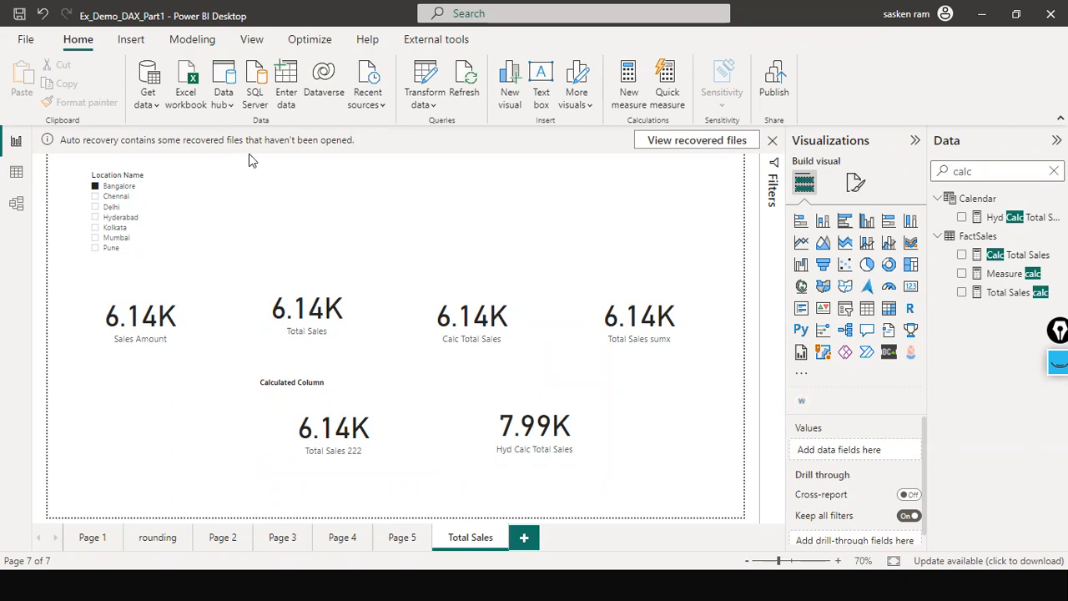
Step: Move the Hyd Calc Total Sales card farther from the Total Sales 222 card and review its measure formula without editing it
{"action": "left_click", "coordinate": [530, 415]}
{"action": "left_click_drag", "start_coordinate": [547, 461], "coordinate": [586, 463]}
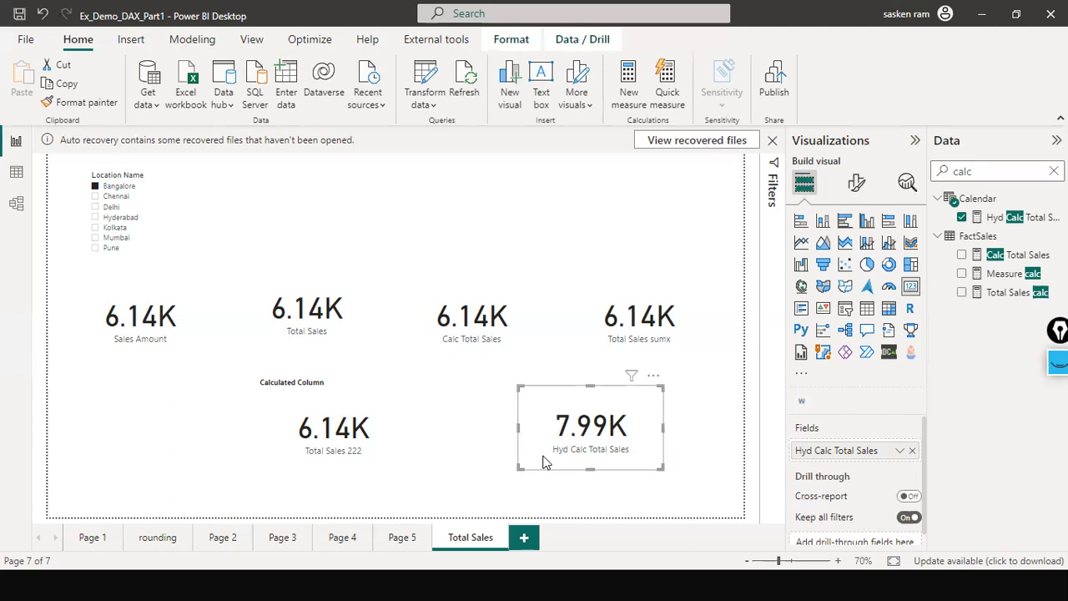
{"action": "left_click", "coordinate": [991, 200]}
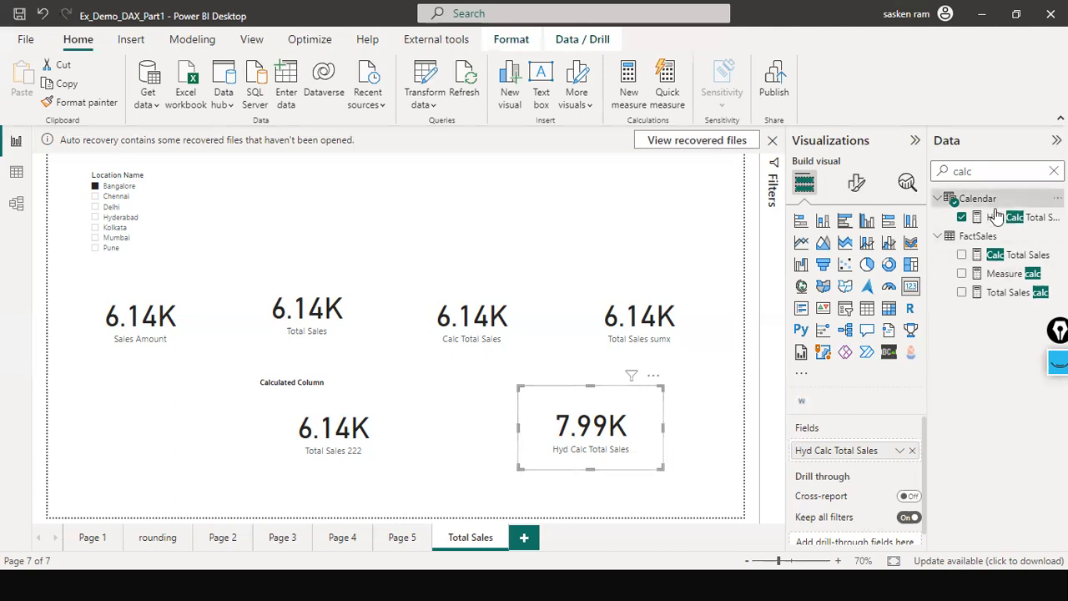
{"action": "left_click", "coordinate": [988, 217]}
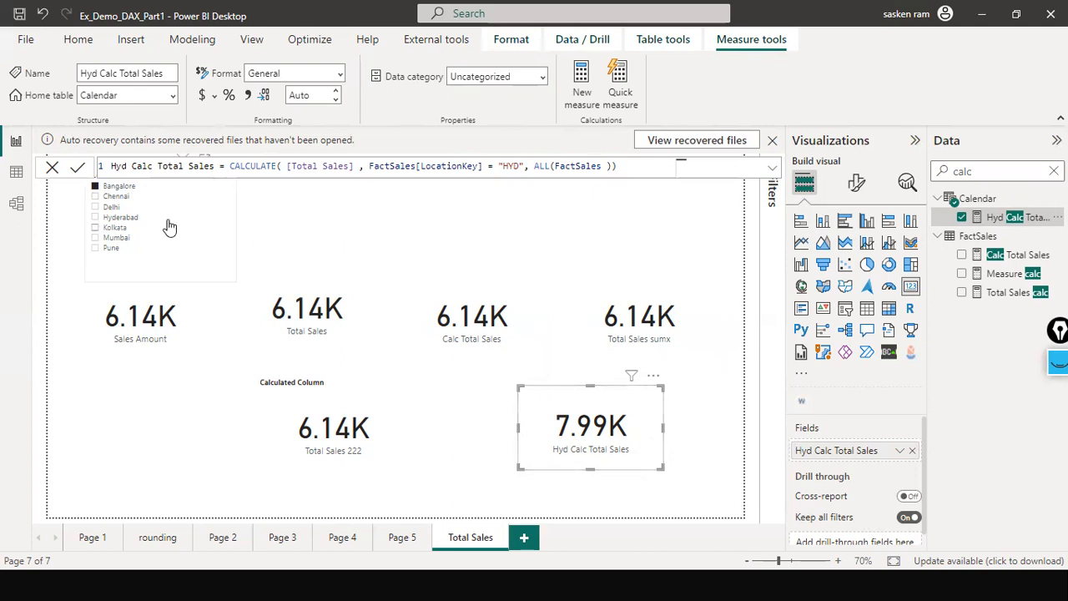
{"action": "left_click", "coordinate": [52, 167]}
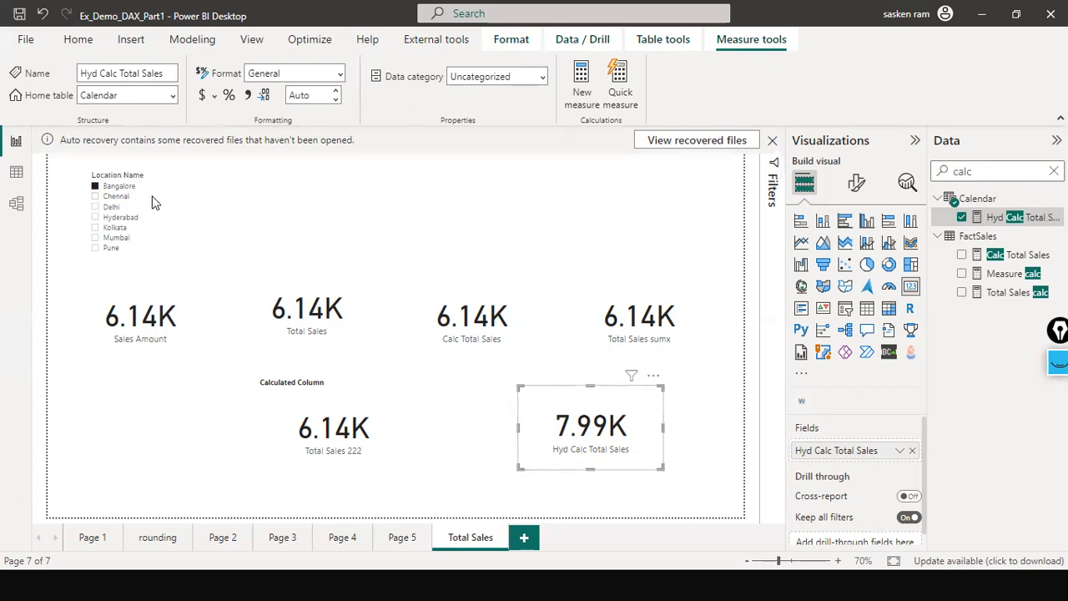
Step: Compare the sales cards with the Location Name slicer cleared, on Chennai, Delhi and Kolkata, and cleared again
{"action": "left_click", "coordinate": [214, 177]}
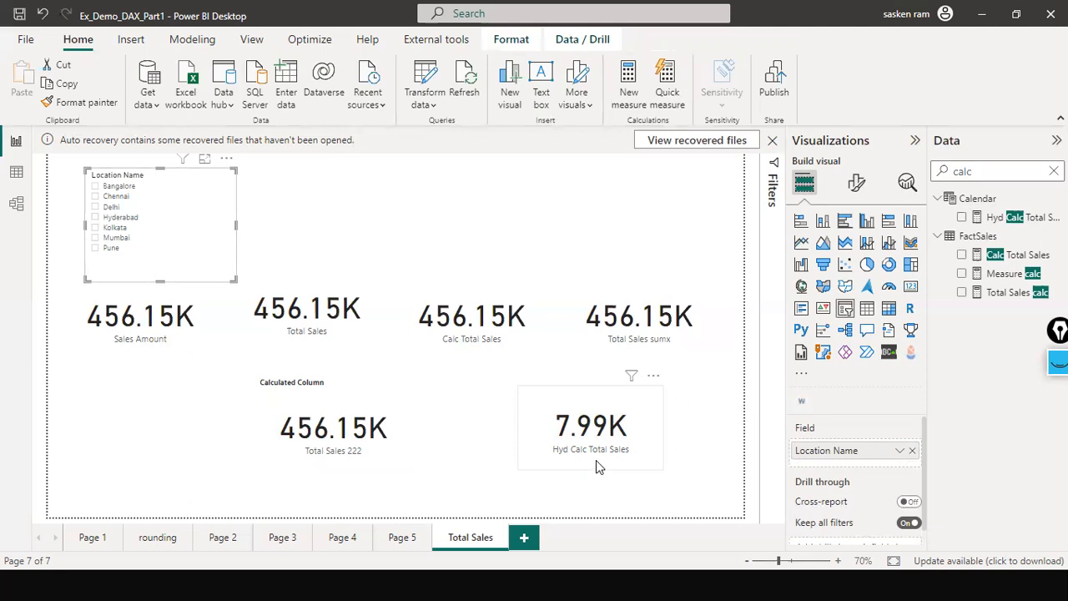
{"action": "left_click", "coordinate": [106, 196]}
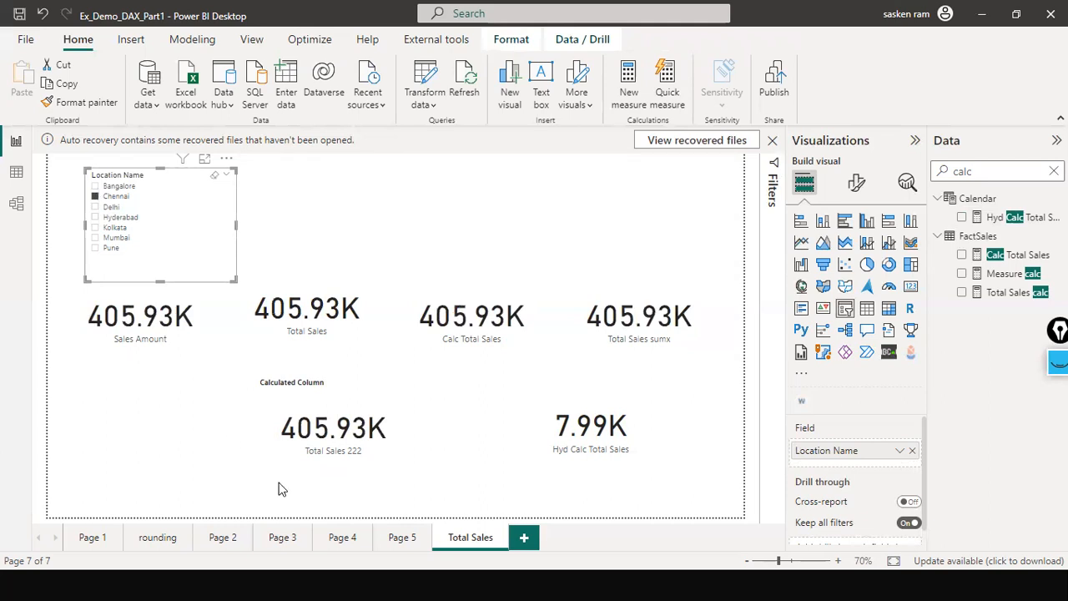
{"action": "left_click", "coordinate": [98, 217]}
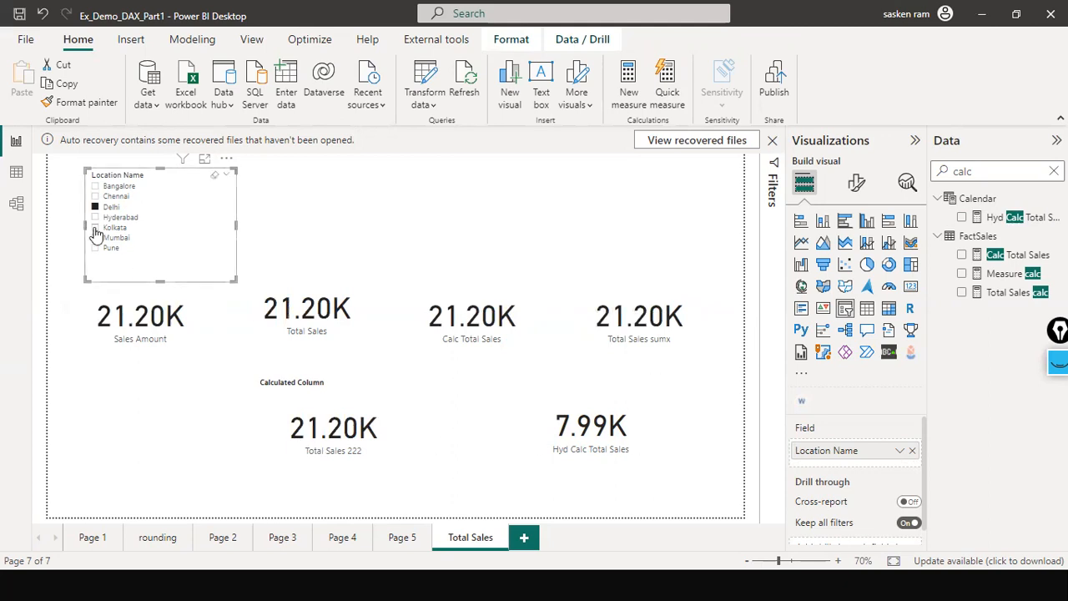
{"action": "left_click", "coordinate": [96, 231]}
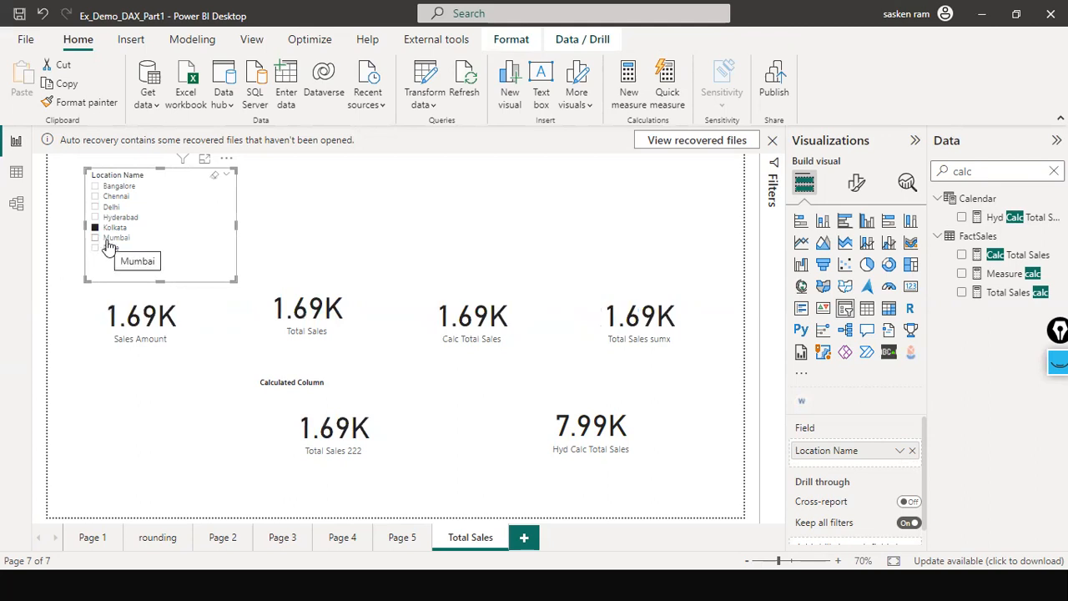
{"action": "left_click", "coordinate": [215, 180]}
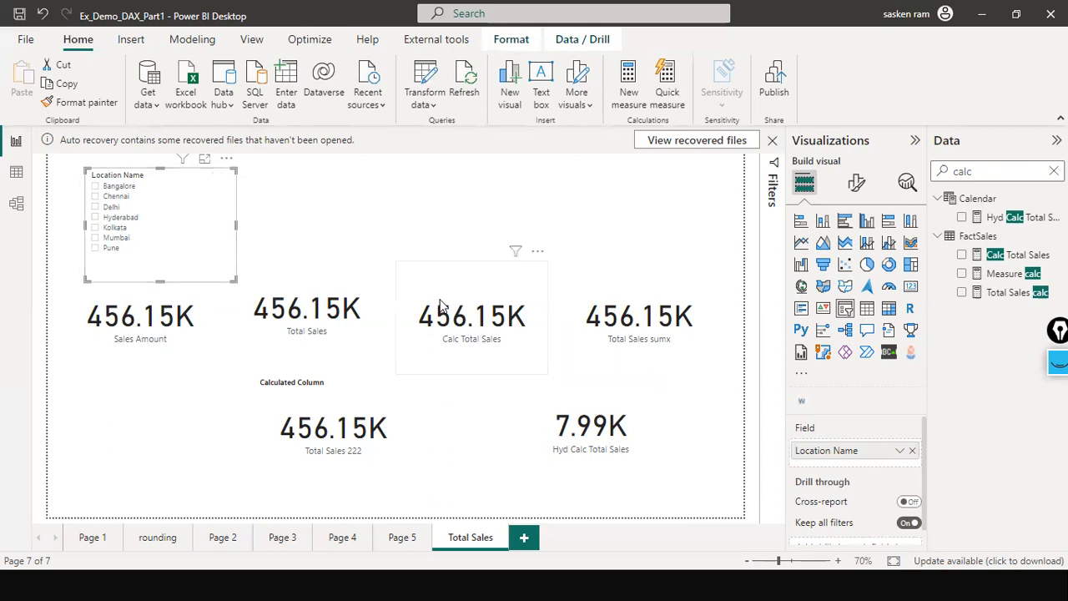
Step: Set the Location Name slicer to Bangalore and to Chennai, and inspect the filters affecting the Hyd Calc Total Sales card
{"action": "left_click", "coordinate": [95, 187]}
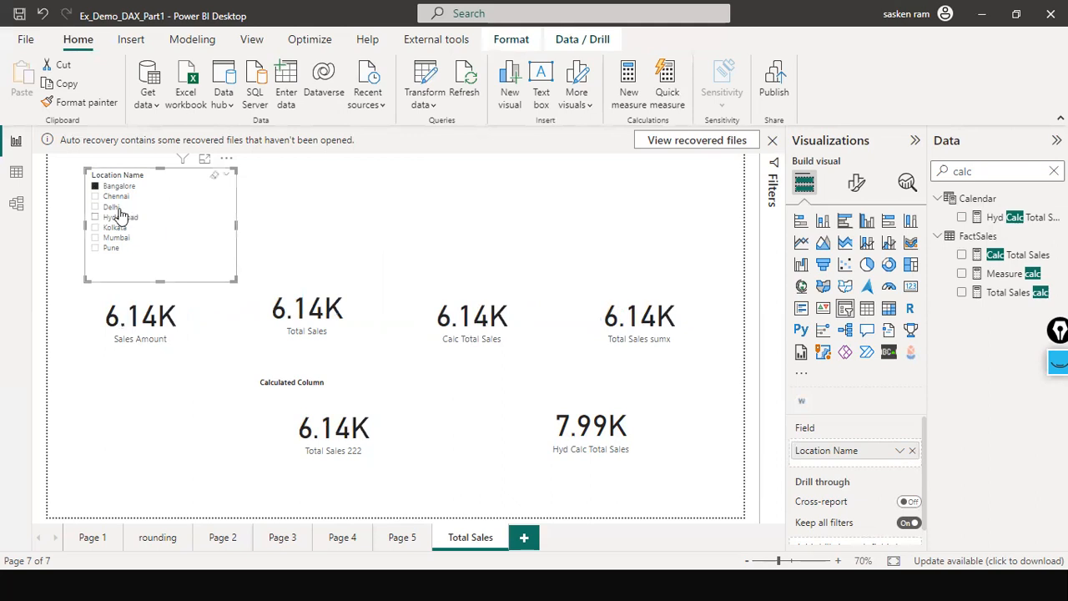
{"action": "left_click", "coordinate": [95, 197]}
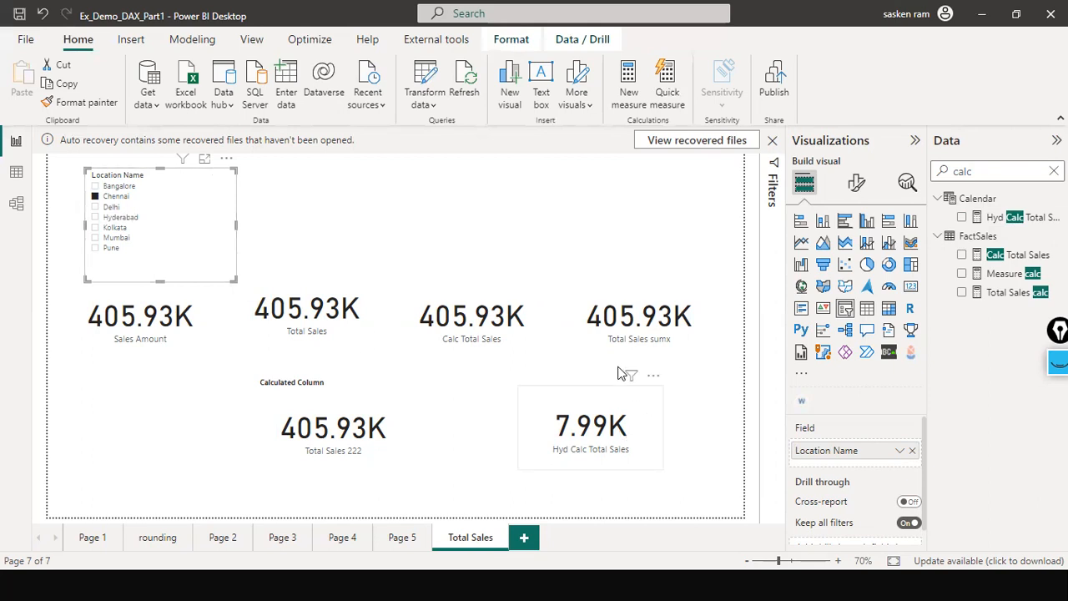
{"action": "mouse_move", "coordinate": [634, 380]}
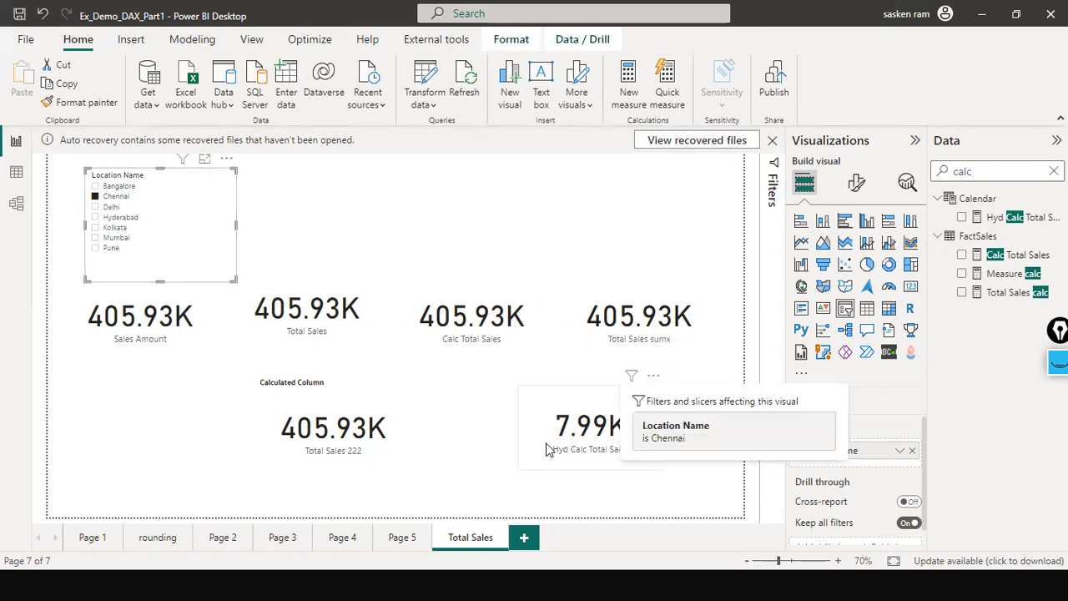
{"action": "left_click", "coordinate": [373, 440]}
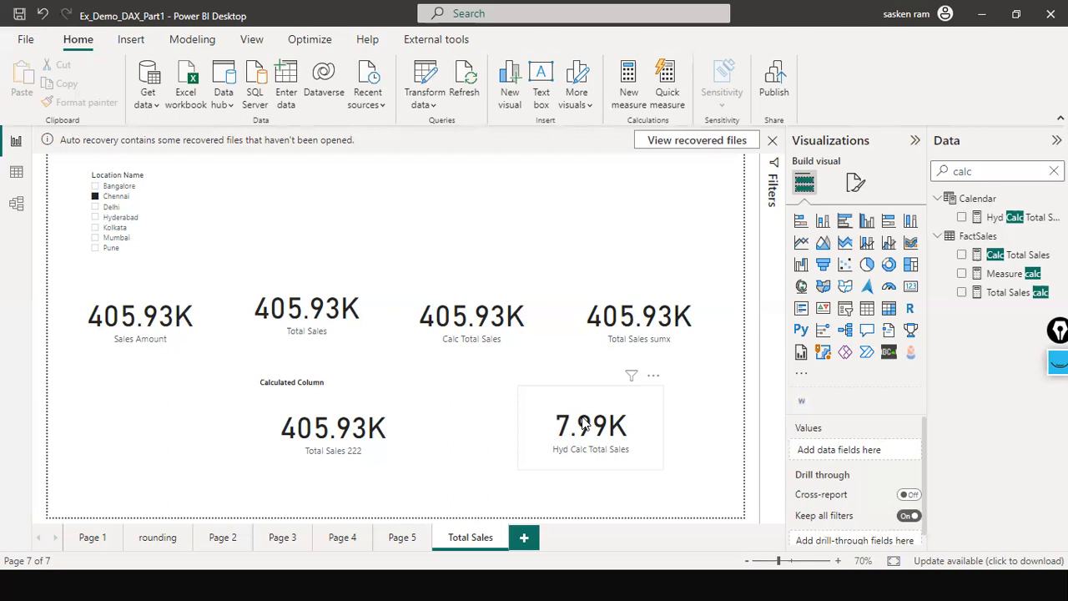
{"action": "left_click", "coordinate": [631, 394]}
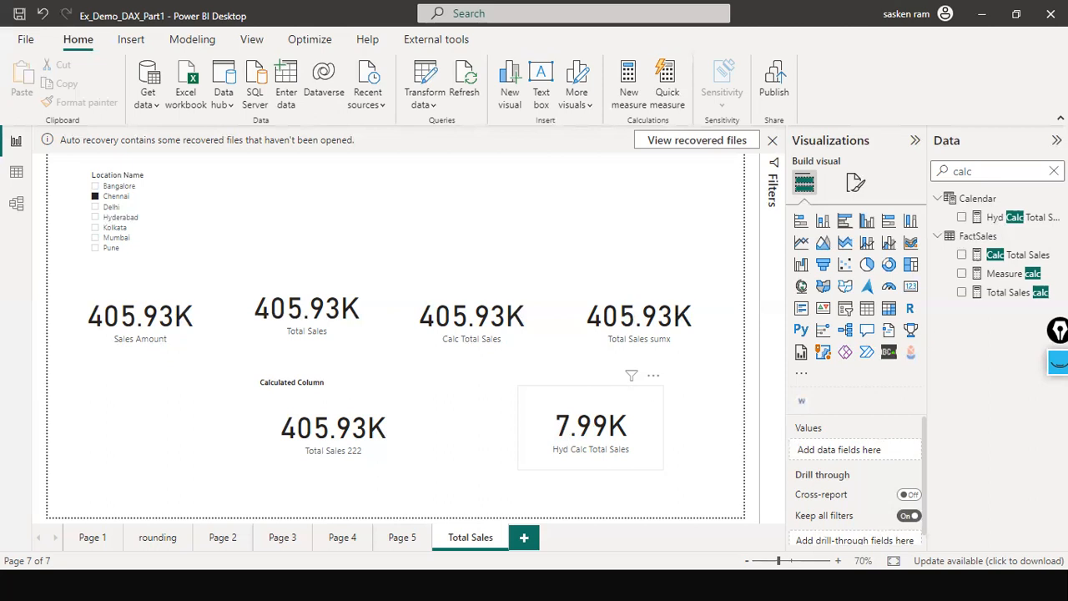
Step: Examine the FactSales argument of ALL in the Hyd Calc Total Sales formula and close the formula unchanged
{"action": "left_click", "coordinate": [1011, 222]}
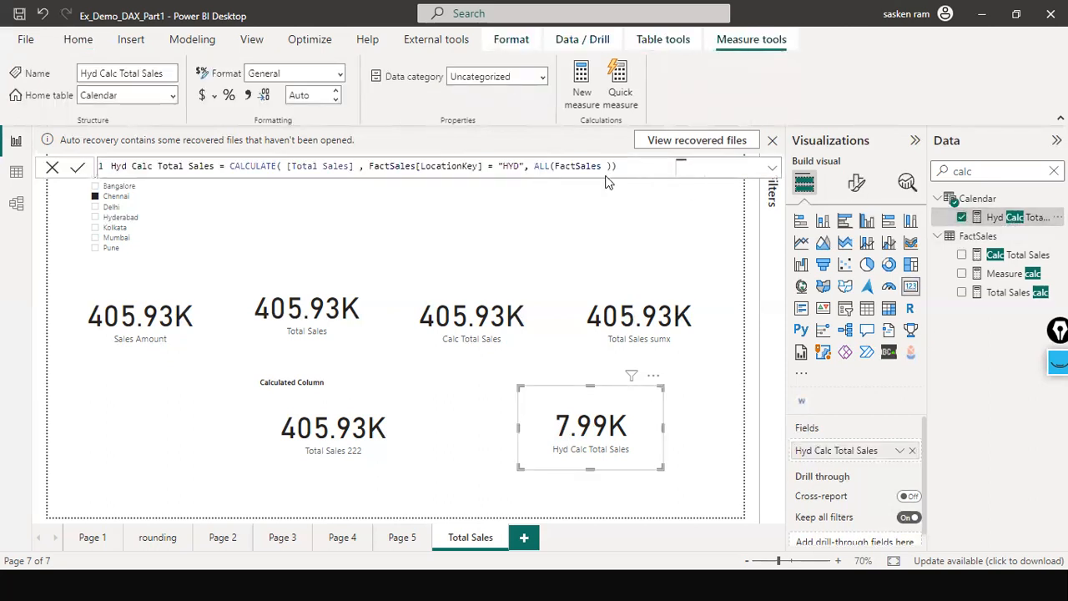
{"action": "double_click", "coordinate": [576, 165]}
{"action": "left_click", "coordinate": [553, 166]}
{"action": "left_click_drag", "start_coordinate": [553, 166], "coordinate": [603, 166]}
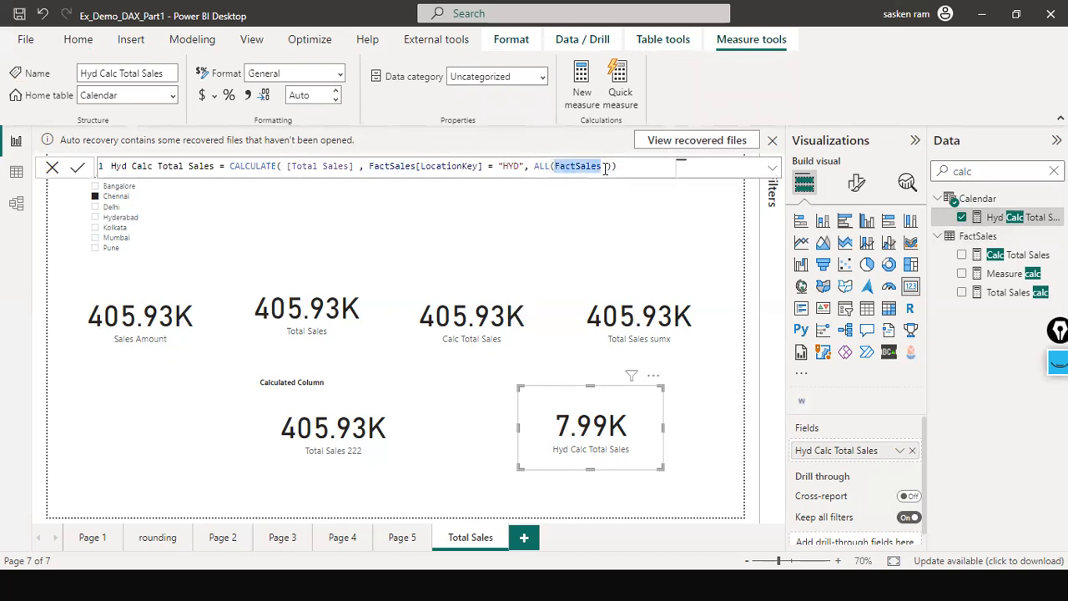
{"action": "left_click", "coordinate": [605, 166]}
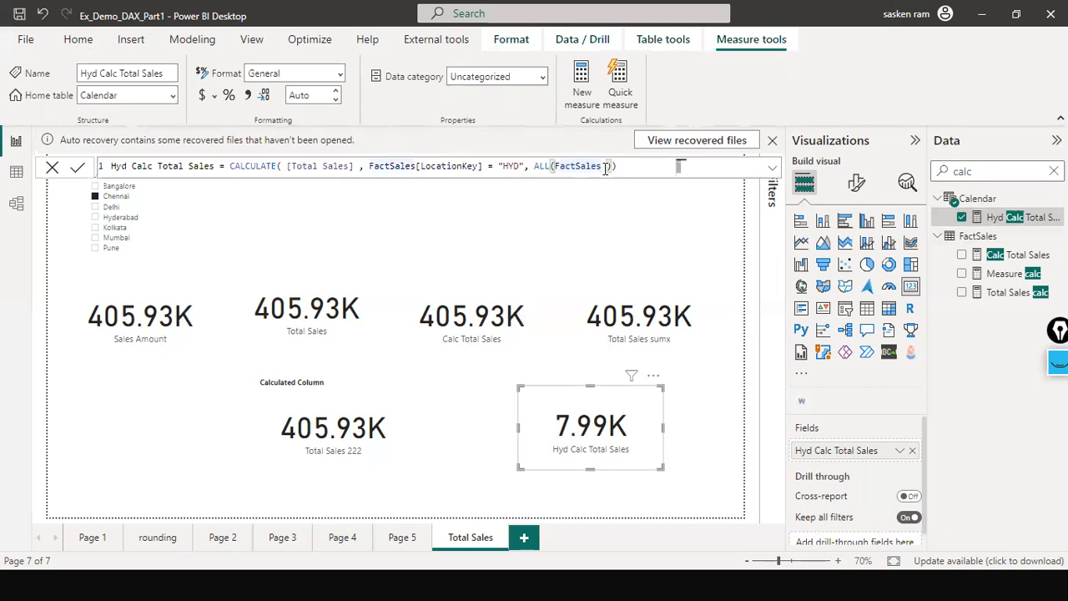
{"action": "left_click", "coordinate": [566, 166]}
{"action": "left_click", "coordinate": [607, 166]}
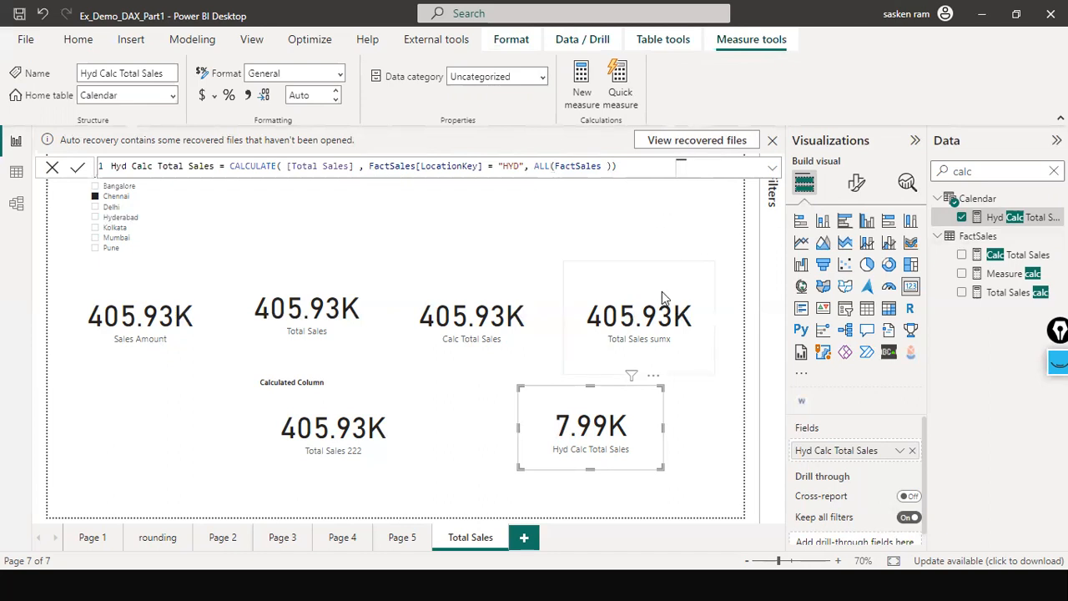
{"action": "left_click", "coordinate": [699, 421]}
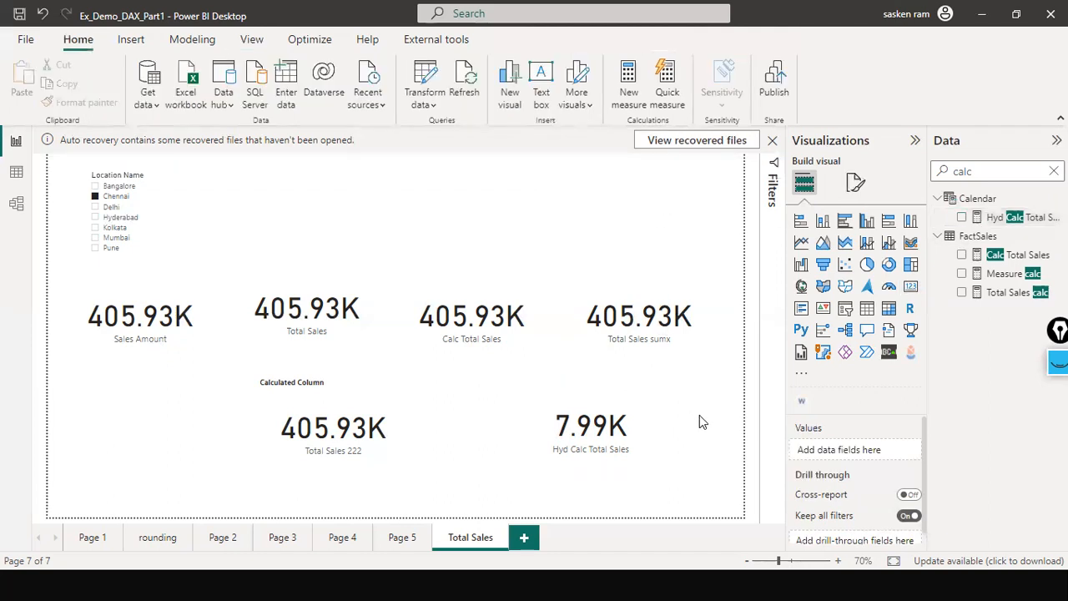